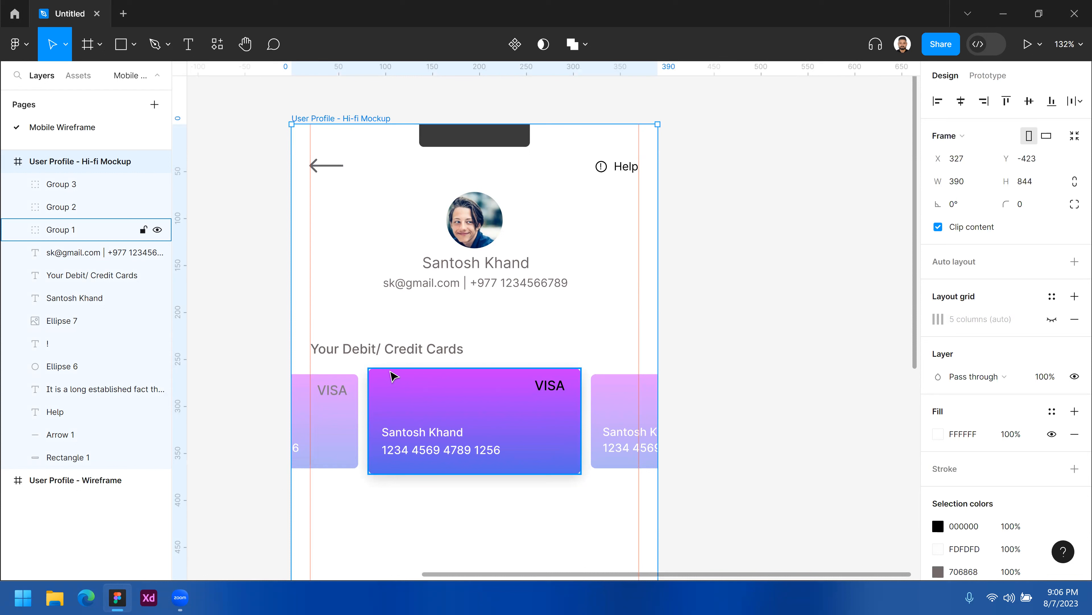
# Move the lorem ipsum paragraph out of the Hi-fi Mockup frame onto the empty canvas beside it.
pyautogui.keyDown('ctrl'); pyautogui.keyDown('alt'); pyautogui.click(722, 305); pyautogui.keyUp('alt'); pyautogui.keyUp('ctrl')
pyautogui.scroll(-3, 567, 312)
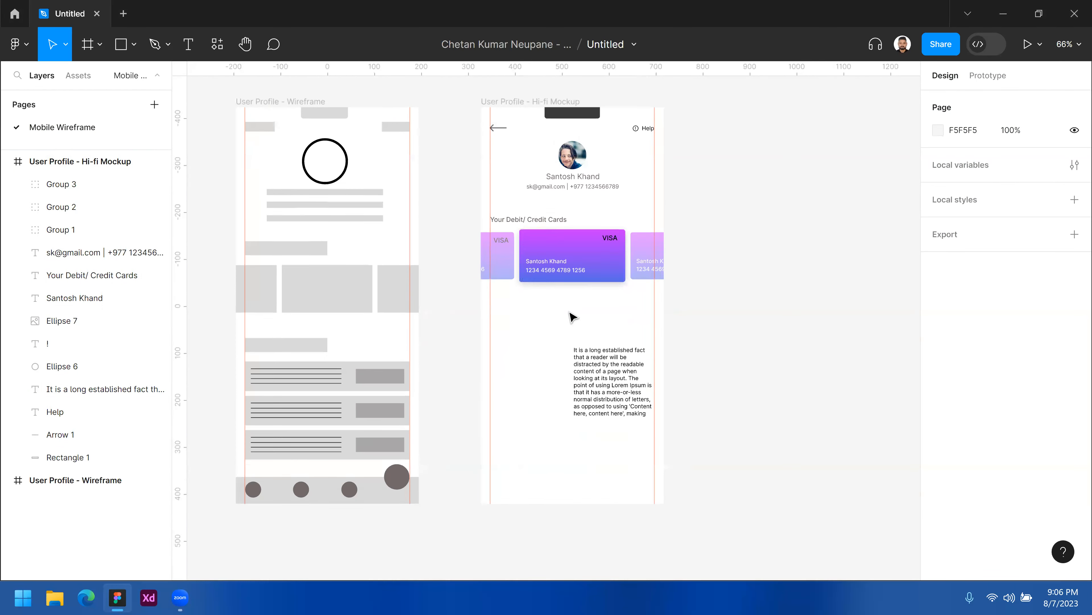
pyautogui.click(592, 348)
pyautogui.moveTo(612, 361); pyautogui.dragTo(752, 360)
pyautogui.scroll(-1, 576, 329)
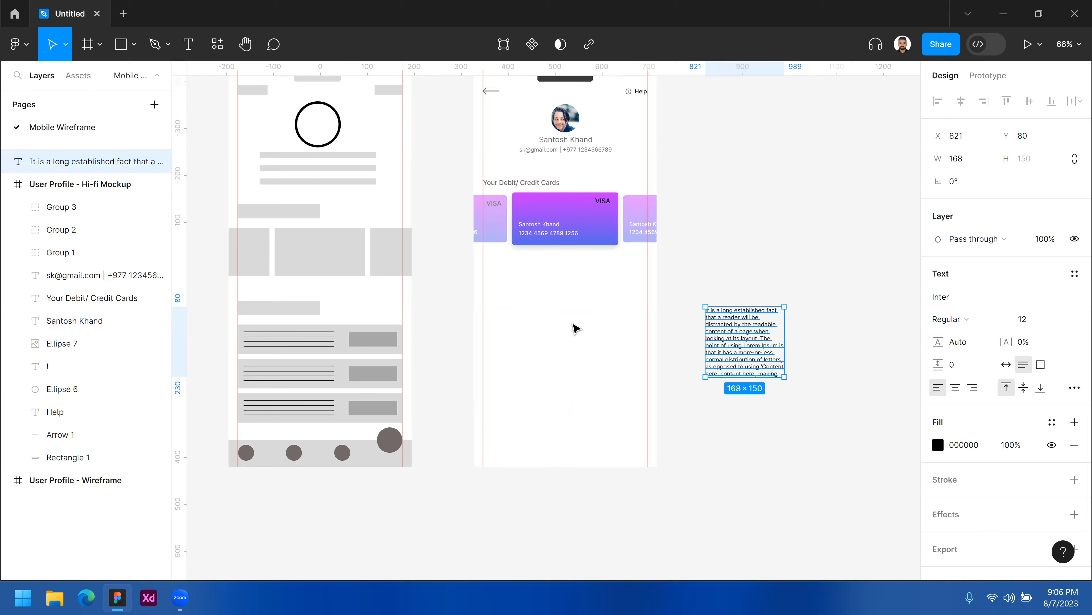
# Select elements in the wireframe and hi-fi mockup frames to compare their layout and positions.
pyautogui.click(293, 213)
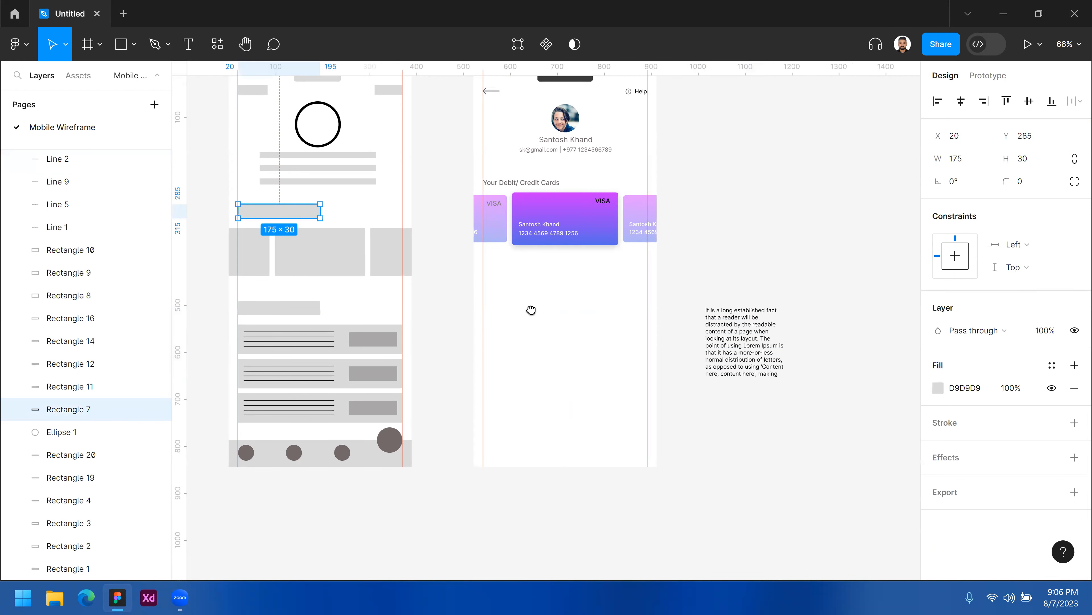
pyautogui.scroll(2, 531, 318)
pyautogui.hscroll(-1, 532, 318)
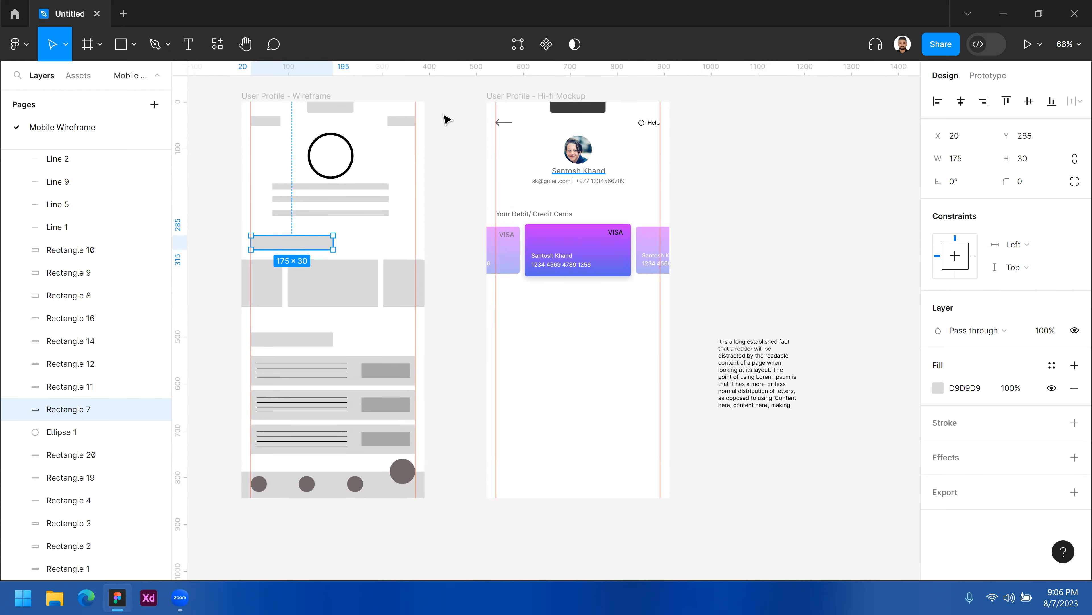
pyautogui.click(510, 126)
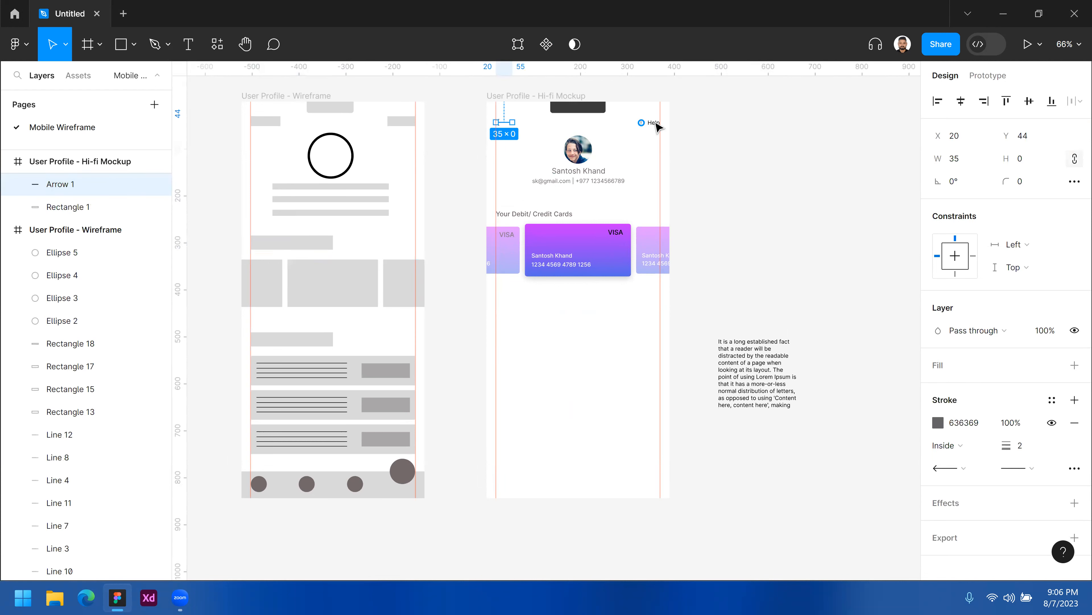
pyautogui.click(620, 149)
pyautogui.moveTo(579, 181); pyautogui.dragTo(617, 139)
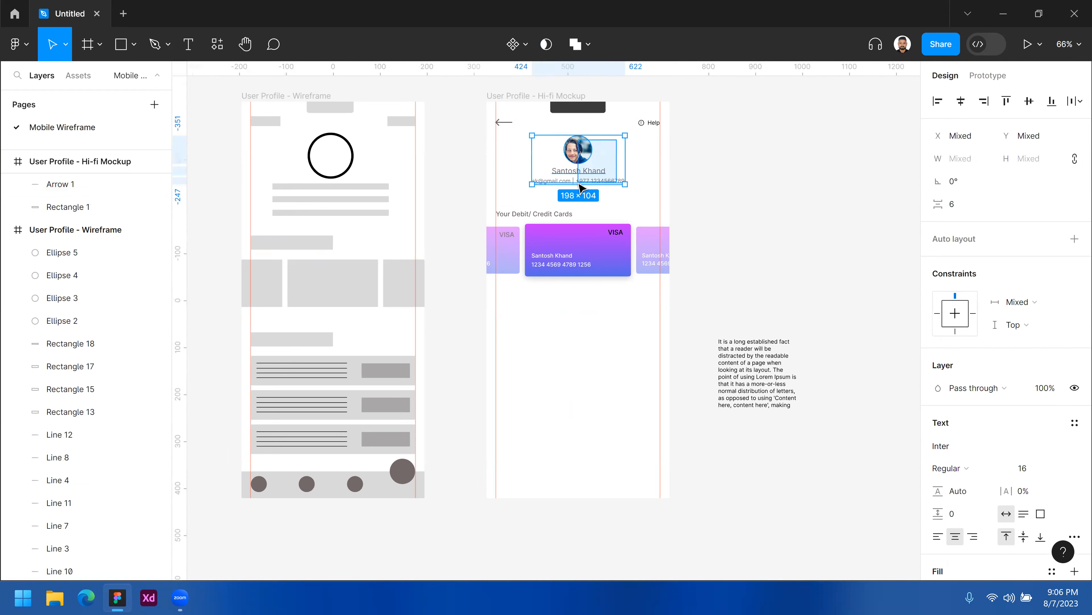
pyautogui.click(640, 173)
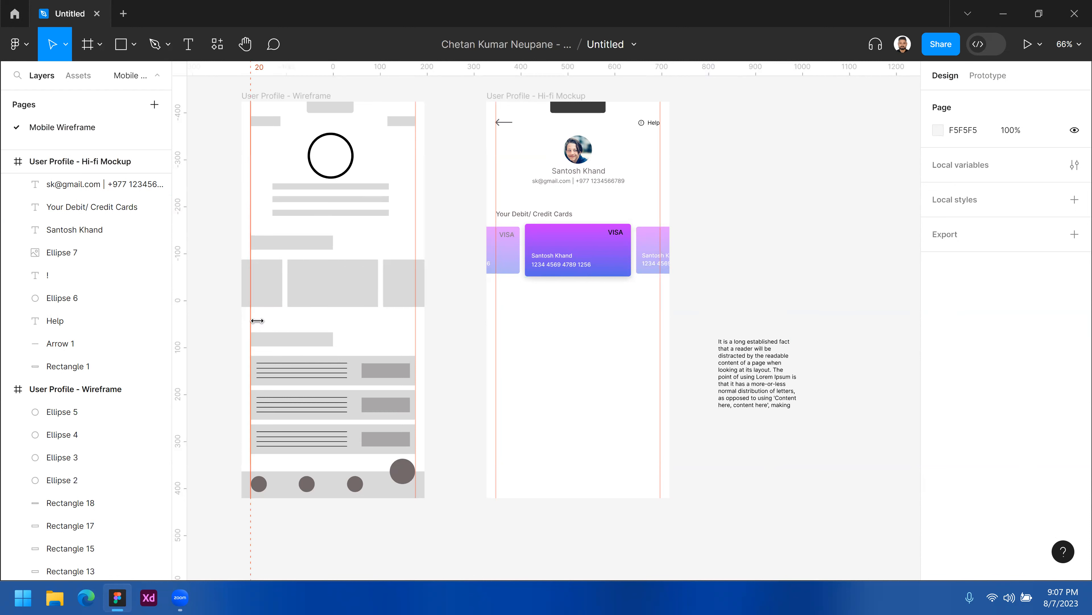
pyautogui.moveTo(307, 400); pyautogui.dragTo(376, 445)
pyautogui.click(533, 370)
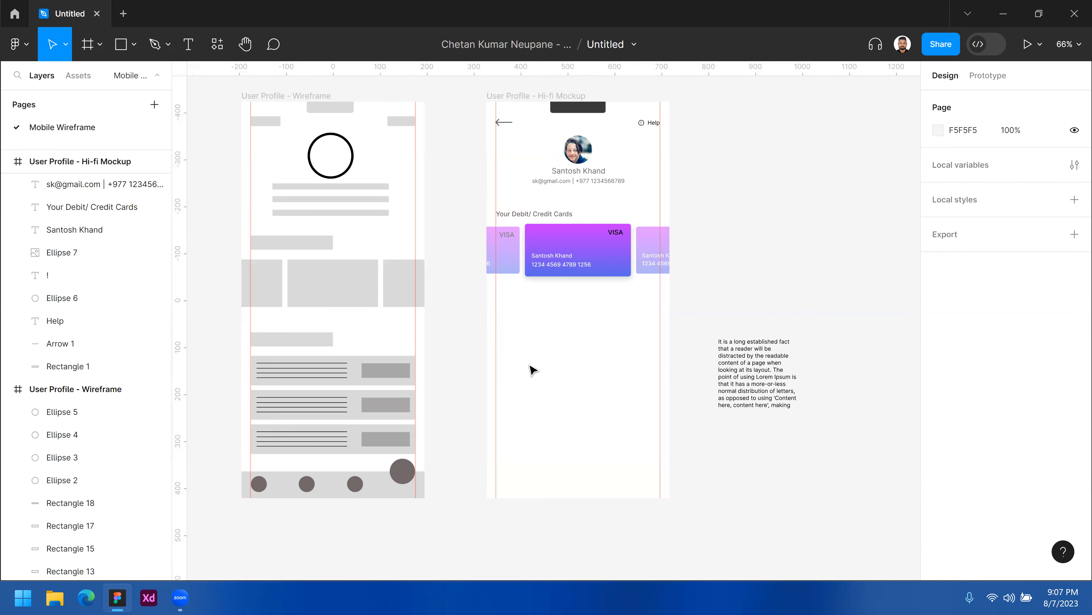
pyautogui.click(282, 336)
pyautogui.click(554, 381)
pyautogui.click(531, 214)
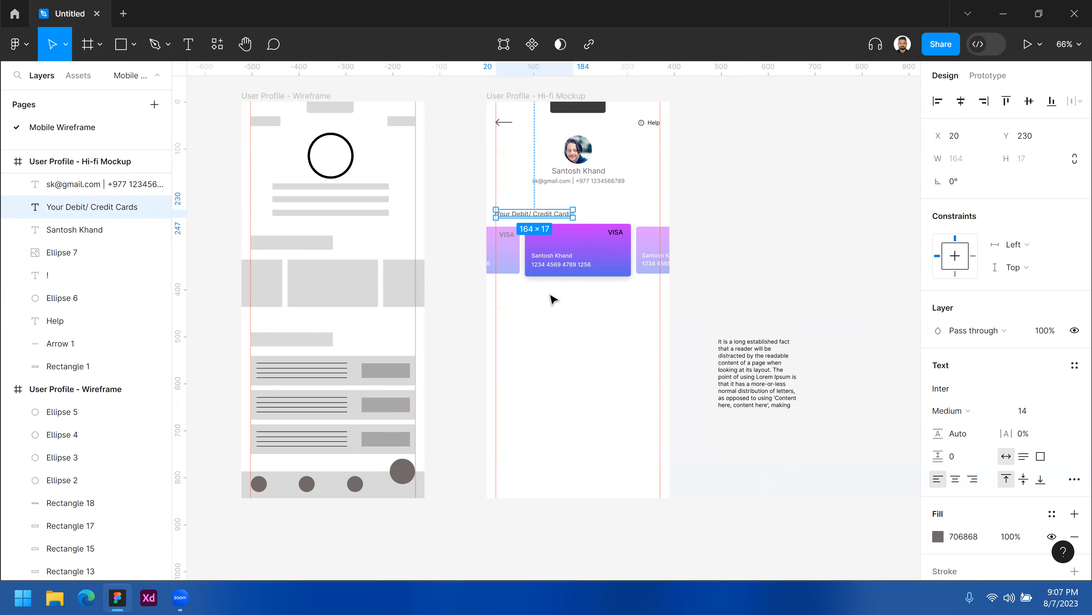
pyautogui.click(551, 296)
# Duplicate the "Your Debit/ Credit Cards" heading and place the copy below the card carousel.
pyautogui.click(577, 339)
pyautogui.press('z')
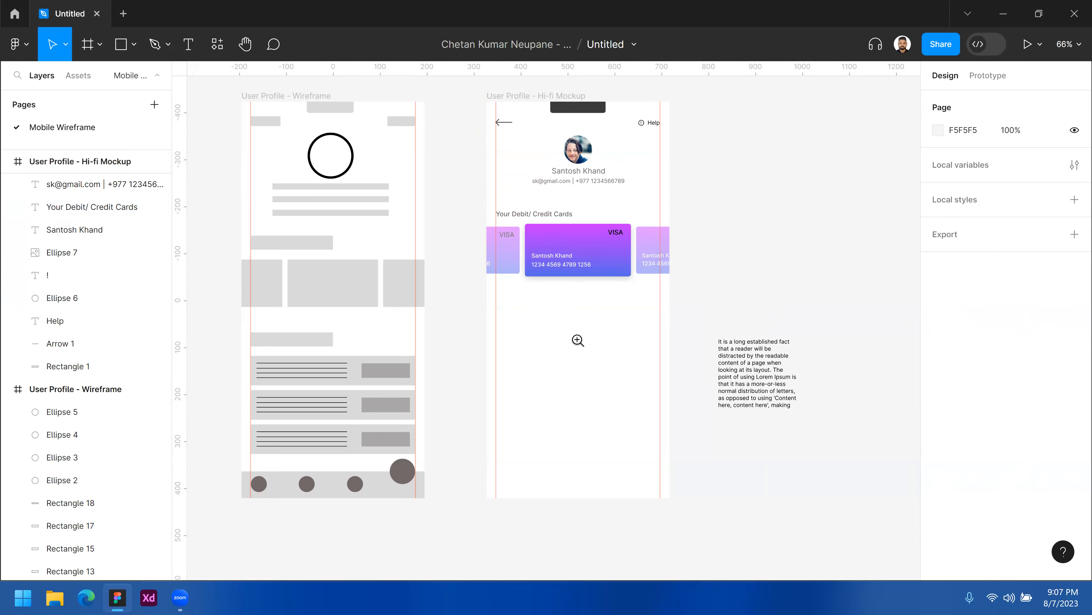
pyautogui.click(577, 339)
pyautogui.scroll(3, 503, 185)
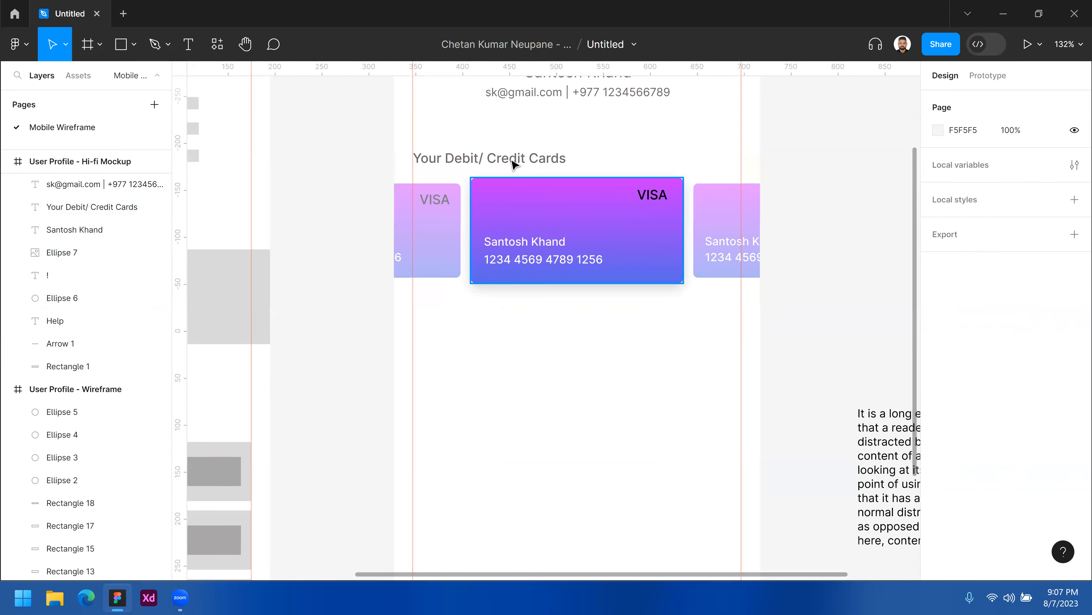
pyautogui.keyDown('alt'); pyautogui.moveTo(514, 161); pyautogui.dragTo(498, 359); pyautogui.keyUp('alt')
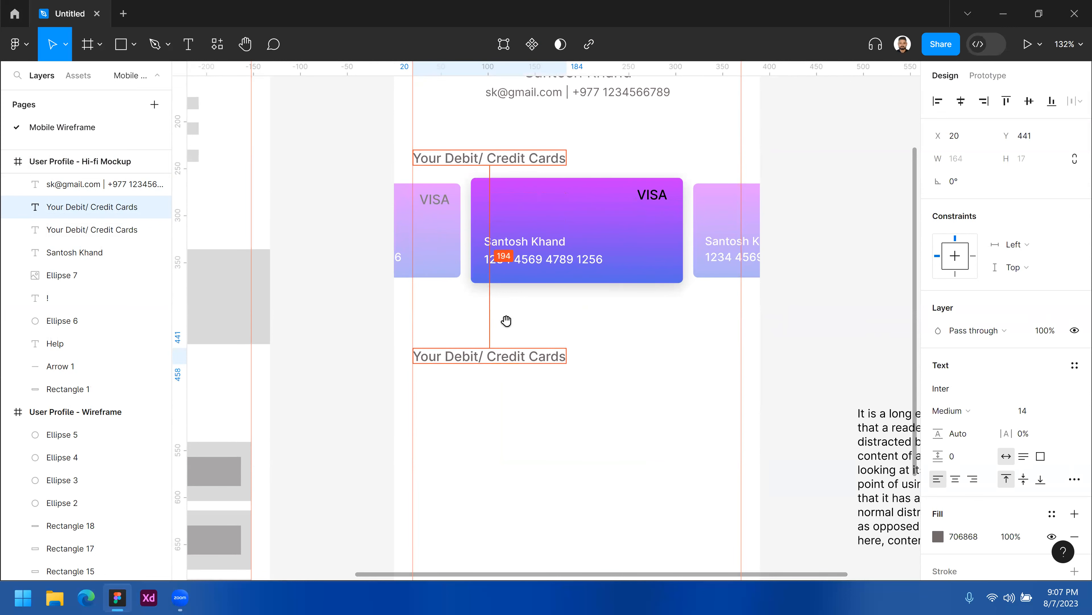
pyautogui.keyDown('alt'); pyautogui.click(507, 321); pyautogui.keyUp('alt')
pyautogui.scroll(-3, 616, 267)
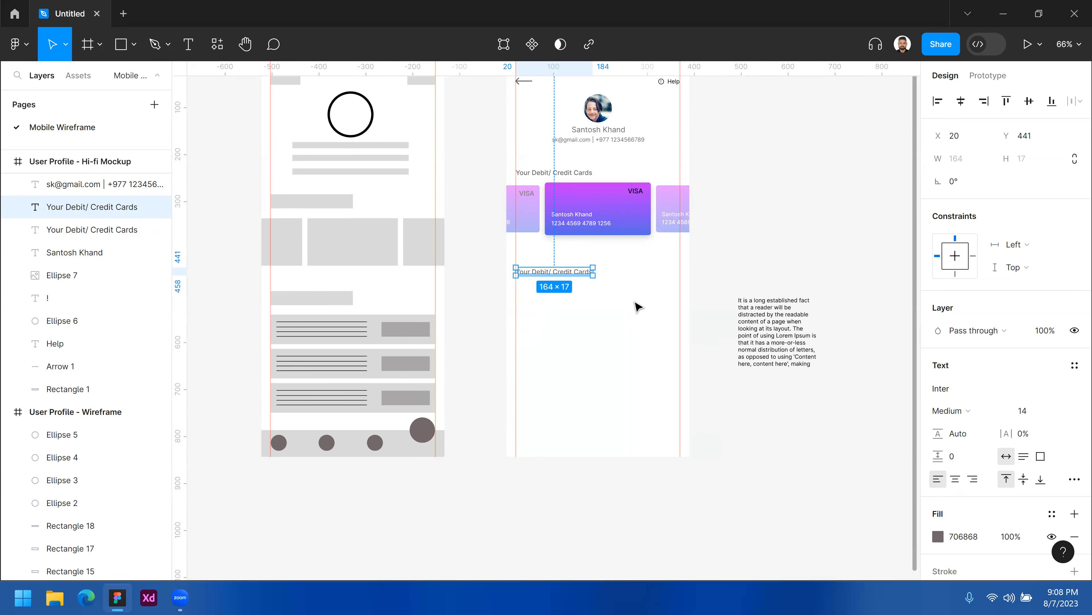
# Nudge the duplicated heading slightly upward, closer to the card carousel.
pyautogui.click(624, 295)
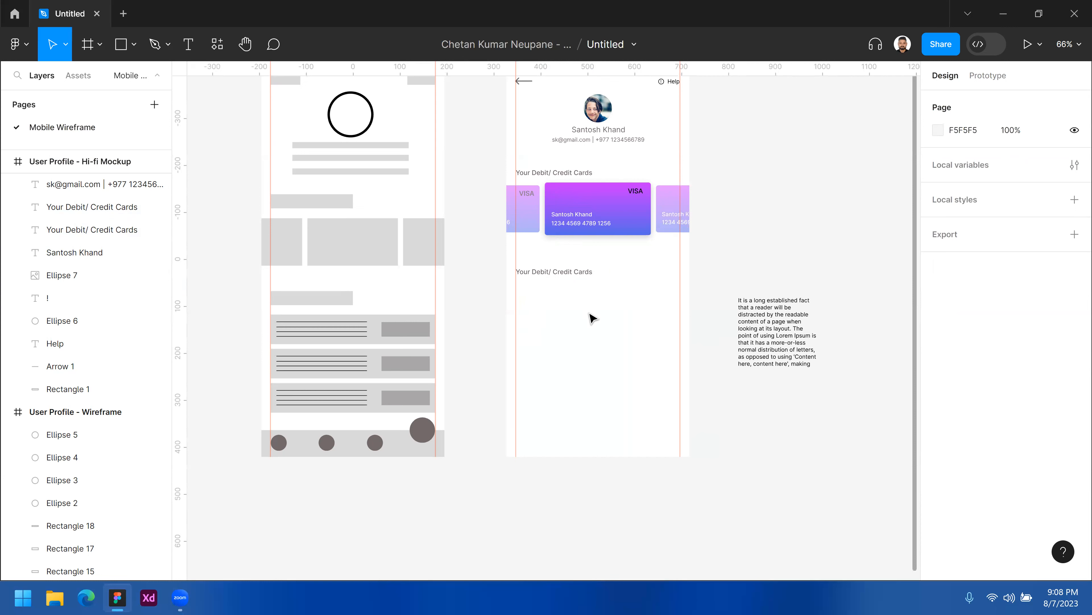
pyautogui.keyDown('ctrl'); pyautogui.click(588, 300); pyautogui.keyUp('ctrl')
pyautogui.moveTo(570, 335); pyautogui.dragTo(688, 309)
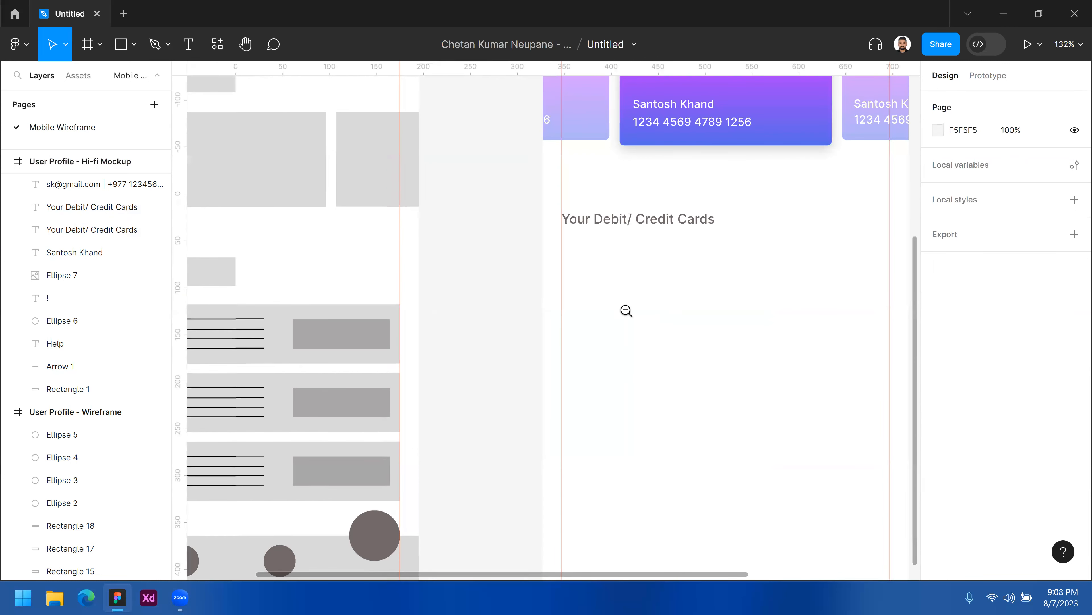
pyautogui.keyDown('ctrl'); pyautogui.keyDown('alt'); pyautogui.click(626, 309); pyautogui.keyUp('alt'); pyautogui.keyUp('ctrl')
pyautogui.moveTo(638, 265); pyautogui.dragTo(638, 252)
pyautogui.click(640, 285)
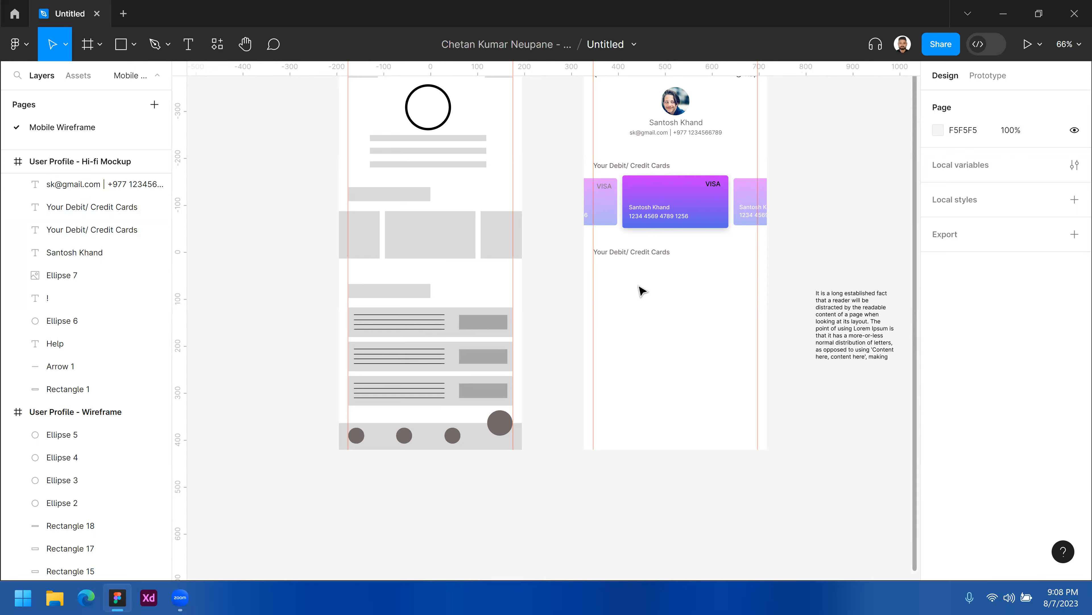
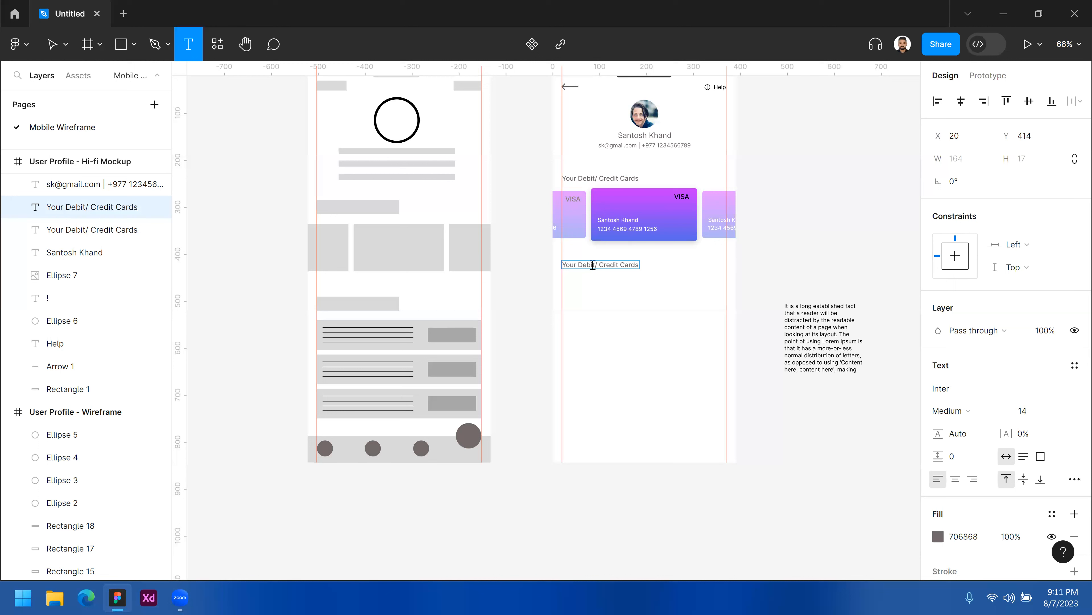
# Replace the duplicated heading's text with "History".
pyautogui.click(593, 265)
pyautogui.hotkey('ctrl', 'a')
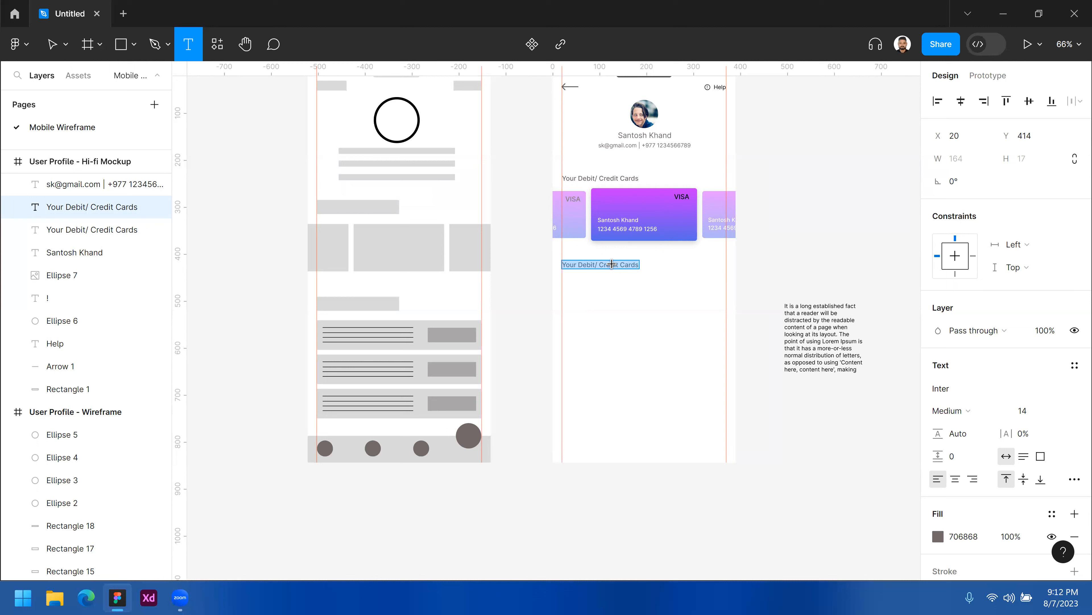
pyautogui.press('BackSpace')
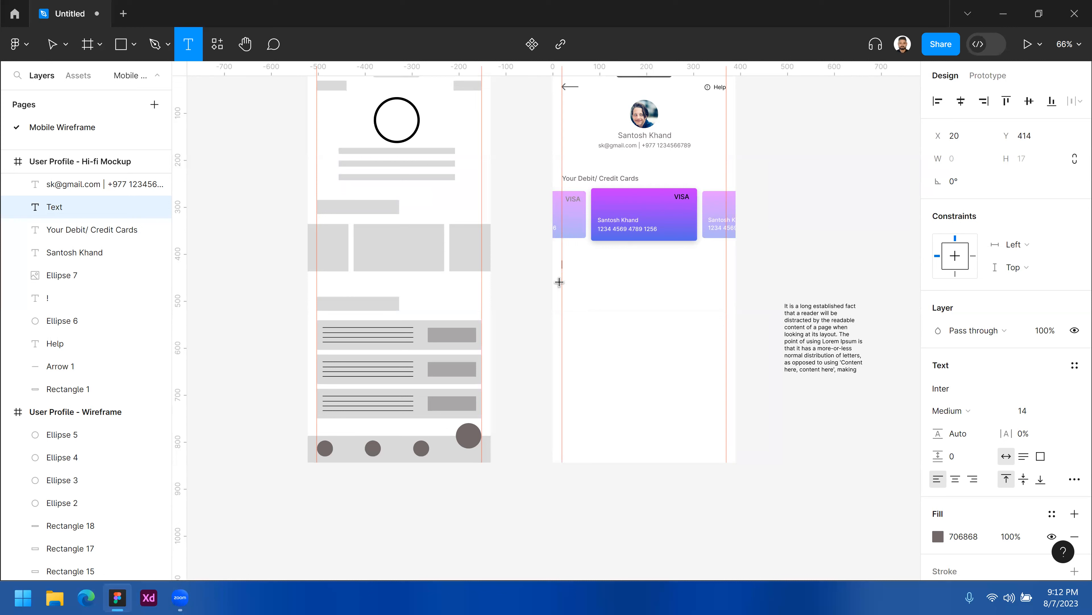
pyautogui.write('History')
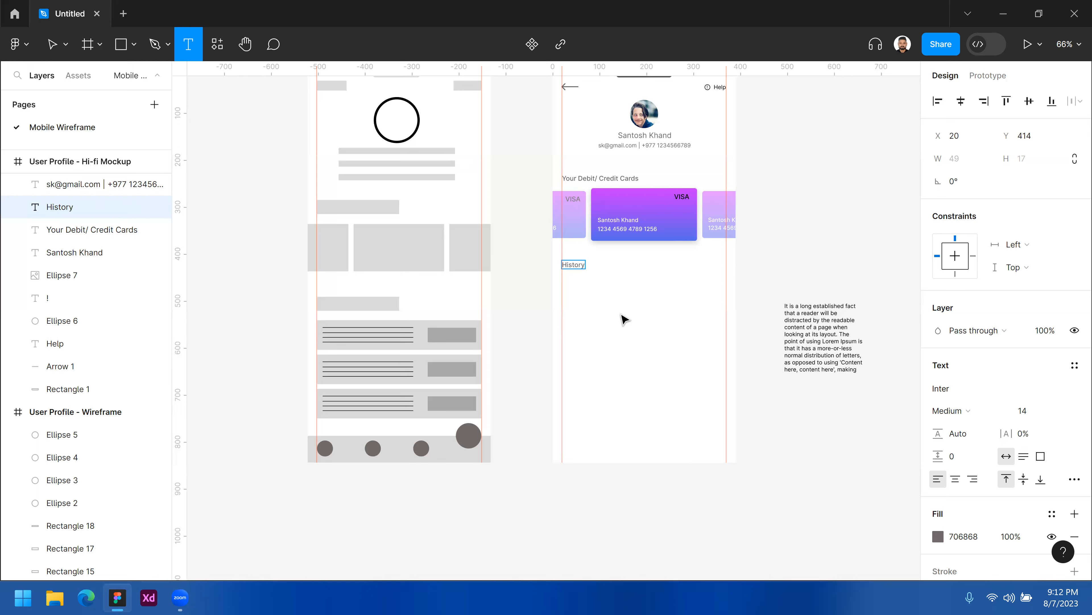
pyautogui.press('v')
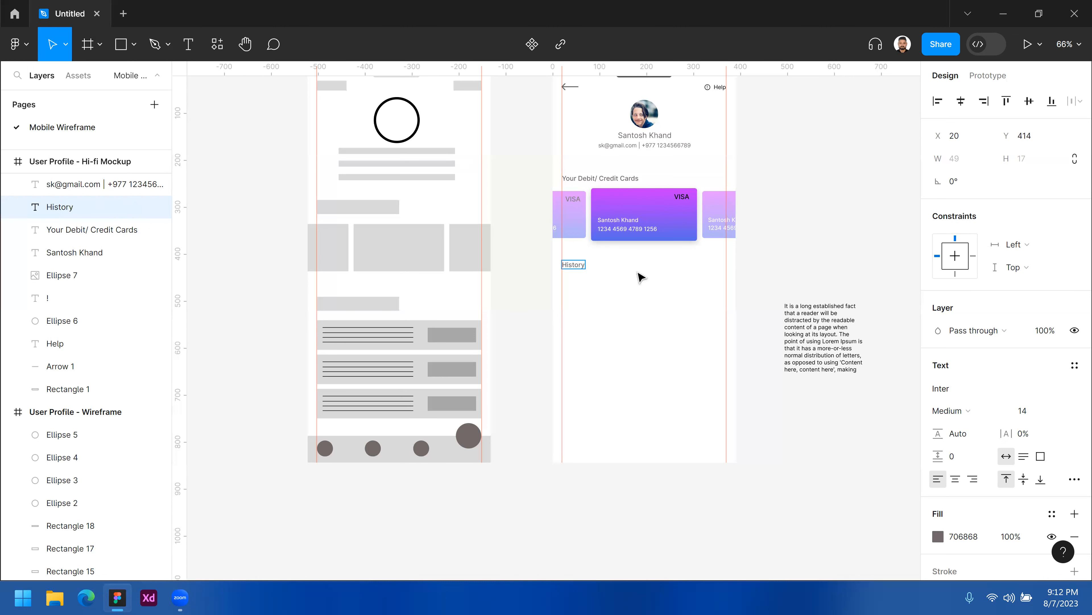
# Zoom in and inspect the wireframe's list-item rectangles to compare them with the hi-fi History area.
pyautogui.click(630, 89)
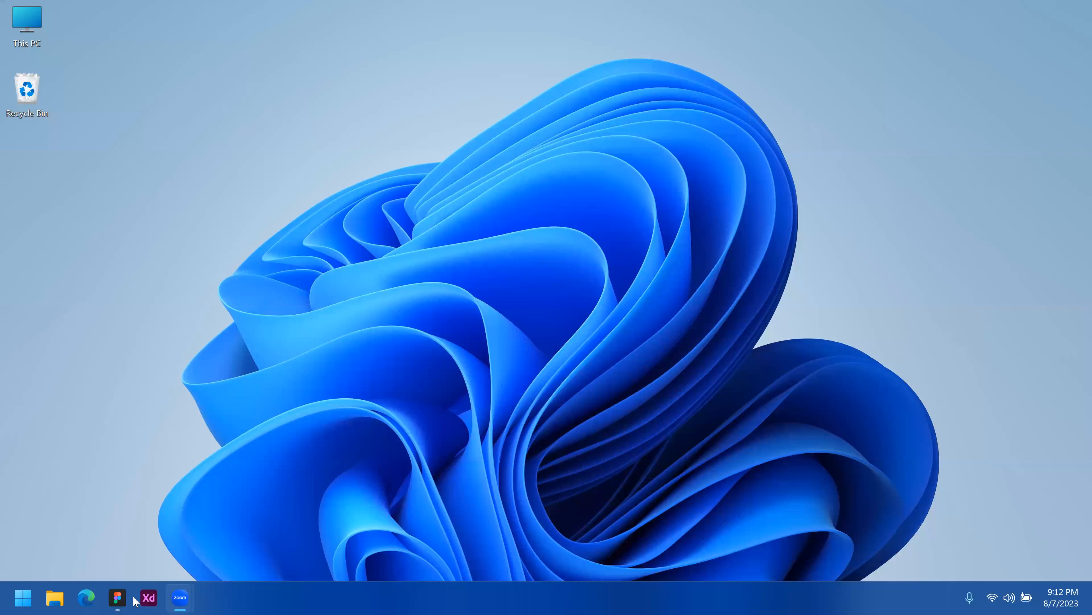
pyautogui.click(117, 598)
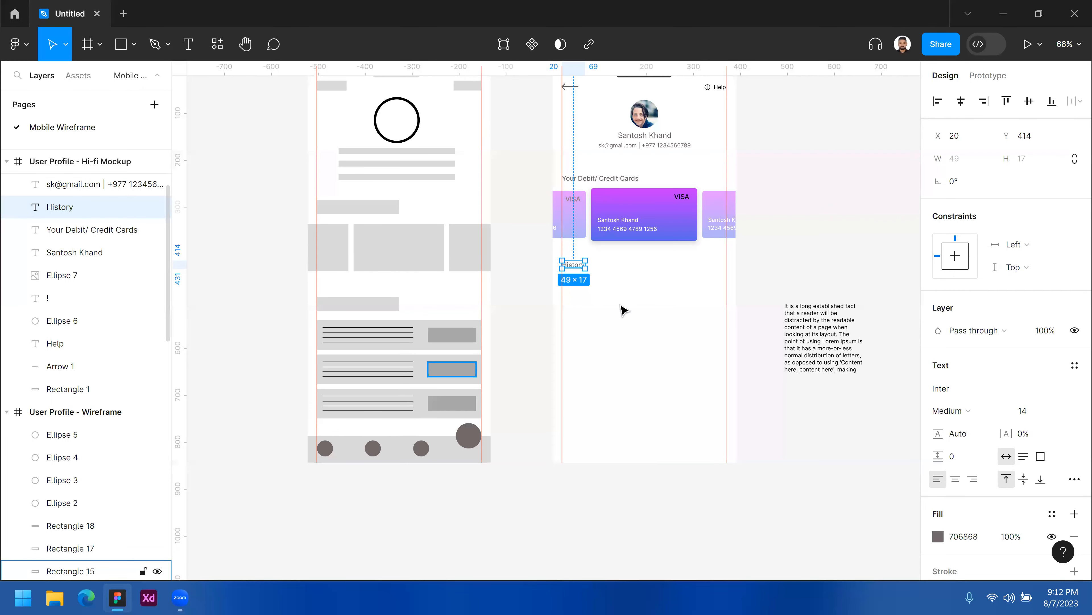
pyautogui.click(594, 253)
pyautogui.scroll(2, 552, 354)
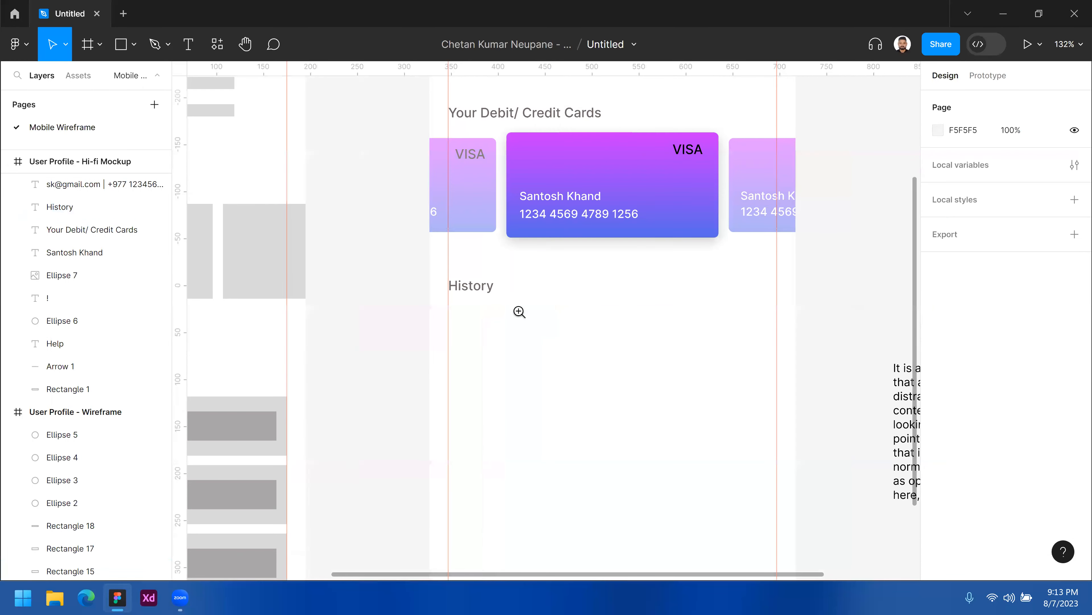
pyautogui.scroll(2, 519, 312)
pyautogui.scroll(-3, 568, 274)
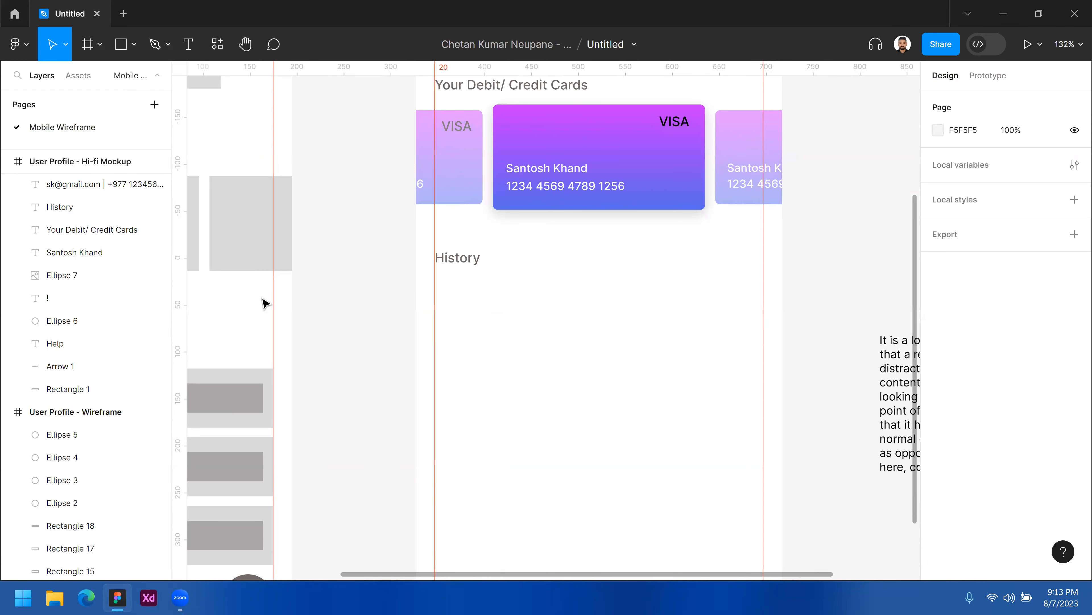
pyautogui.scroll(-5, 415, 329)
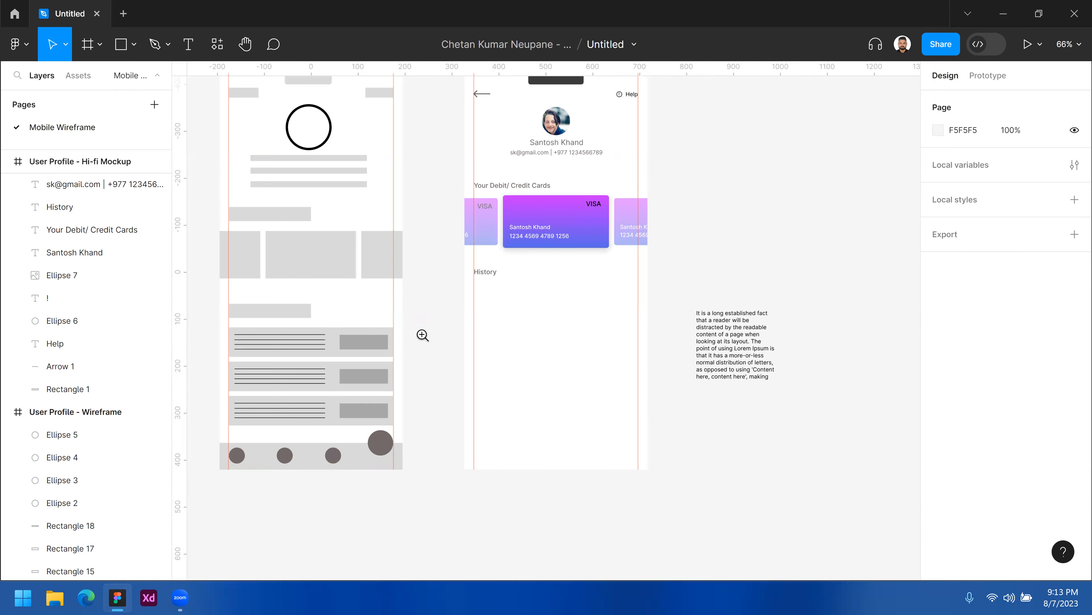
pyautogui.scroll(5, 424, 333)
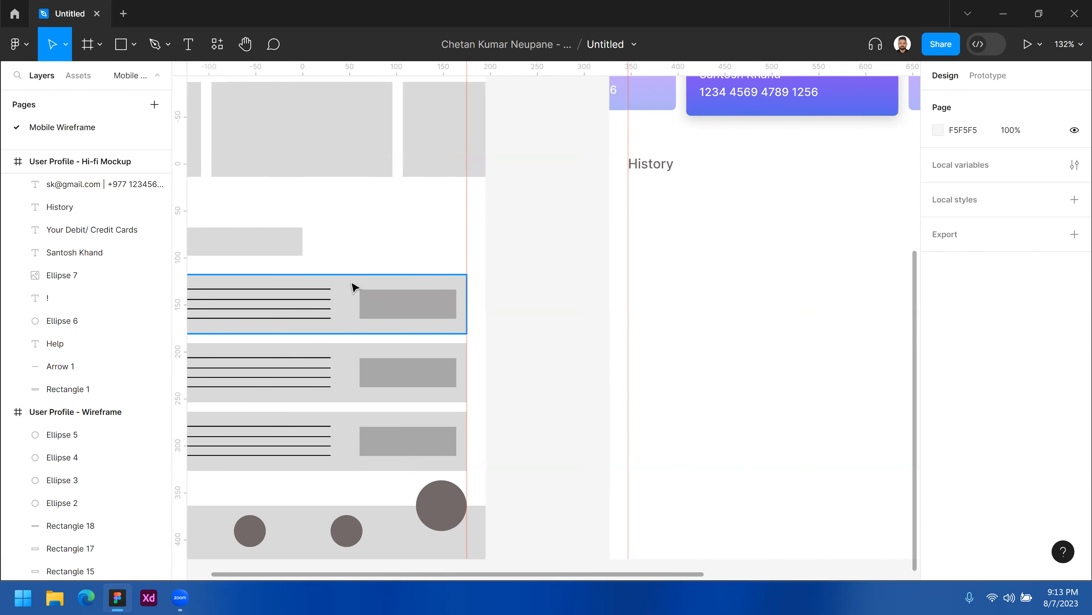
pyautogui.click(362, 292)
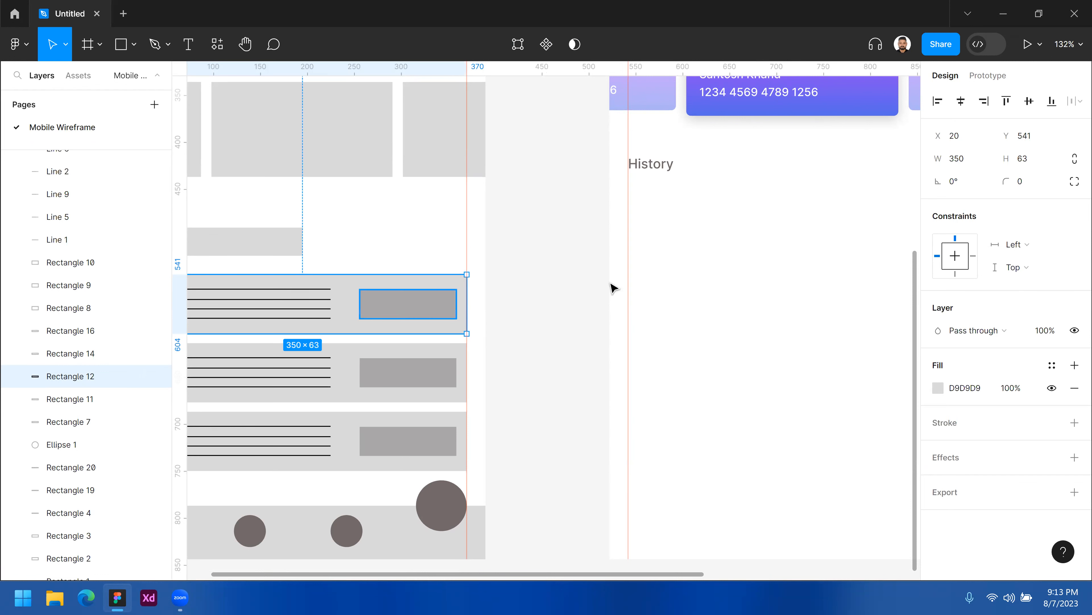
# Draw a rectangle about 350 × 76 spanning the frame's width just below the History heading.
pyautogui.keyDown('alt'); pyautogui.click(688, 267); pyautogui.keyUp('alt')
pyautogui.moveTo(675, 304); pyautogui.dragTo(470, 326)
pyautogui.click(536, 286)
pyautogui.press('r')
pyautogui.moveTo(363, 209)
pyautogui.mouseDown()
pyautogui.moveTo(396, 302)
pyautogui.moveTo(692, 282)
pyautogui.mouseUp()
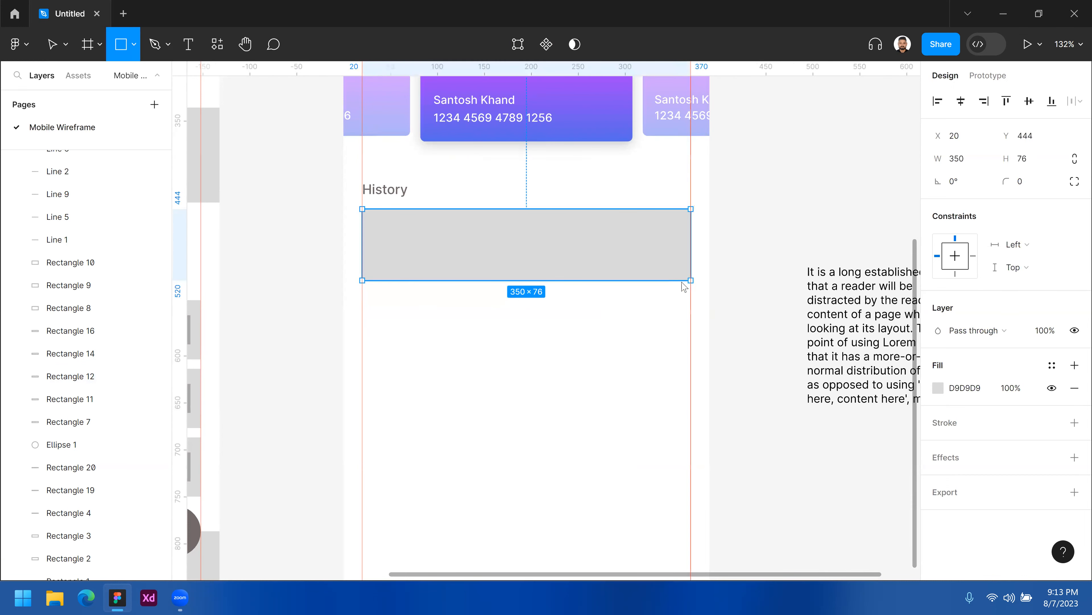
# Set the rectangle's height to 48*2, i.e. 96.
pyautogui.click(1034, 160)
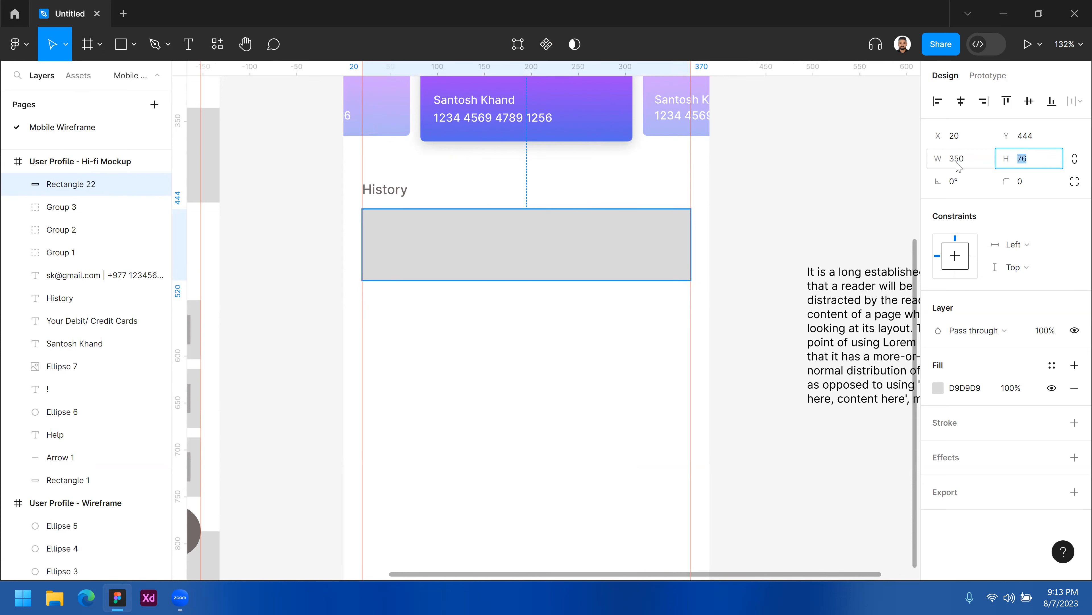
pyautogui.click(443, 240)
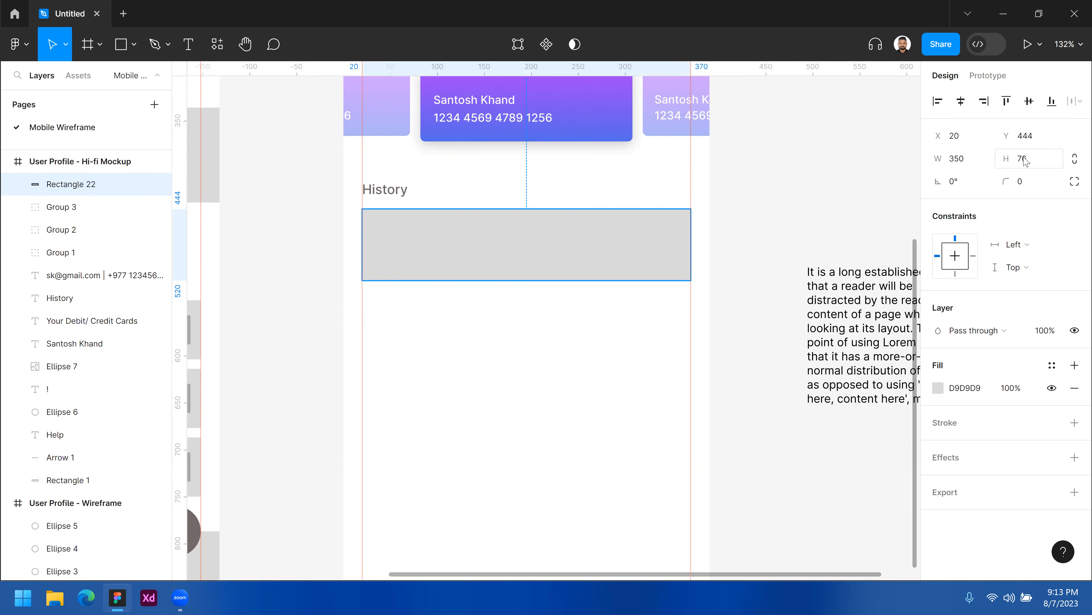
pyautogui.click(1034, 165)
pyautogui.write('48*2')
pyautogui.press('Return')
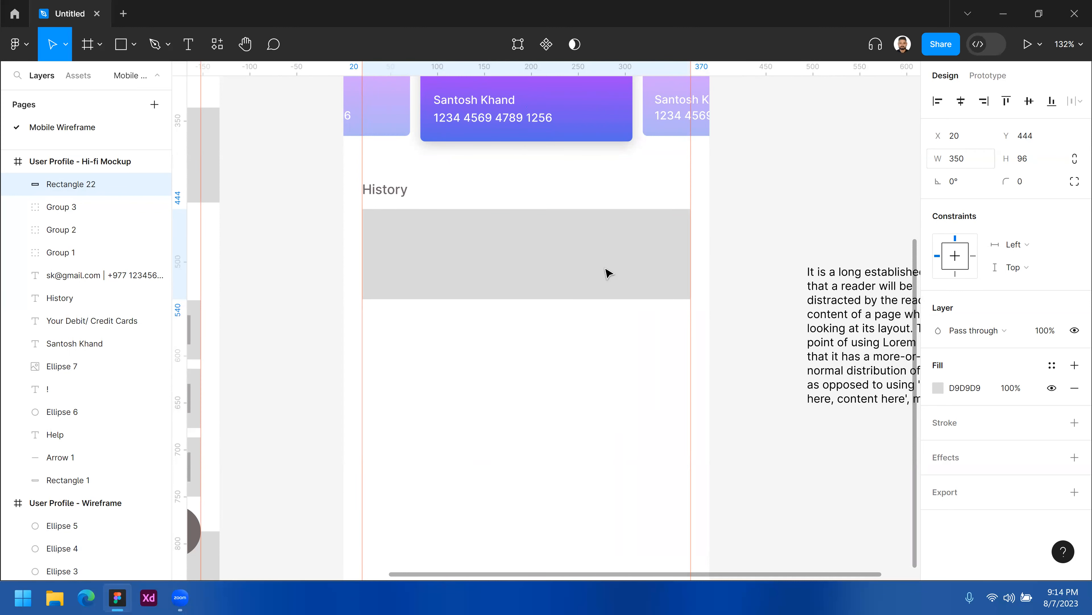
# Set the History rectangle's corner radius to 5.
pyautogui.click(549, 369)
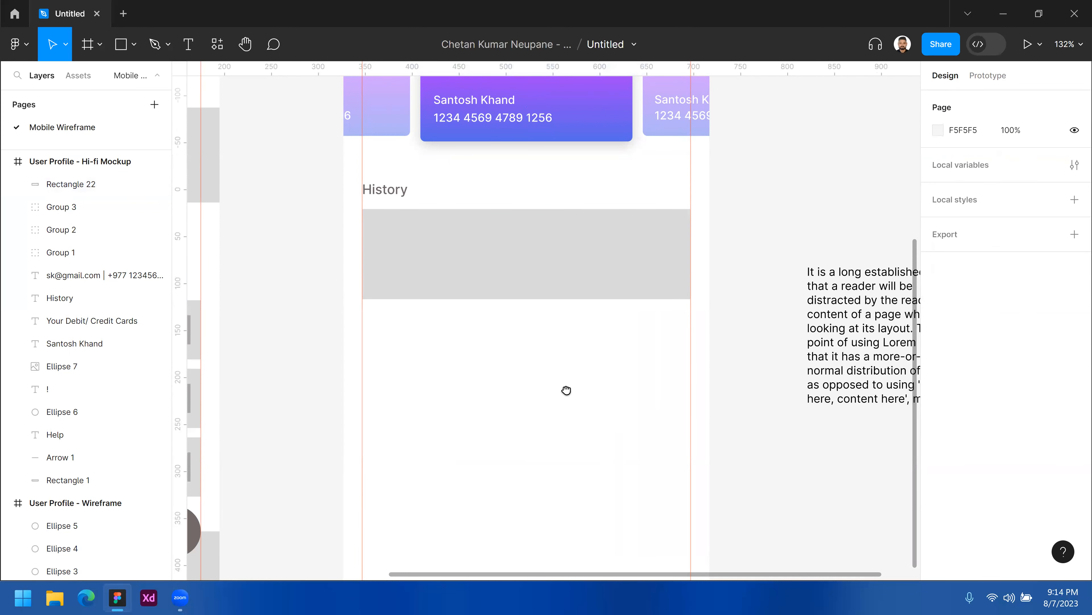
pyautogui.scroll(1, 566, 385)
pyautogui.hscroll(-1, 565, 386)
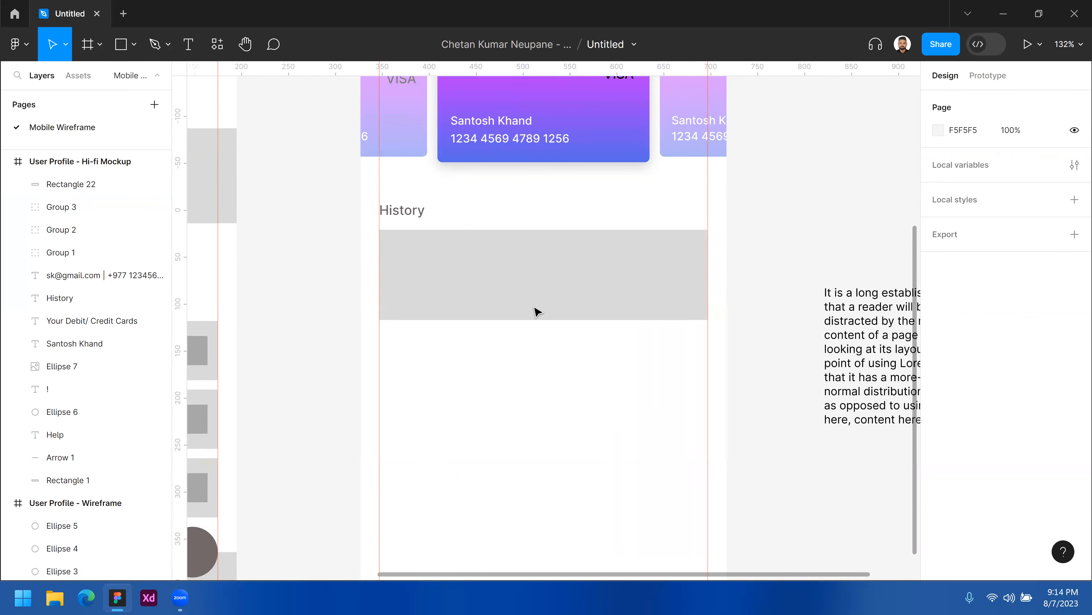
pyautogui.hscroll(1, 543, 268)
pyautogui.scroll(-1, 544, 268)
pyautogui.click(616, 276)
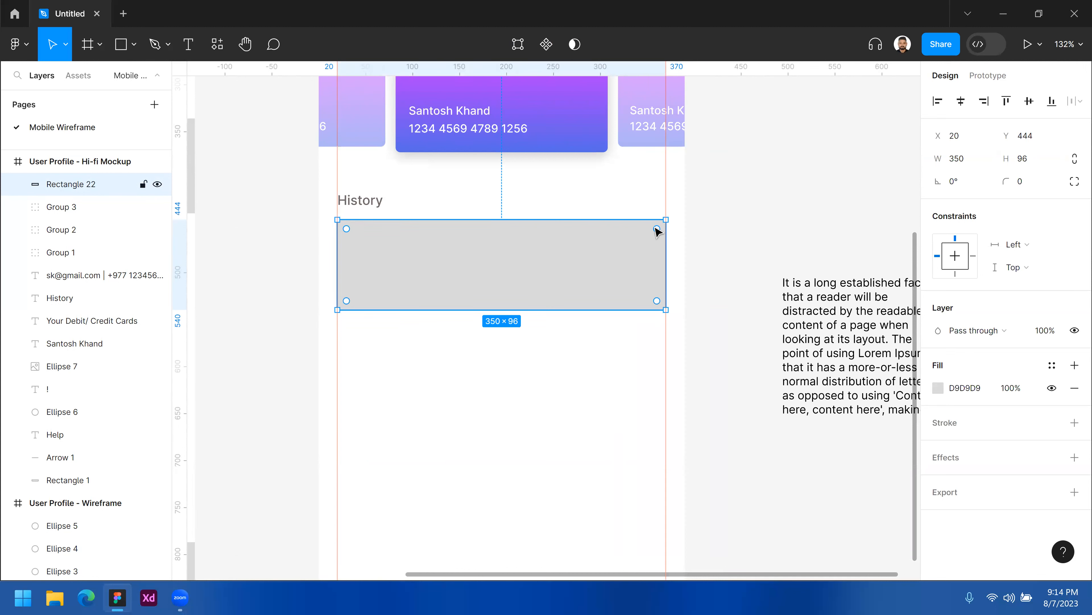
pyautogui.click(1027, 183)
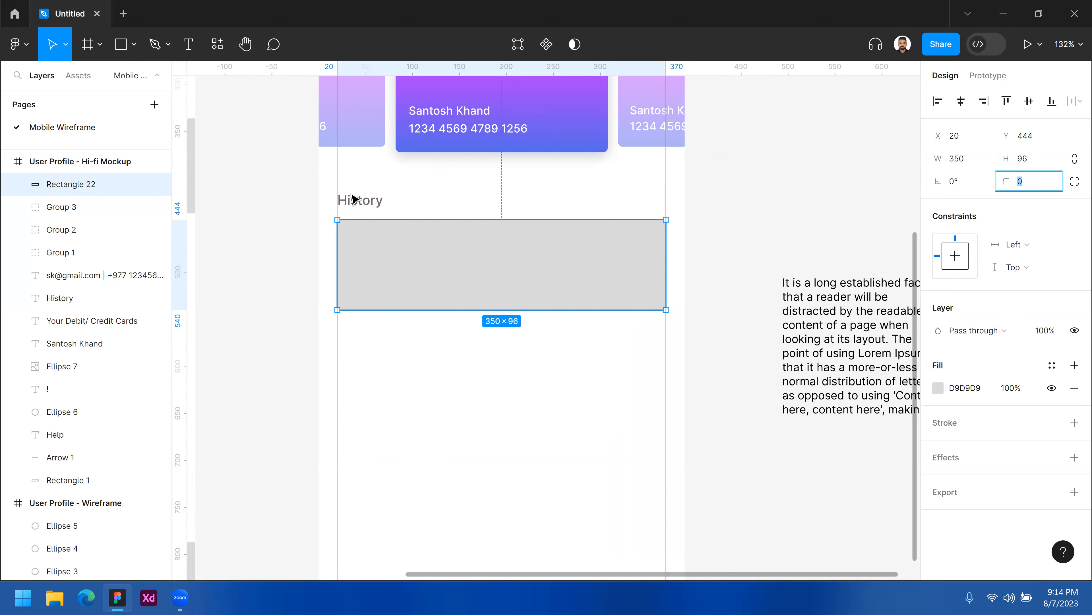
pyautogui.click(335, 221)
pyautogui.click(343, 230)
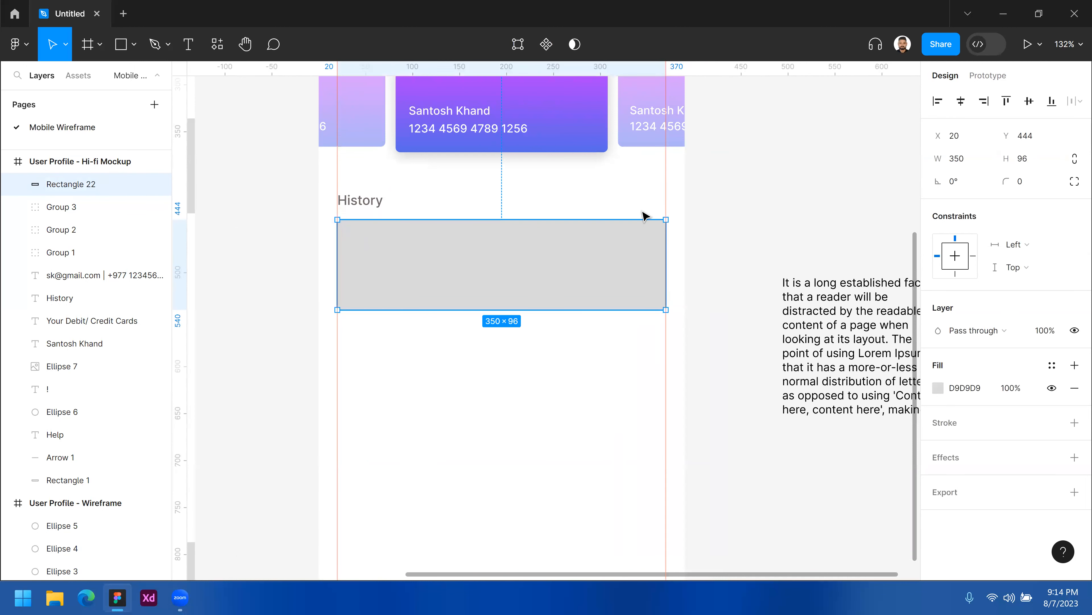
pyautogui.click(674, 232)
pyautogui.click(678, 303)
pyautogui.click(661, 326)
pyautogui.click(367, 327)
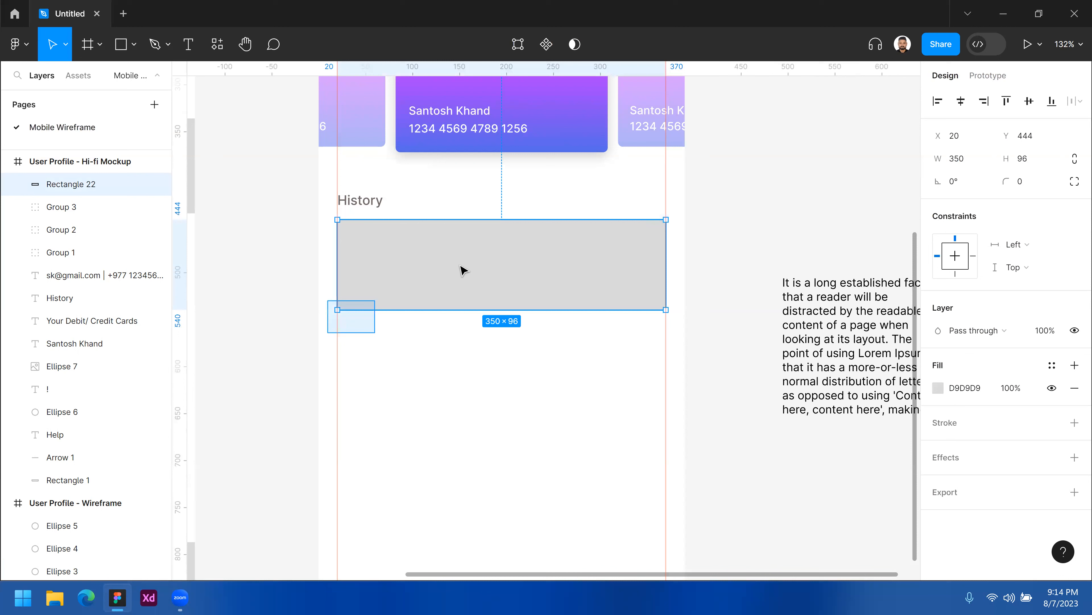
pyautogui.click(1032, 183)
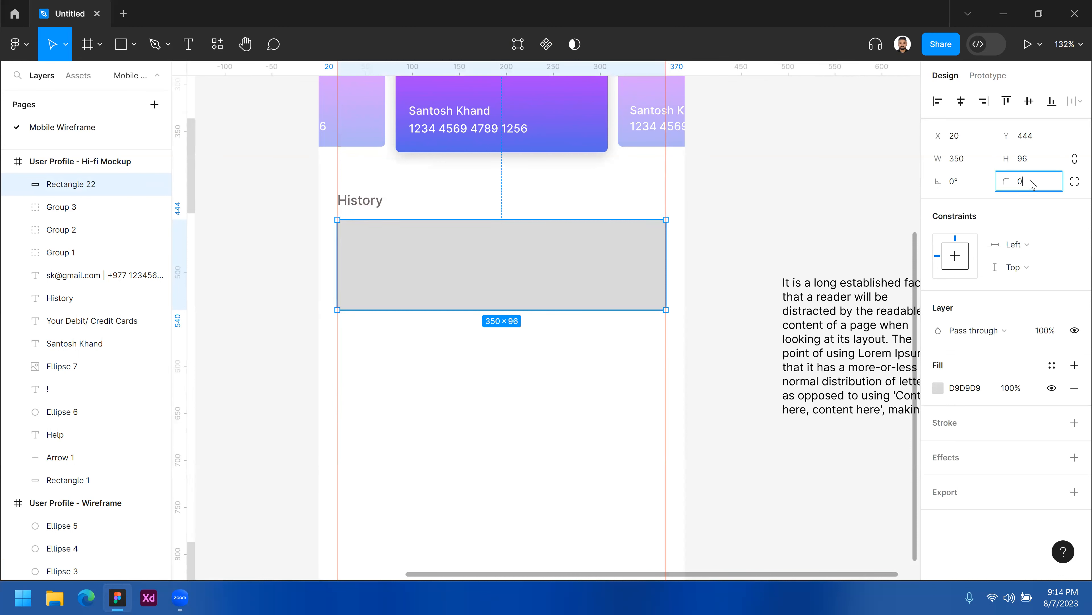
pyautogui.write('5')
pyautogui.press('Return')
# Change the rectangle's fill to a very pale violet, FCFAFF.
pyautogui.click(566, 409)
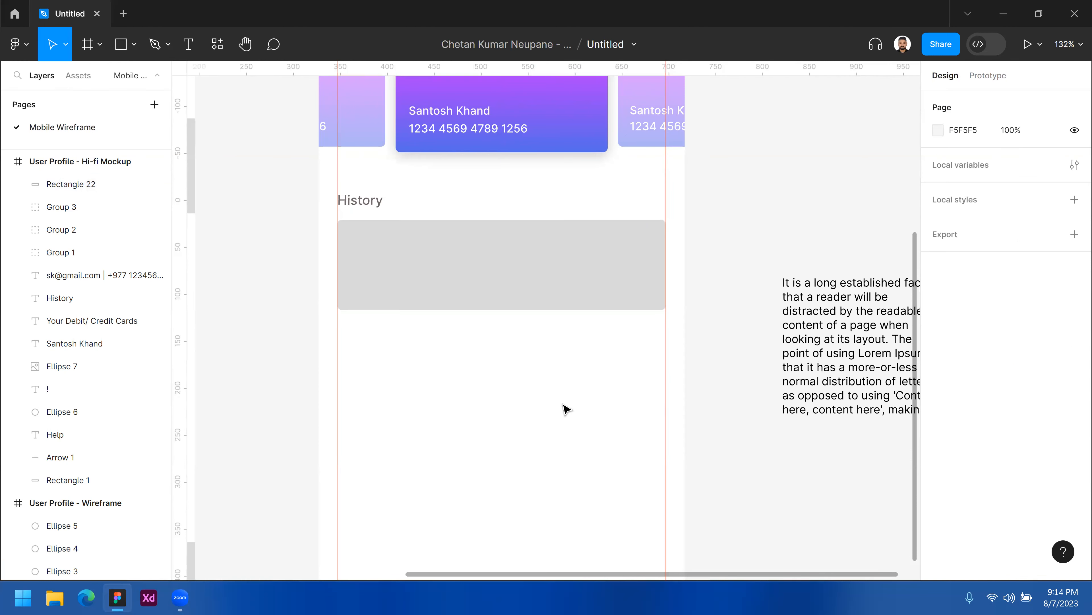
pyautogui.click(526, 272)
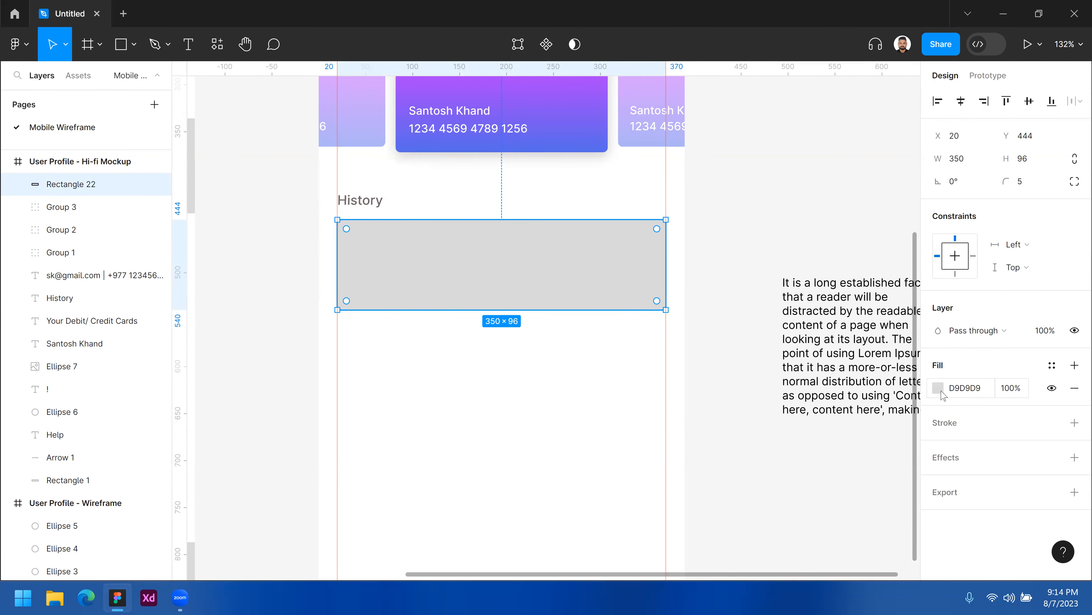
pyautogui.click(940, 389)
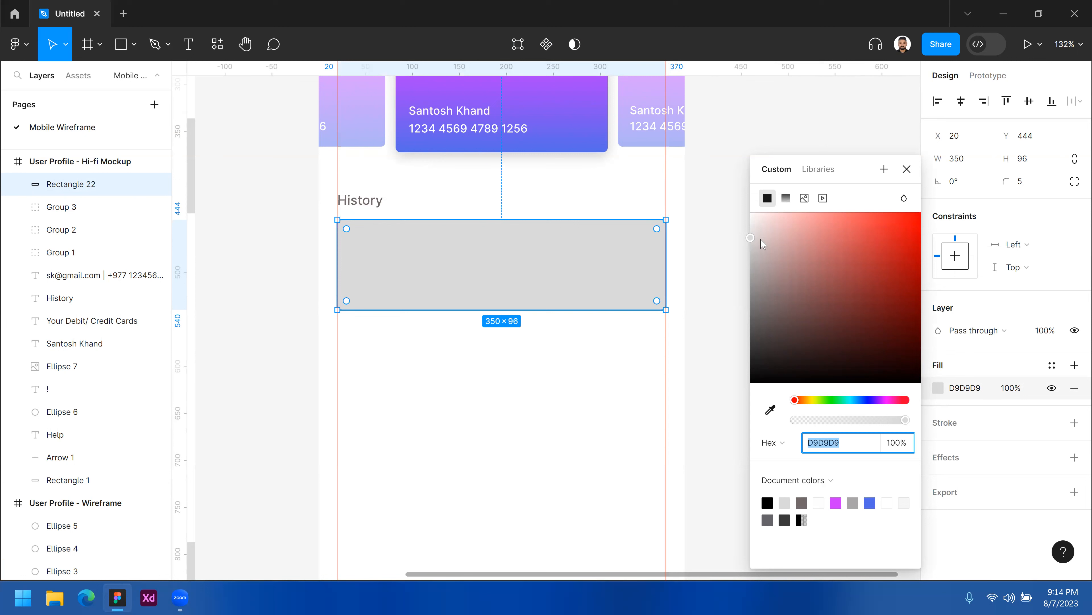
pyautogui.click(755, 218)
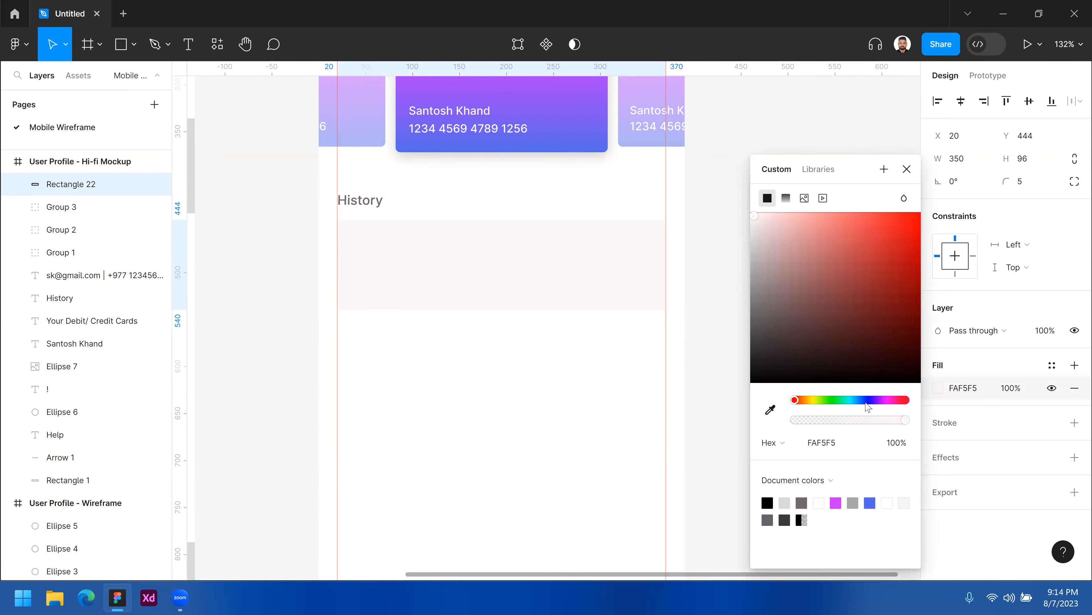
pyautogui.moveTo(854, 404); pyautogui.dragTo(878, 406)
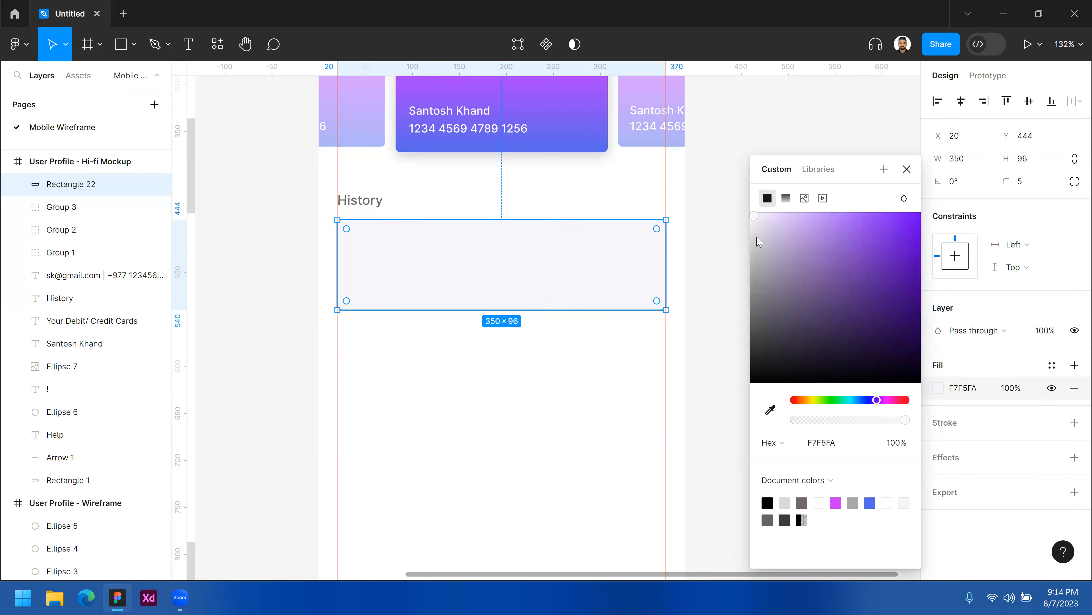
pyautogui.moveTo(763, 224); pyautogui.dragTo(761, 216)
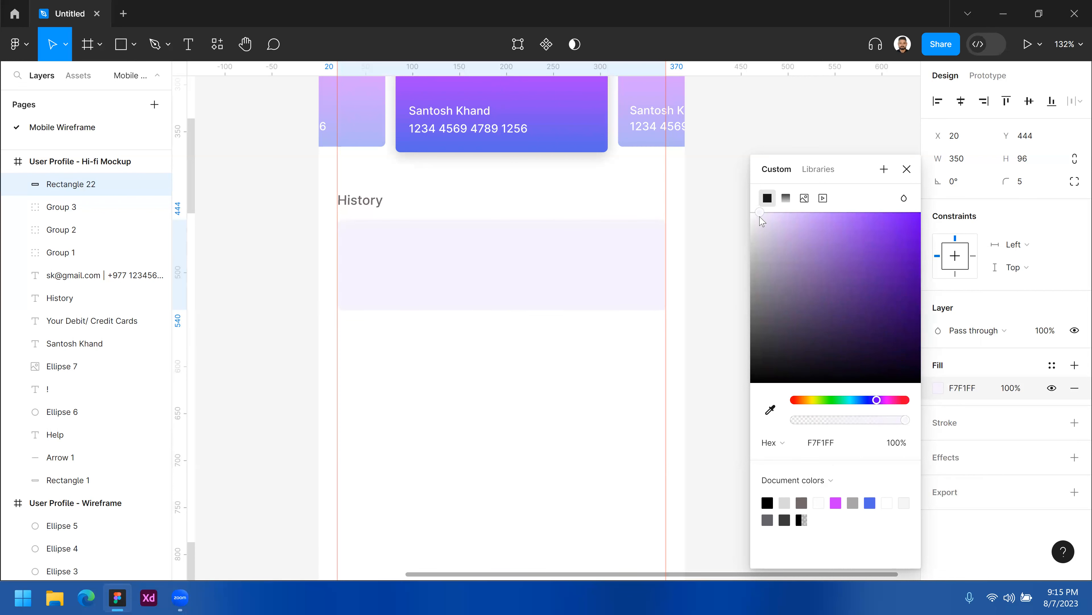
pyautogui.click(876, 402)
pyautogui.moveTo(760, 215); pyautogui.dragTo(756, 214)
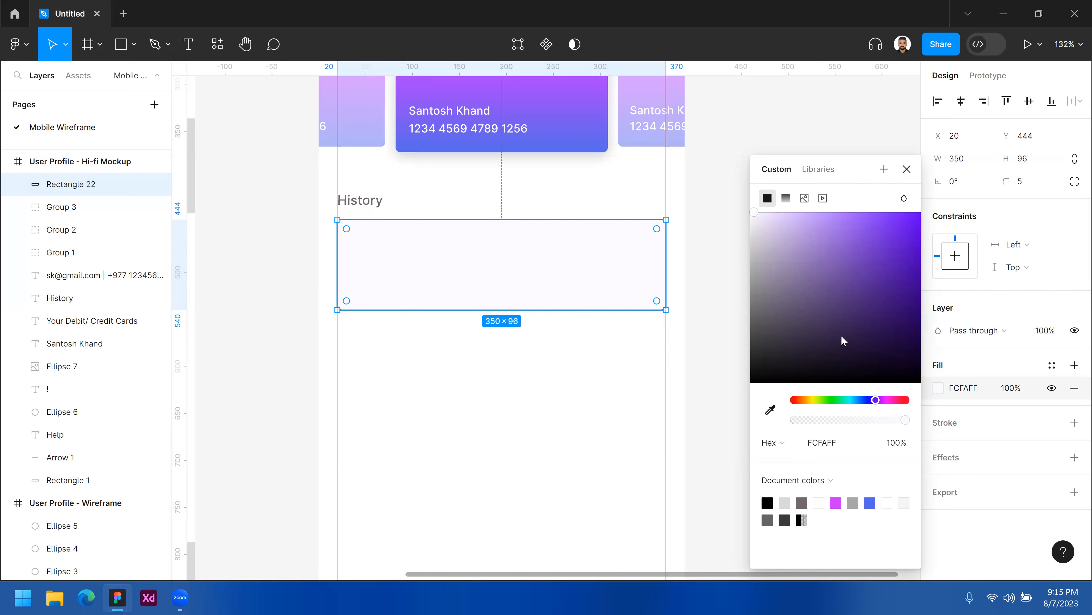
# Save the fill colour as a new colour variable named "Card Background".
pyautogui.click(884, 170)
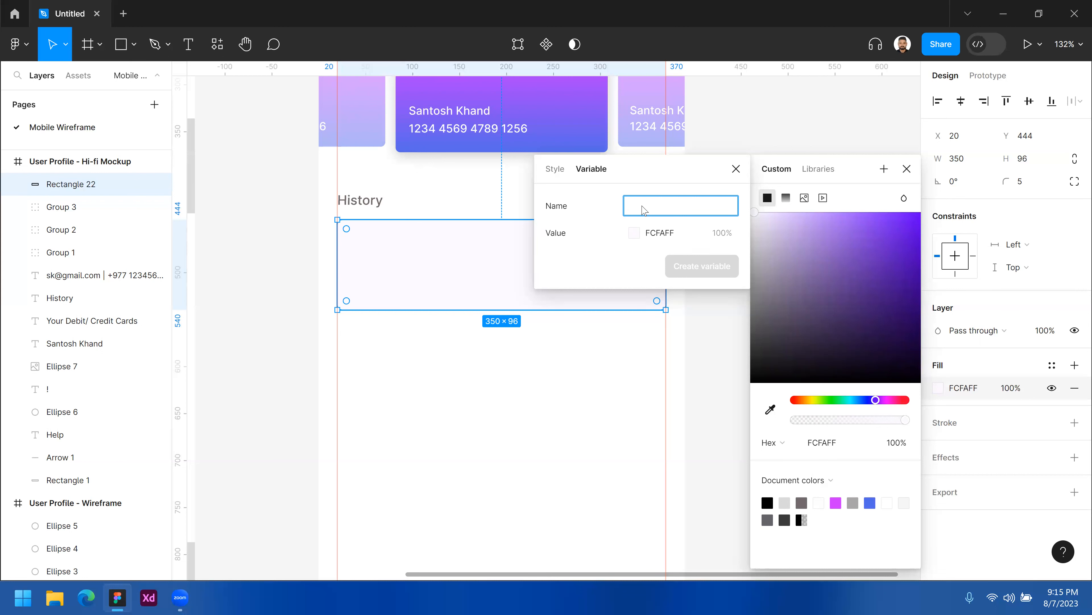
pyautogui.write('Card ')
pyautogui.write('Ba')
pyautogui.write('cgou')
pyautogui.write('ground')
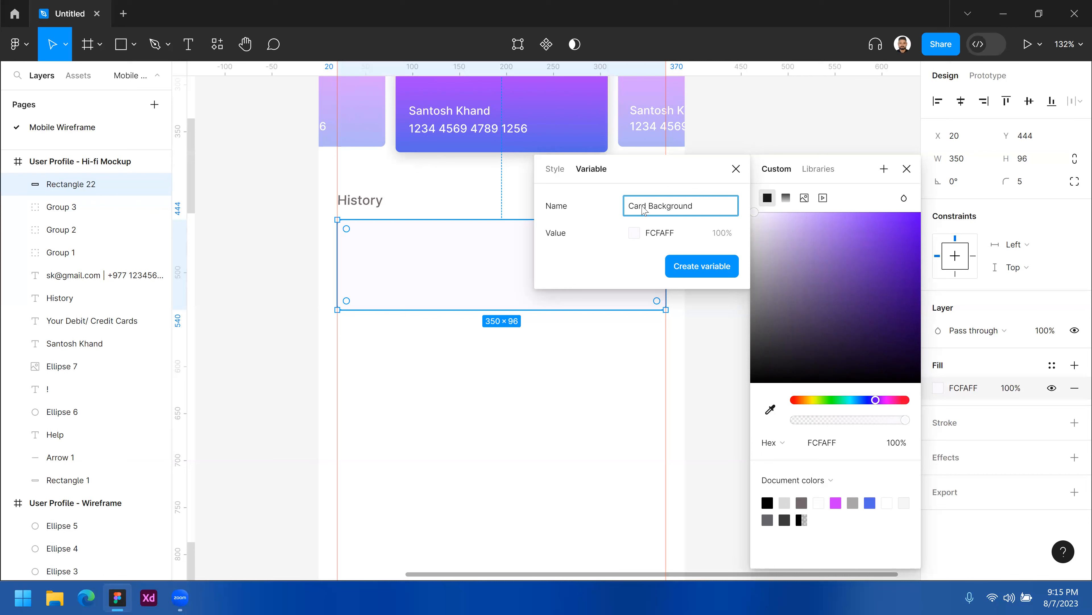
pyautogui.click(712, 272)
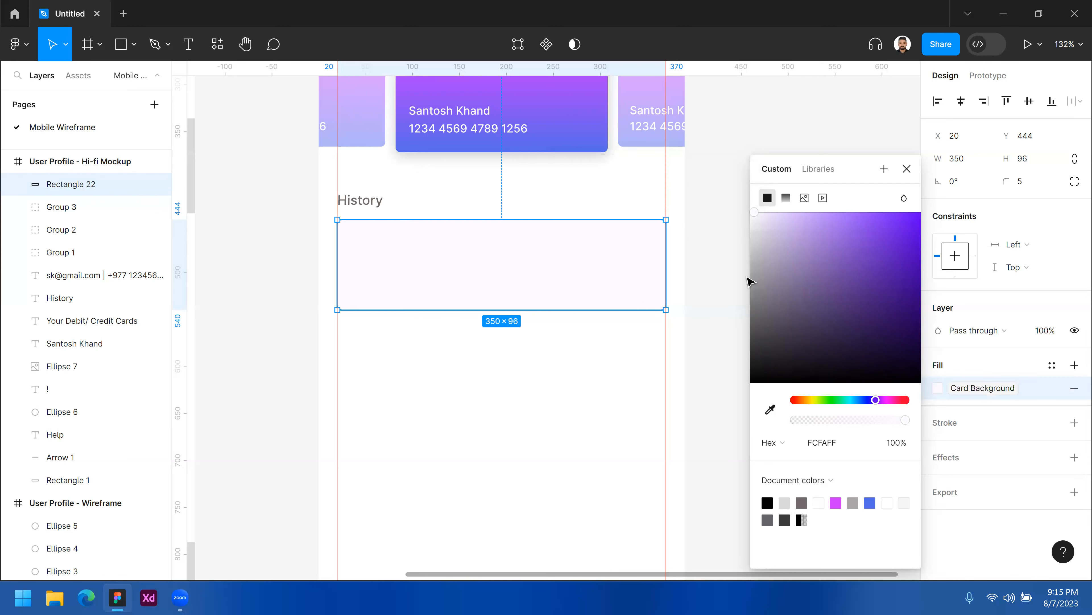
pyautogui.press('Escape')
# Draw a second rectangle about 350 × 97 below the first History card.
pyautogui.click(579, 295)
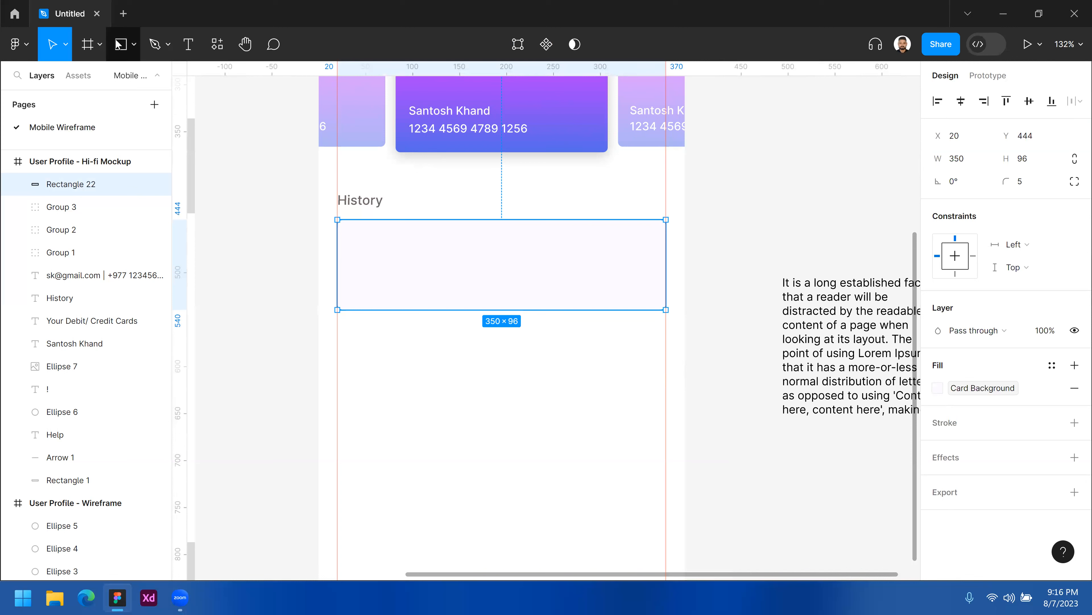
pyautogui.press('r')
pyautogui.moveTo(336, 331)
pyautogui.mouseDown()
pyautogui.moveTo(590, 447)
pyautogui.moveTo(678, 429)
pyautogui.moveTo(666, 420)
pyautogui.mouseUp()
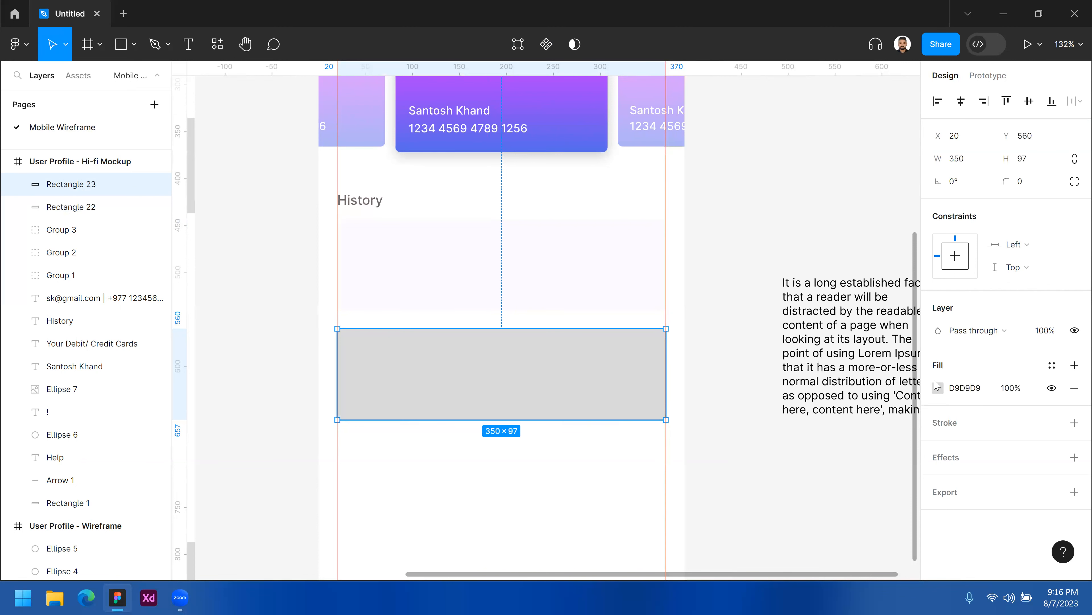
pyautogui.click(938, 388)
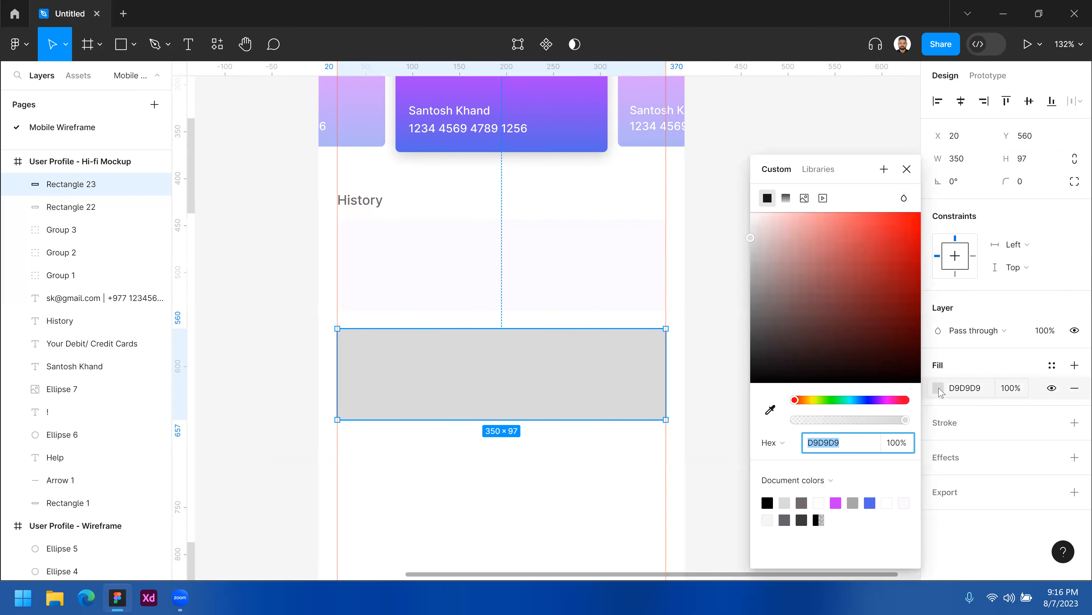
pyautogui.click(939, 388)
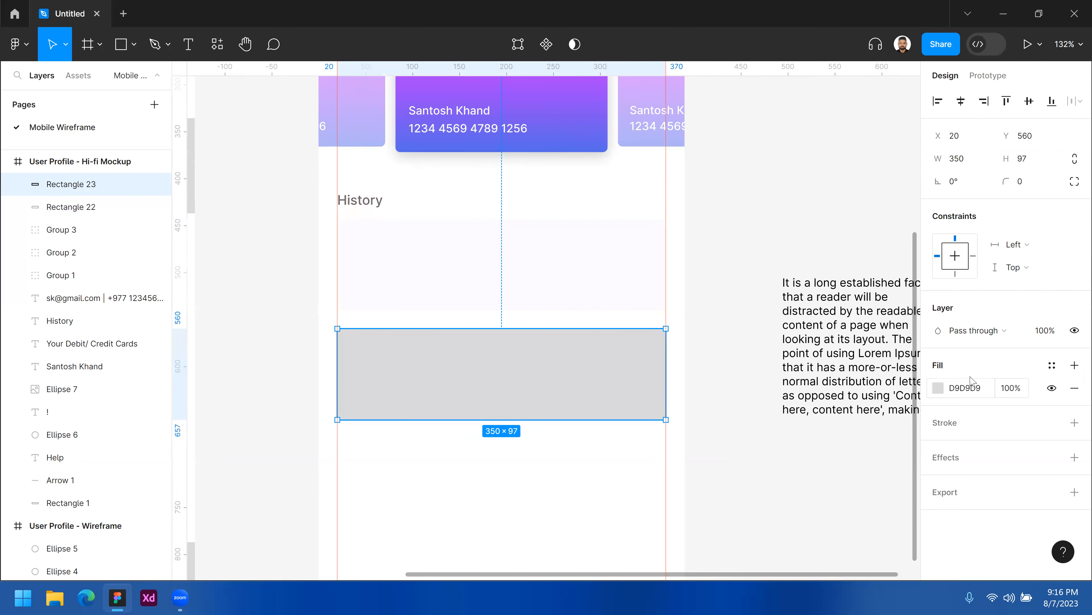
# Apply the Card Background colour variable to the second History rectangle's fill, then detach the variable.
pyautogui.click(1052, 369)
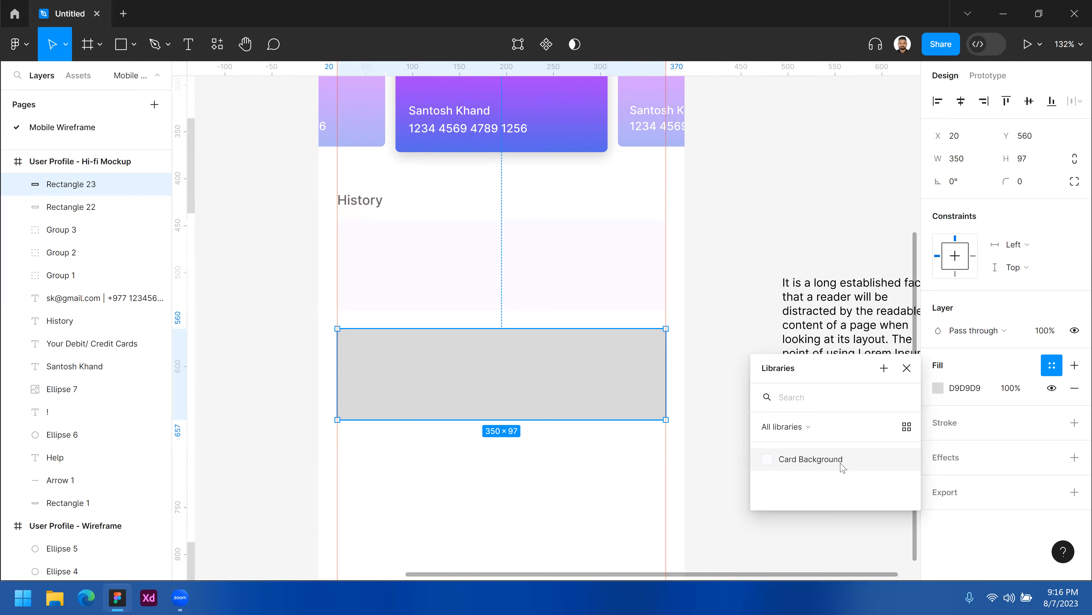
pyautogui.click(816, 459)
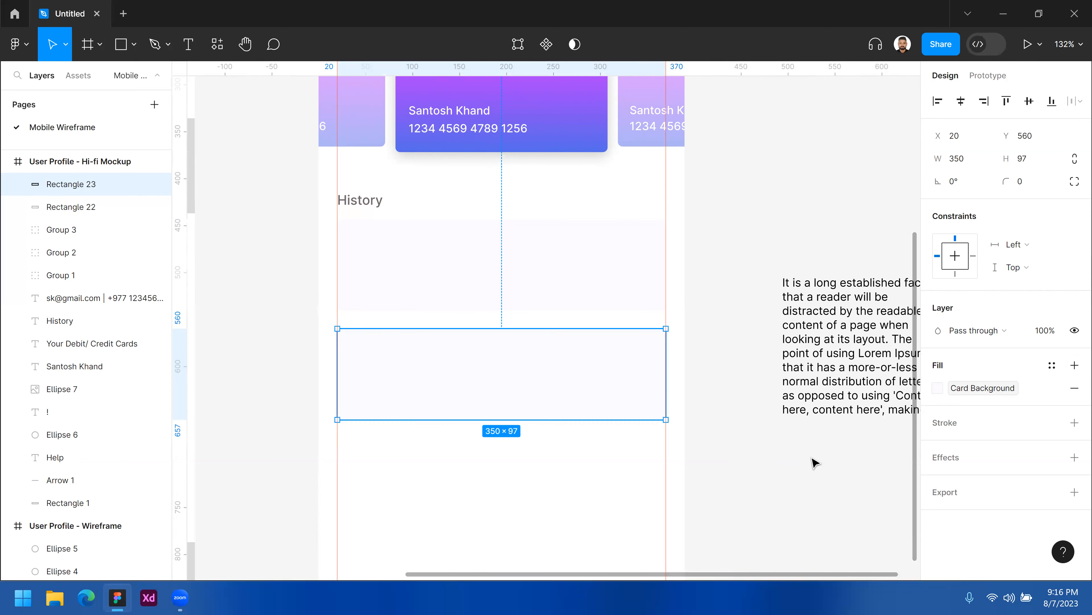
pyautogui.moveTo(1051, 389)
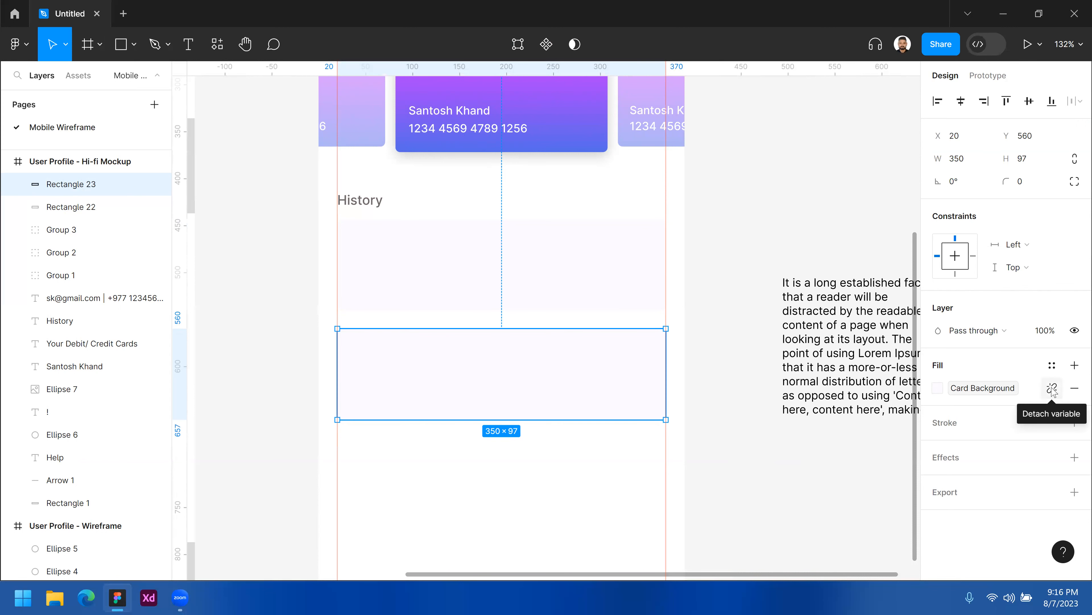
pyautogui.click(1052, 389)
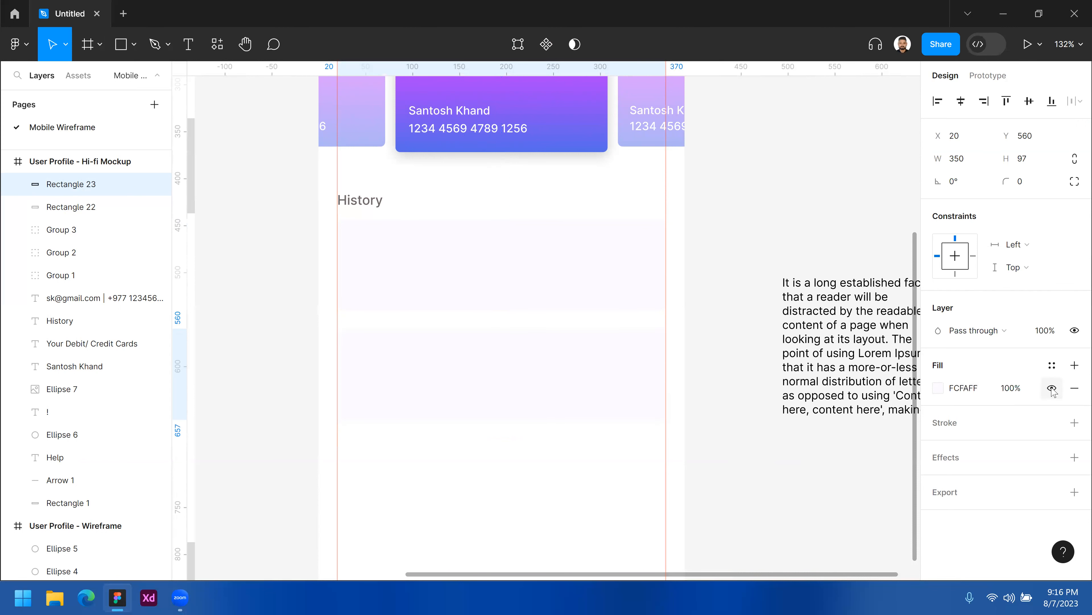
# Change the second rectangle's fill to a mid grey, 9F9F9F, in the colour picker.
pyautogui.click(938, 387)
pyautogui.moveTo(754, 283); pyautogui.dragTo(750, 276)
pyautogui.click(907, 170)
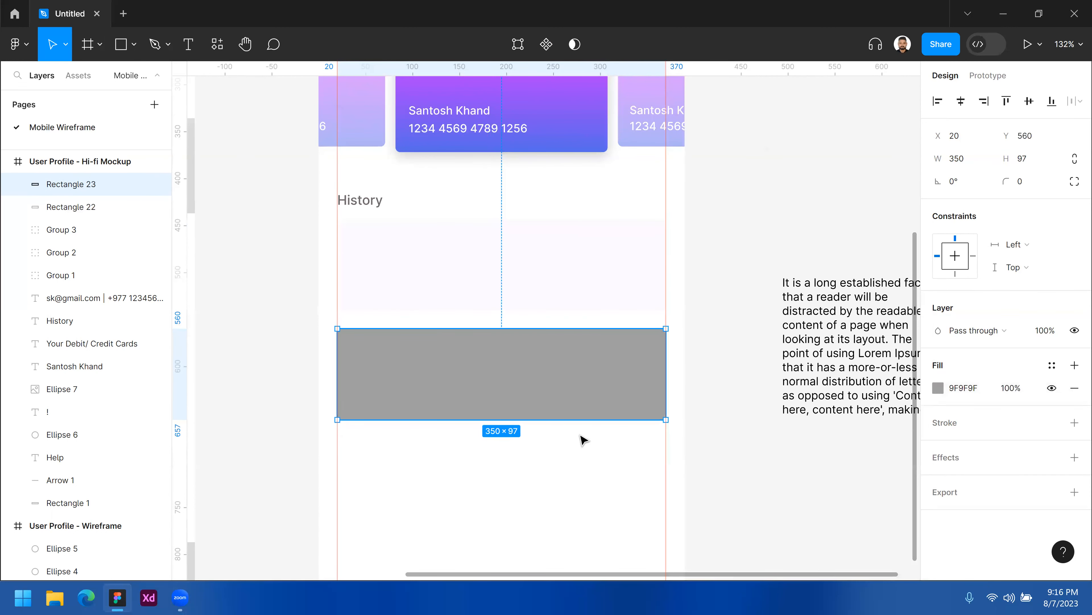
# Draw a third rectangle about 350 × 90 below the grey card.
pyautogui.click(580, 435)
pyautogui.click(553, 382)
pyautogui.click(126, 44)
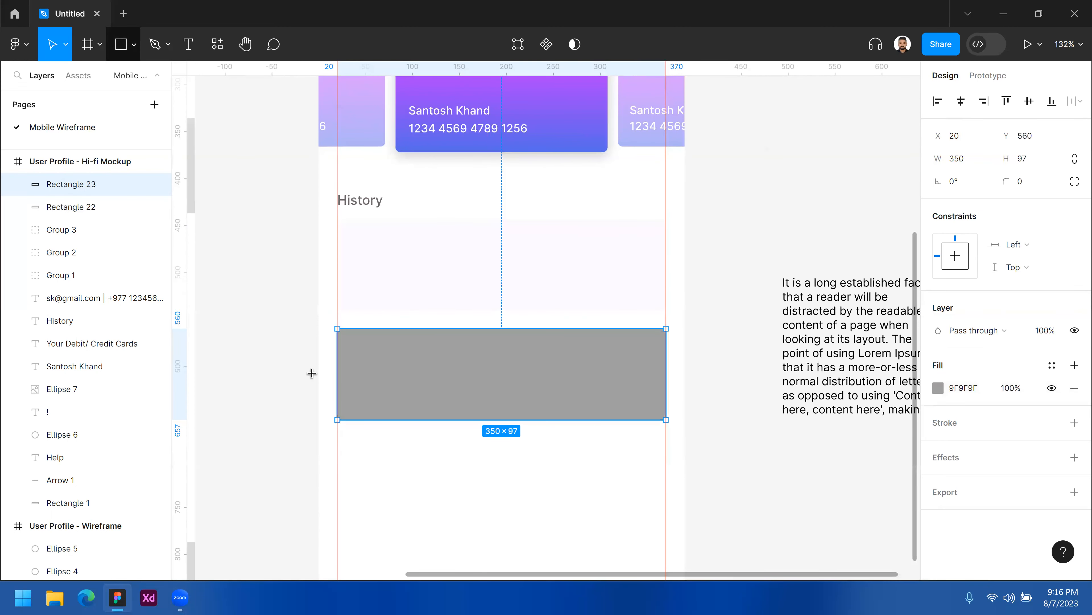
pyautogui.moveTo(337, 437)
pyautogui.mouseDown()
pyautogui.moveTo(422, 509)
pyautogui.moveTo(647, 534)
pyautogui.moveTo(666, 526)
pyautogui.moveTo(645, 516)
pyautogui.mouseUp()
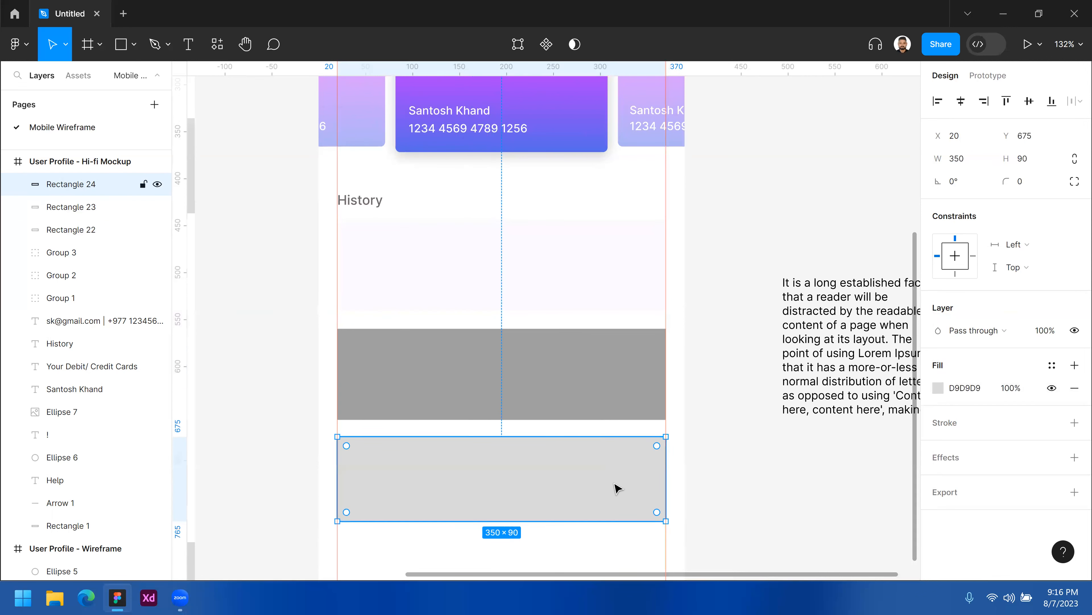
# Set the third rectangle's fill to a very pale violet, FCF9FF, using the hue bar and colour field.
pyautogui.click(939, 388)
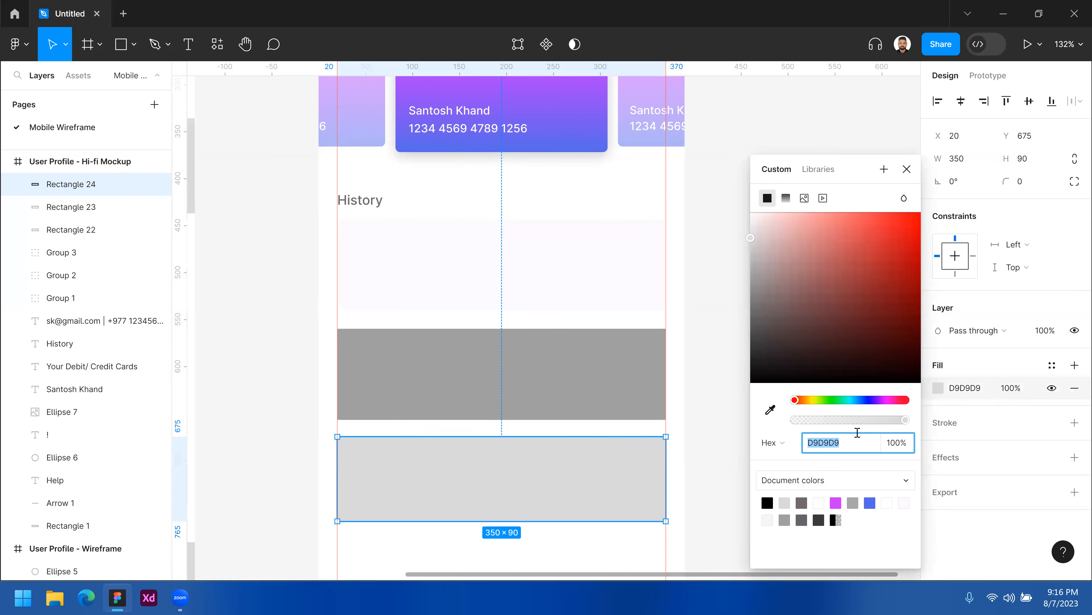
pyautogui.click(879, 400)
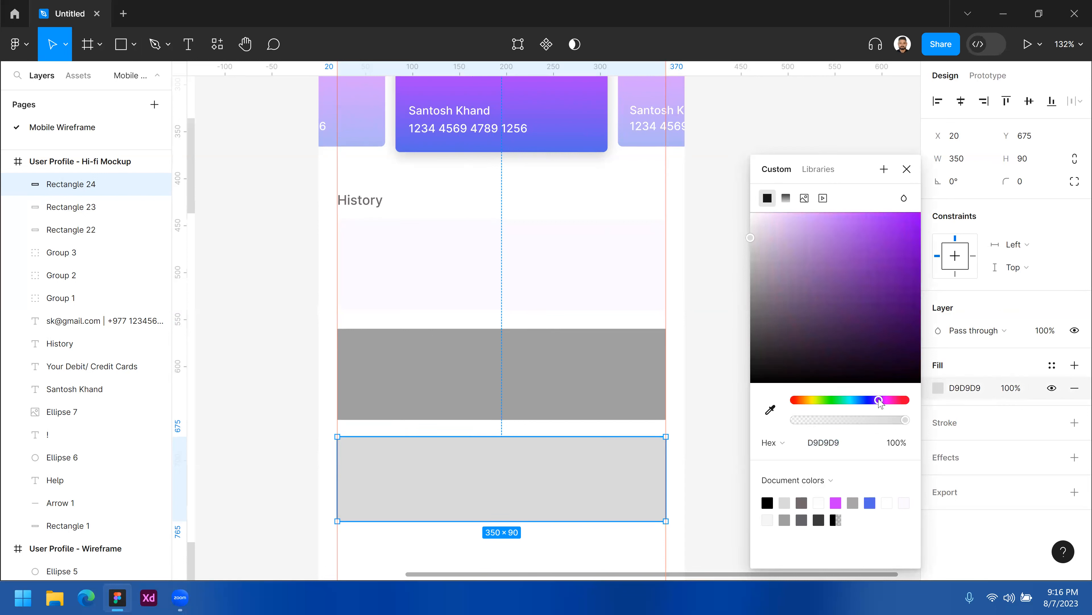
pyautogui.click(756, 214)
pyautogui.click(716, 413)
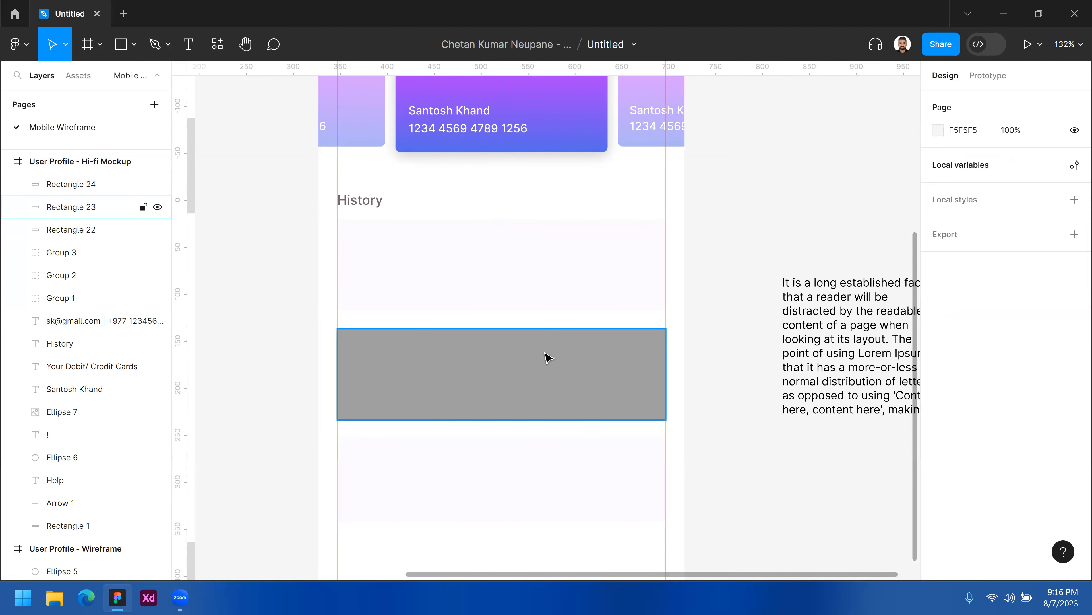
pyautogui.click(538, 288)
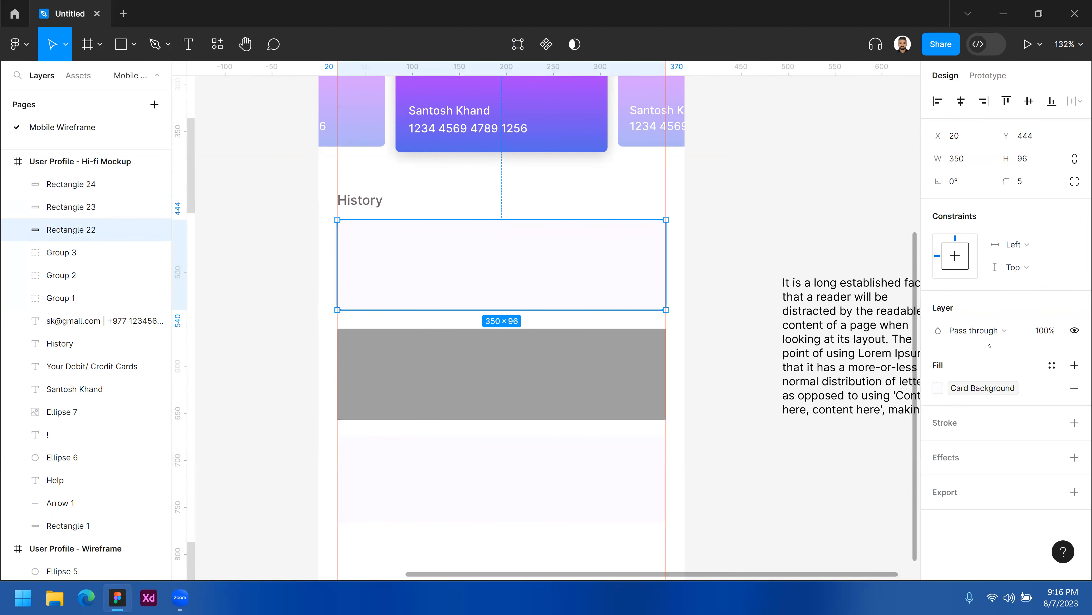
pyautogui.click(563, 467)
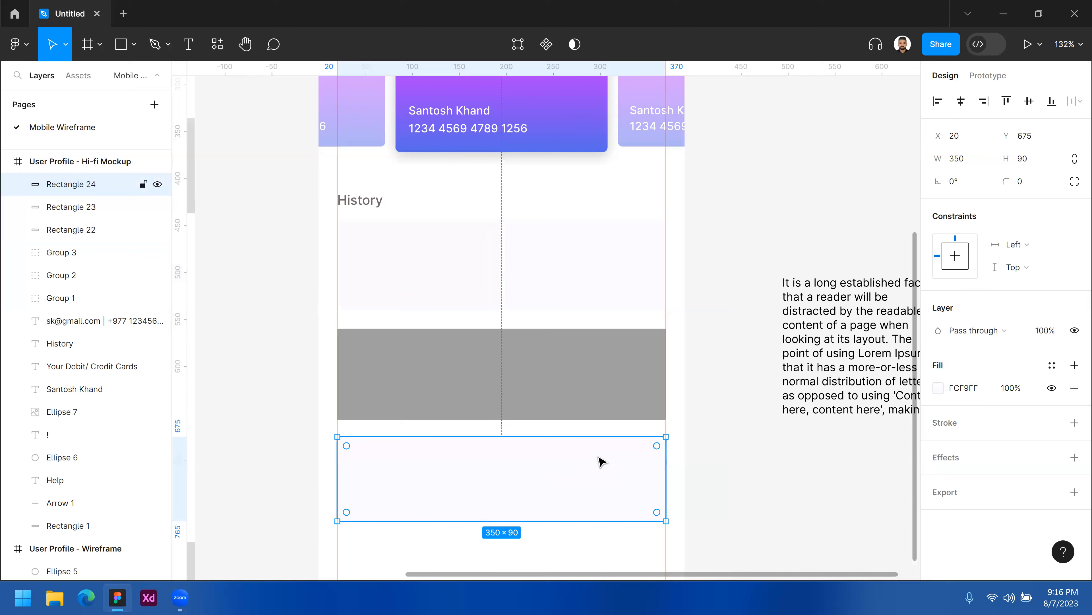
pyautogui.click(939, 389)
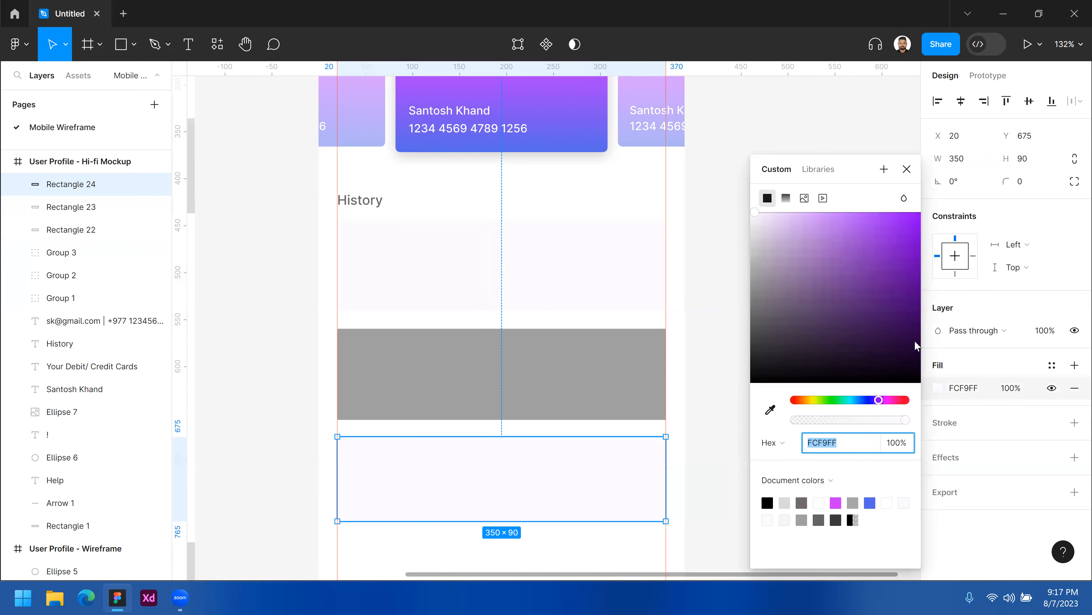
pyautogui.click(887, 174)
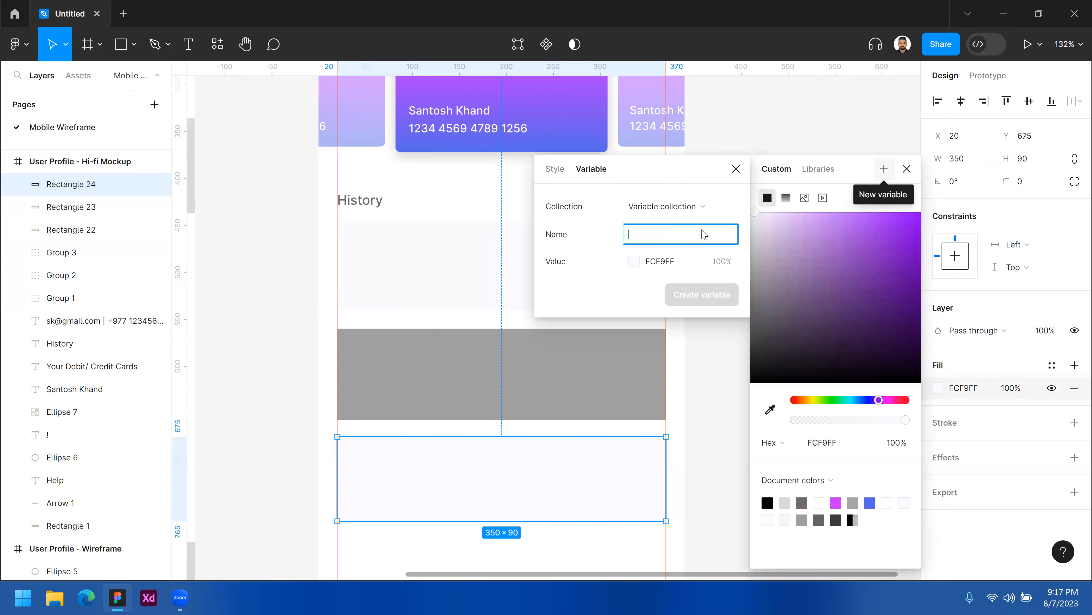
pyautogui.click(696, 210)
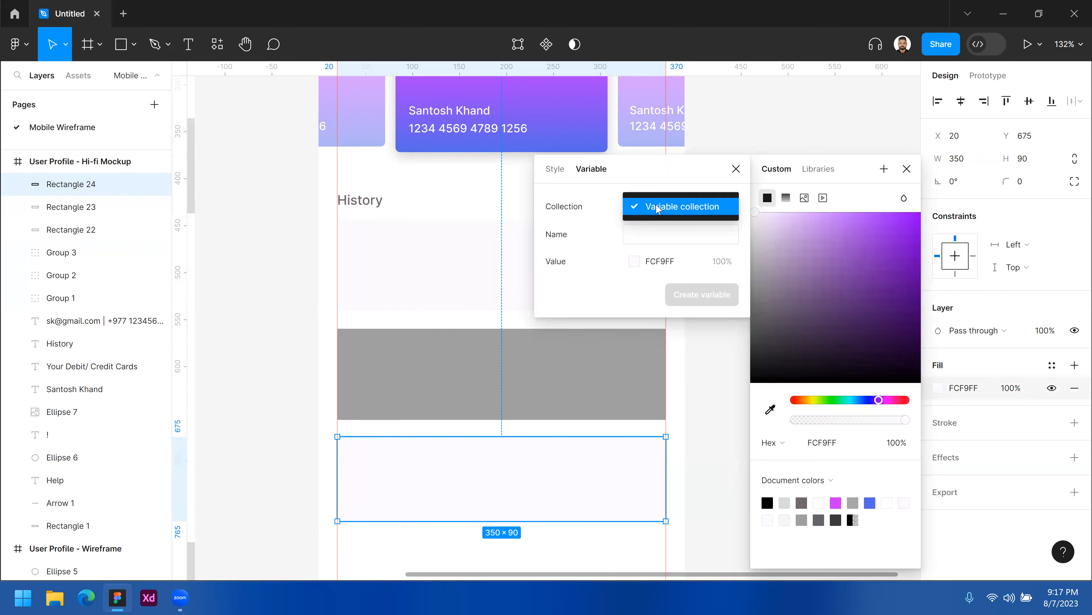
pyautogui.click(672, 211)
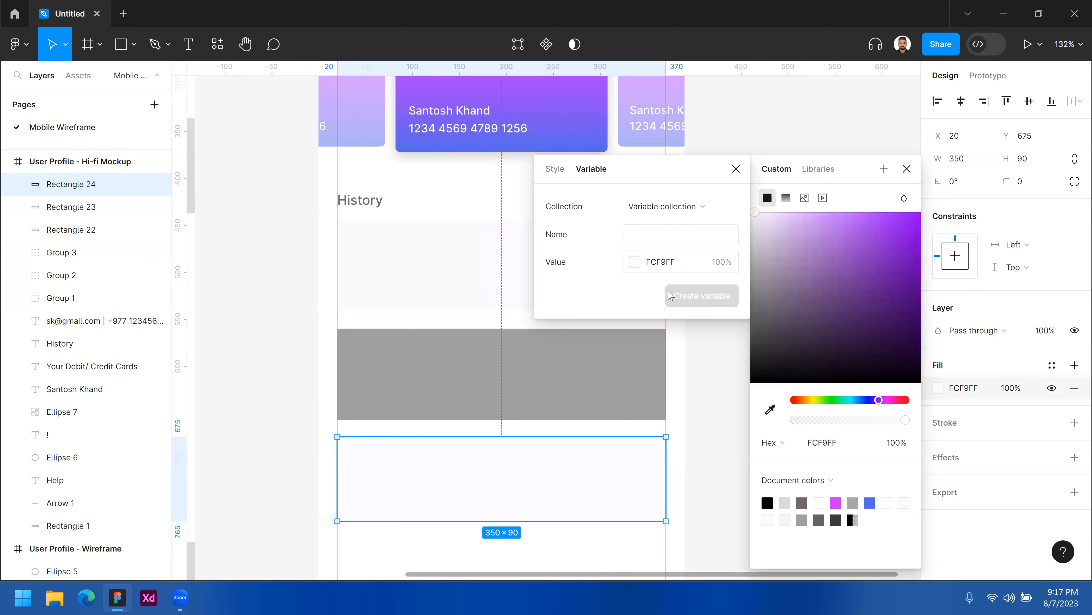
pyautogui.click(736, 168)
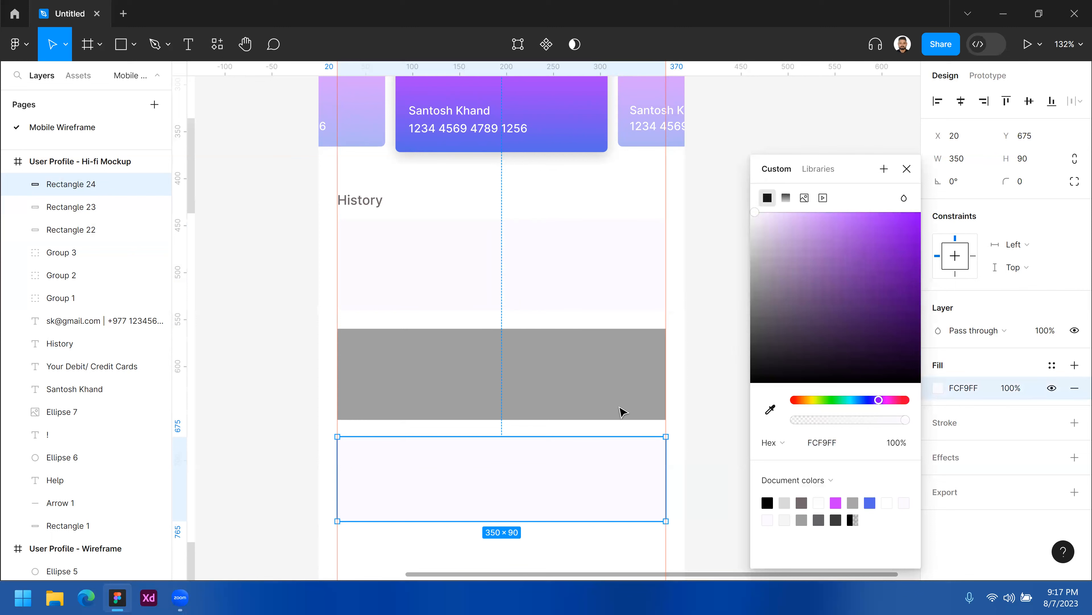
pyautogui.press('Escape')
# Delete both the grey rectangle and the pale violet rectangle below the first History card.
pyautogui.keyDown('shift'); pyautogui.click(563, 371); pyautogui.keyUp('shift')
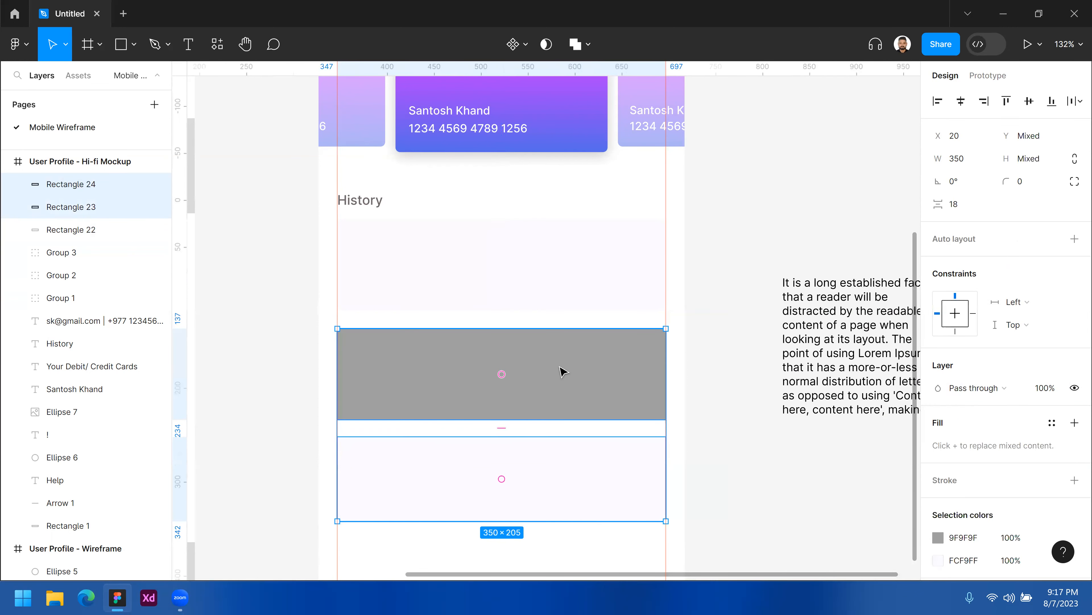
pyautogui.press('Delete')
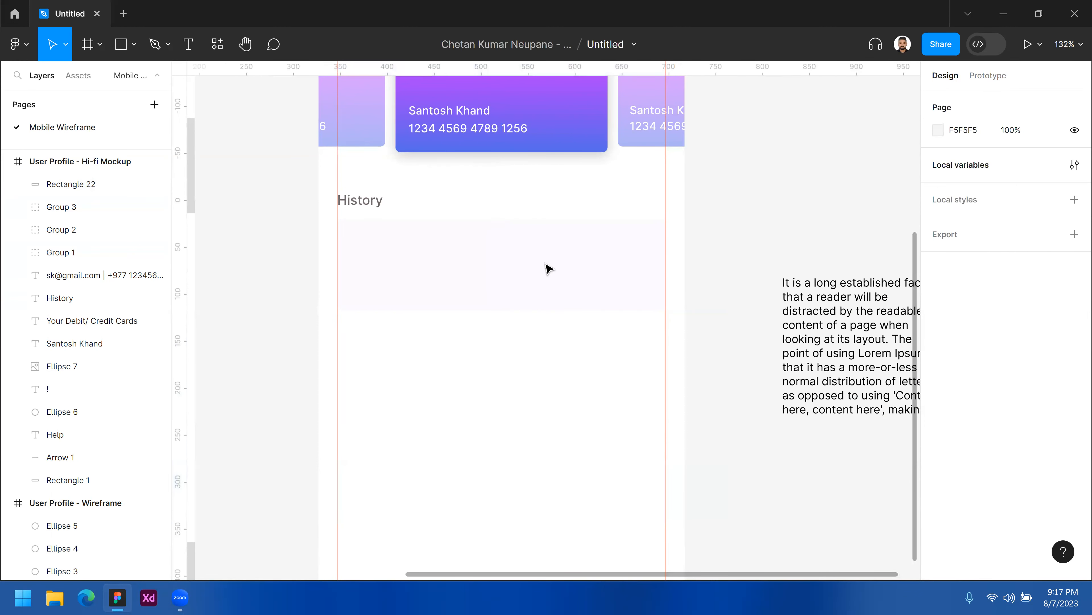
# Duplicate the first History card and place the copy just below it.
pyautogui.click(542, 254)
pyautogui.keyDown('alt'); pyautogui.moveTo(542, 257); pyautogui.dragTo(492, 366); pyautogui.keyUp('alt')
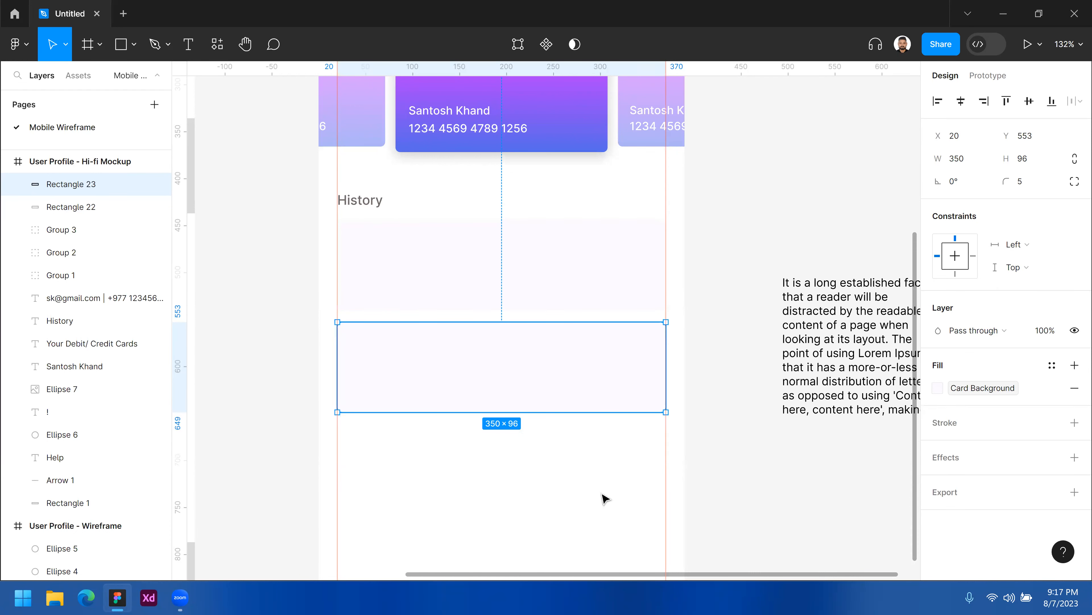
pyautogui.press('Escape')
pyautogui.click(590, 352)
pyautogui.click(1052, 365)
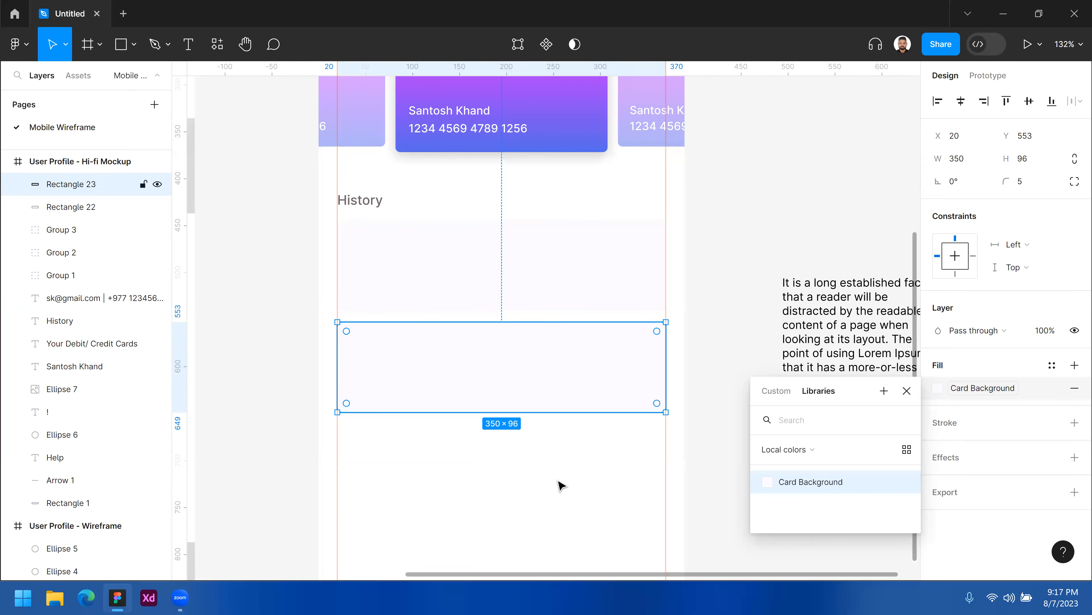
pyautogui.press('Escape')
pyautogui.press('Escape')
# Detach the copy's fill variable and delete the duplicated card.
pyautogui.click(578, 368)
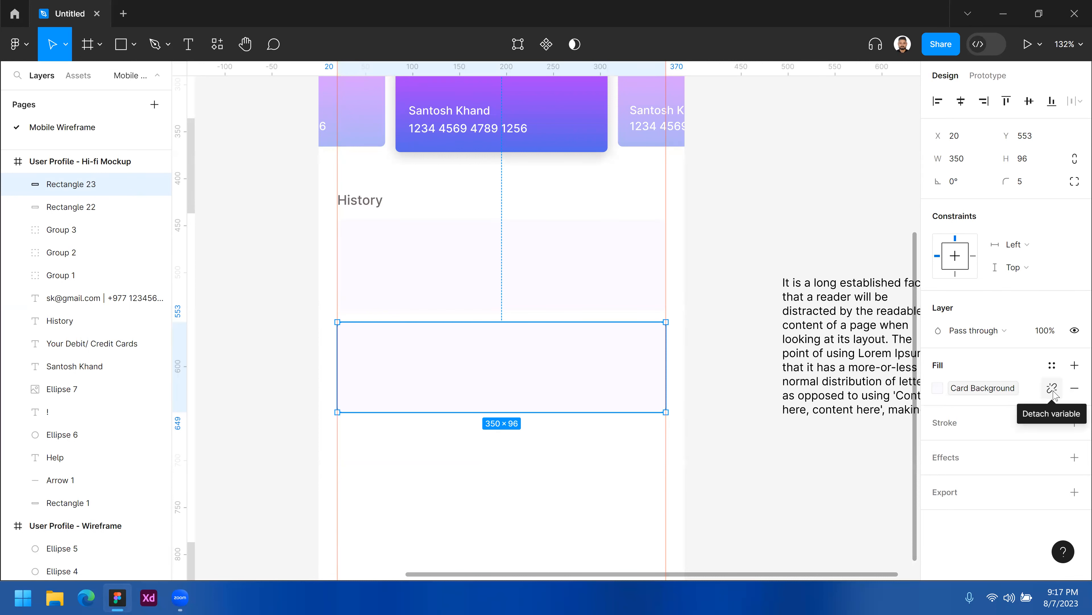
pyautogui.click(1054, 390)
pyautogui.press('Escape')
pyautogui.click(577, 377)
pyautogui.press('Delete')
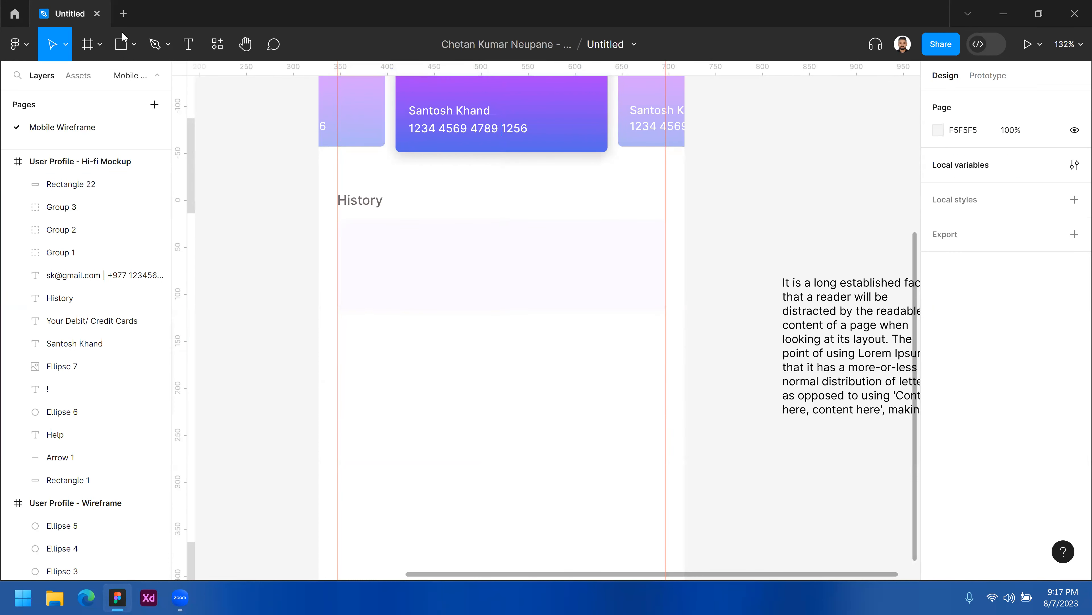
# Draw a rectangle about 350 × 97 directly below the first History card.
pyautogui.click(121, 44)
pyautogui.moveTo(337, 328); pyautogui.dragTo(666, 419)
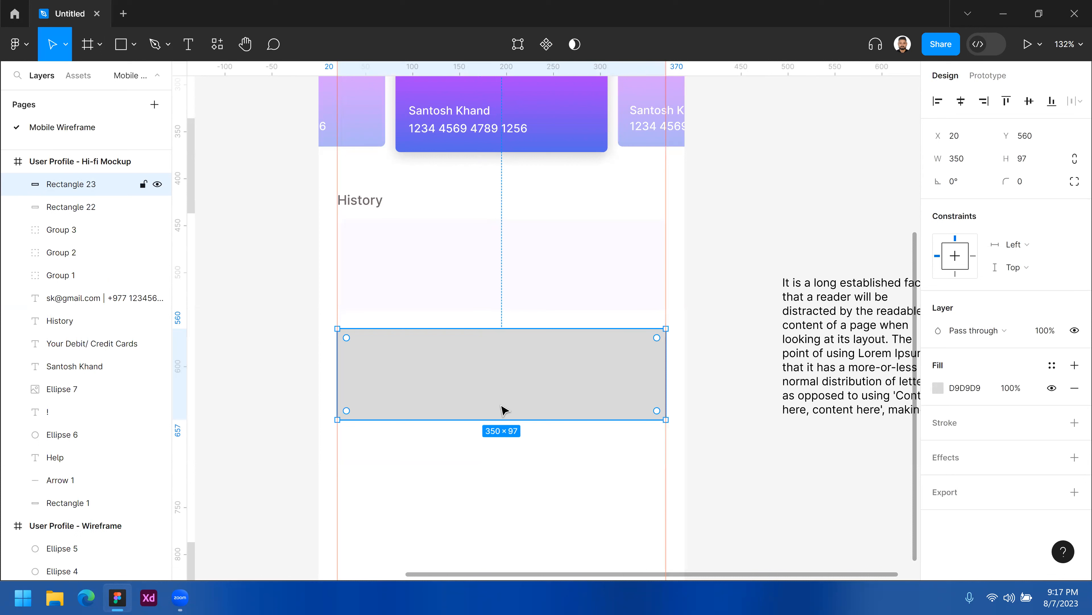
# Set the new rectangle's fill colour to EFEFEF.
pyautogui.click(939, 388)
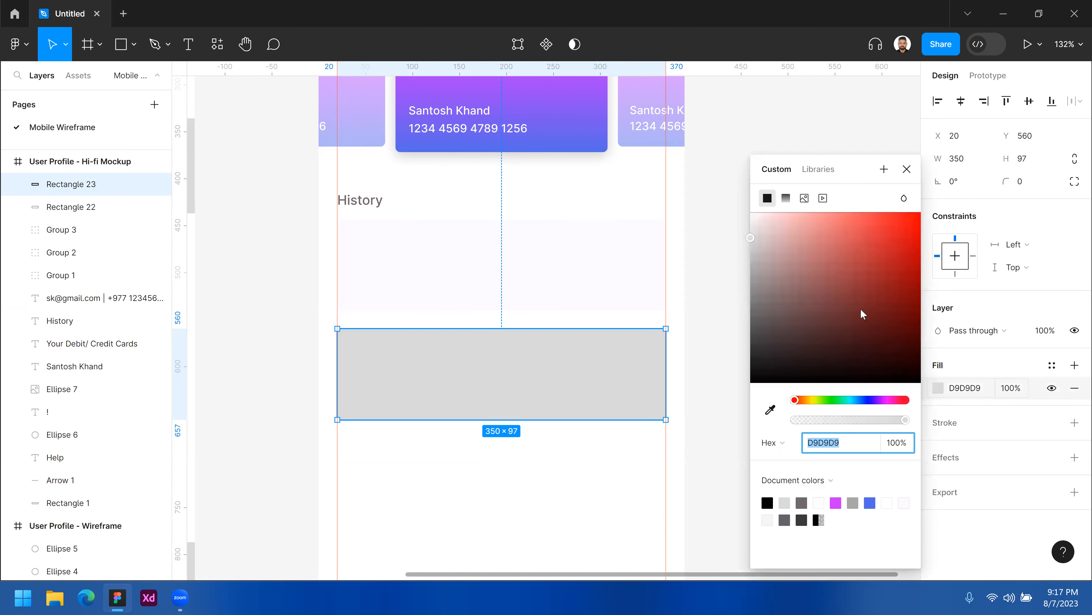
pyautogui.write('EFEFEF')
pyautogui.press('Return')
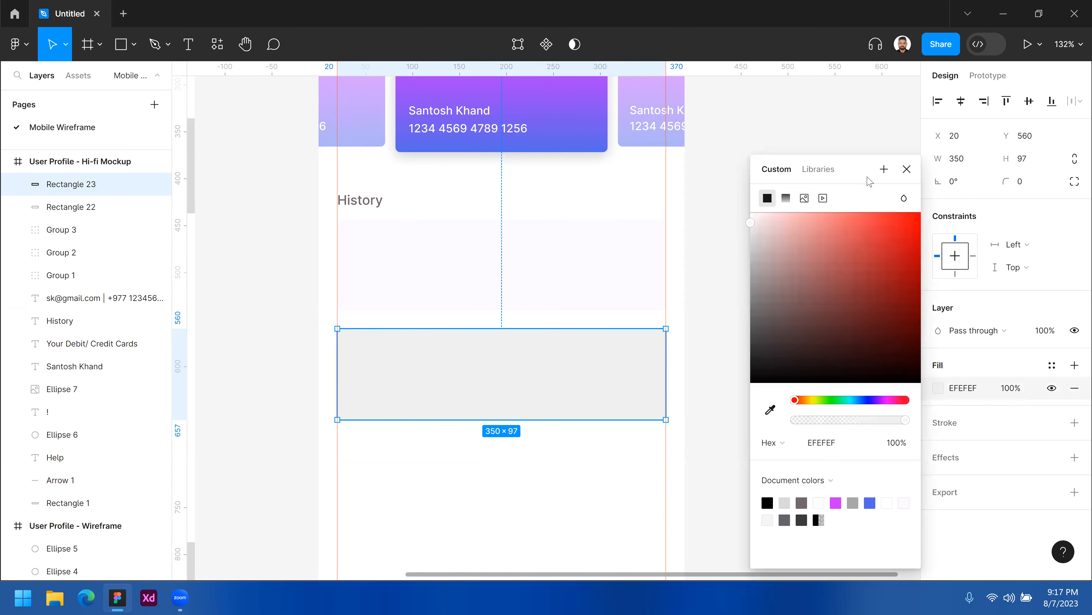
pyautogui.click(882, 170)
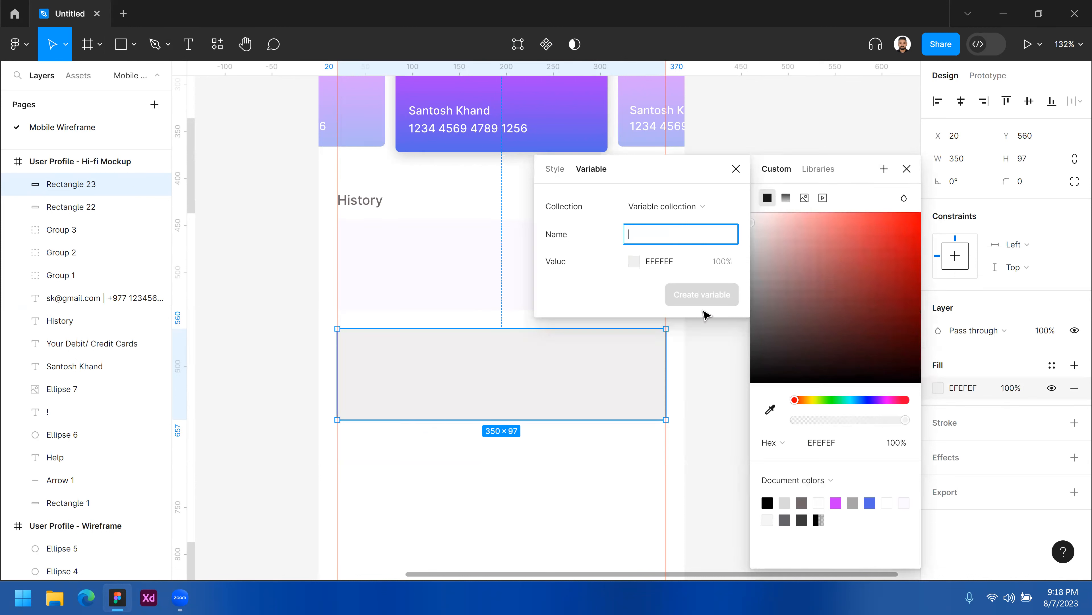
pyautogui.click(736, 168)
pyautogui.click(906, 169)
pyautogui.press('Escape')
# Apply the Card Background colour variable to the new rectangle's fill.
pyautogui.click(586, 371)
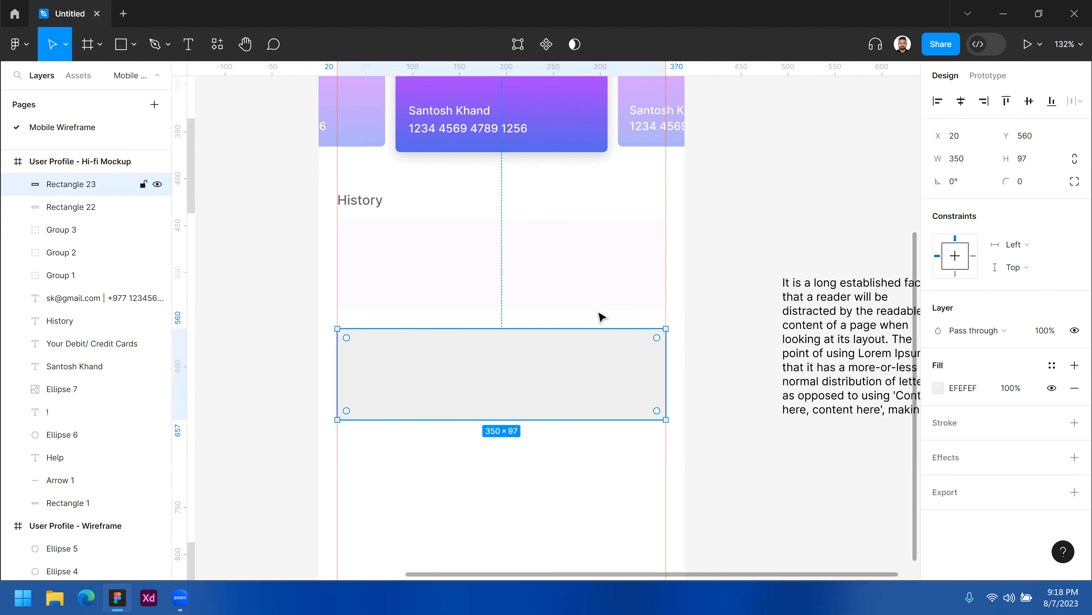
pyautogui.click(1052, 366)
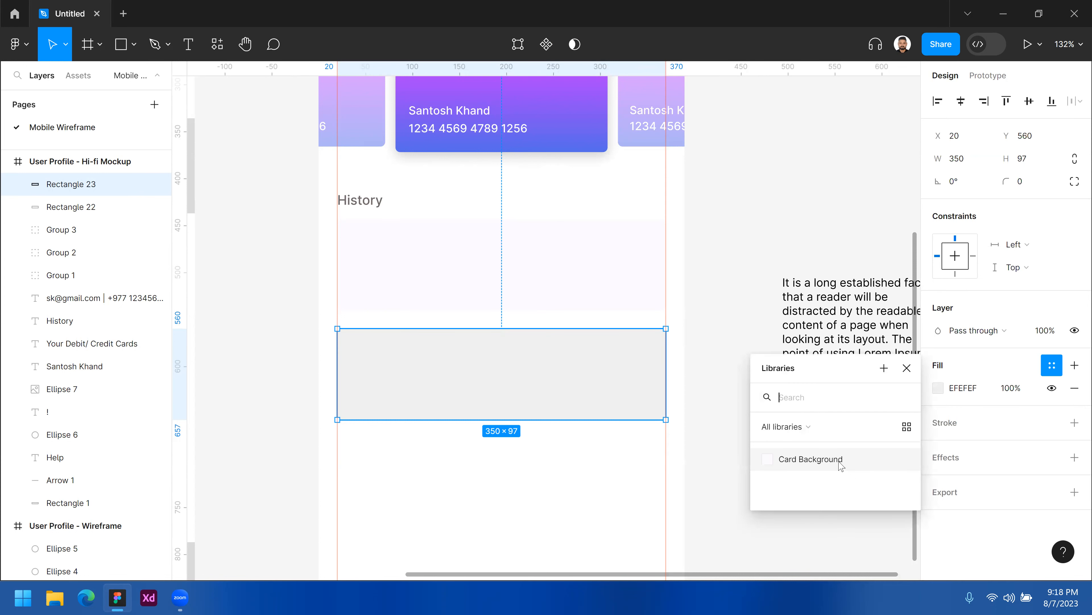
pyautogui.click(809, 460)
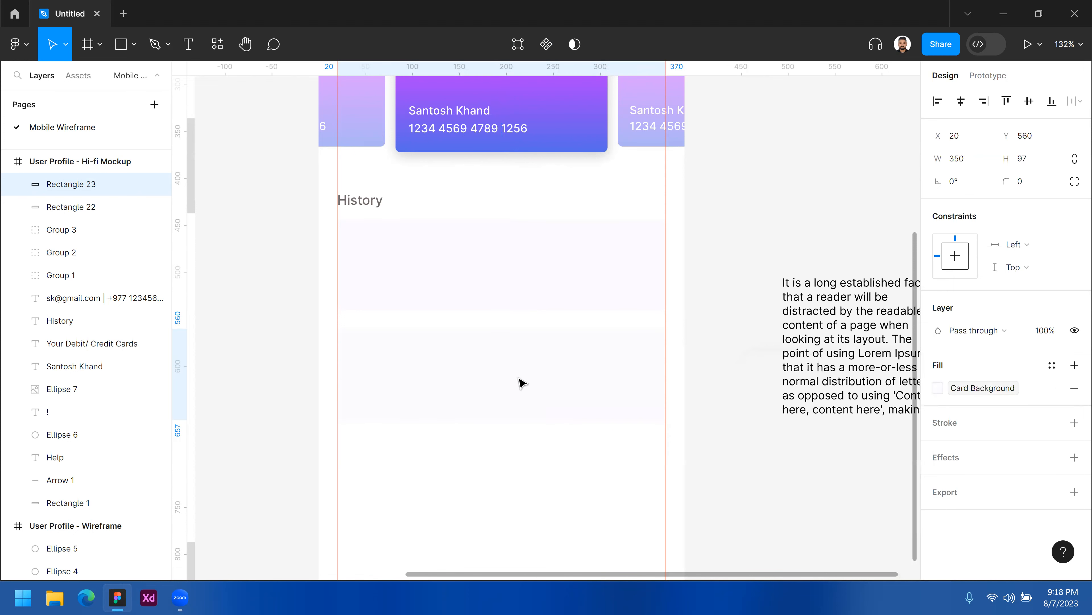
# Select the two History cards in turn to compare their sizes and properties.
pyautogui.click(549, 275)
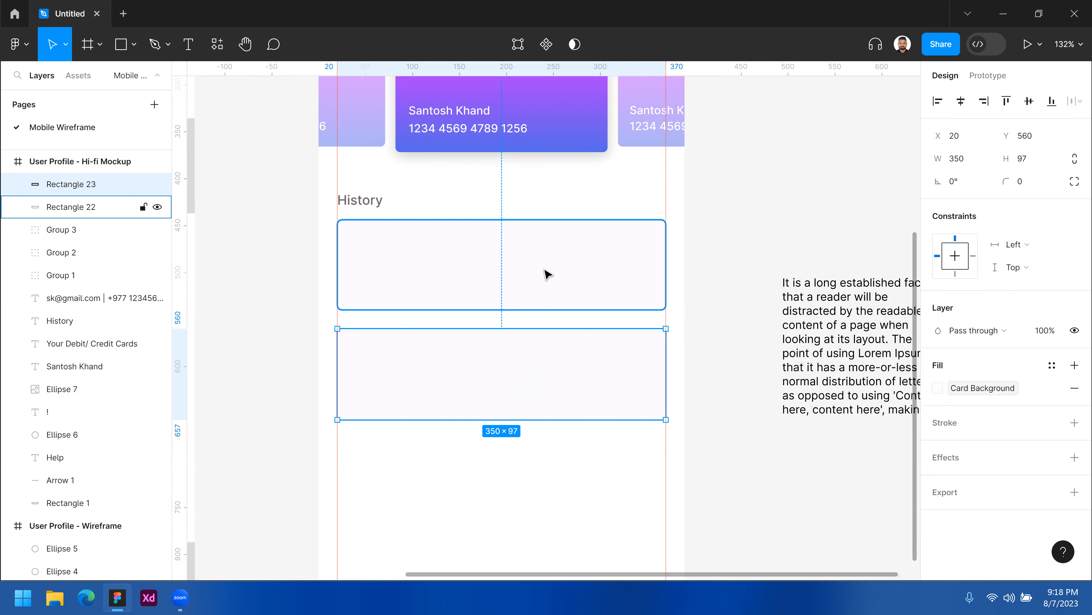
pyautogui.click(553, 359)
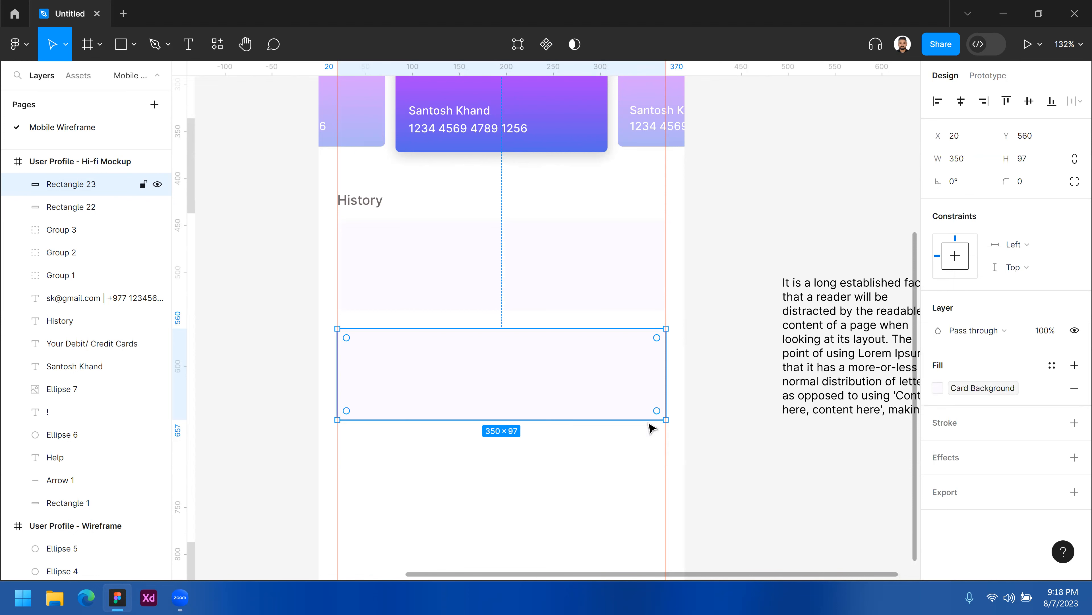
pyautogui.click(588, 261)
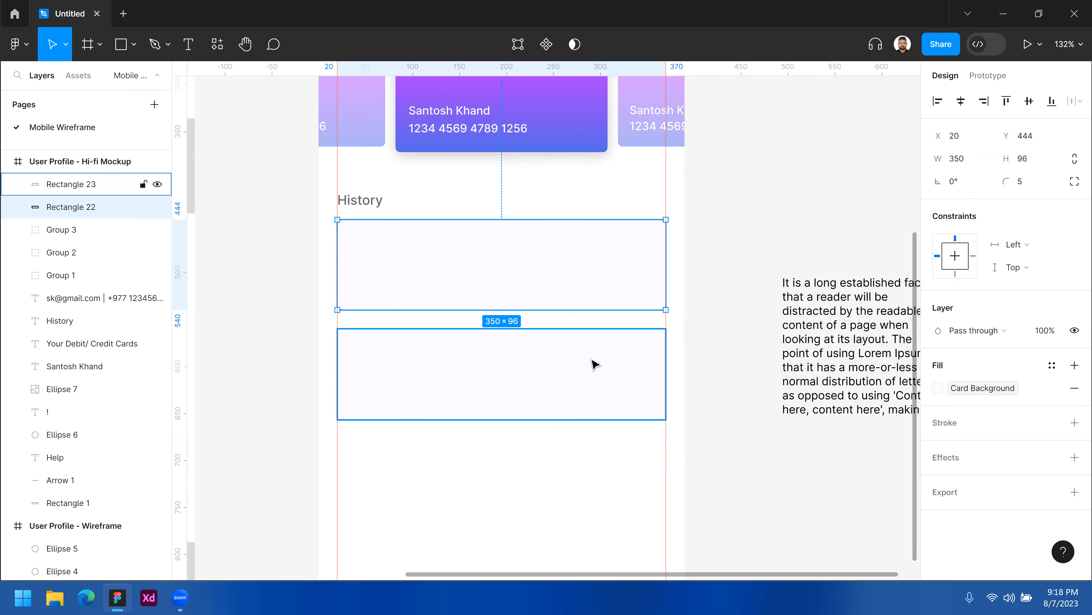
pyautogui.click(602, 367)
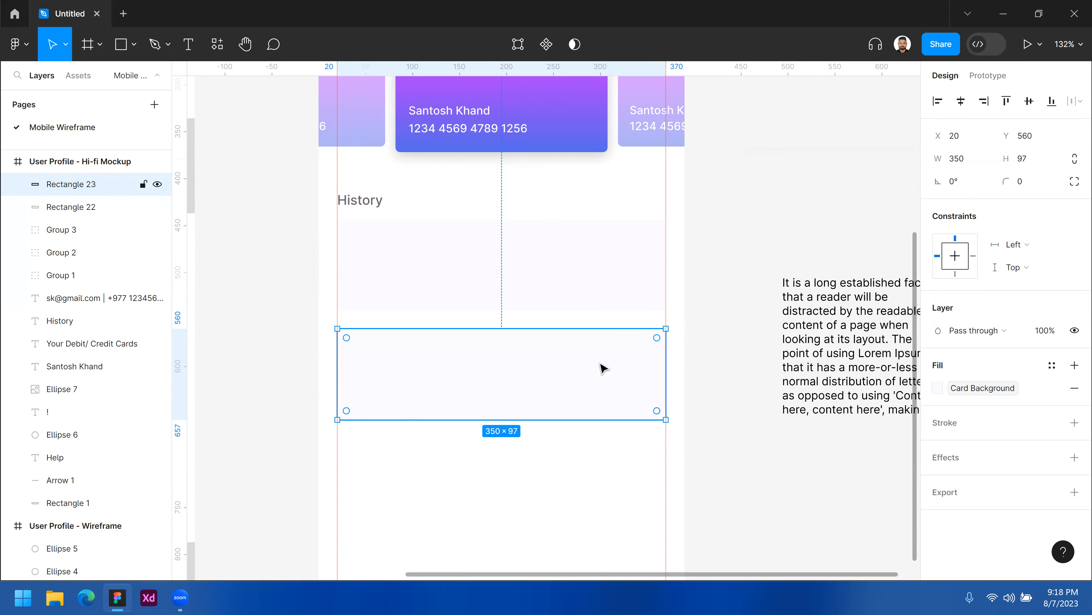
pyautogui.click(533, 264)
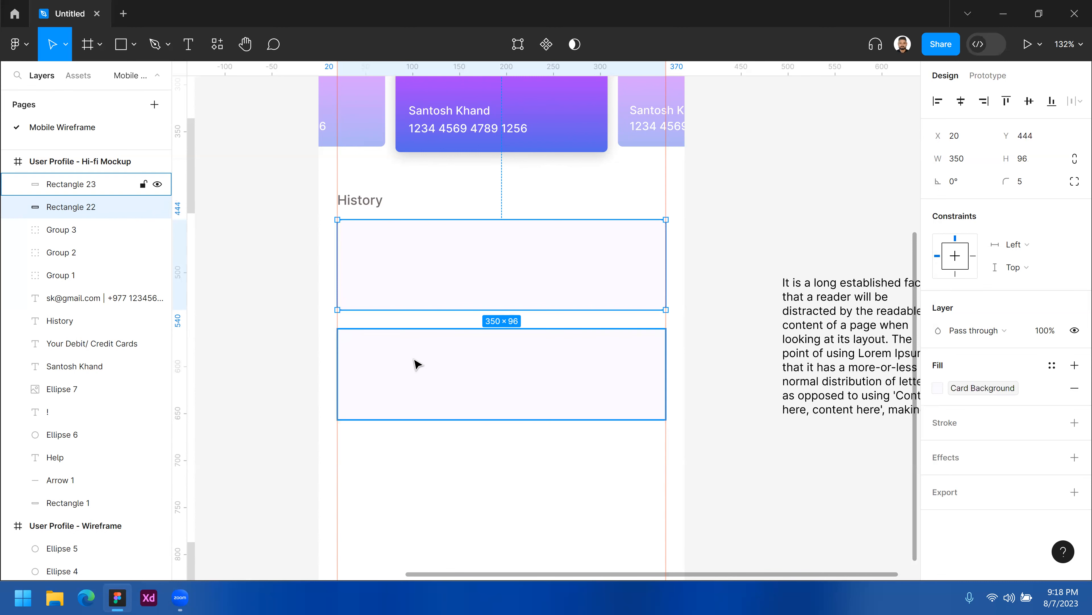
# Set the second History card's height to 96 to match the first card.
pyautogui.click(593, 432)
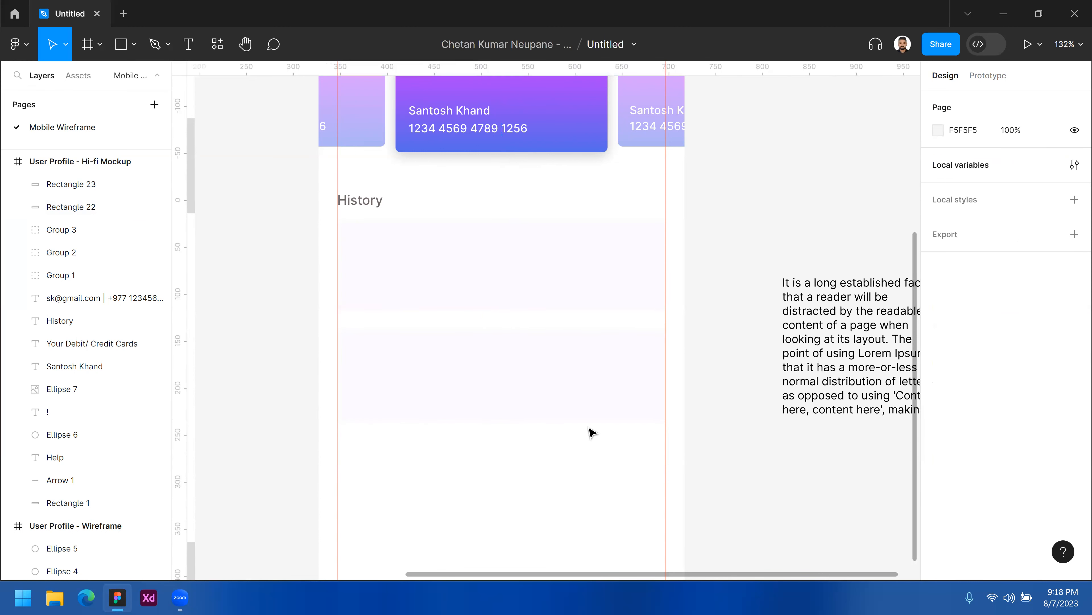
pyautogui.click(552, 379)
pyautogui.moveTo(561, 375); pyautogui.dragTo(561, 374)
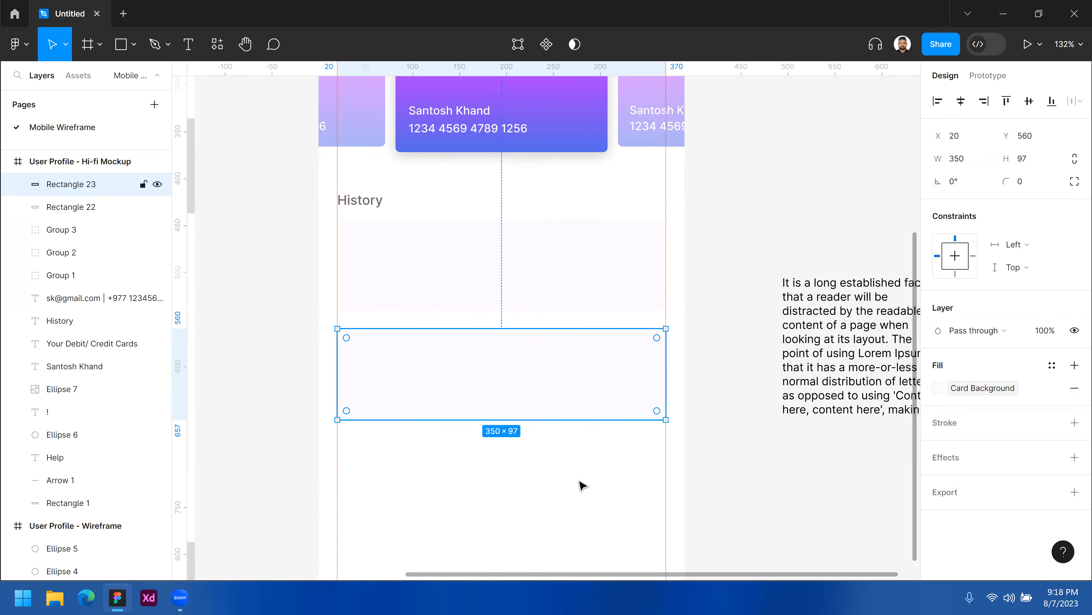
pyautogui.keyDown('ctrl'); pyautogui.keyDown('alt'); pyautogui.click(566, 466); pyautogui.keyUp('alt'); pyautogui.keyUp('ctrl')
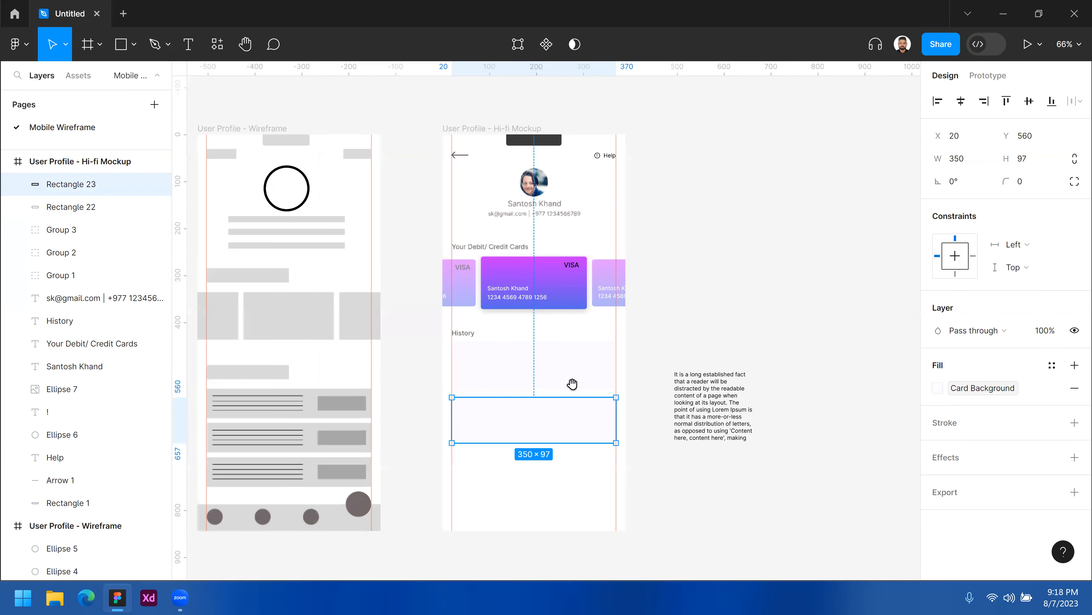
pyautogui.scroll(-2, 571, 383)
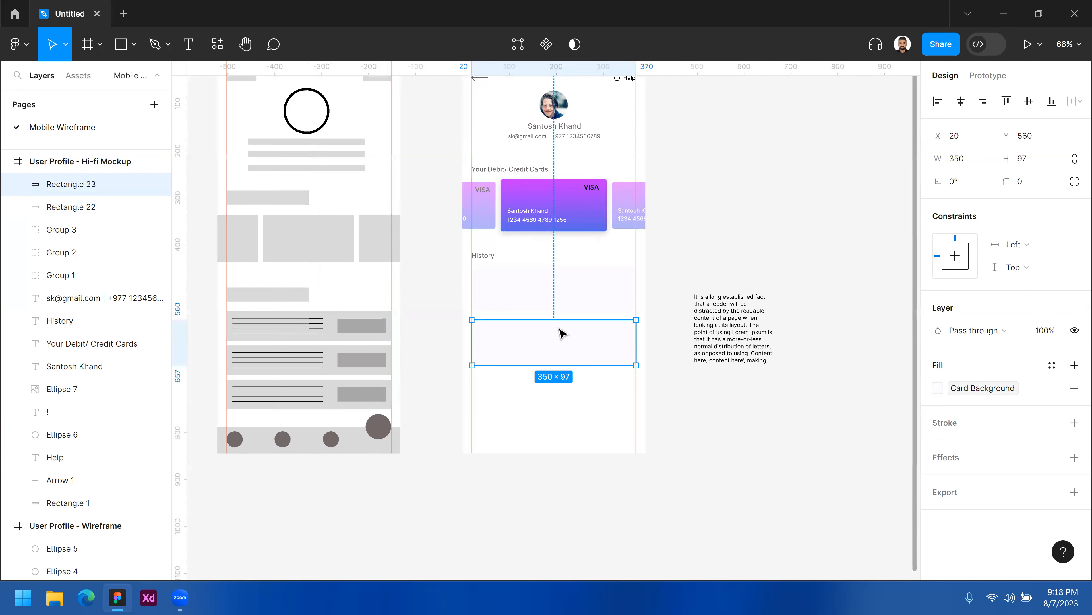
pyautogui.keyDown('ctrl'); pyautogui.click(583, 401); pyautogui.keyUp('ctrl')
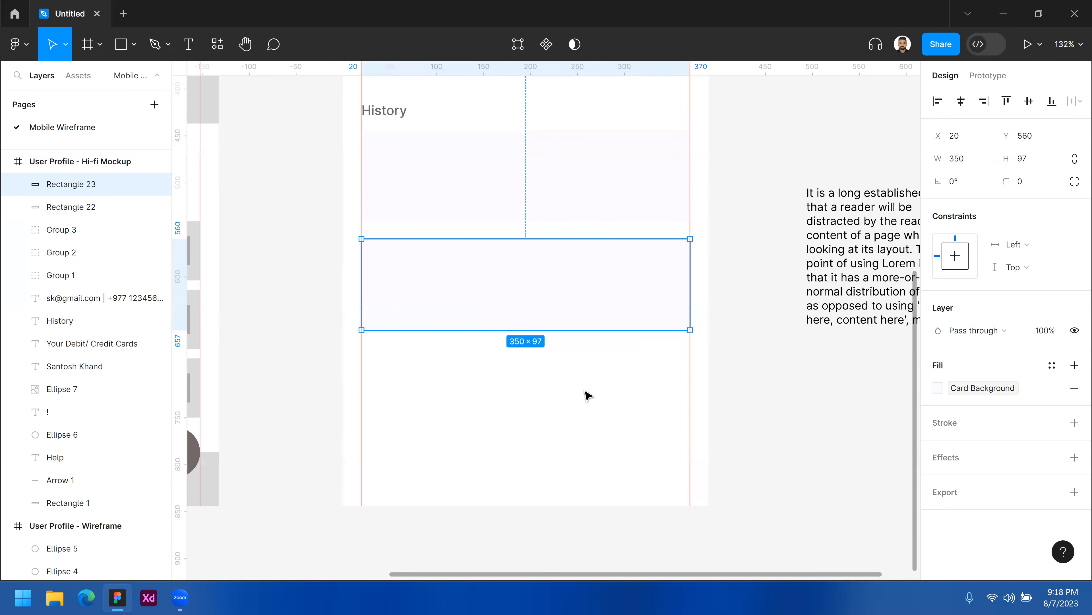
pyautogui.scroll(1, 586, 418)
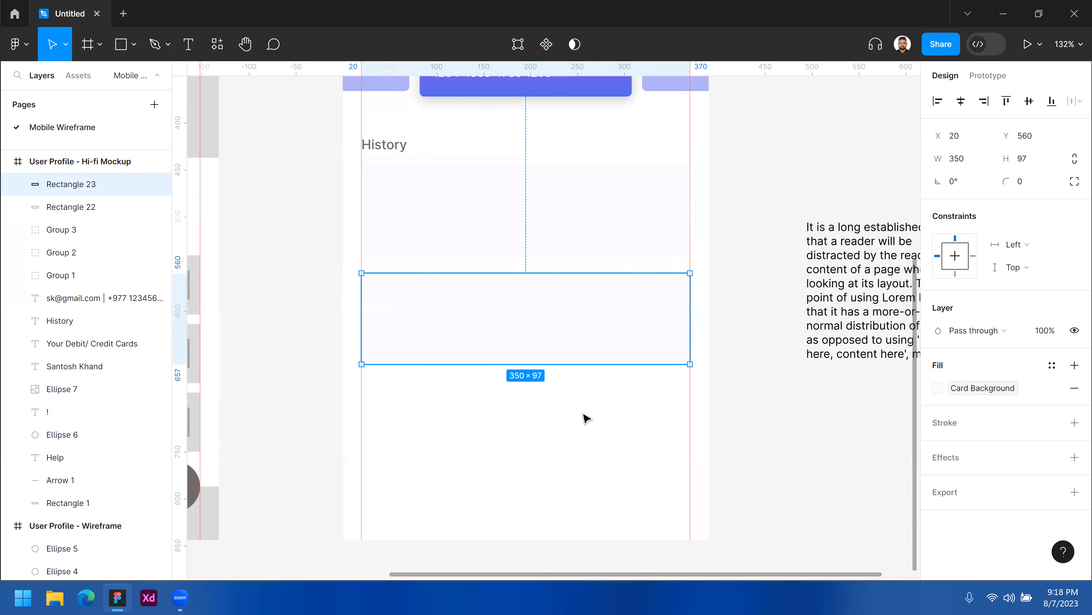
pyautogui.scroll(1, 583, 411)
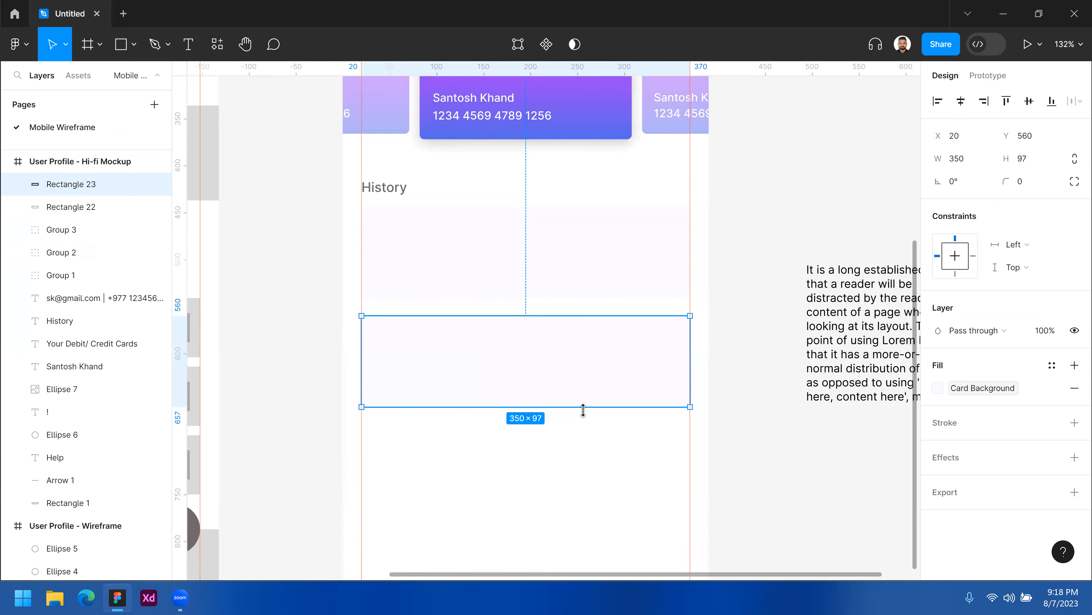
pyautogui.scroll(1, 585, 409)
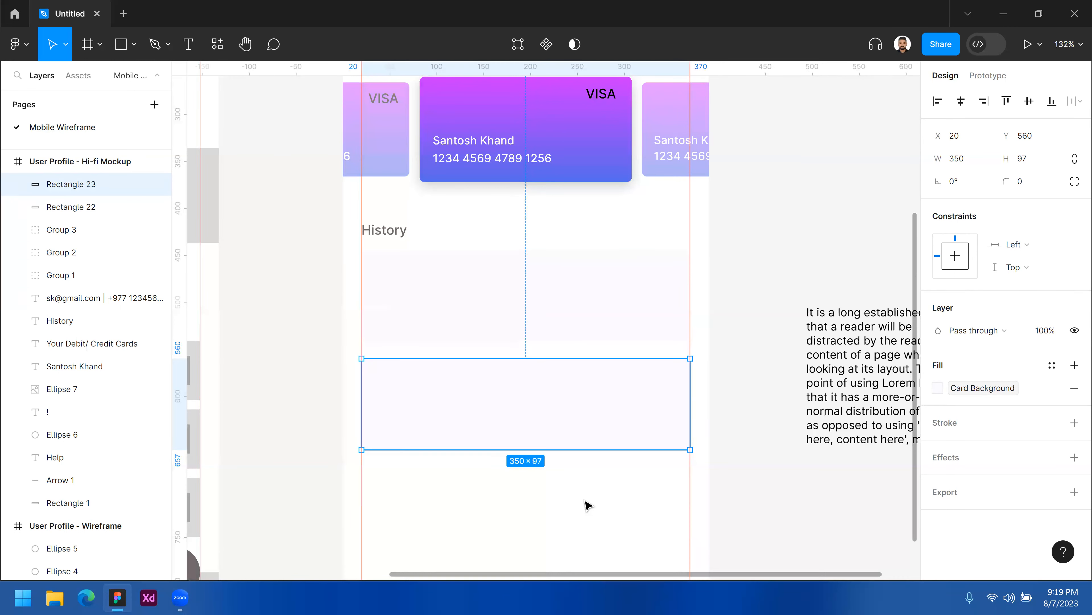
pyautogui.click(593, 487)
pyautogui.click(610, 385)
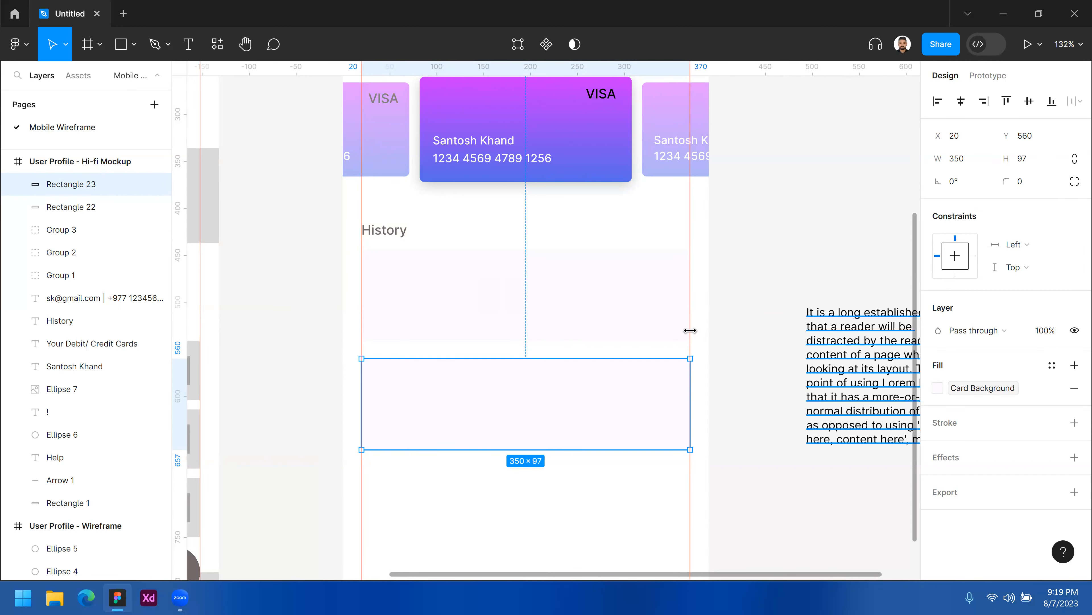
pyautogui.click(1031, 160)
pyautogui.write('96')
pyautogui.press('Return')
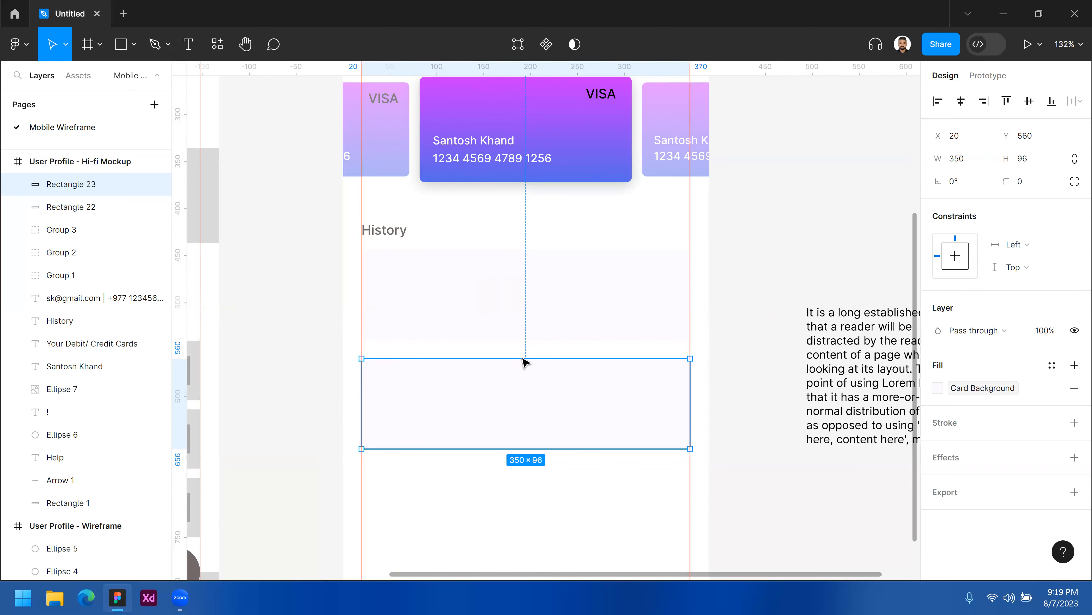
# Set the second History card's corner radius to 5.
pyautogui.press('Escape')
pyautogui.moveTo(525, 410); pyautogui.dragTo(632, 376)
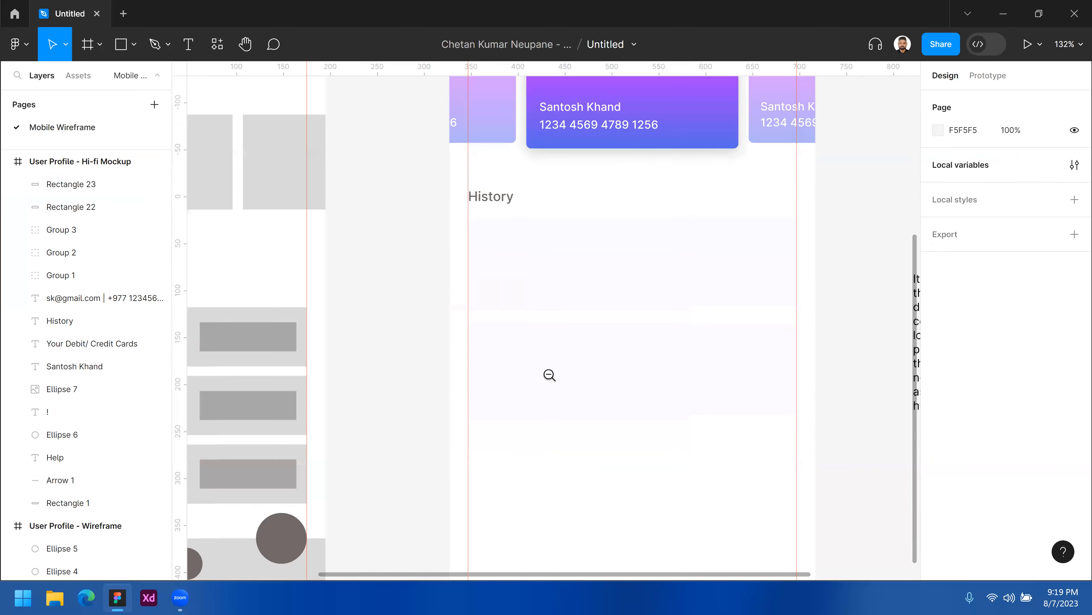
pyautogui.hscroll(-3, 688, 413)
pyautogui.click(705, 363)
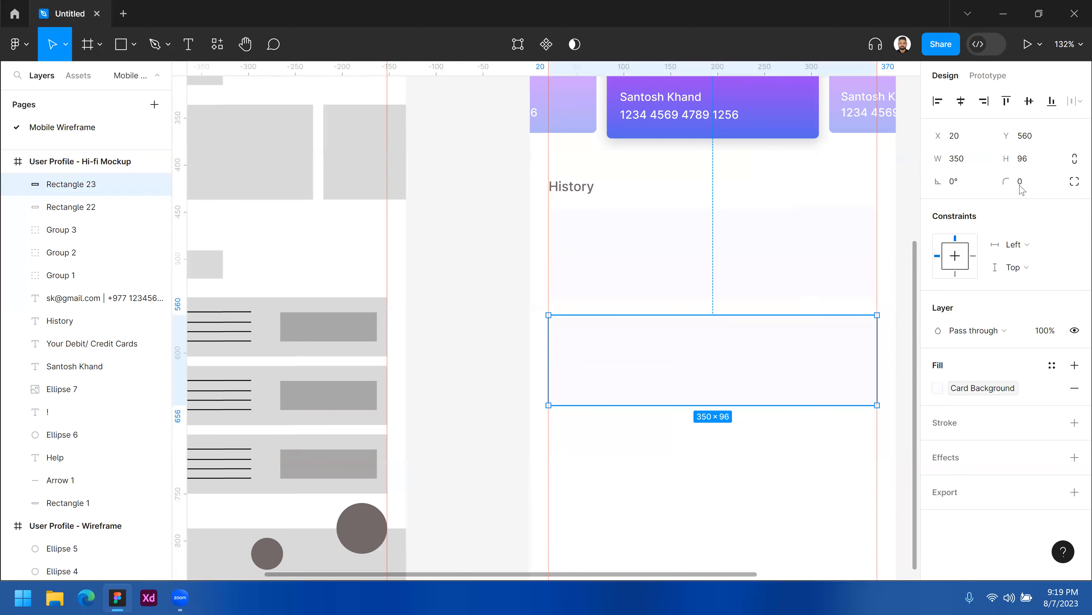
pyautogui.click(1025, 189)
pyautogui.write('5')
pyautogui.press('Return')
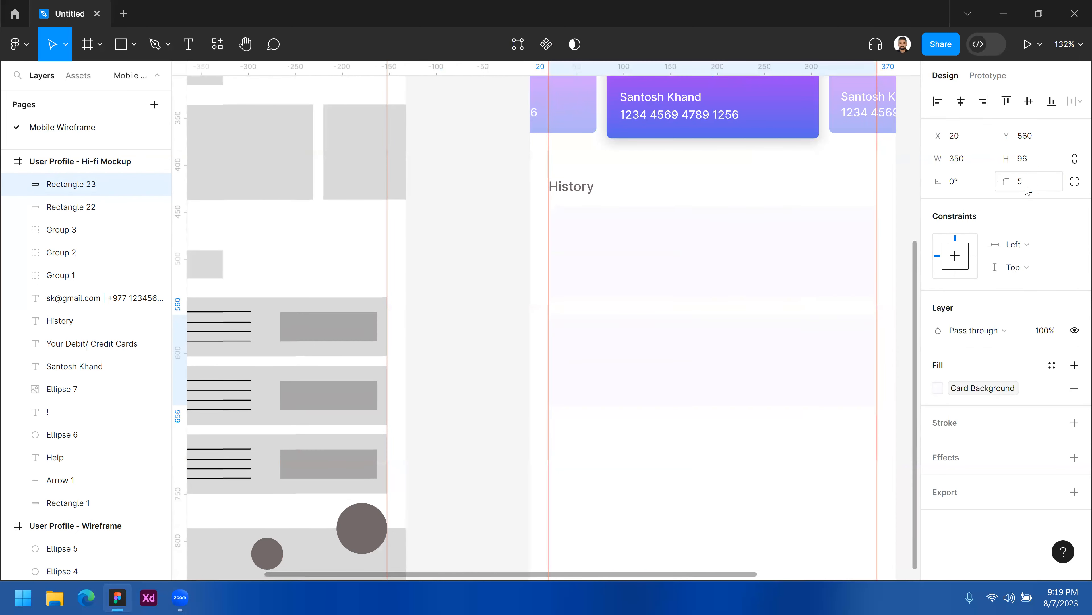
# Inspect the first History card's effects and the credit card group's drop shadow settings.
pyautogui.click(687, 464)
pyautogui.hscroll(4, 640, 342)
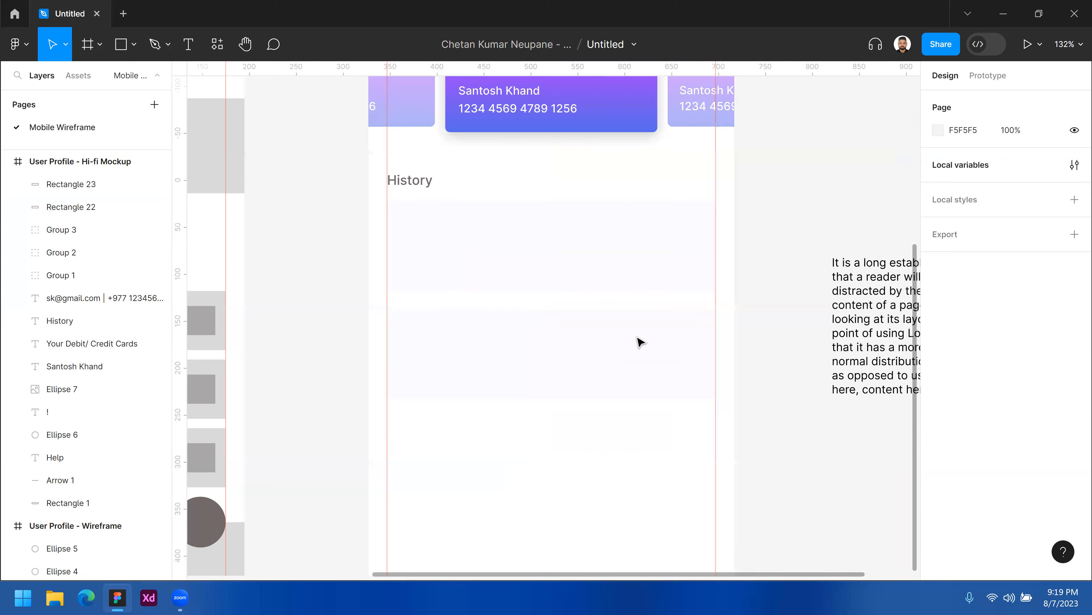
pyautogui.click(641, 343)
pyautogui.click(659, 239)
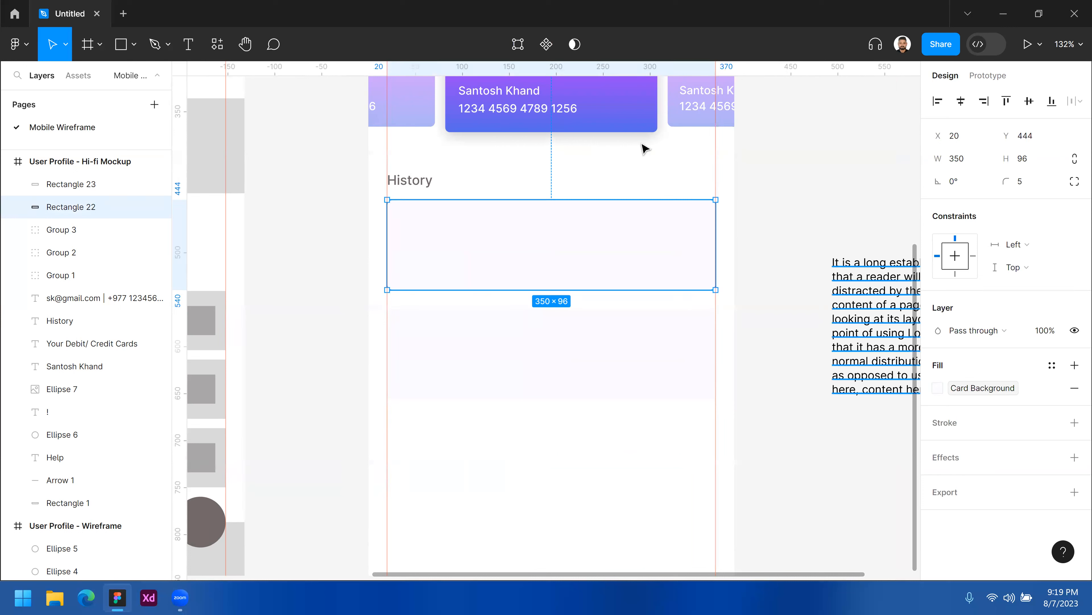
pyautogui.scroll(1, 632, 172)
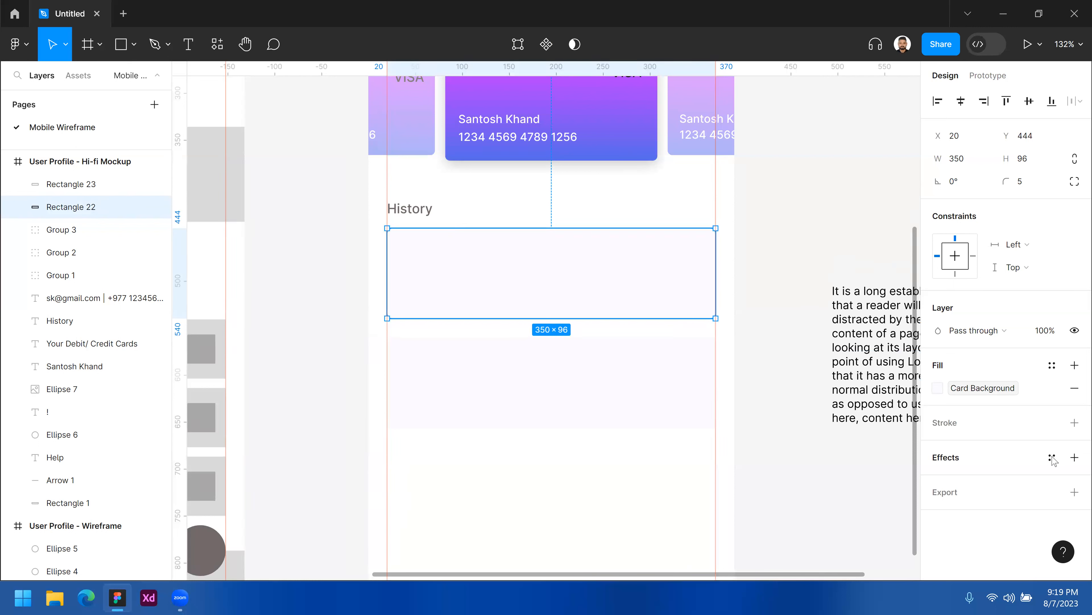
pyautogui.click(1052, 458)
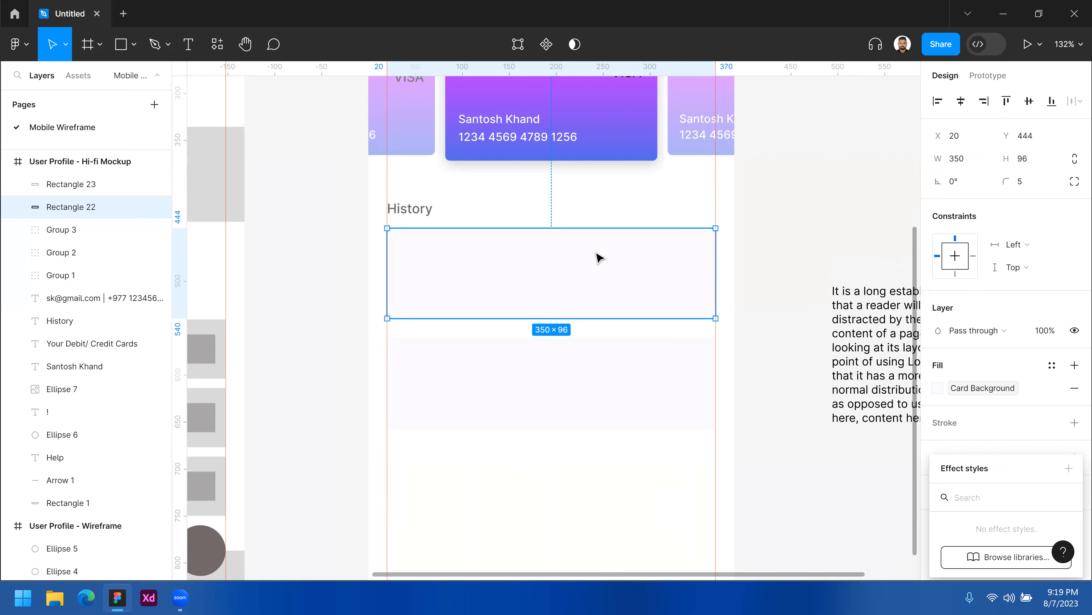
pyautogui.click(630, 124)
pyautogui.click(642, 133)
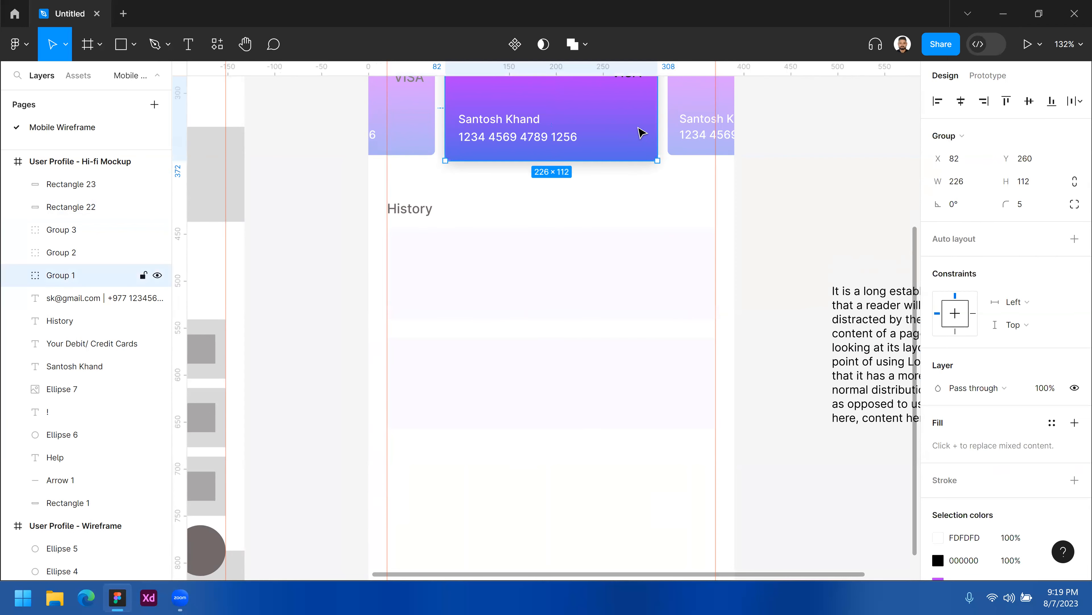
pyautogui.scroll(-5, 1034, 486)
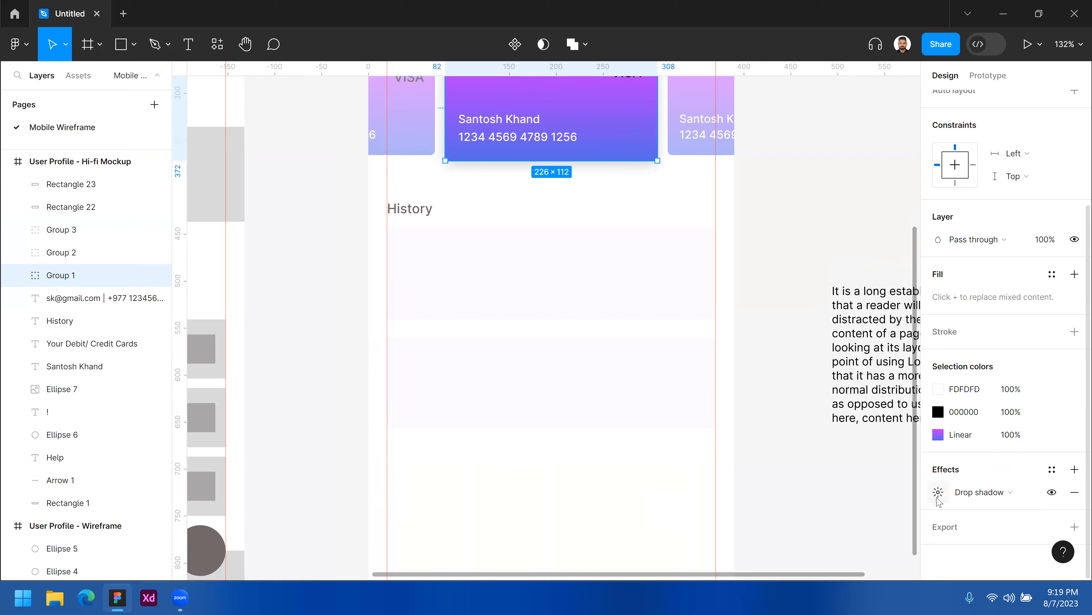
pyautogui.click(938, 492)
pyautogui.click(804, 477)
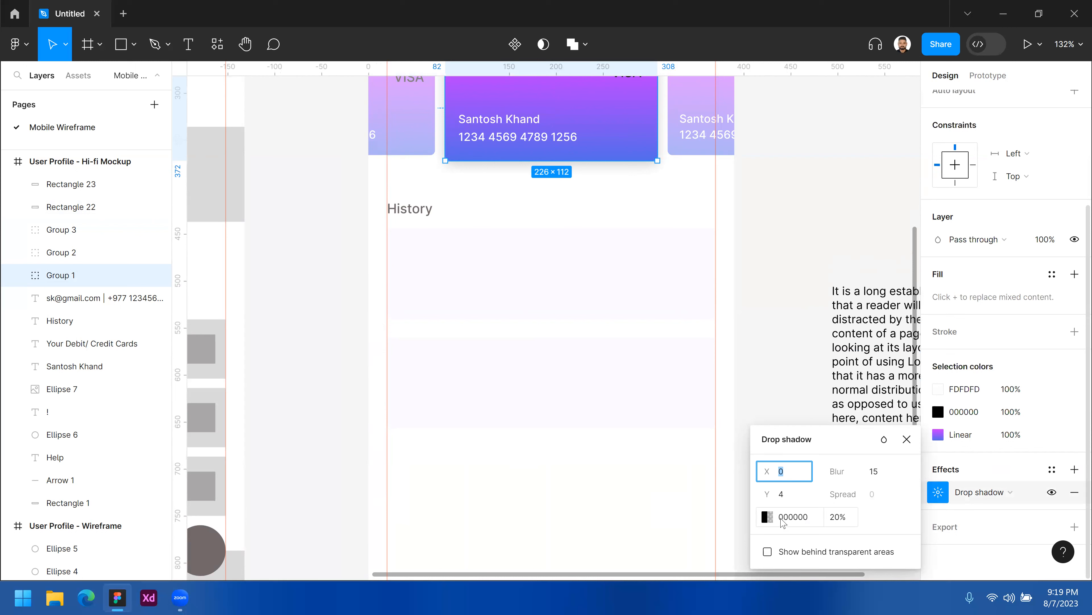
pyautogui.click(841, 521)
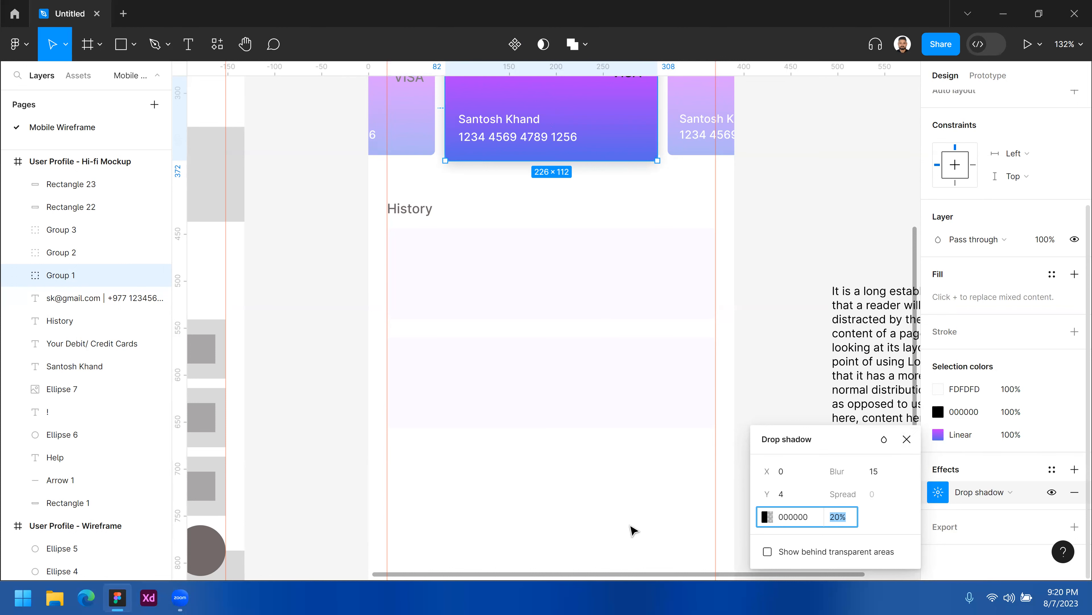
pyautogui.press('Escape')
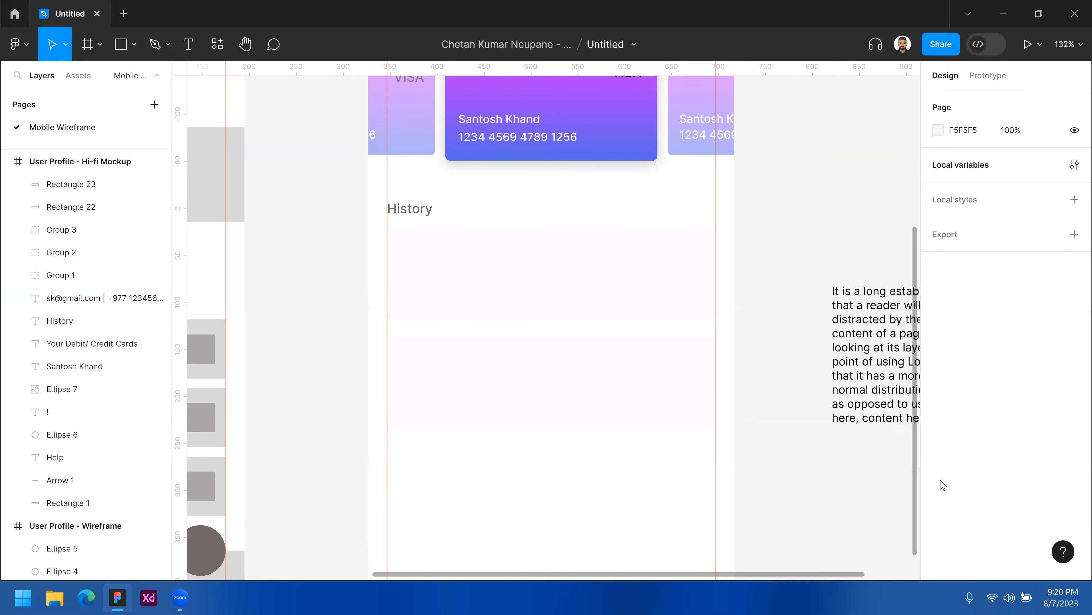
pyautogui.click(640, 136)
pyautogui.scroll(-3, 972, 490)
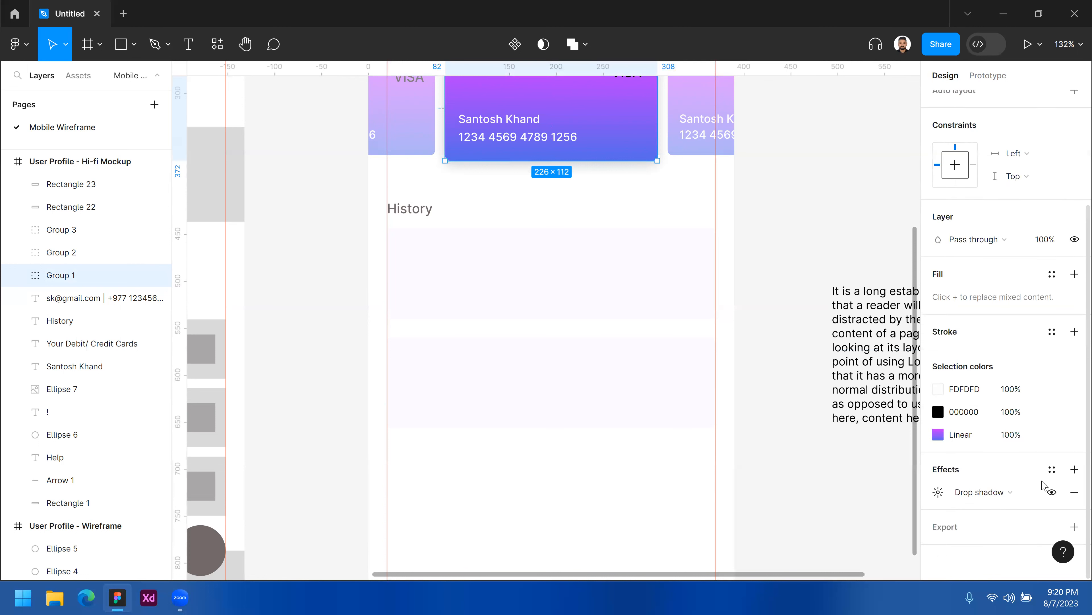
pyautogui.click(939, 494)
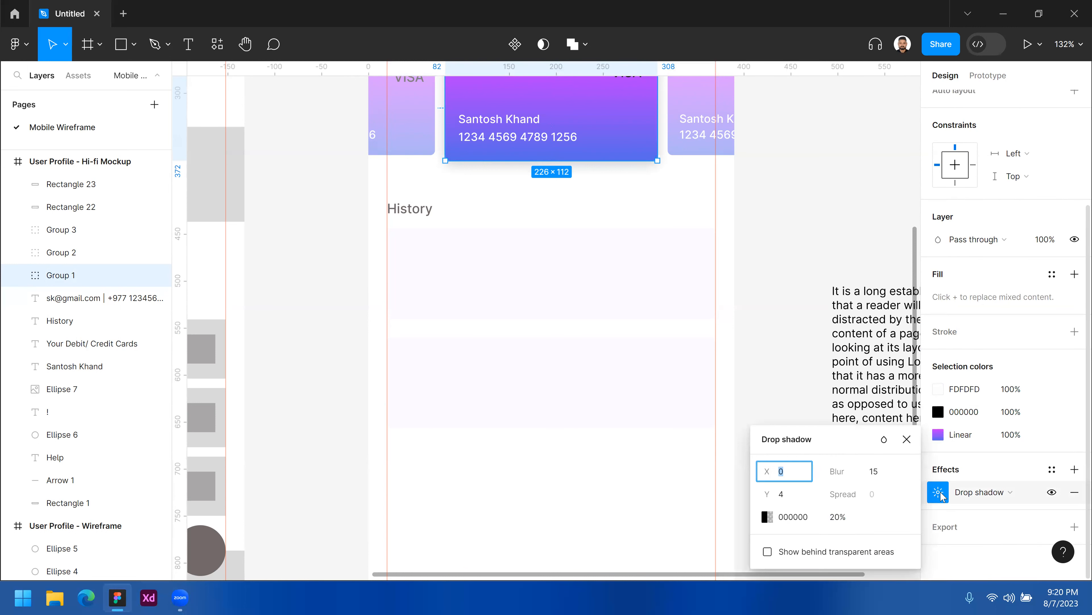
pyautogui.click(1012, 493)
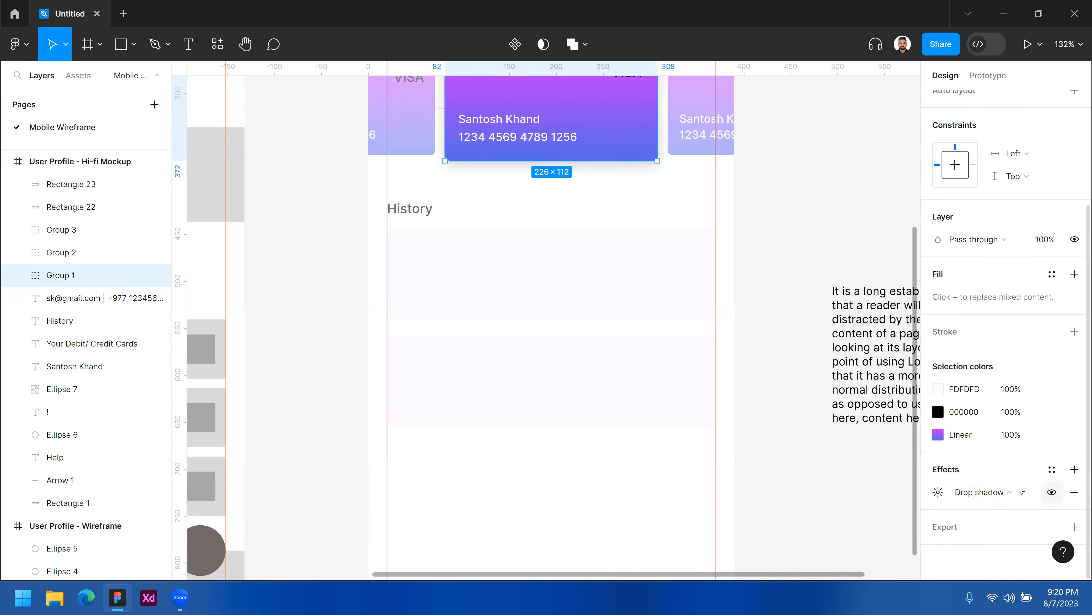
pyautogui.click(1056, 473)
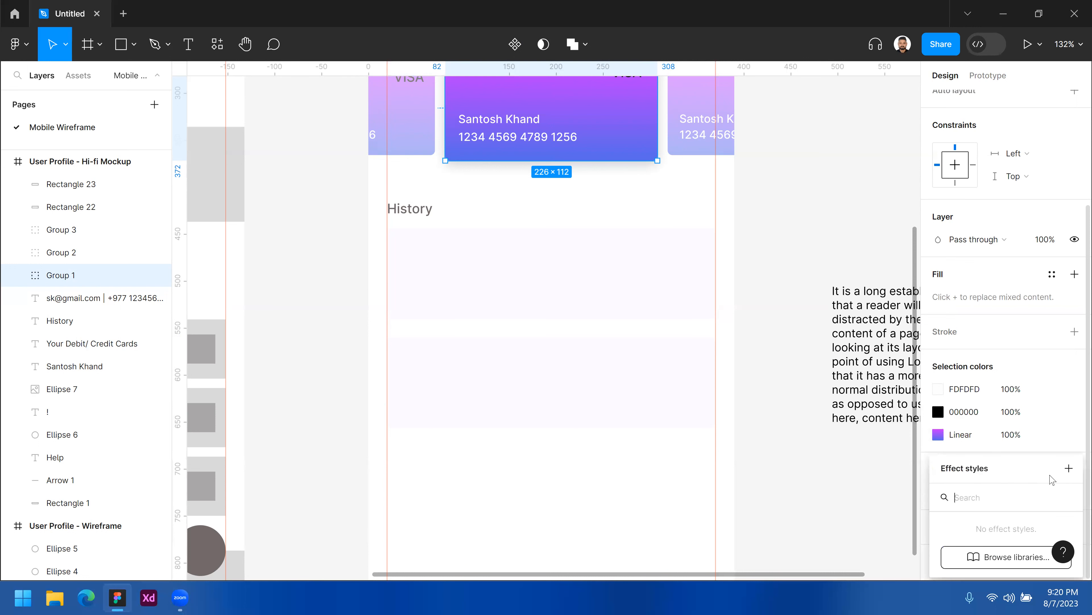
pyautogui.click(1069, 468)
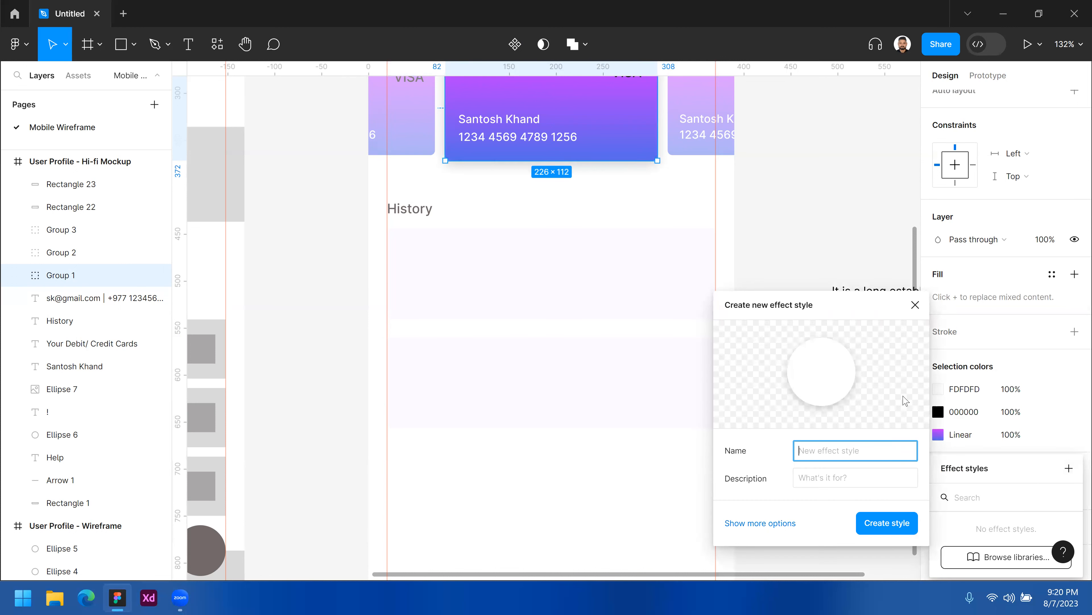
pyautogui.click(915, 304)
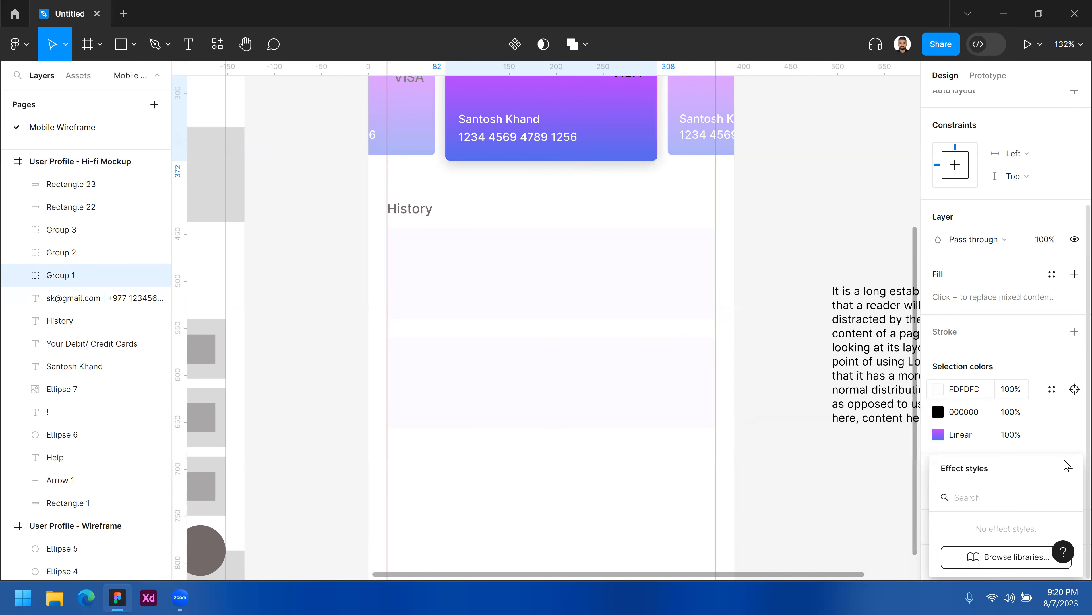
pyautogui.click(896, 513)
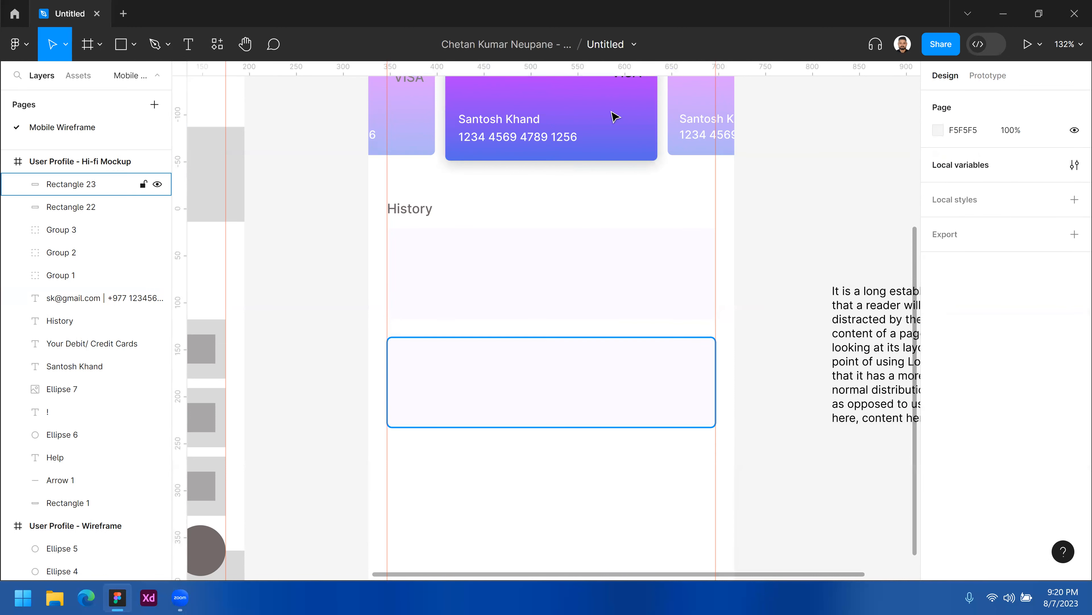
pyautogui.click(629, 105)
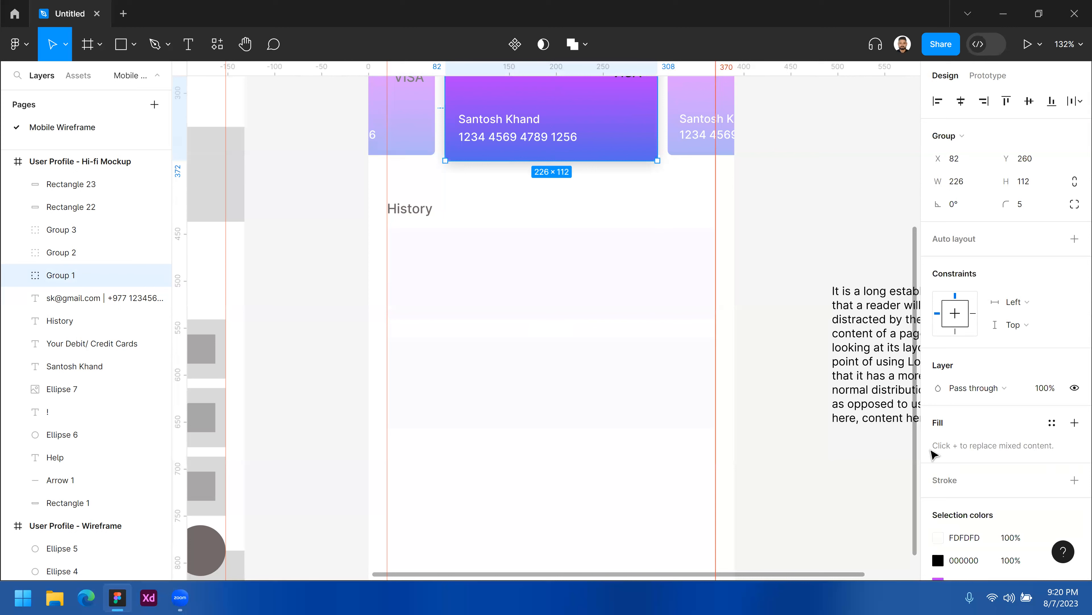
pyautogui.scroll(-3, 984, 458)
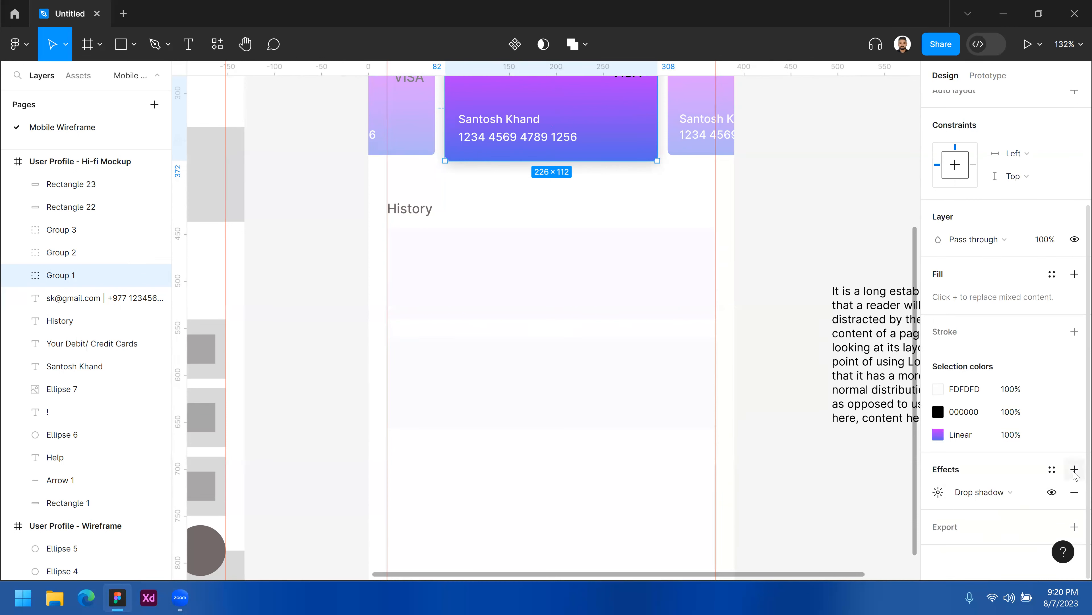
pyautogui.click(1075, 469)
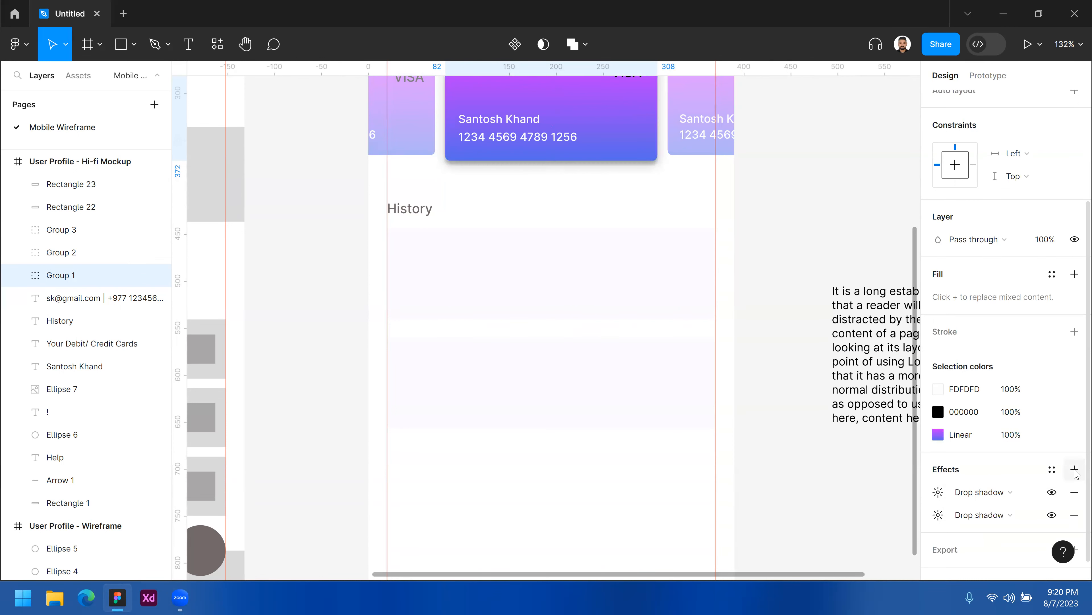
pyautogui.click(1074, 515)
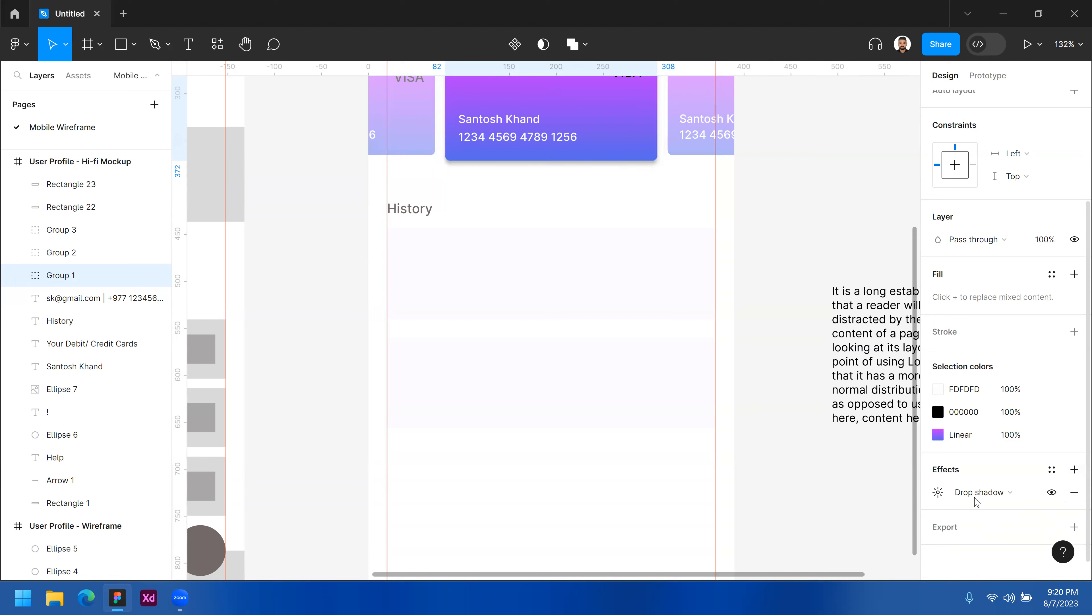
pyautogui.click(1074, 469)
pyautogui.click(1074, 492)
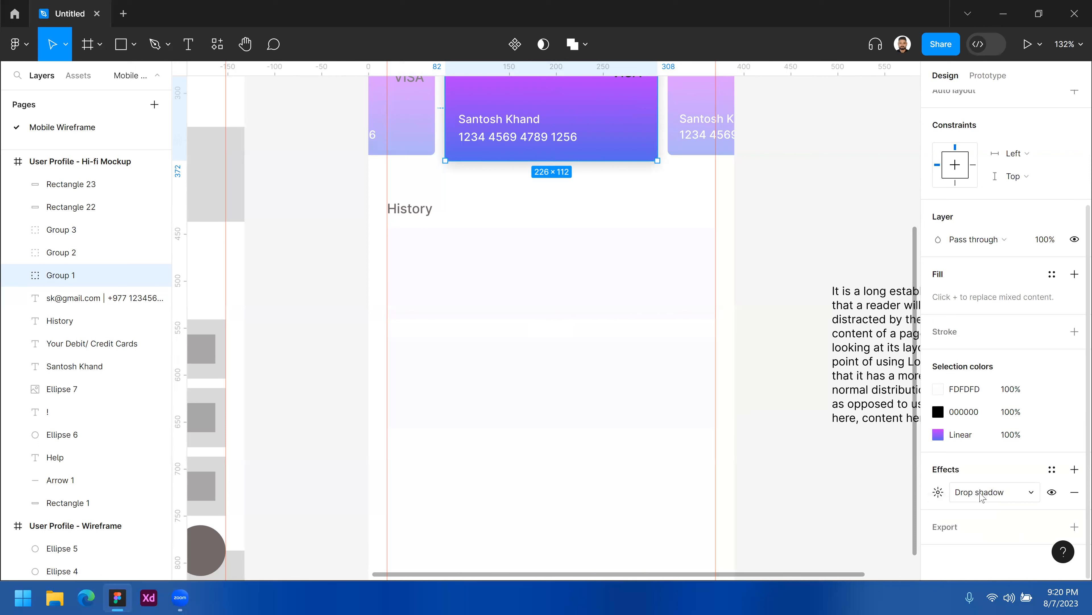
pyautogui.click(1052, 470)
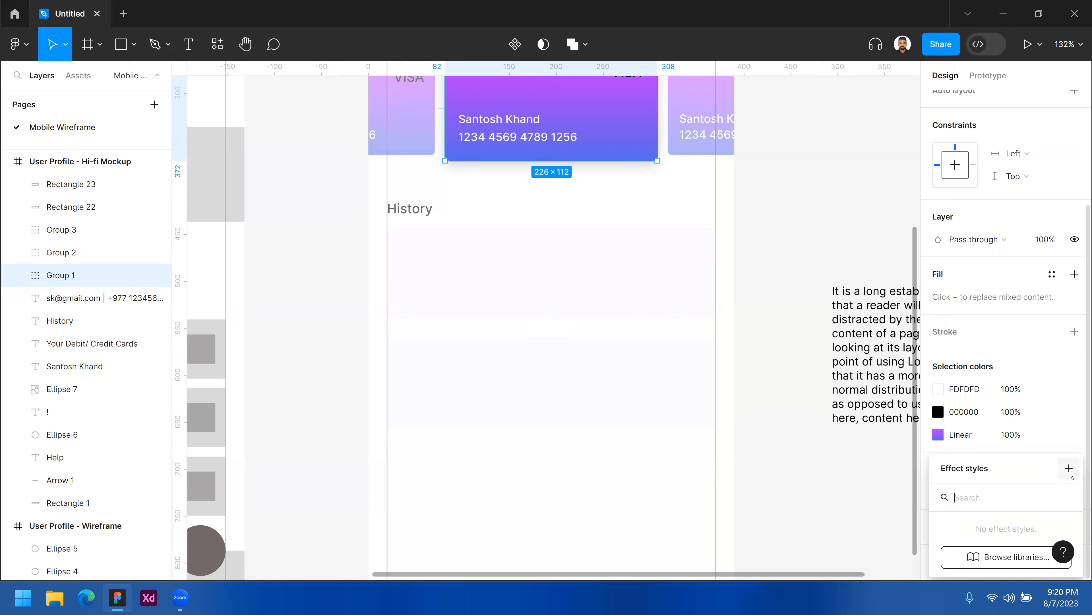
pyautogui.click(624, 330)
pyautogui.click(625, 364)
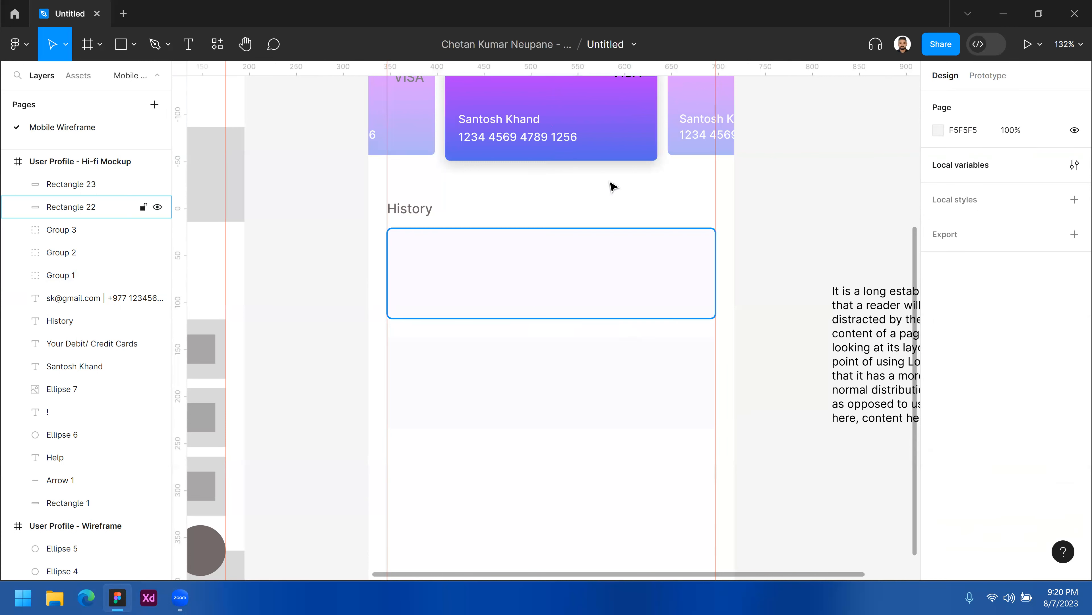
# Create an effect style named Shadow from the credit card group's drop shadow.
pyautogui.click(631, 136)
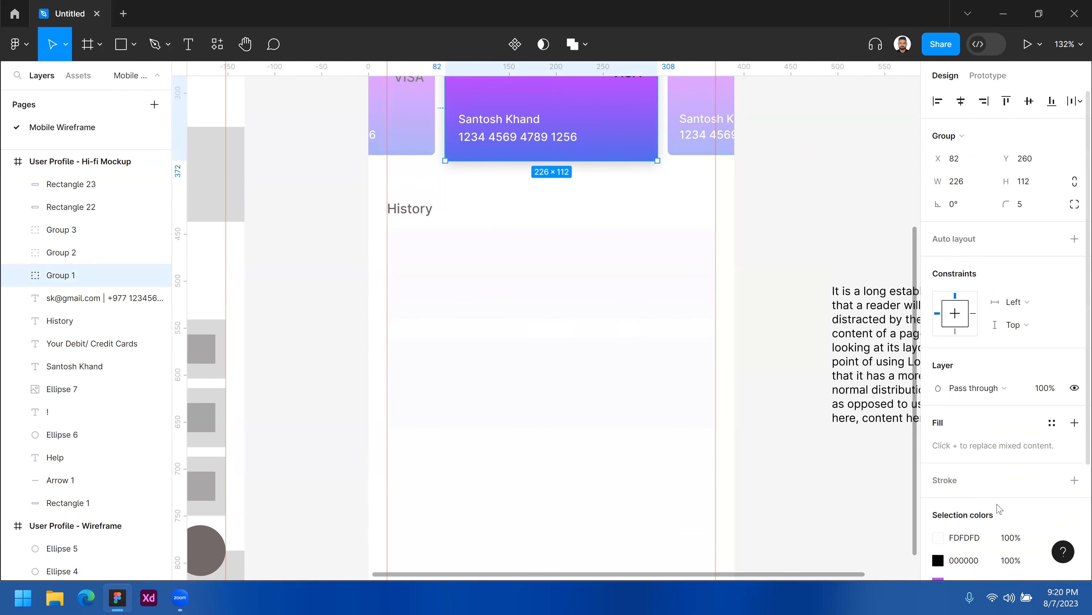
pyautogui.scroll(-3, 940, 468)
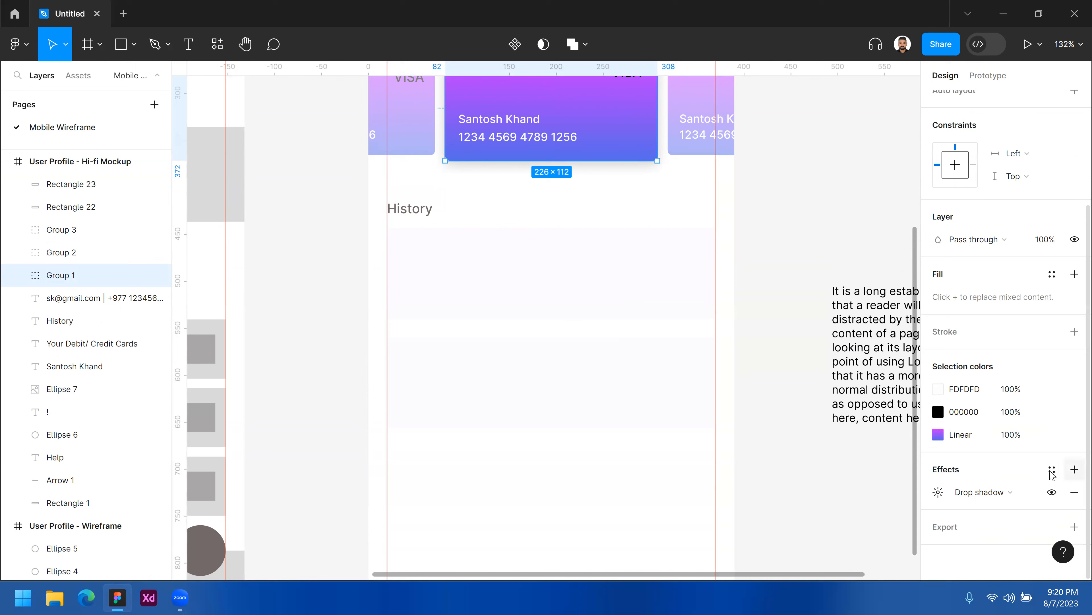
pyautogui.click(1051, 471)
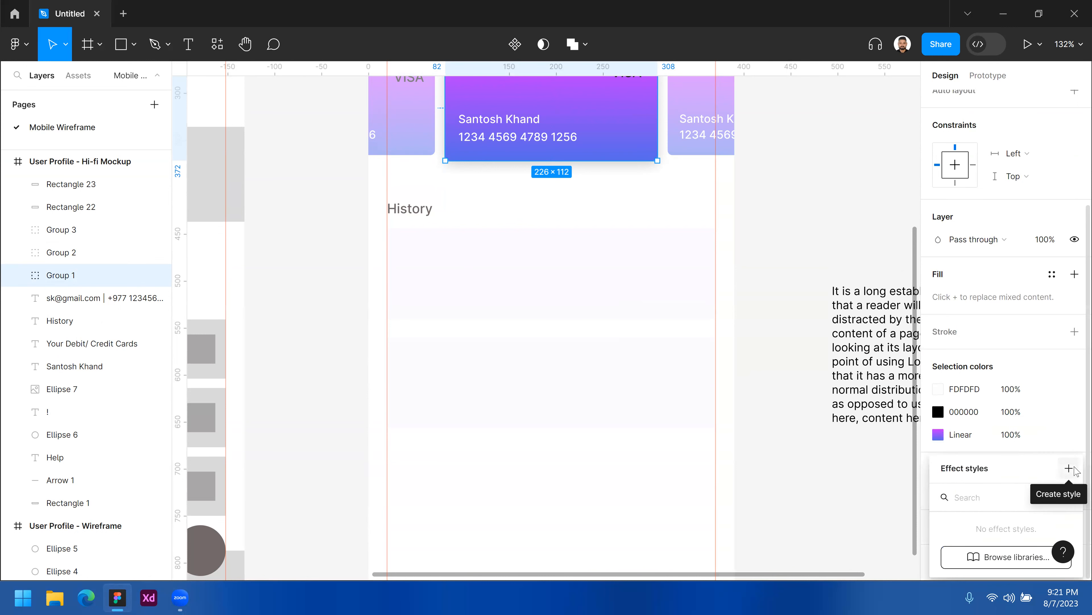
pyautogui.click(1070, 469)
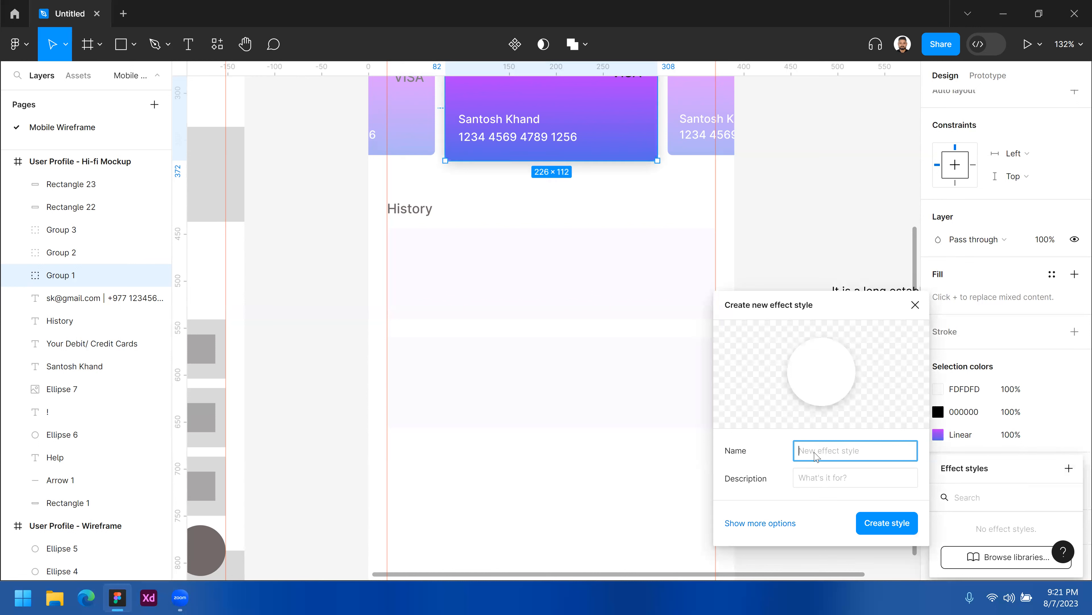
pyautogui.write('Shadow')
pyautogui.click(847, 481)
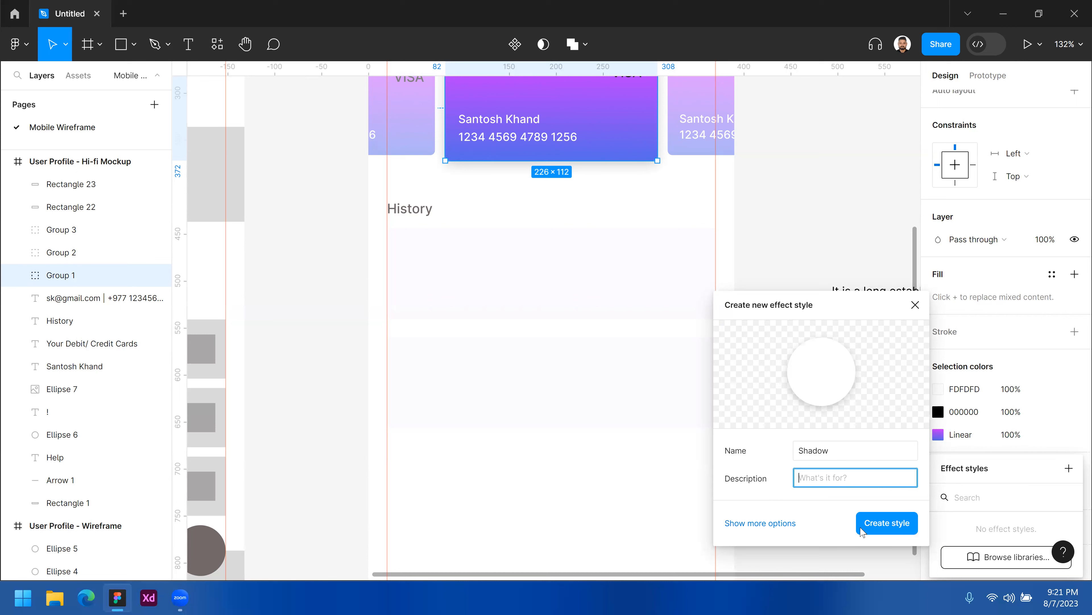
pyautogui.click(884, 527)
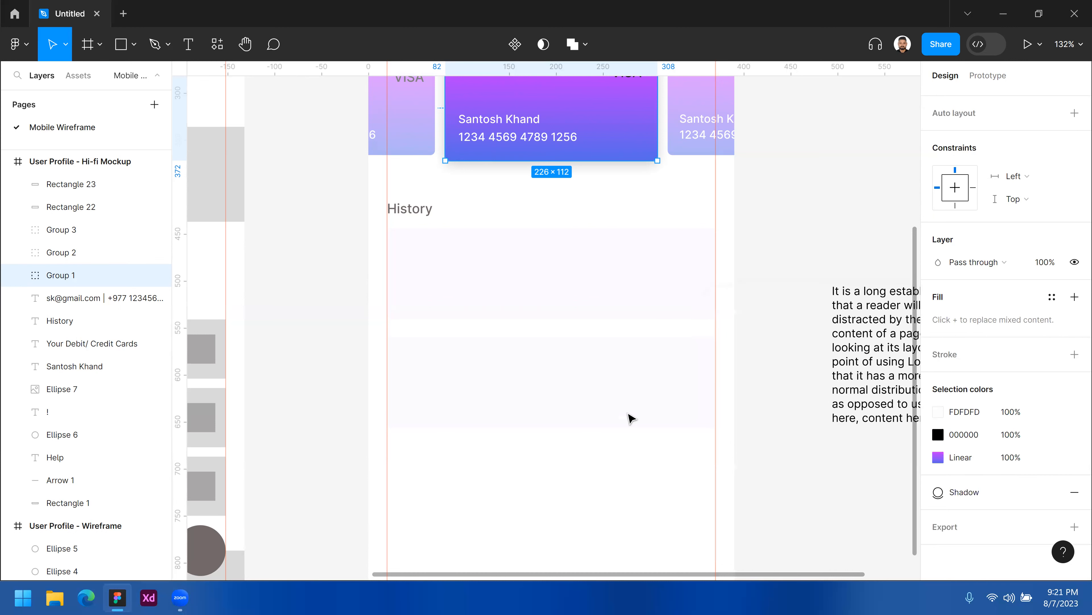
# Apply the Shadow effect style to the first History card.
pyautogui.click(629, 375)
pyautogui.click(646, 268)
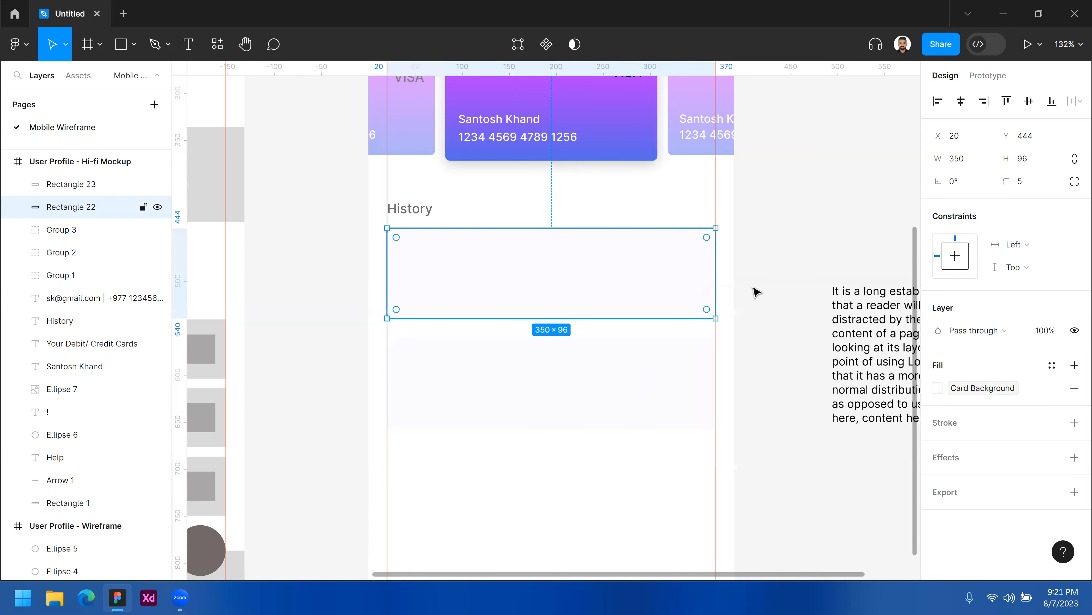
pyautogui.moveTo(983, 467)
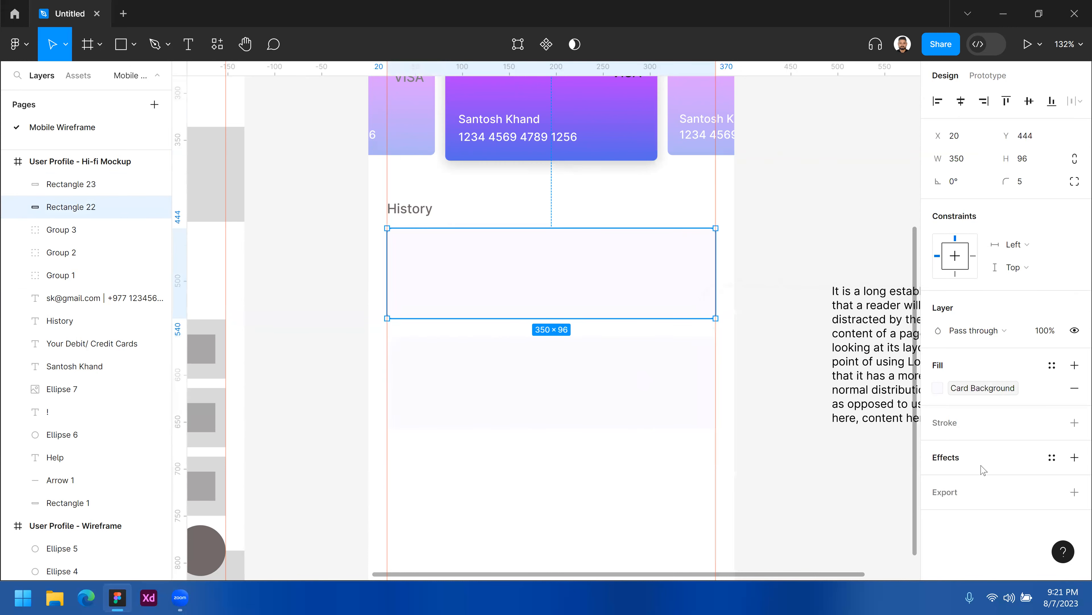
pyautogui.click(1054, 460)
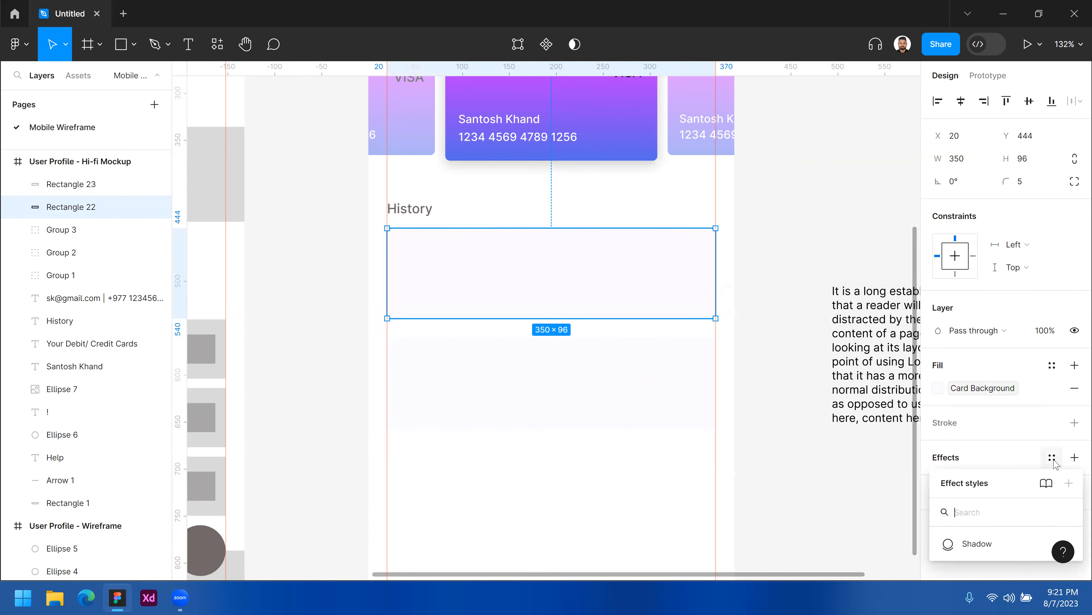
pyautogui.click(984, 545)
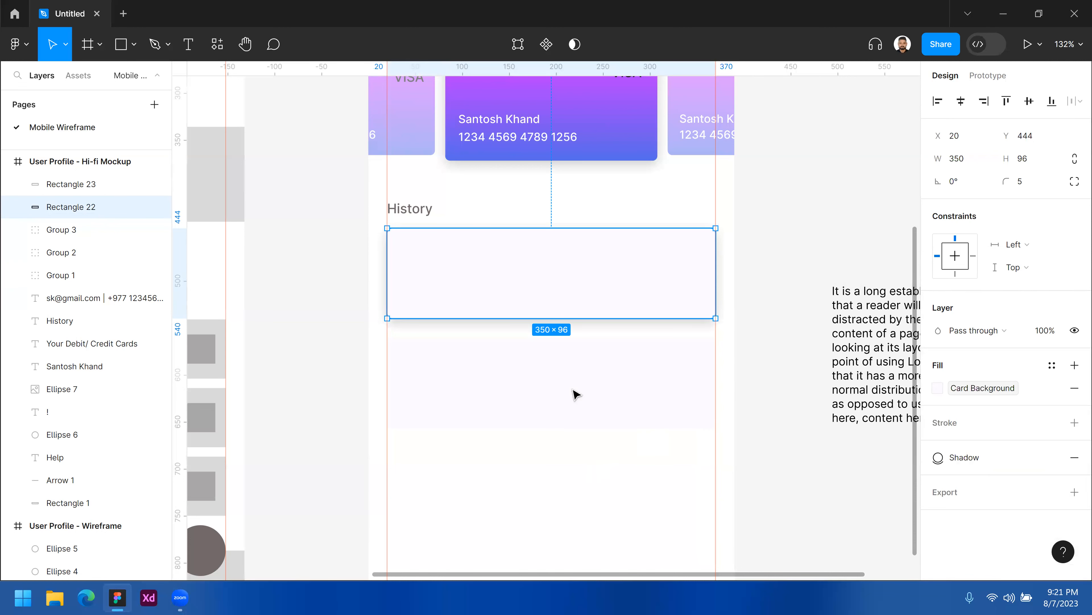
# Apply the Shadow effect style to the second History card.
pyautogui.click(593, 490)
pyautogui.click(563, 374)
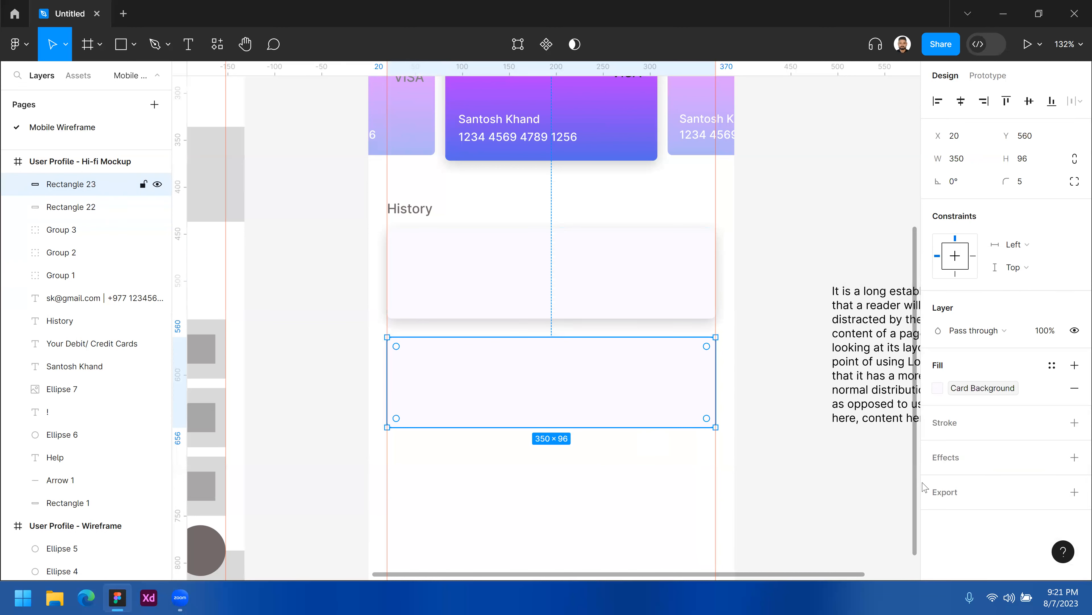
pyautogui.click(954, 454)
pyautogui.click(1075, 480)
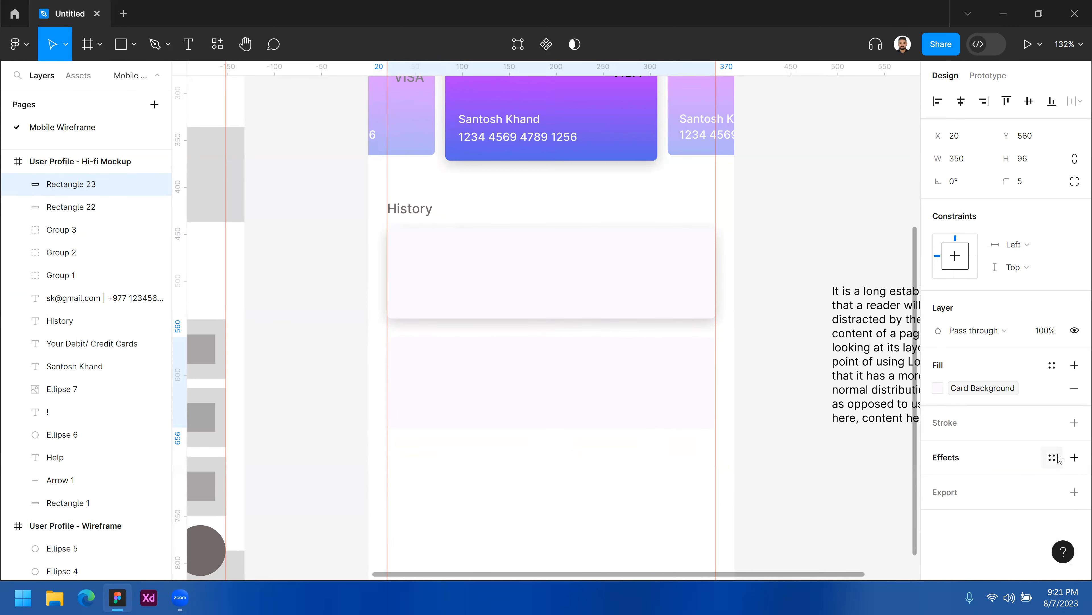
pyautogui.click(1052, 457)
pyautogui.click(985, 549)
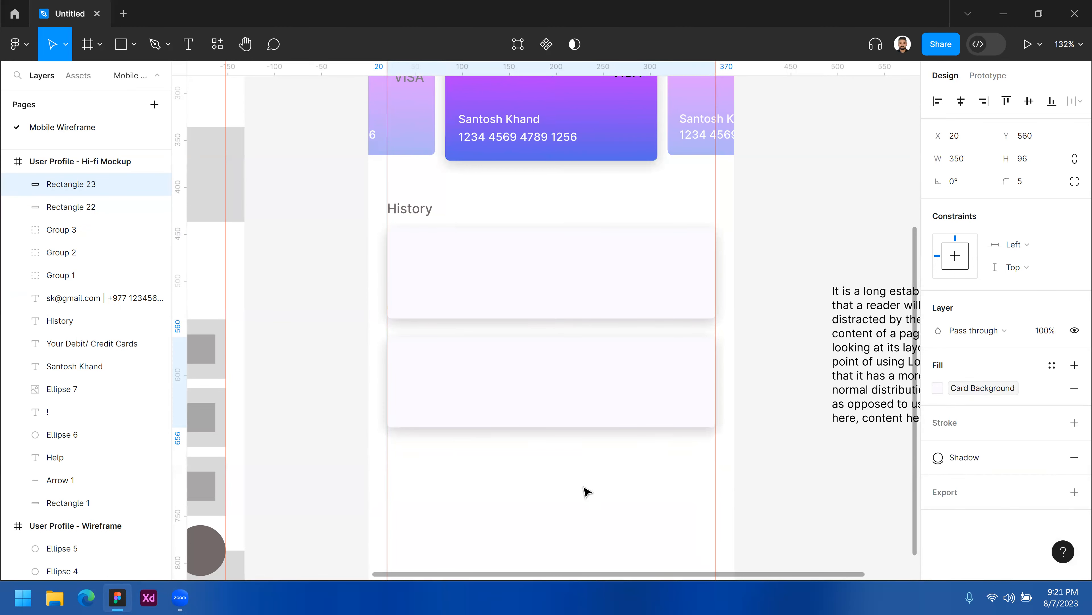
# Remove the Shadow effect style from the second History card.
pyautogui.click(614, 478)
pyautogui.scroll(-5, 560, 380)
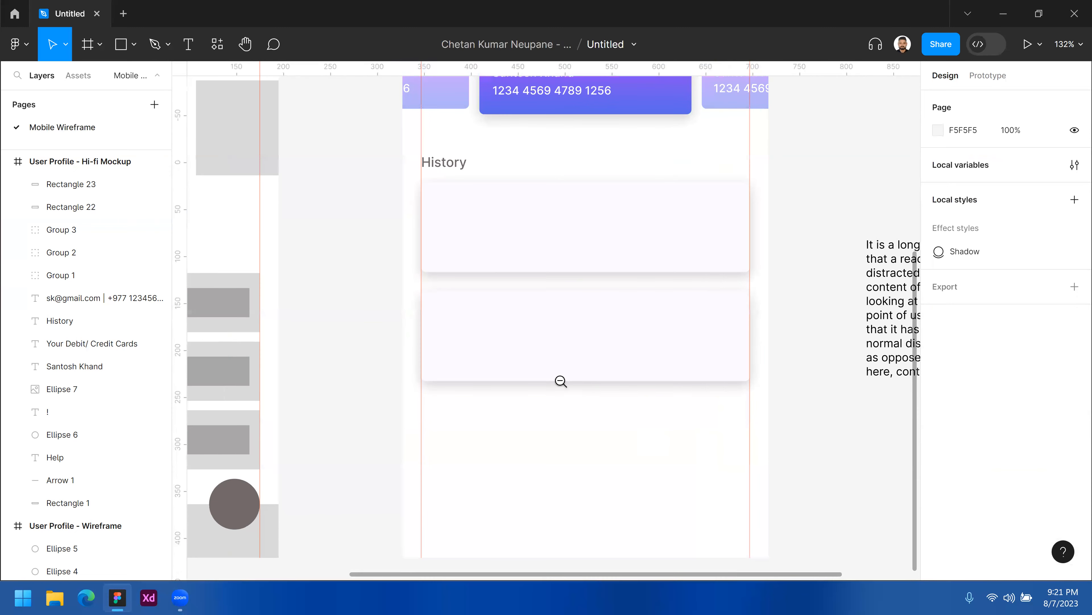
pyautogui.keyDown('ctrl'); pyautogui.click(530, 398); pyautogui.keyUp('ctrl')
pyautogui.moveTo(588, 293); pyautogui.dragTo(482, 312)
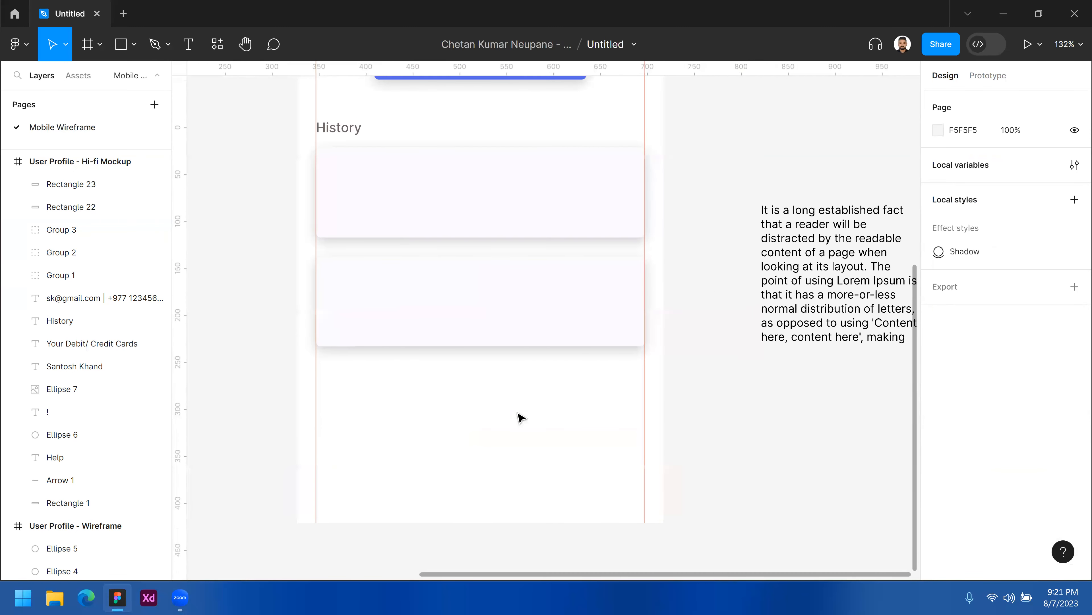
pyautogui.moveTo(526, 421); pyautogui.dragTo(583, 455)
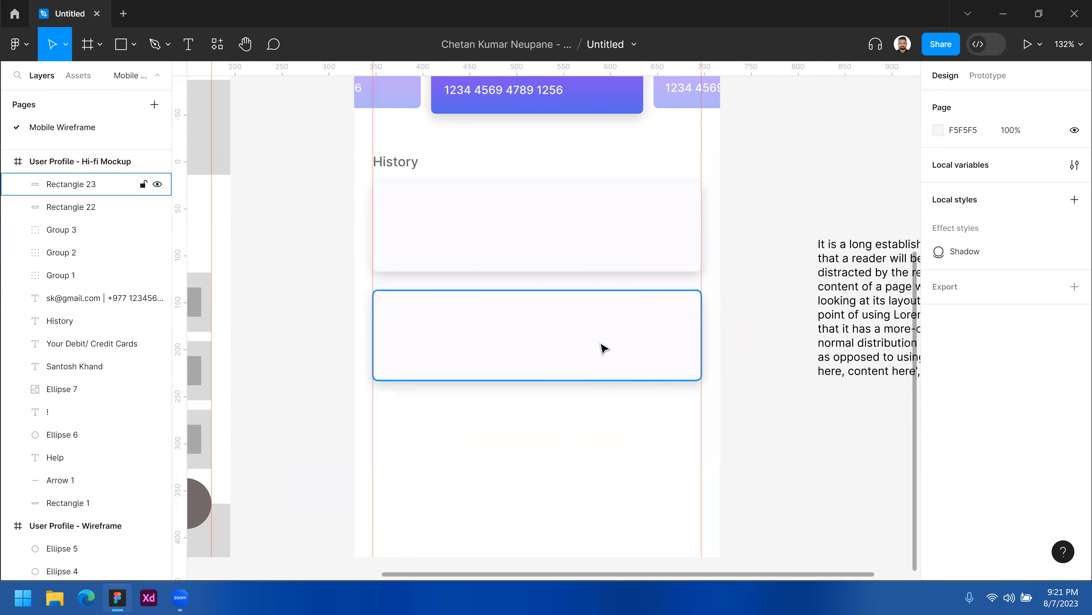
pyautogui.click(601, 354)
pyautogui.scroll(3, 604, 358)
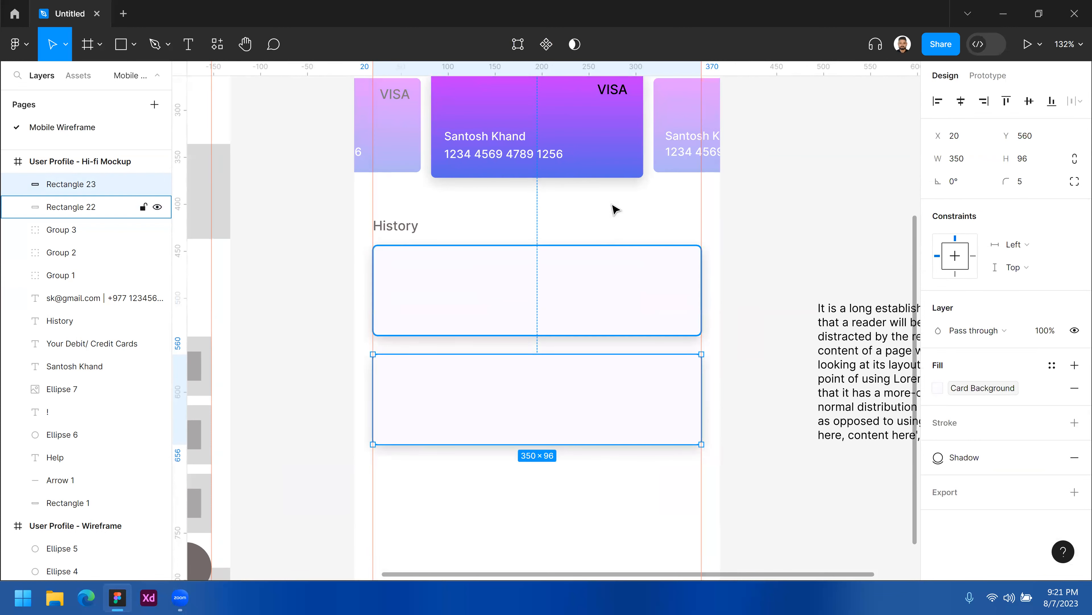
pyautogui.scroll(1, 602, 237)
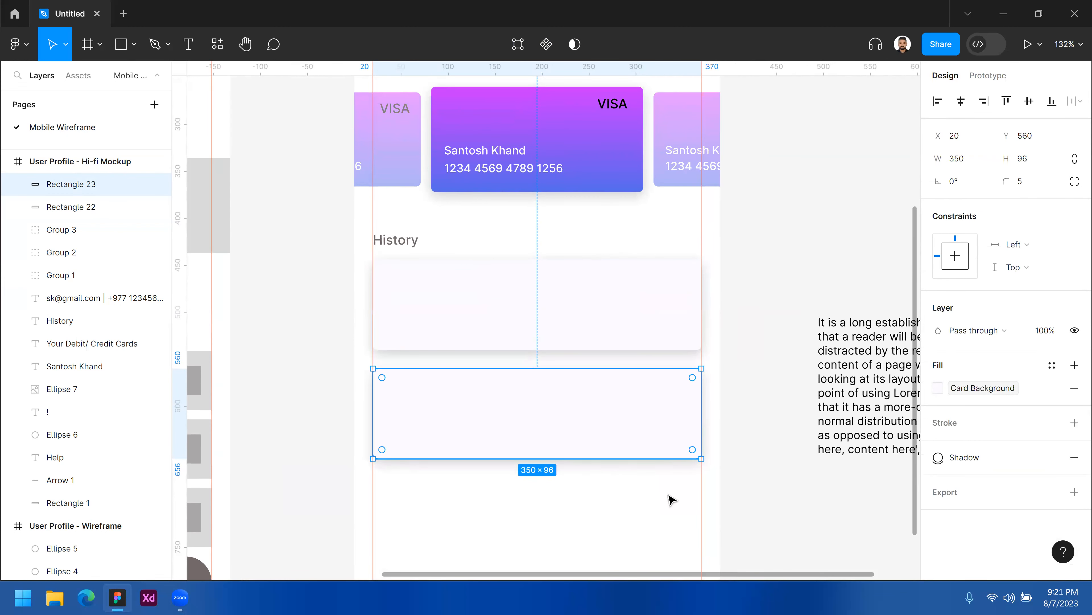
pyautogui.keyDown('shift'); pyautogui.click(642, 401); pyautogui.keyUp('shift')
pyautogui.keyDown('shift'); pyautogui.click(642, 401); pyautogui.keyUp('shift')
pyautogui.click(1074, 459)
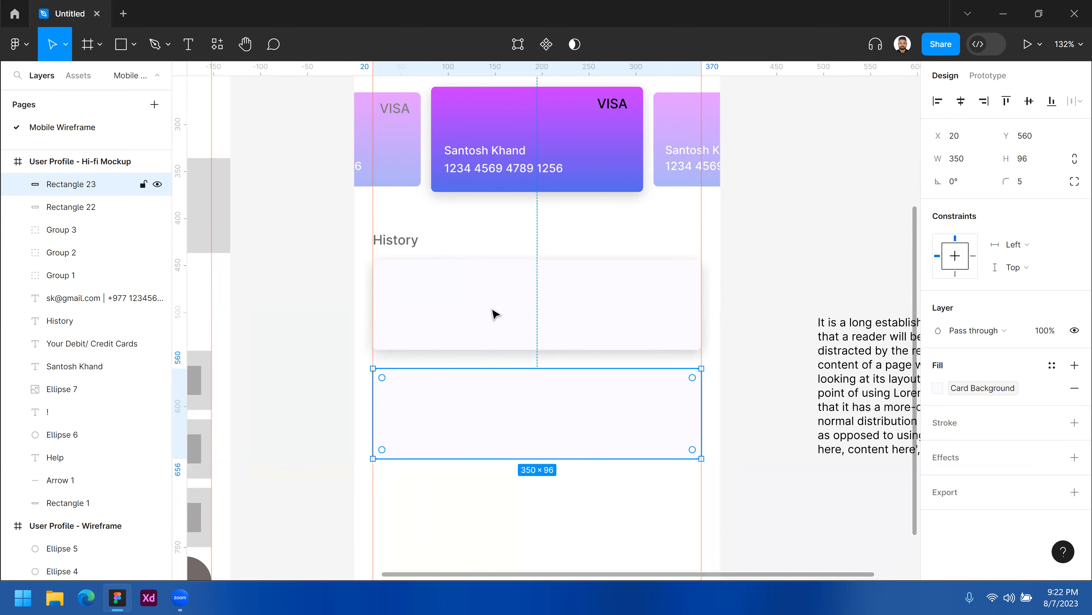
# Select the first History card to check its applied effect style.
pyautogui.click(481, 313)
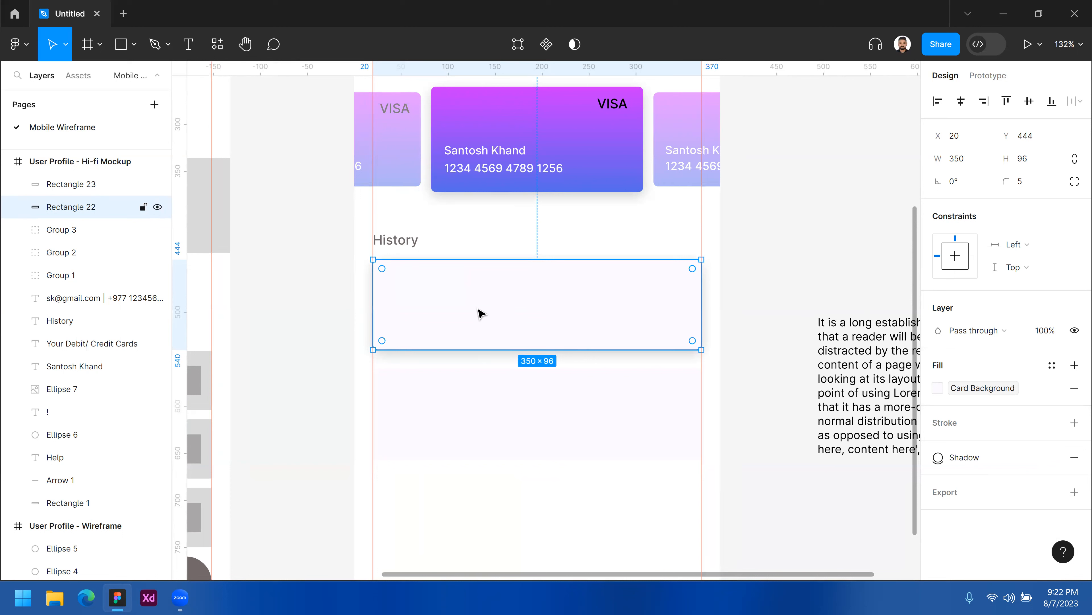
pyautogui.hscroll(-1, 481, 313)
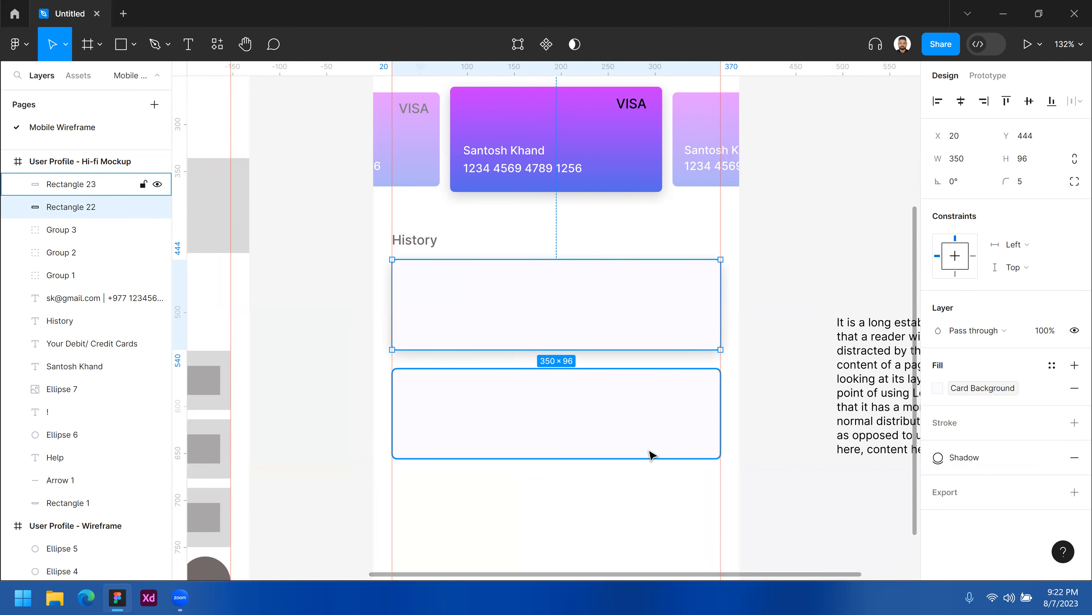
pyautogui.click(658, 504)
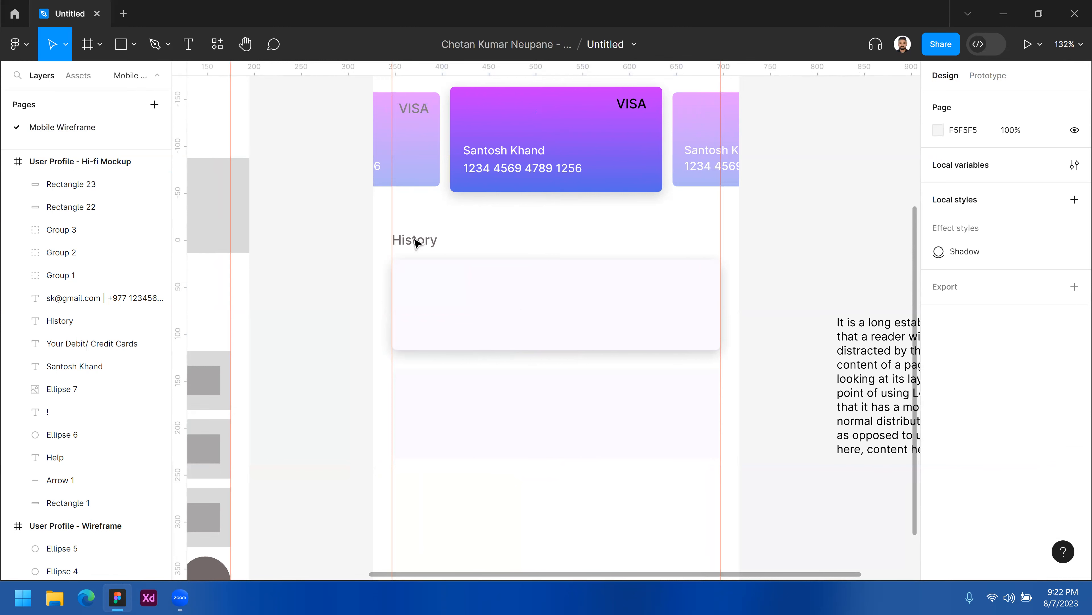
pyautogui.moveTo(425, 244); pyautogui.dragTo(445, 285)
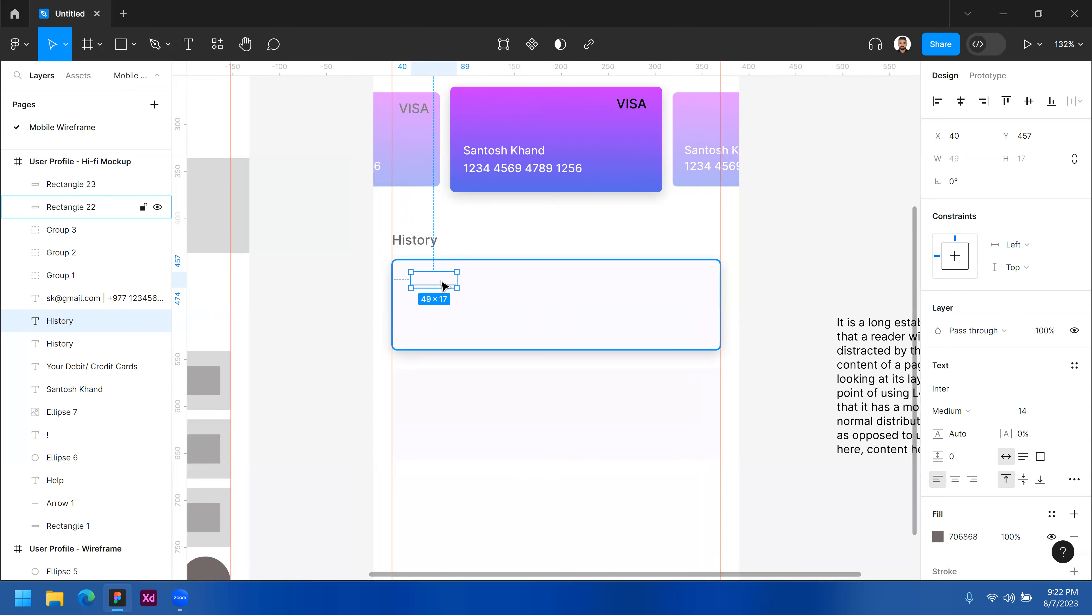
pyautogui.rightClick(444, 286)
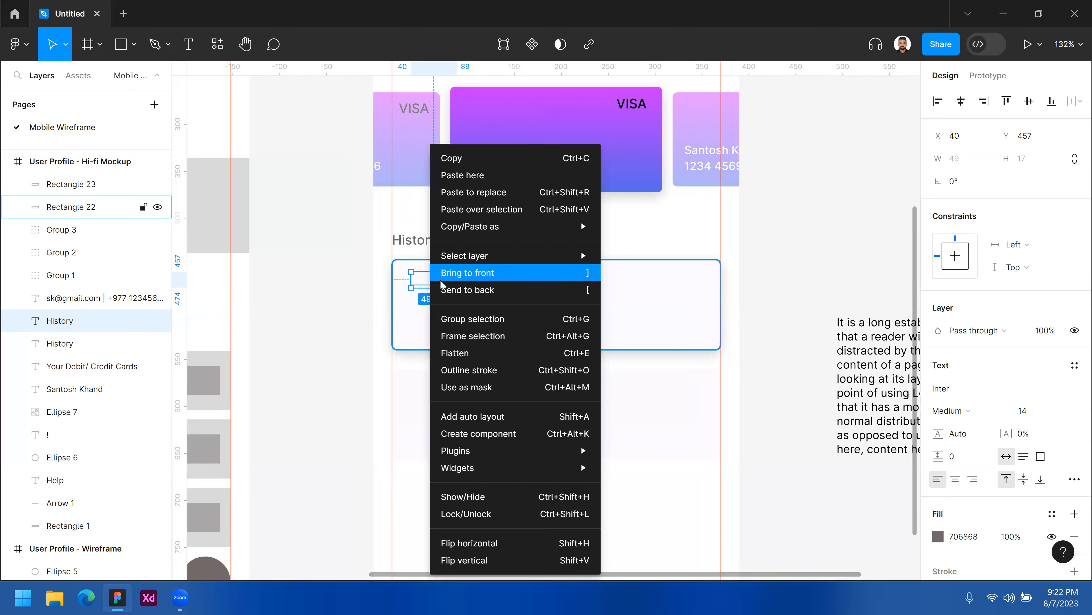
pyautogui.click(498, 274)
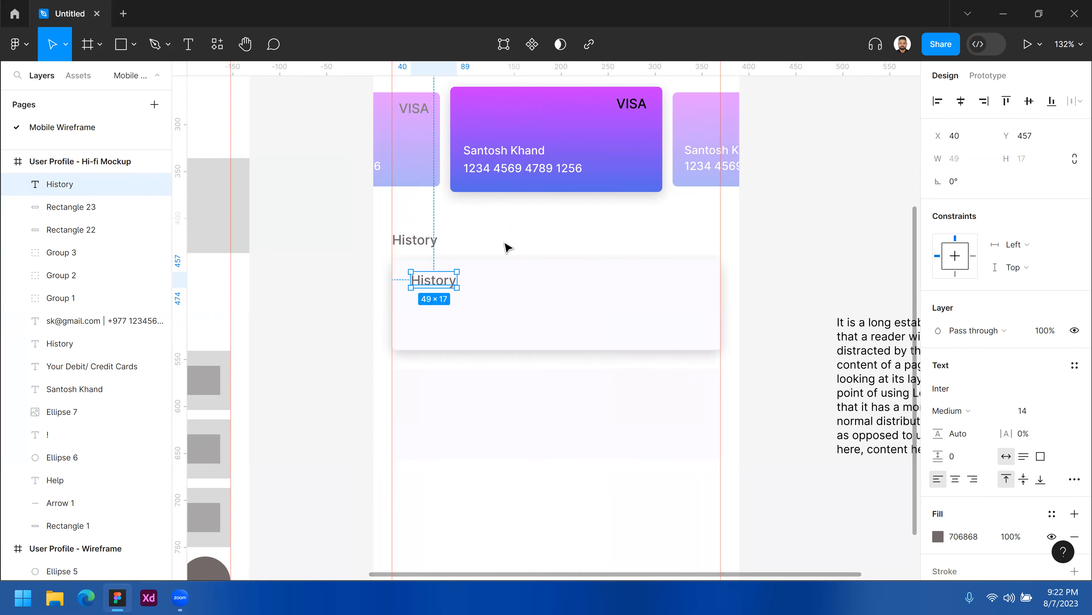
pyautogui.click(505, 247)
pyautogui.click(443, 282)
pyautogui.press('Delete')
# Duplicate the History heading into the first History card and bring the copy to the front.
pyautogui.click(432, 244)
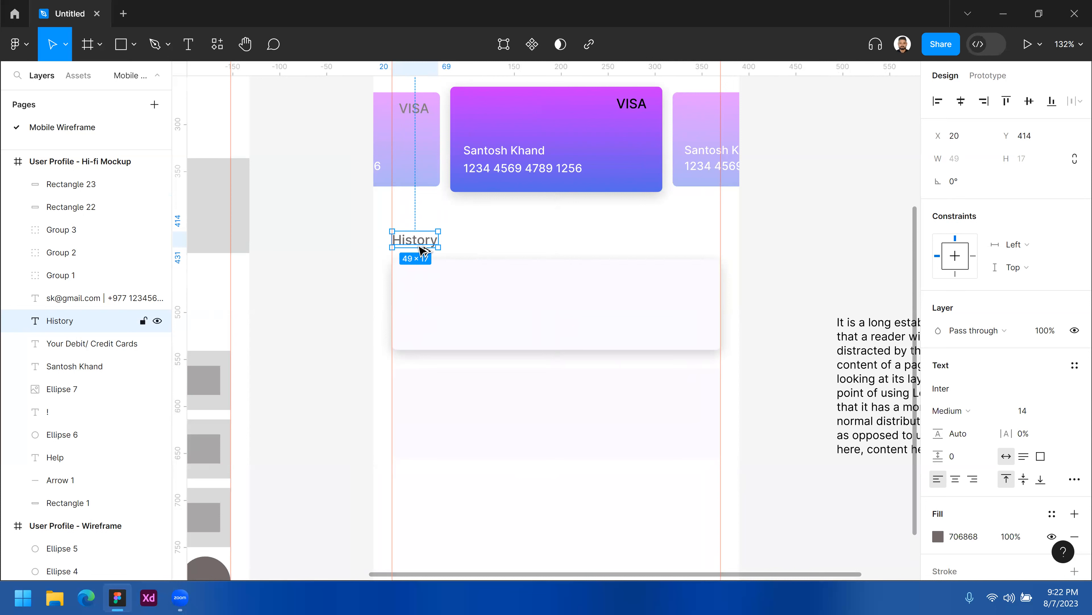
pyautogui.moveTo(422, 247); pyautogui.dragTo(458, 289)
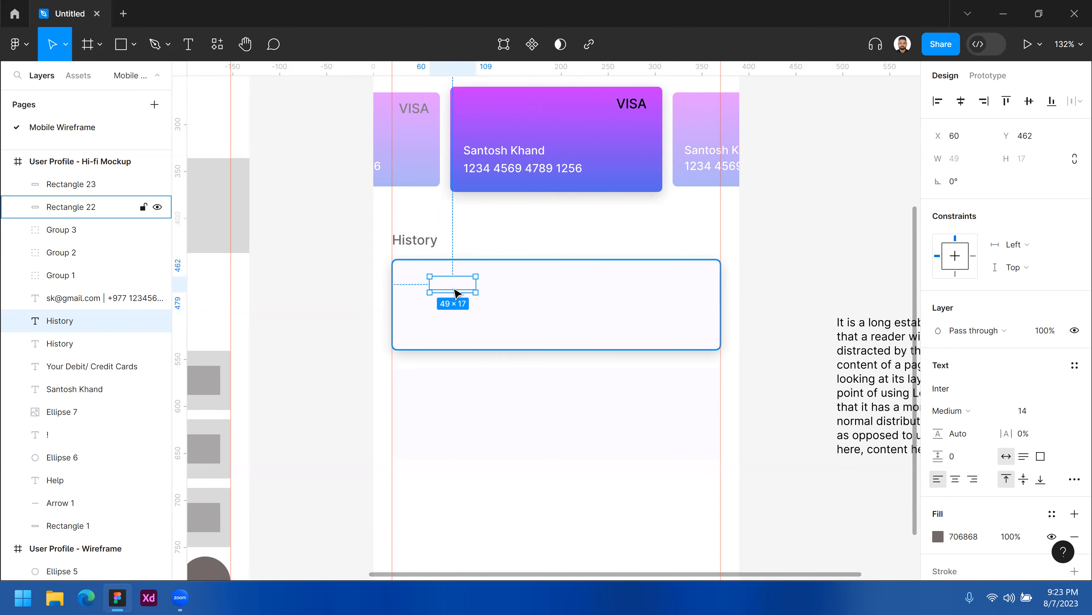
pyautogui.rightClick(460, 289)
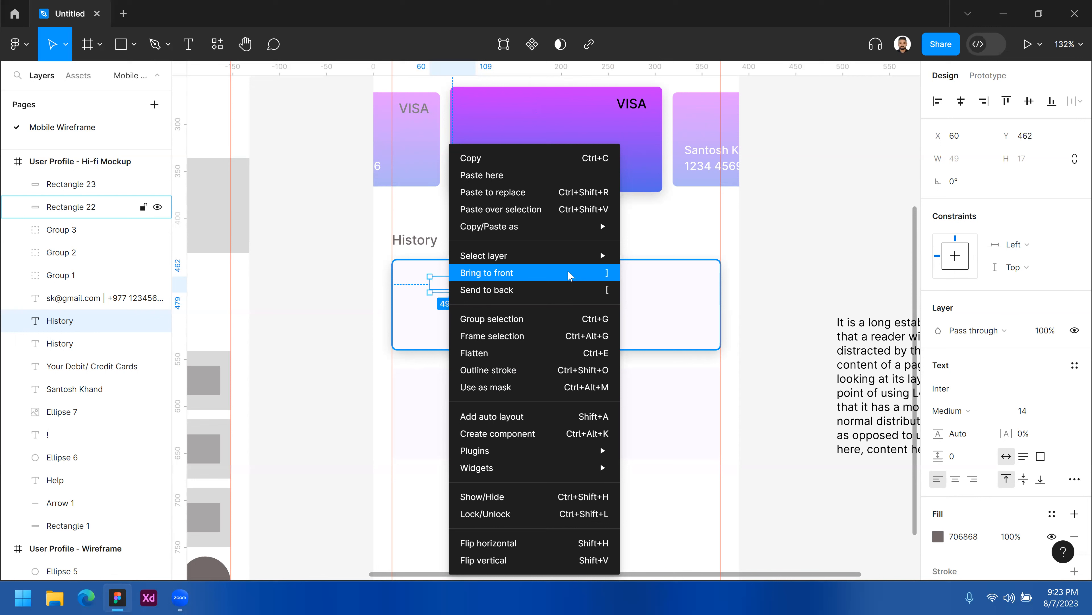
pyautogui.click(551, 275)
pyautogui.moveTo(461, 292); pyautogui.dragTo(449, 287)
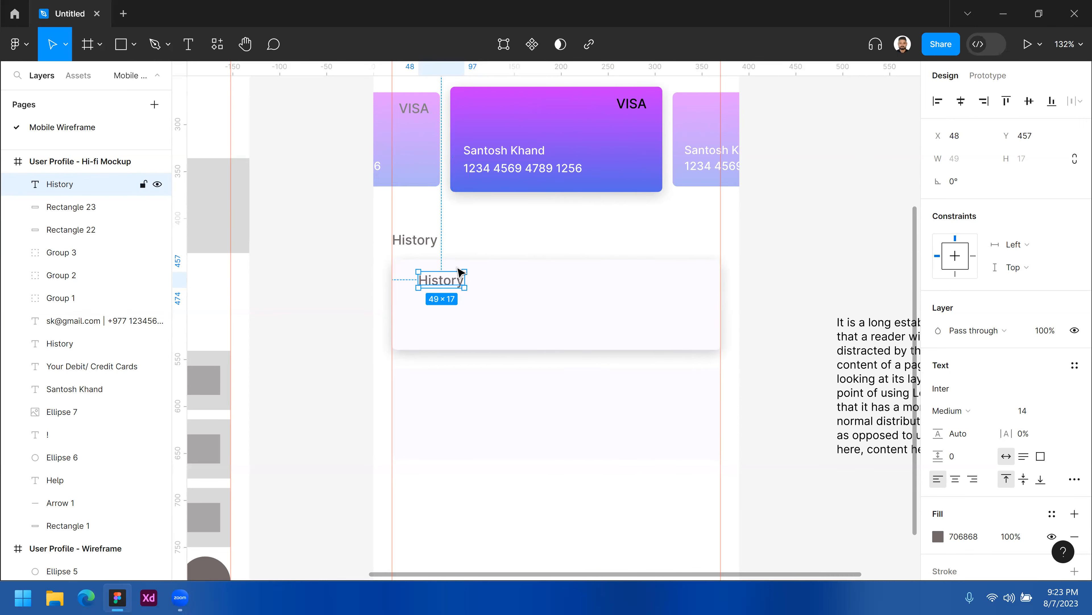
# Set the copied label inside the card to font size 12.
pyautogui.click(418, 243)
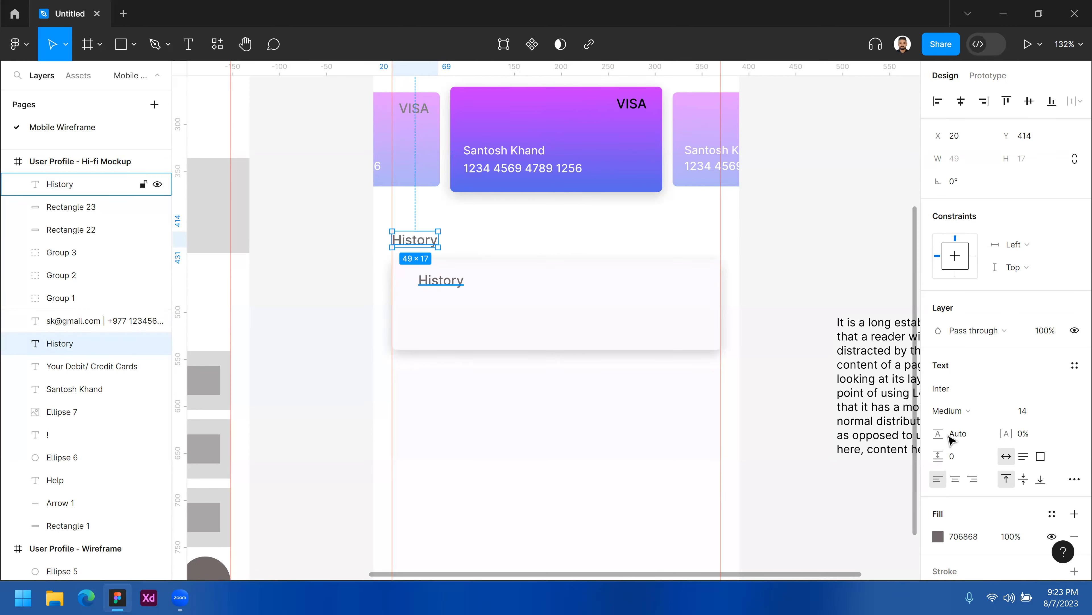
pyautogui.click(432, 285)
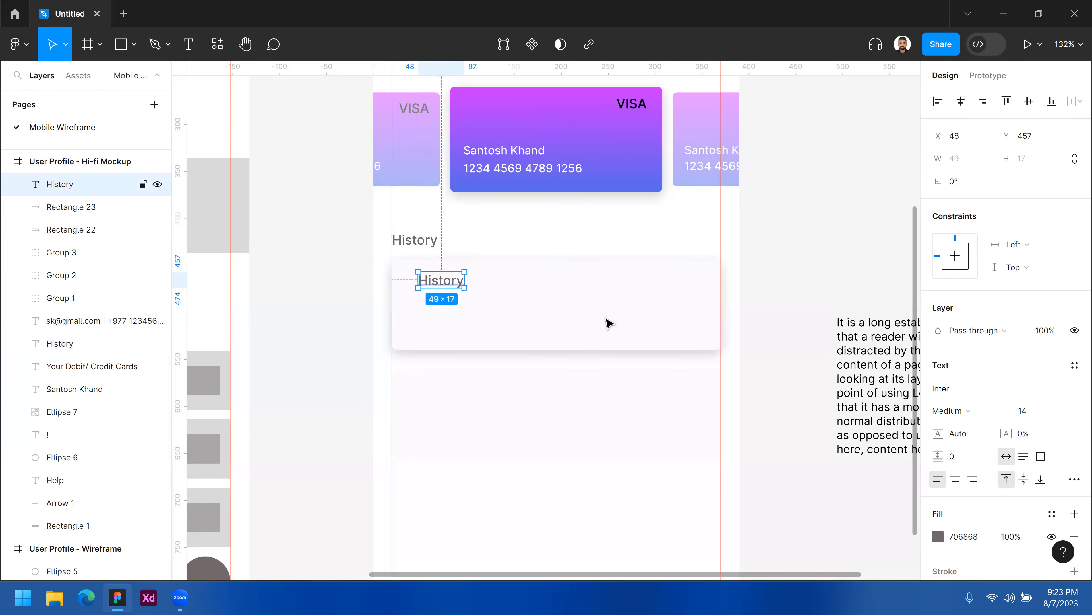
pyautogui.click(1039, 413)
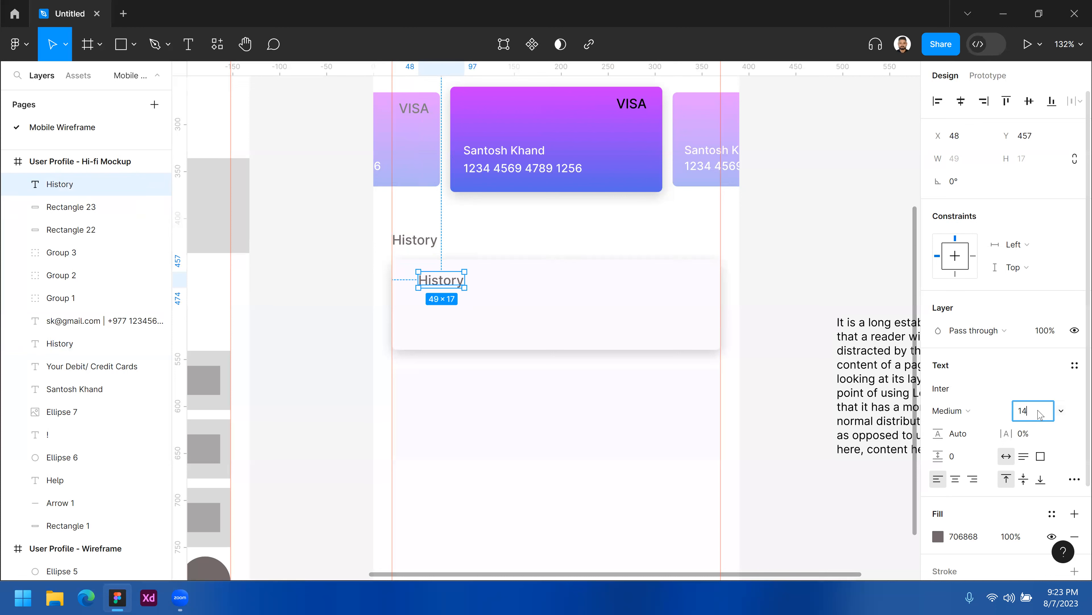
pyautogui.write('12')
pyautogui.press('Return')
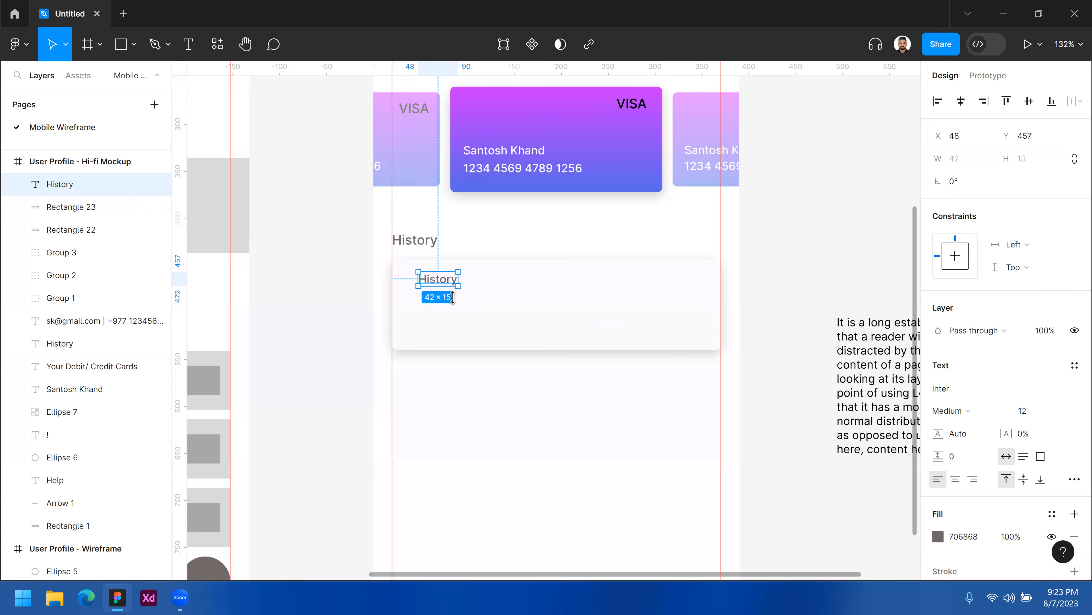
# Change the copied label's text to "8 August 2023".
pyautogui.doubleClick(439, 280)
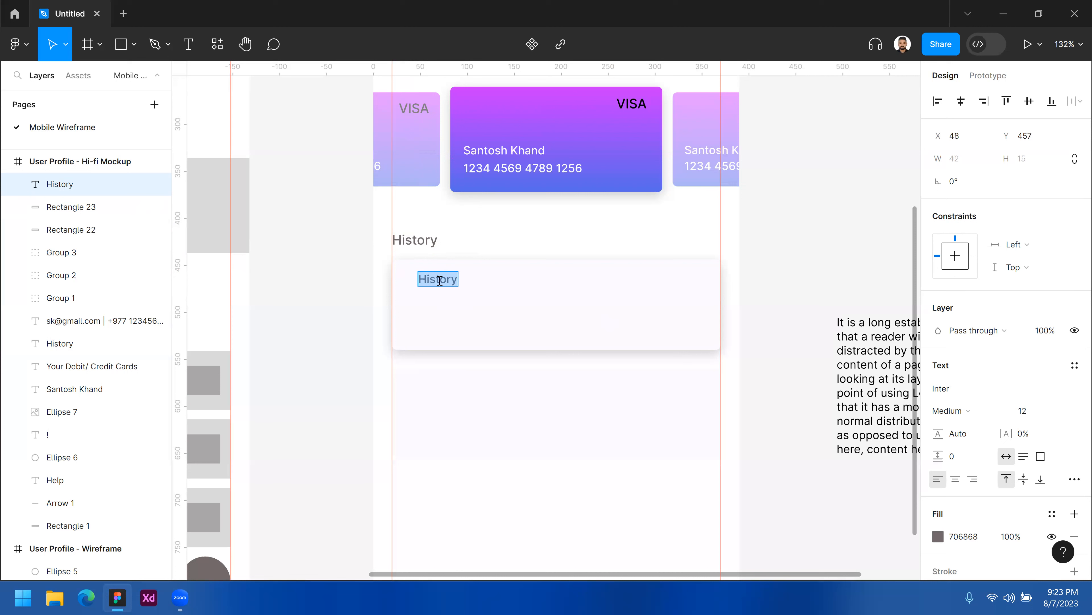
pyautogui.write('8')
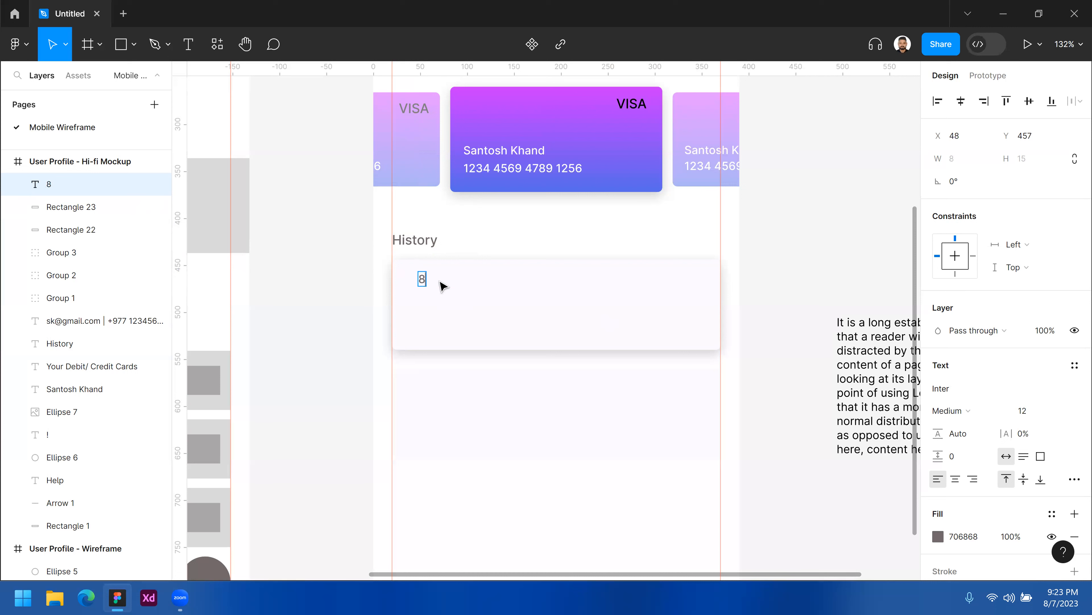
pyautogui.write(' August 2023')
pyautogui.press('Escape')
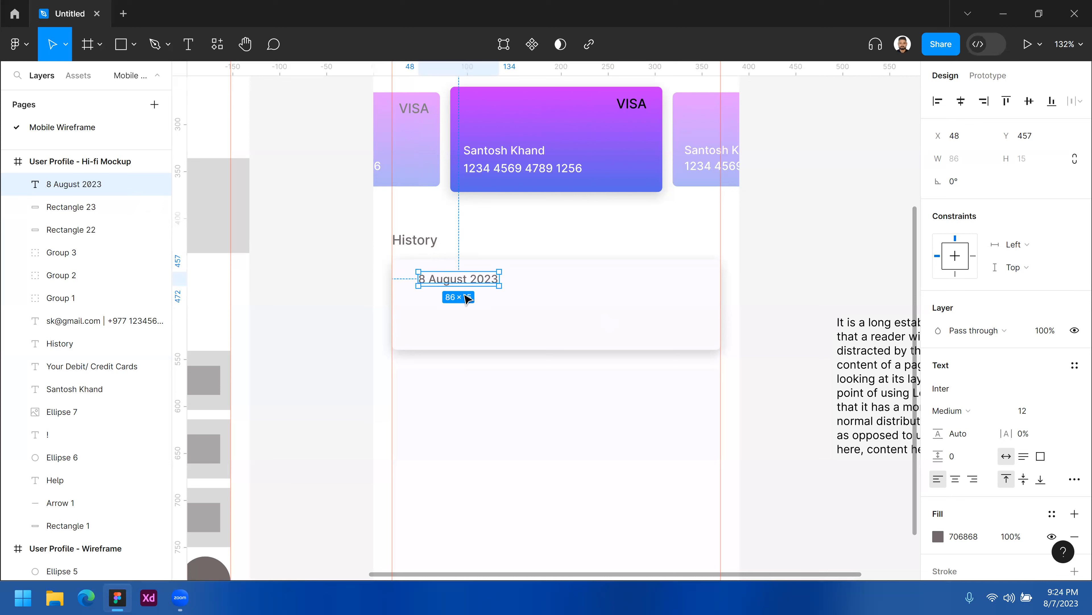
# Duplicate the date label below itself and replace its text with a sample transaction ID.
pyautogui.moveTo(466, 284); pyautogui.dragTo(470, 315)
pyautogui.doubleClick(465, 303)
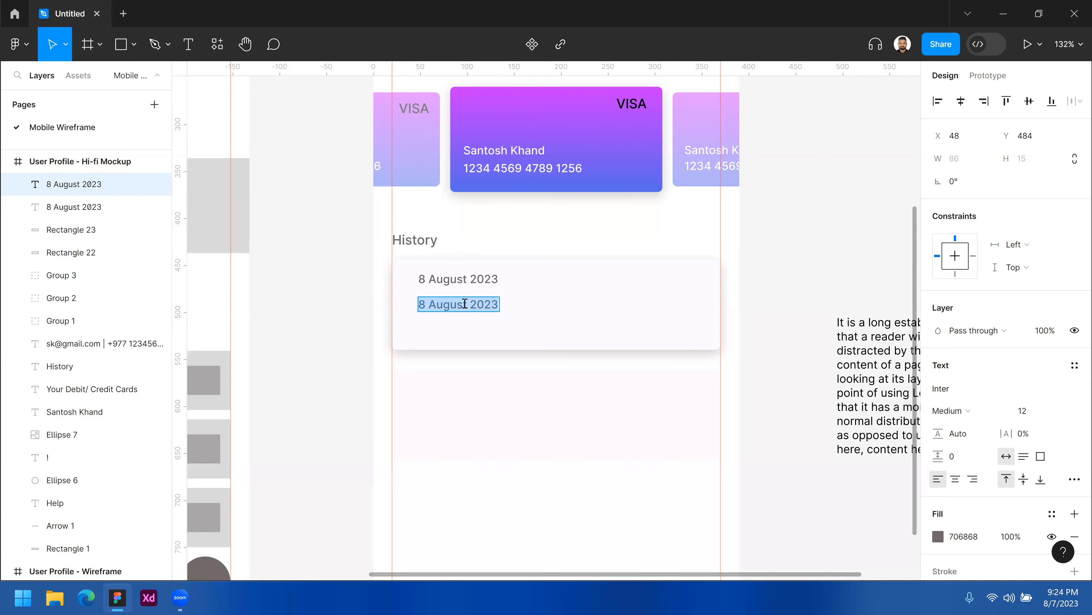
pyautogui.write('IN')
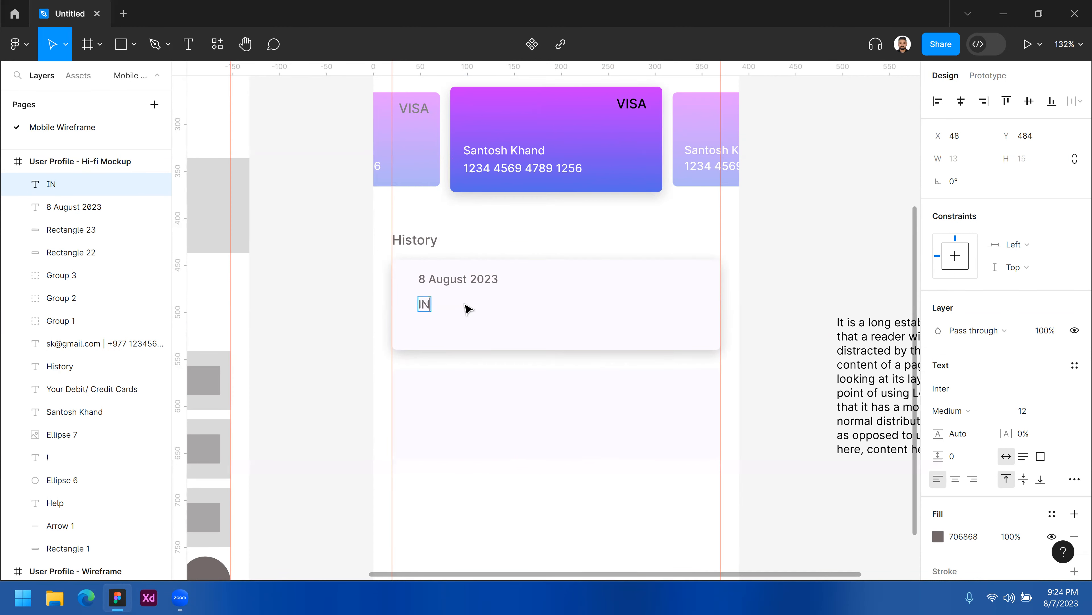
pyautogui.write('87023')
pyautogui.write('001')
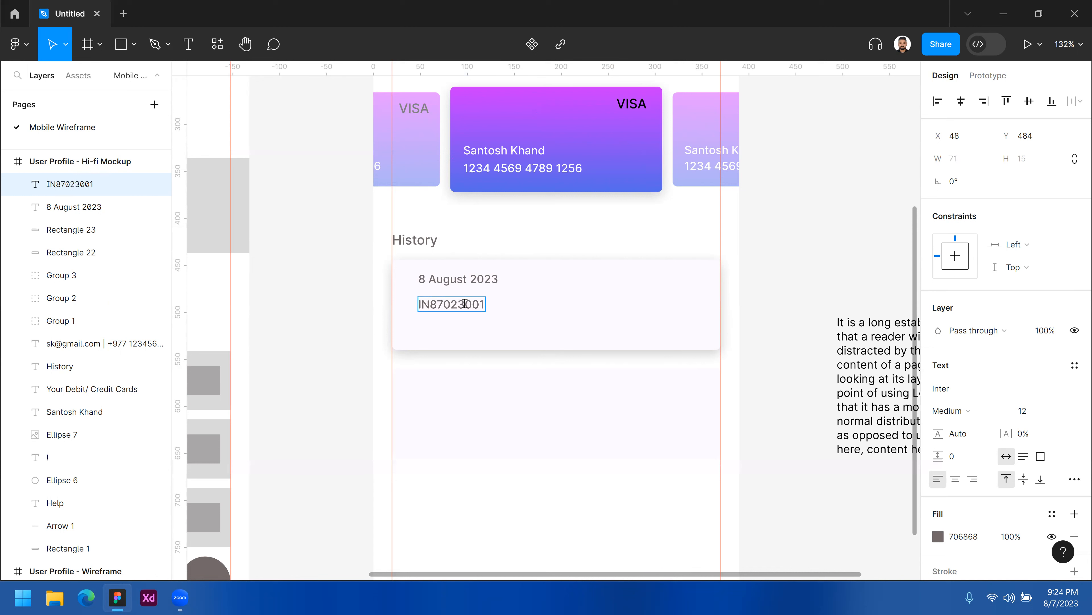
pyautogui.press('BackSpace')
pyautogui.write('8')
pyautogui.press('Escape')
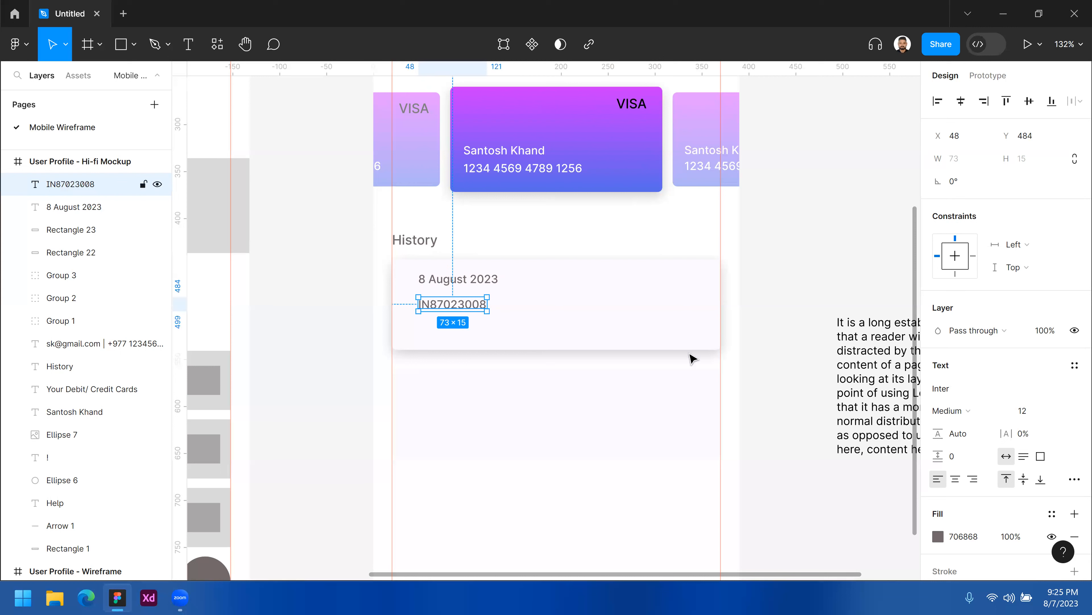
# Set the transaction ID label's font size to 18 and its weight to Bold.
pyautogui.click(1039, 413)
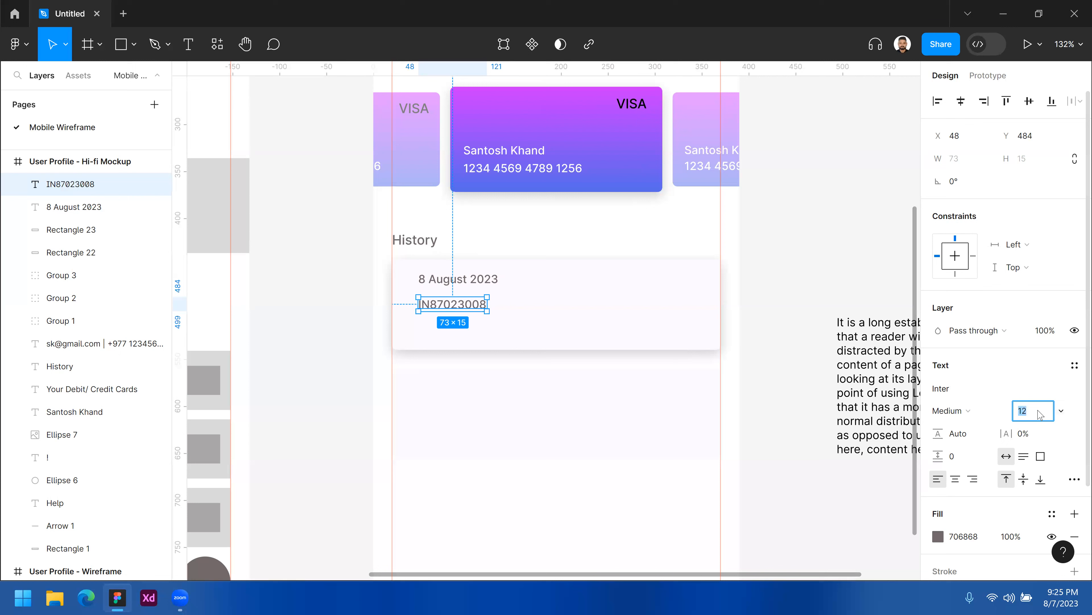
pyautogui.write('180')
pyautogui.press('BackSpace')
pyautogui.press('Return')
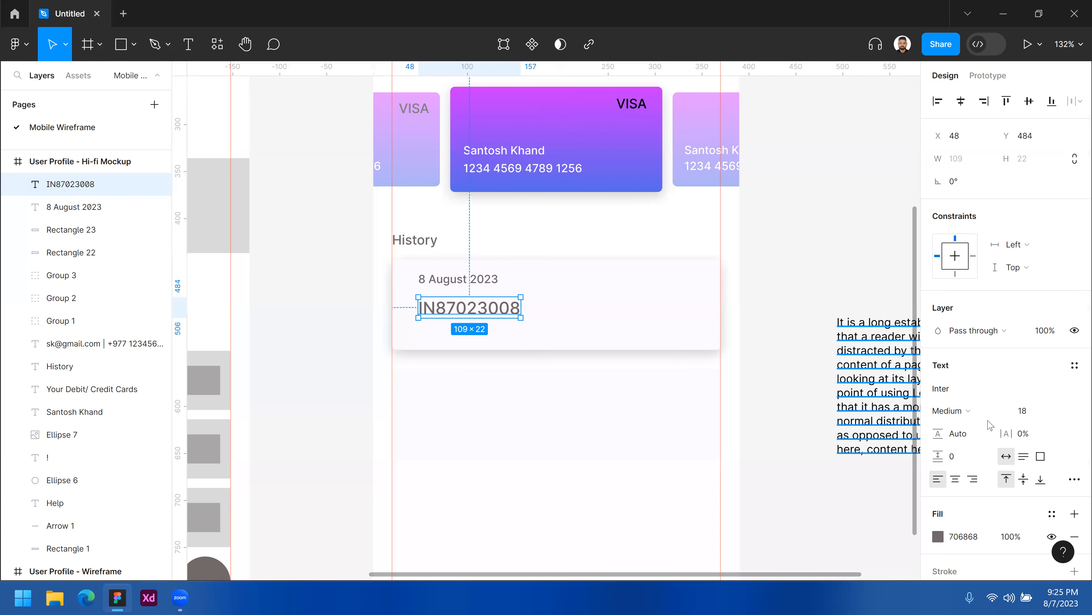
pyautogui.click(957, 413)
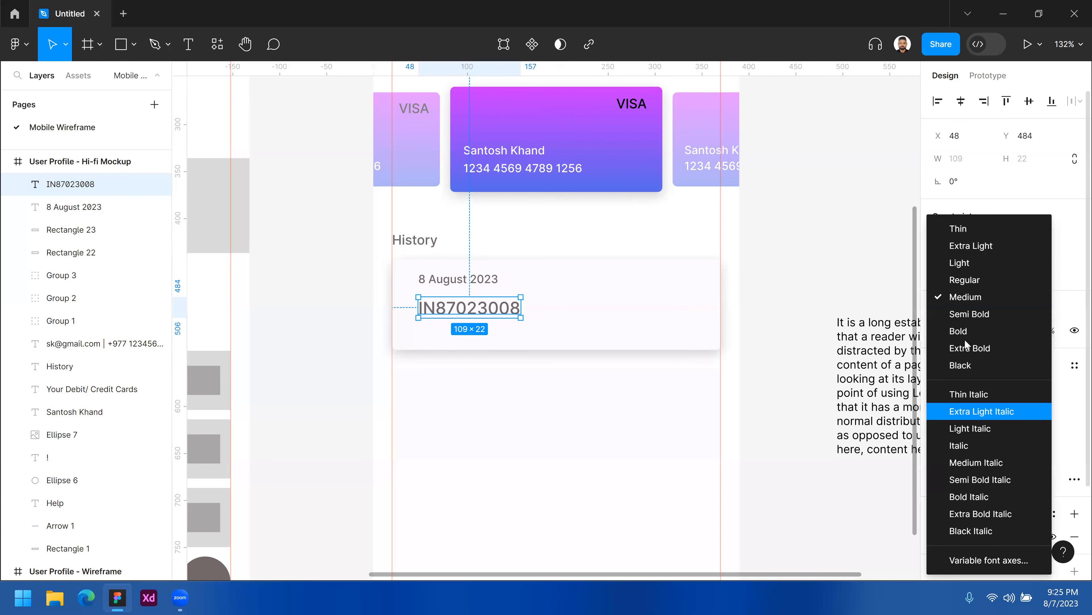
pyautogui.press('Return')
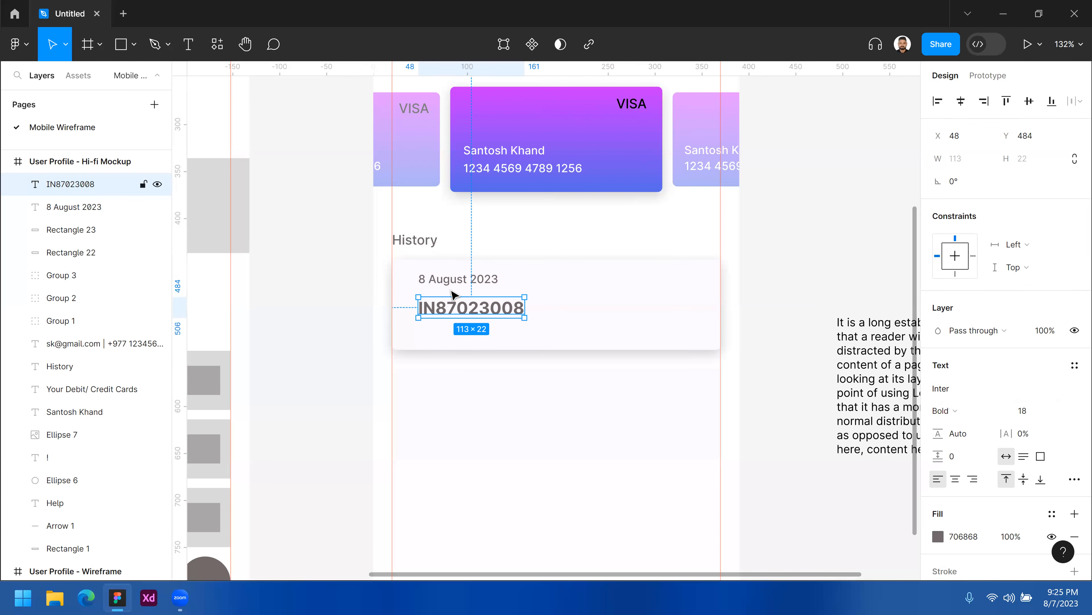
# Select both the date and transaction ID labels and nudge them down together by 10 px.
pyautogui.keyDown('shift'); pyautogui.click(455, 284); pyautogui.keyUp('shift')
pyautogui.hotkey('shift', 'Down')
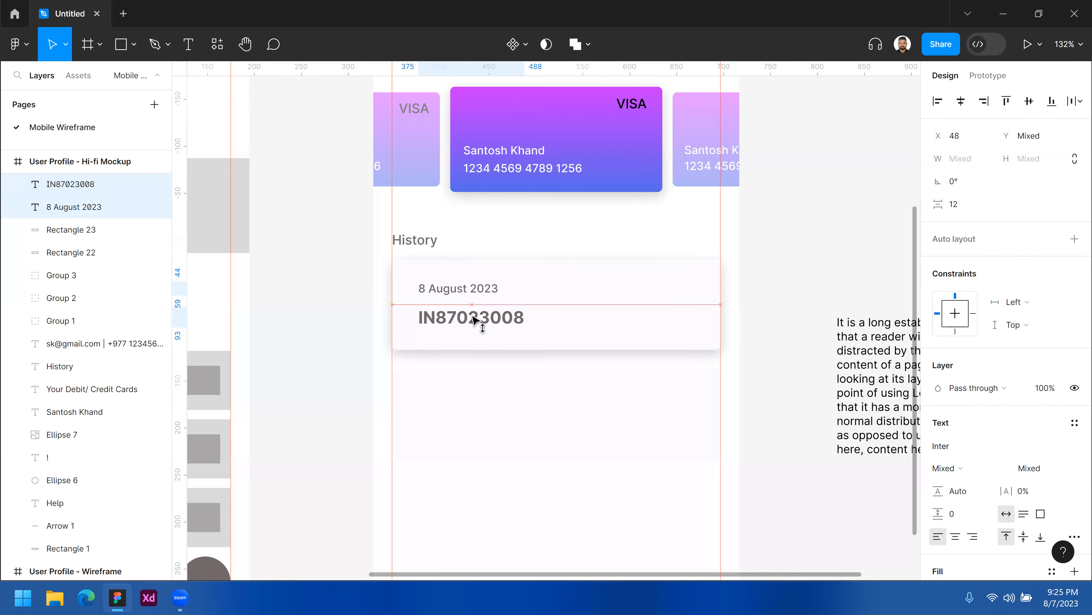
pyautogui.press('Escape')
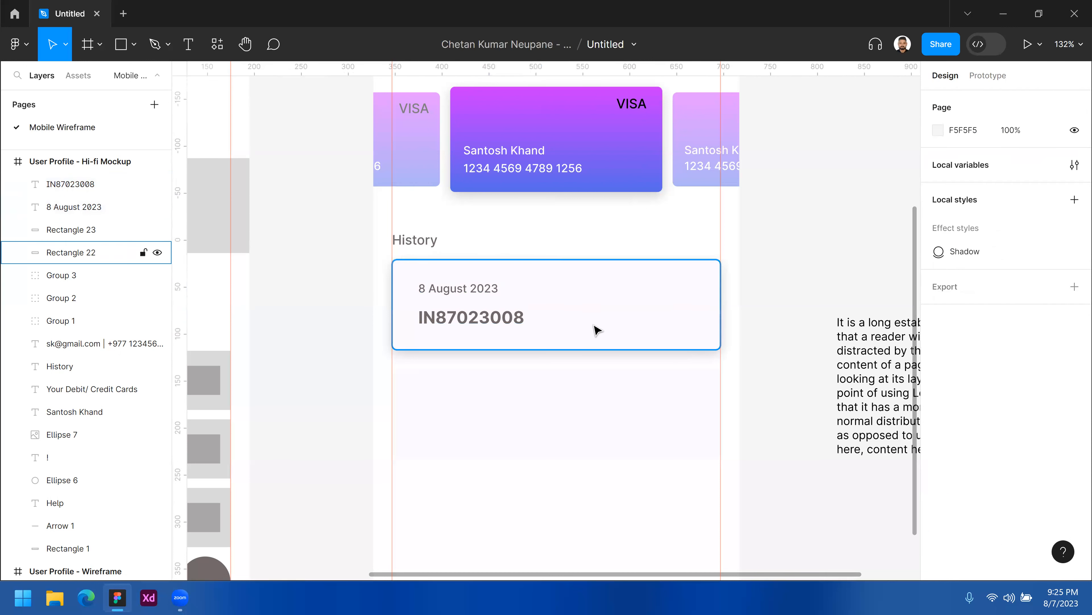
# Draw a rectangle about 136 px wide on the card's right side and set its height to 48.
pyautogui.moveTo(555, 321); pyautogui.dragTo(625, 325)
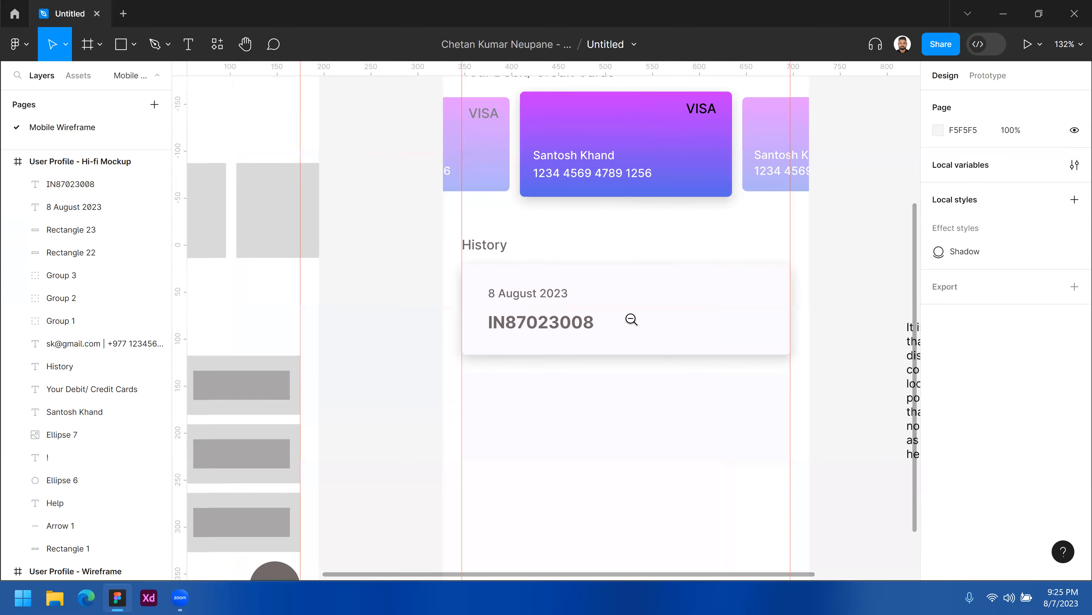
pyautogui.scroll(-3, 631, 319)
pyautogui.scroll(3, 631, 318)
pyautogui.moveTo(658, 301); pyautogui.dragTo(629, 315)
pyautogui.hscroll(3, 629, 315)
pyautogui.scroll(-2, 619, 298)
pyautogui.click(623, 303)
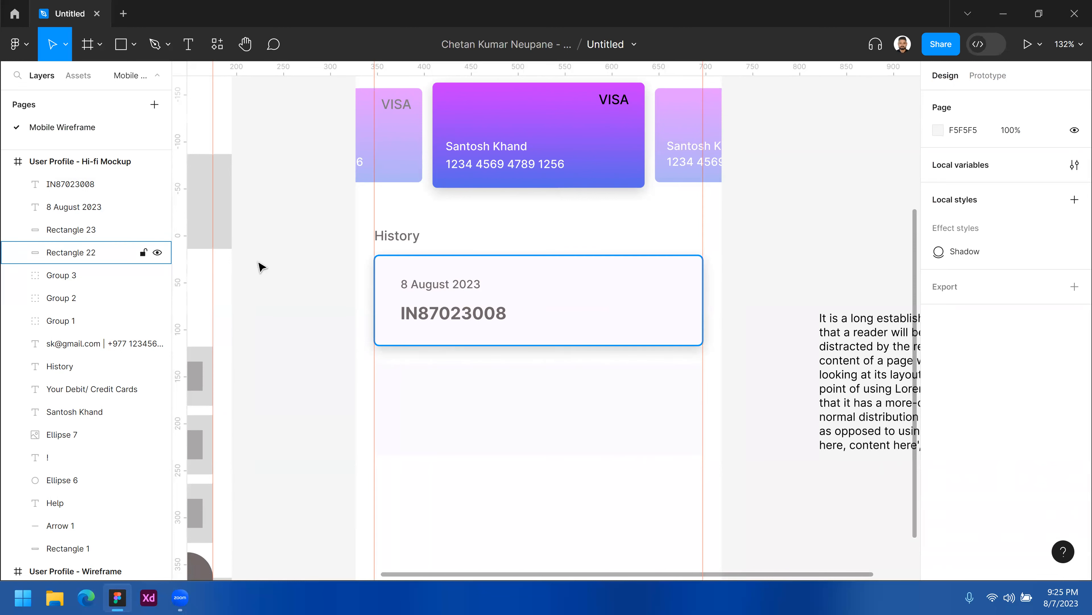
pyautogui.press('r')
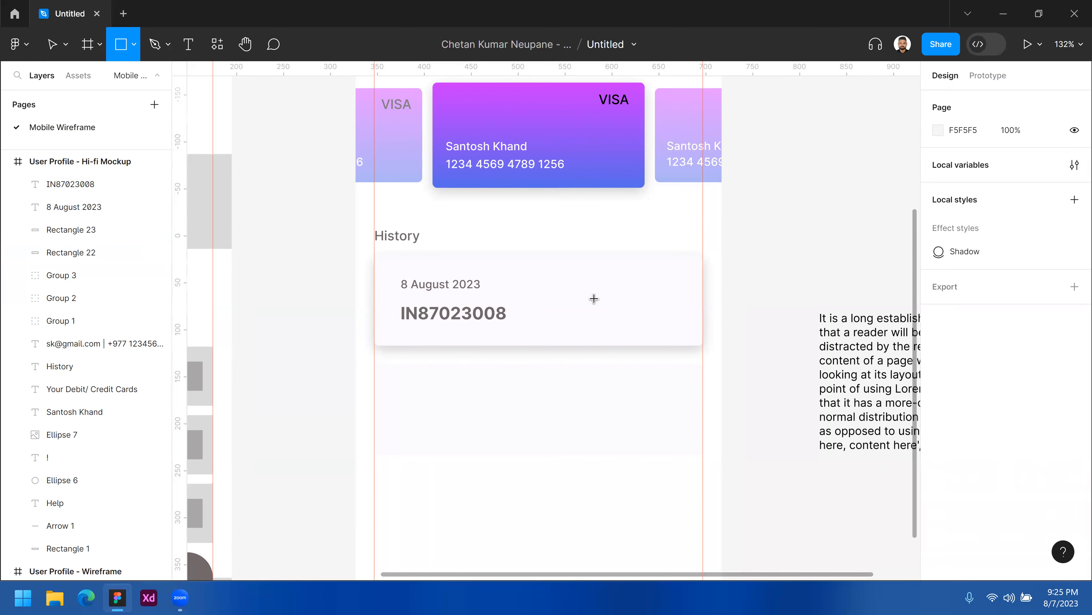
pyautogui.moveTo(554, 276); pyautogui.dragTo(602, 319)
pyautogui.moveTo(668, 311); pyautogui.dragTo(643, 307)
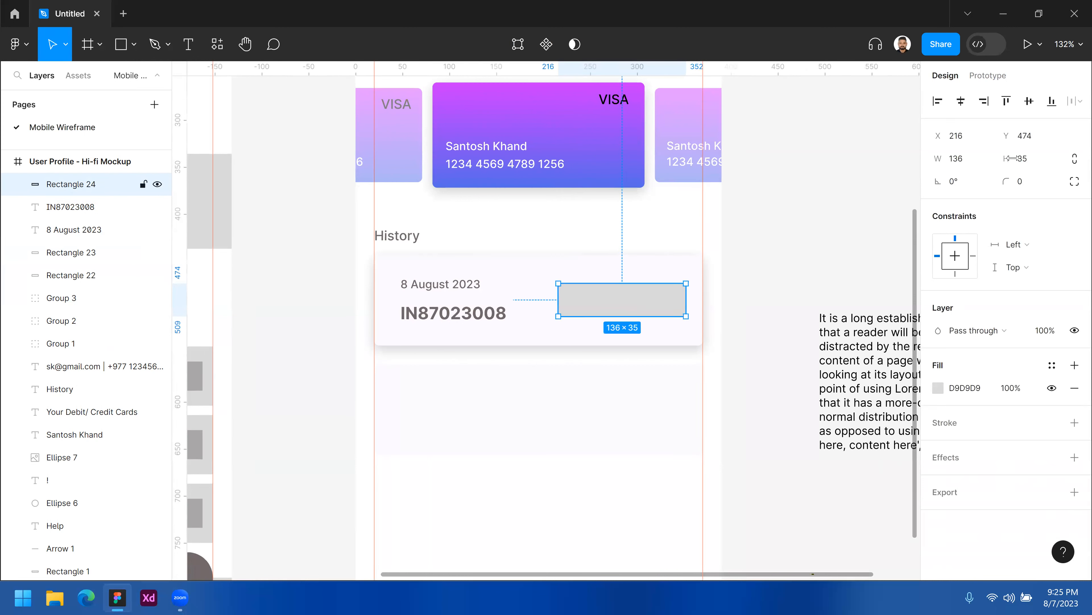
pyautogui.click(1040, 161)
pyautogui.write('48')
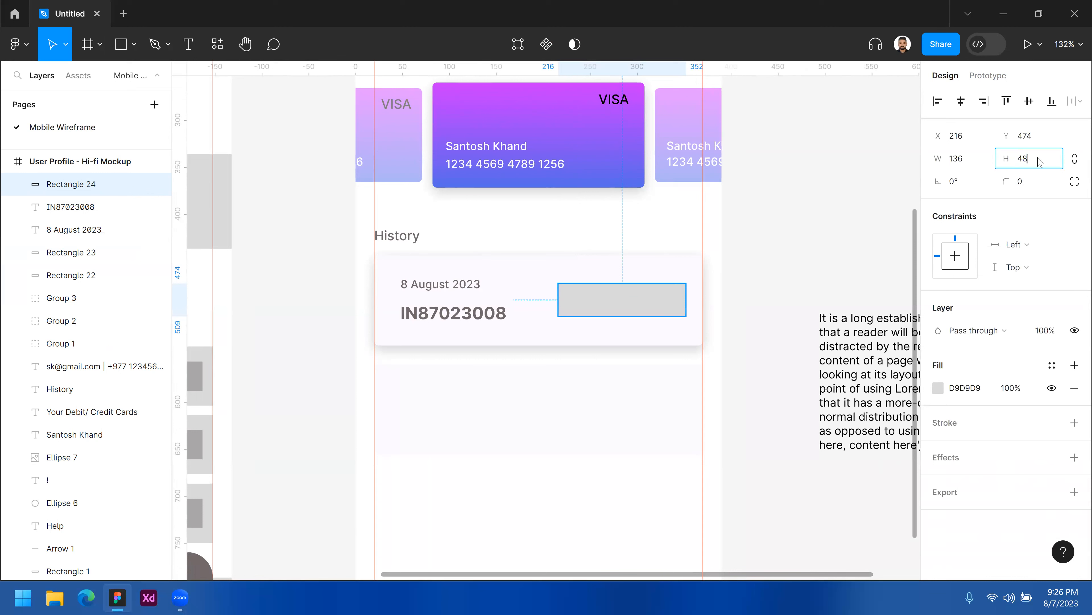
pyautogui.press('Return')
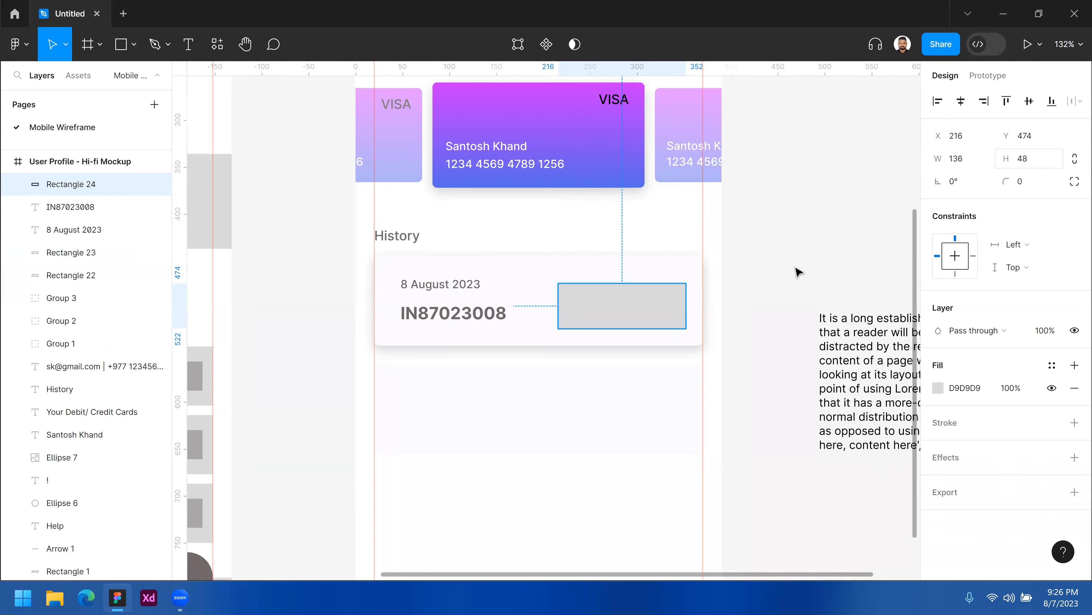
# Nudge the rectangle slightly into place and set its corner radius to 5.
pyautogui.moveTo(647, 291); pyautogui.dragTo(652, 294)
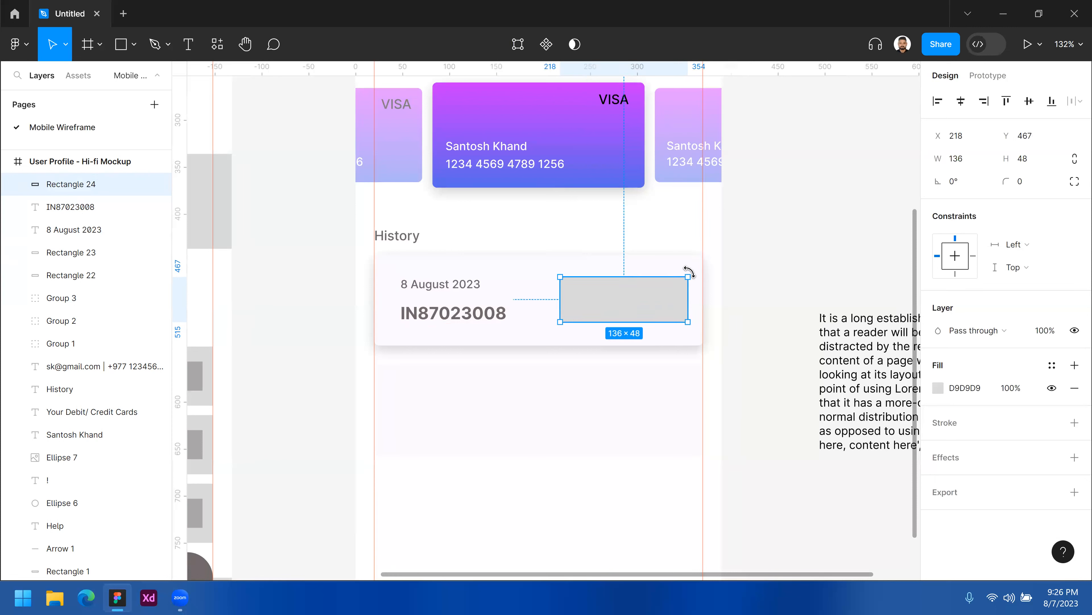
pyautogui.click(1034, 184)
pyautogui.write('5')
pyautogui.press('Return')
# Duplicate the date label onto the grey rectangle and bring the copy in front of the rectangle.
pyautogui.click(656, 253)
pyautogui.keyDown('ctrl'); pyautogui.click(654, 254); pyautogui.keyUp('ctrl')
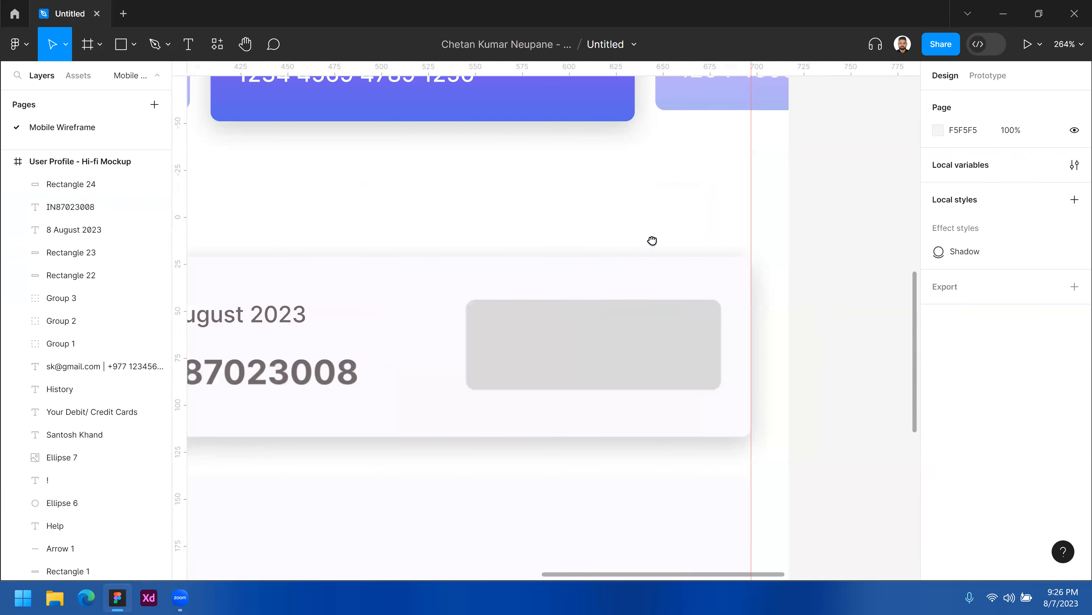
pyautogui.scroll(-3, 611, 279)
pyautogui.click(617, 270)
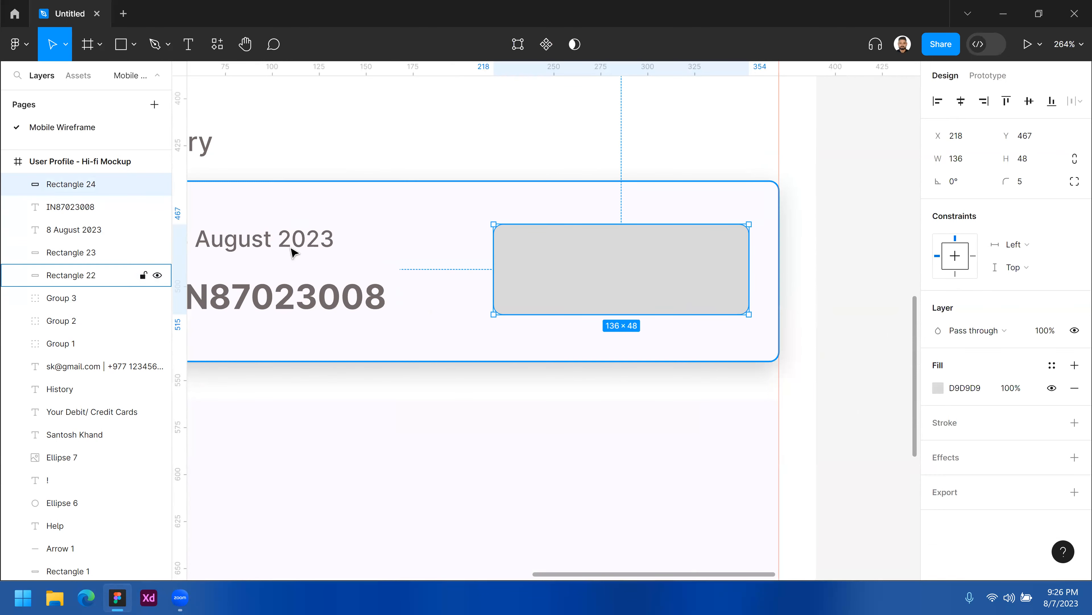
pyautogui.moveTo(254, 238); pyautogui.dragTo(619, 269)
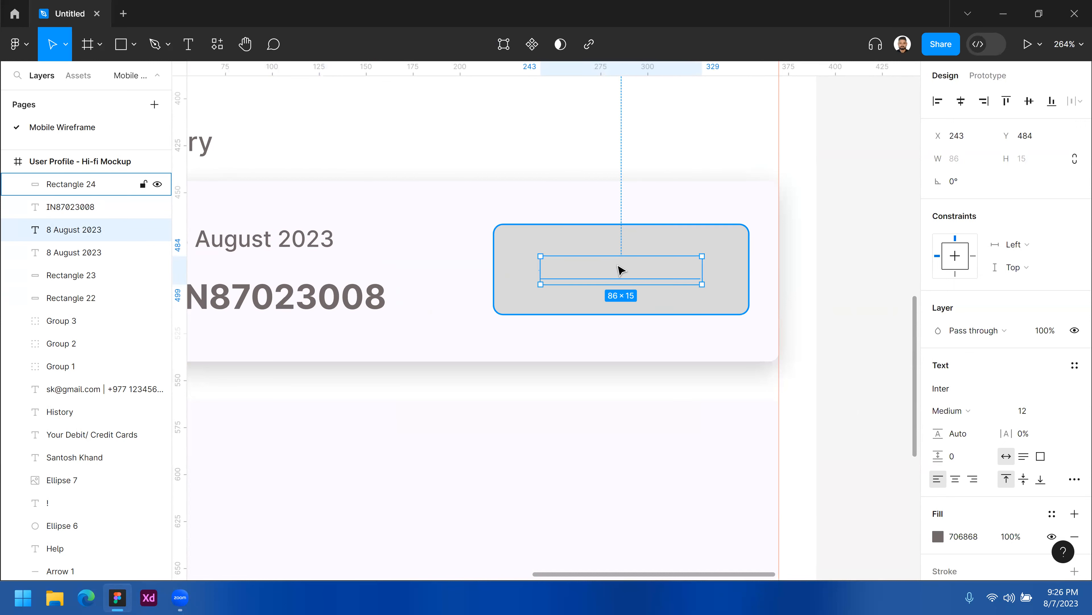
pyautogui.hotkey('ctrl', ']')
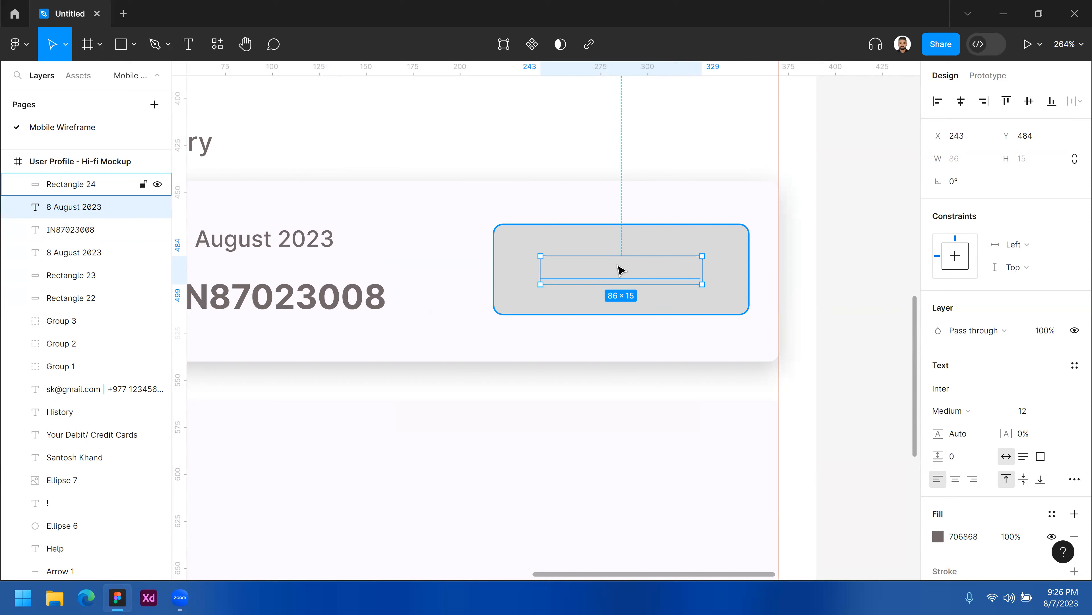
pyautogui.hotkey('ctrl', ']')
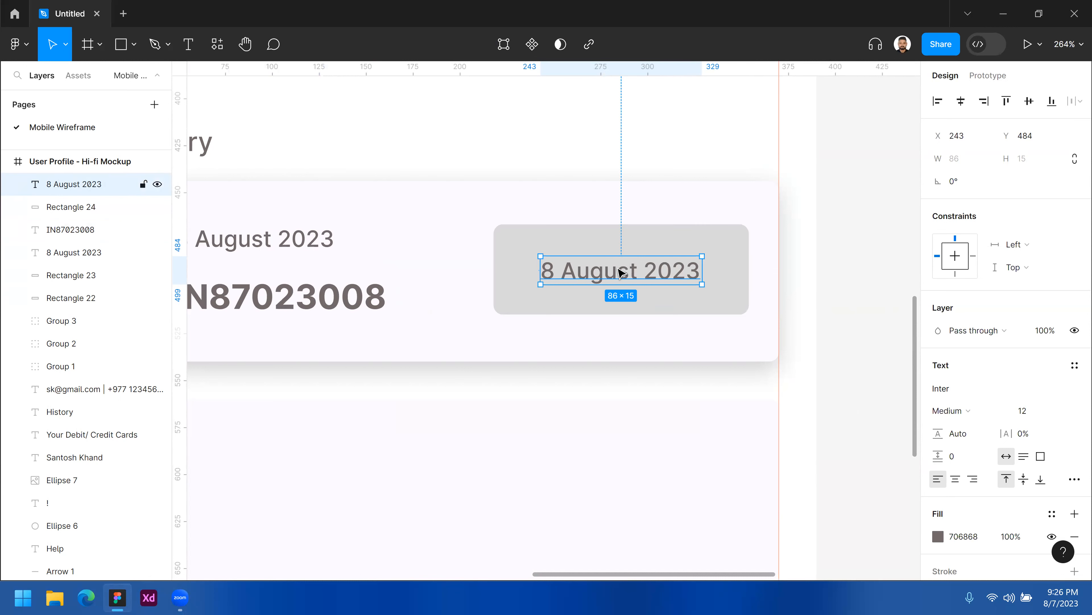
pyautogui.click(714, 241)
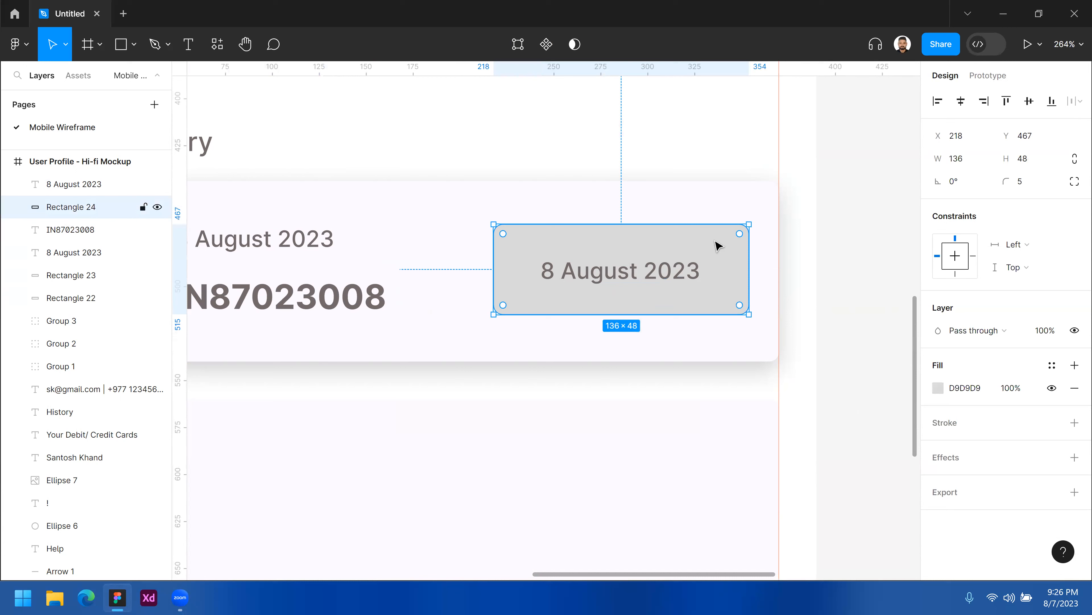
pyautogui.scroll(2, 673, 241)
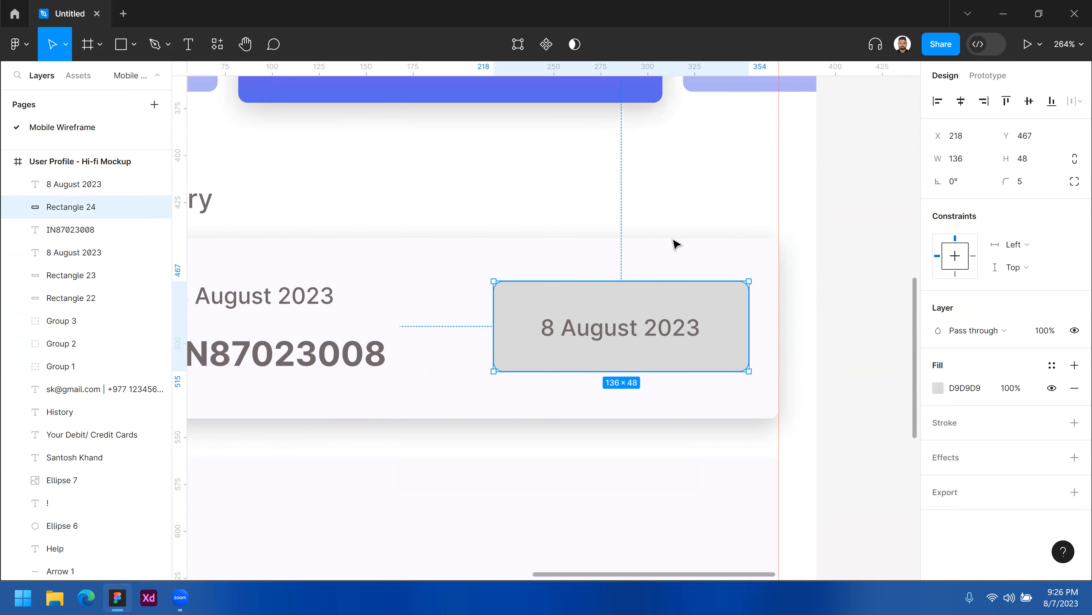
pyautogui.scroll(-5, 624, 205)
pyautogui.scroll(2, 610, 247)
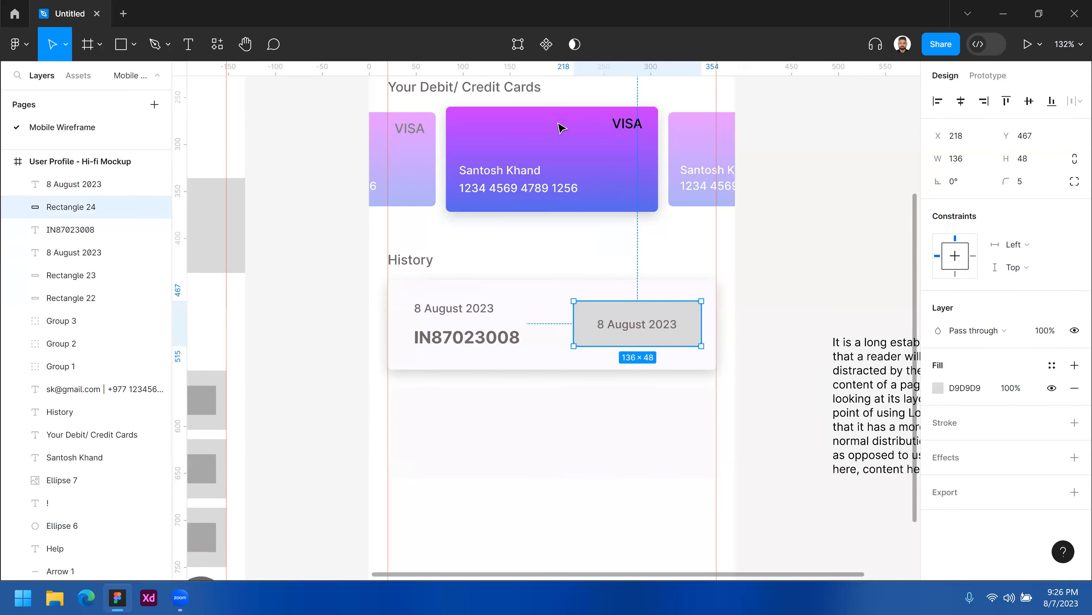
# Create a color variable named "Primary Color" from the credit card's gradient fill.
pyautogui.click(574, 148)
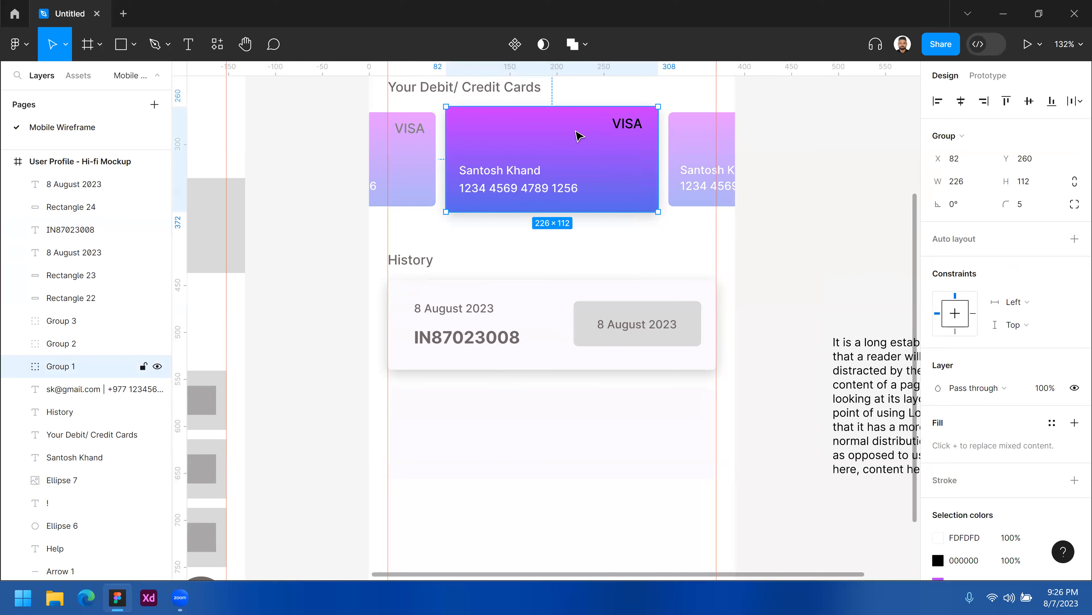
pyautogui.scroll(-3, 982, 409)
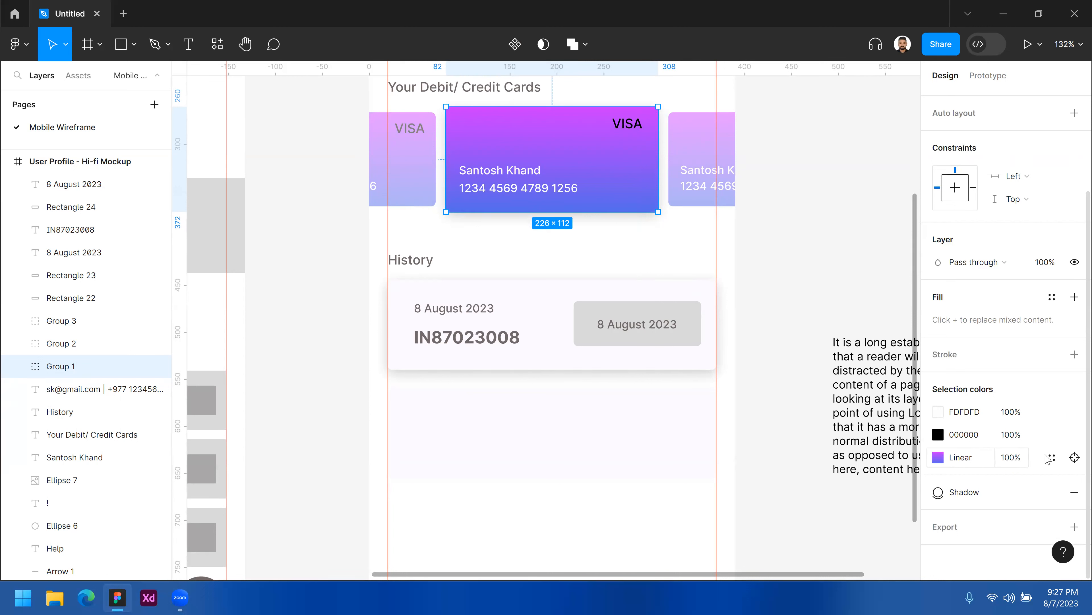
pyautogui.click(1052, 458)
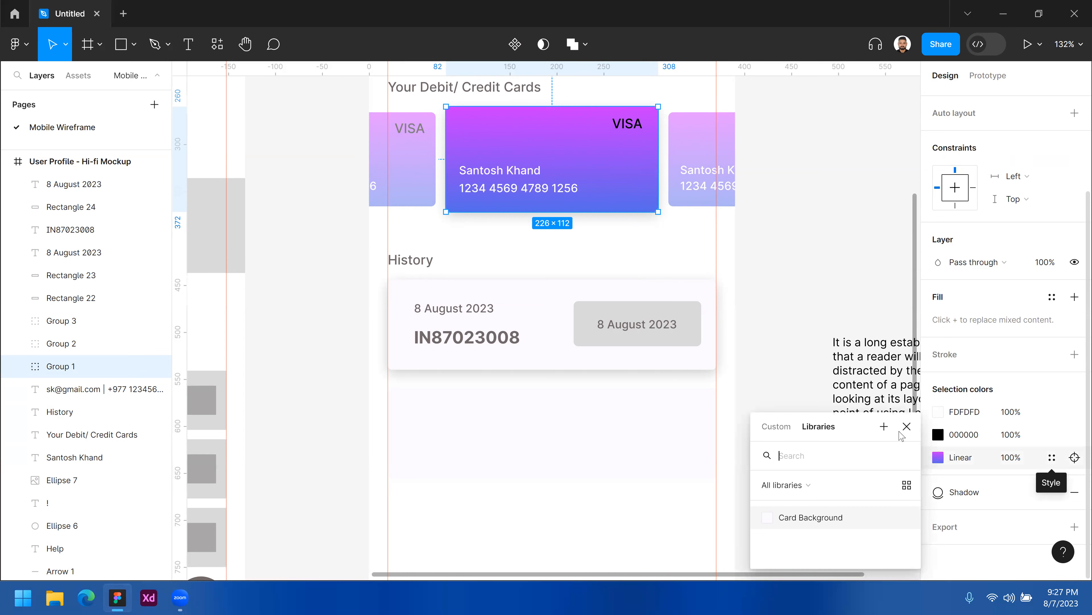
pyautogui.click(887, 430)
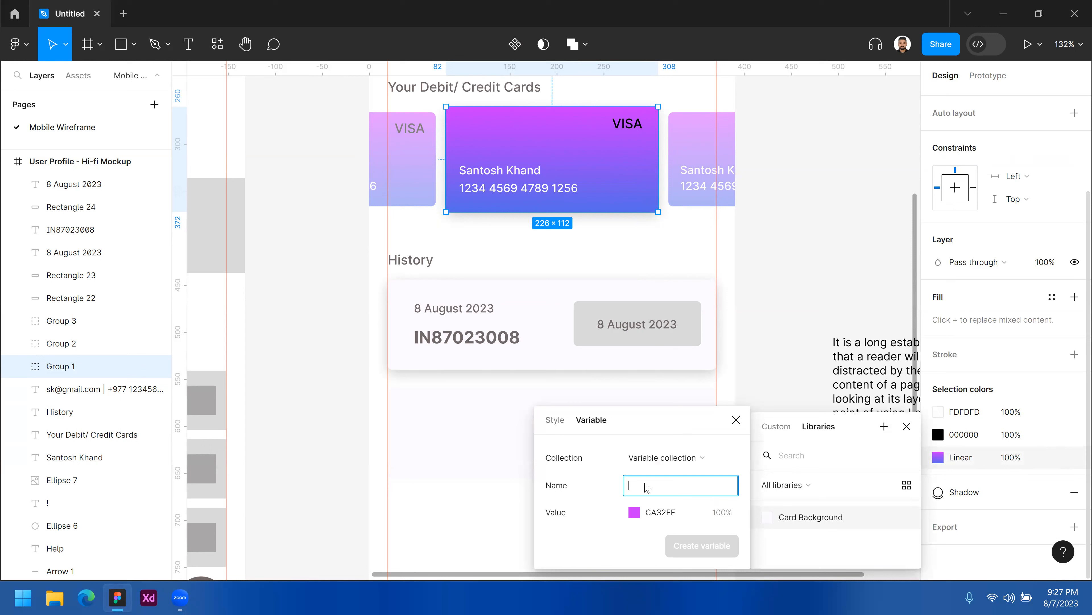
pyautogui.write('Primary')
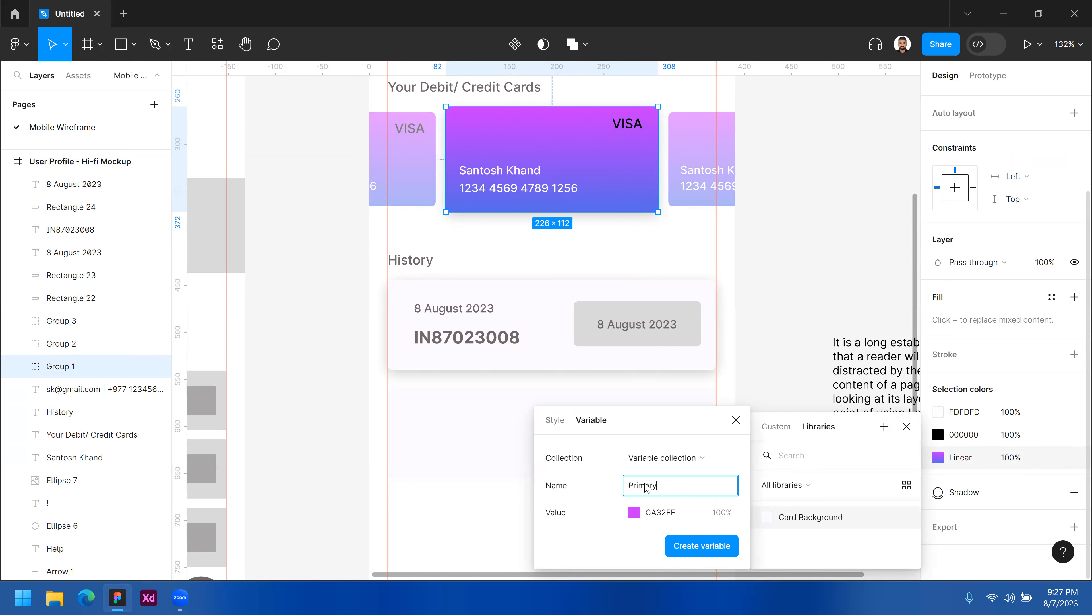
pyautogui.write(' Color')
pyautogui.click(713, 549)
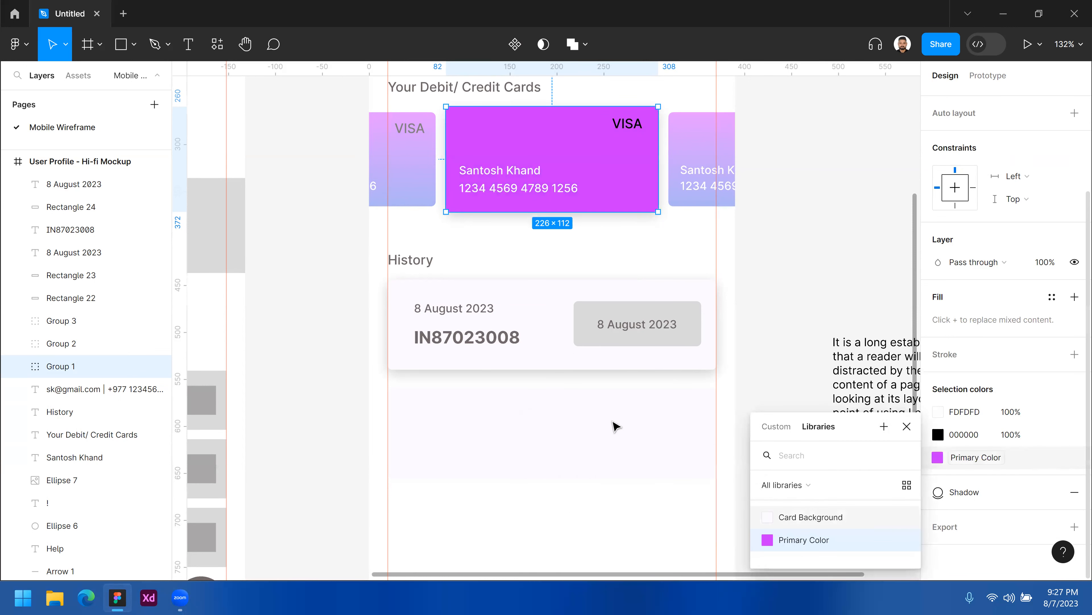
# Apply the Primary Color variable to the fill of the badge rectangle on the history card.
pyautogui.click(694, 316)
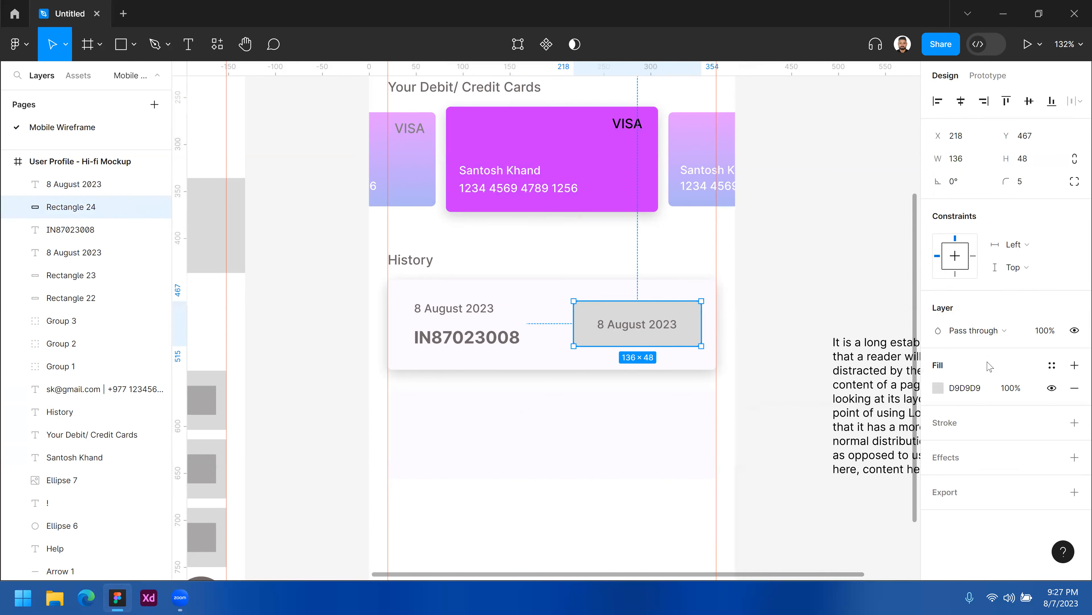
pyautogui.click(1053, 366)
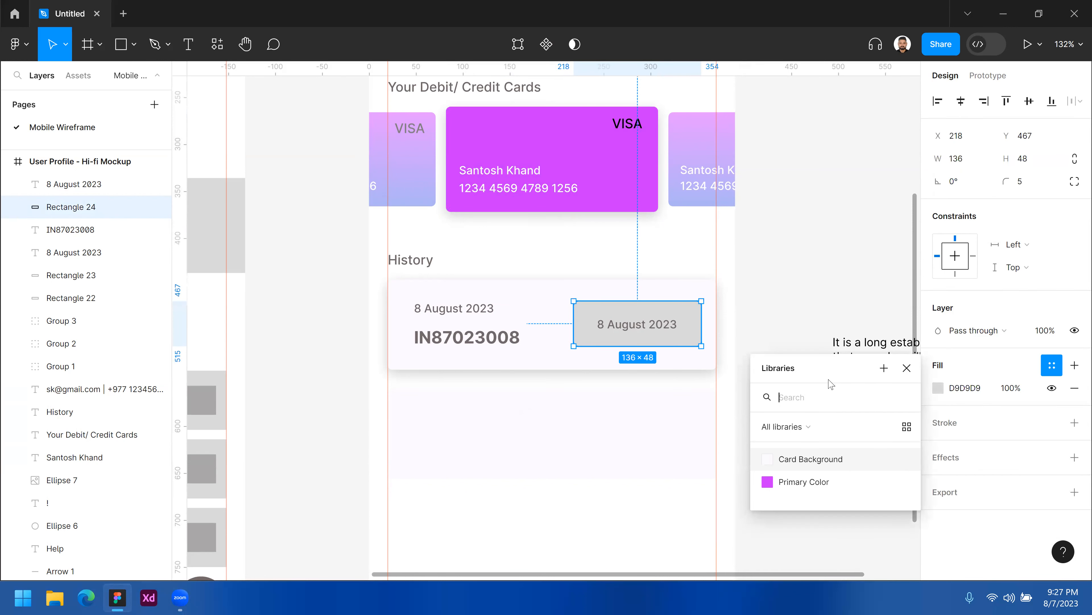
pyautogui.click(802, 485)
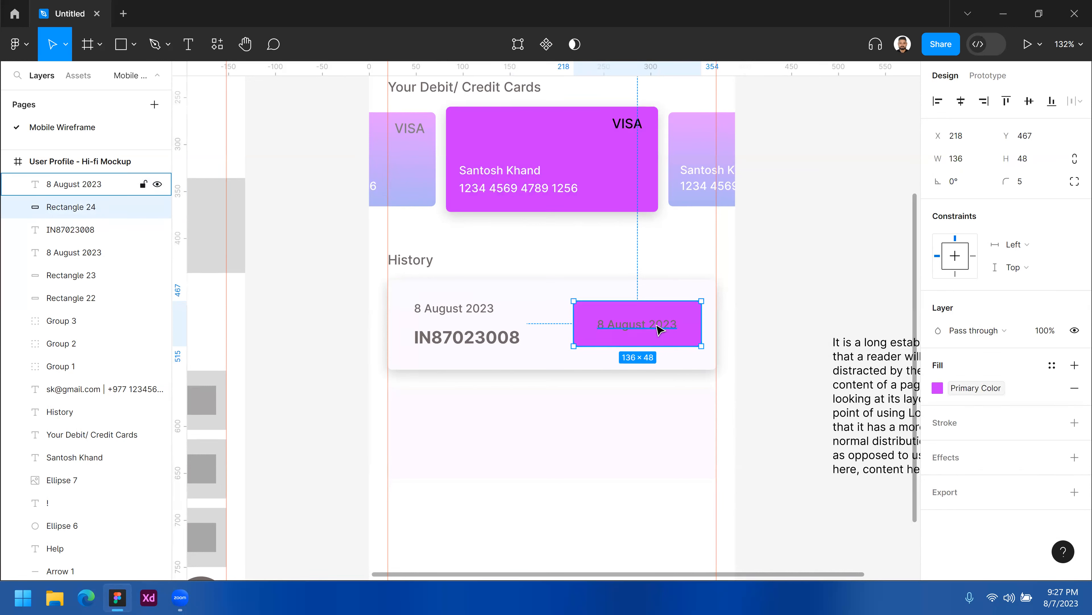
# Set the badge's date label to Semi Bold weight with a white FFFFFF fill.
pyautogui.click(677, 329)
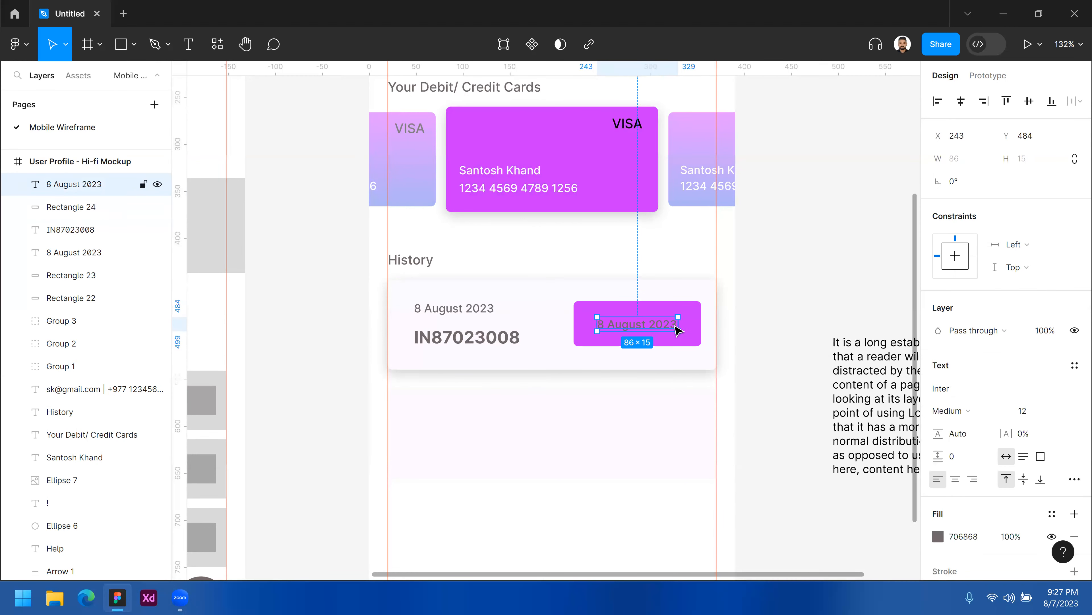
pyautogui.click(967, 410)
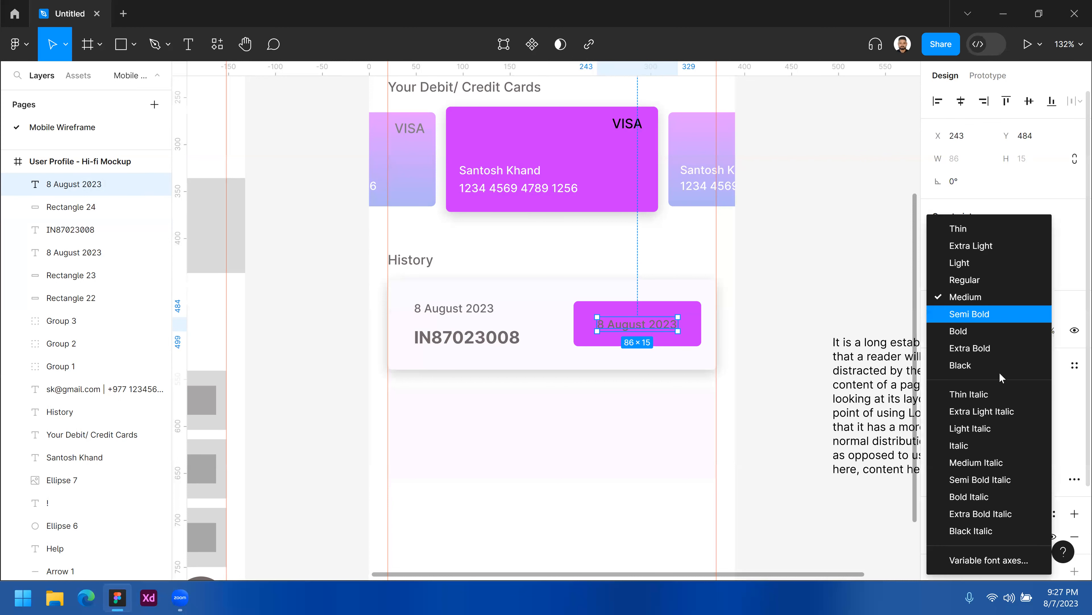
pyautogui.press('Return')
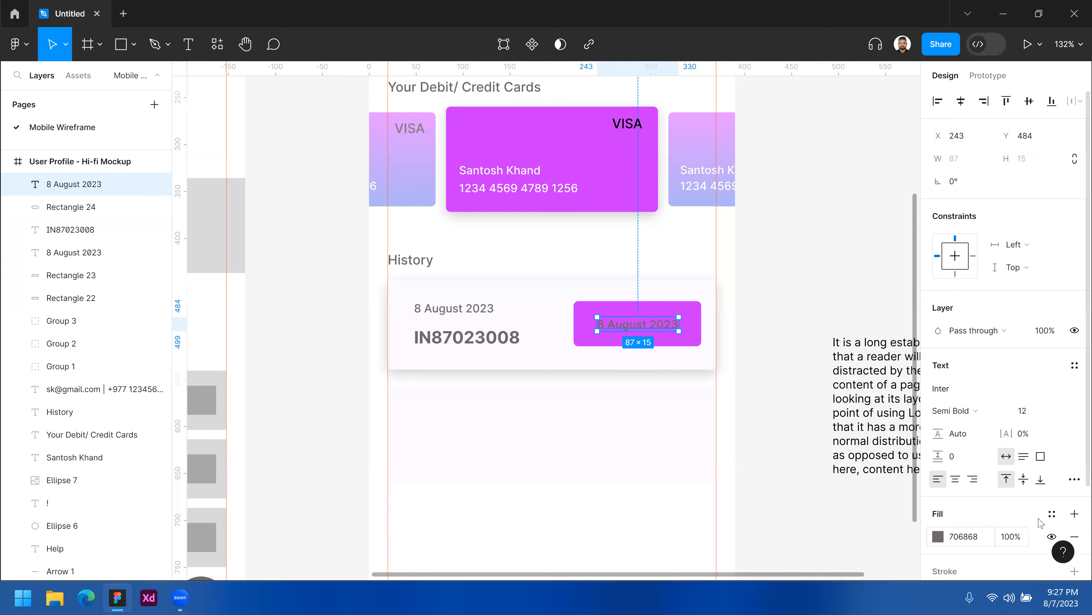
pyautogui.scroll(-3, 971, 484)
pyautogui.click(937, 424)
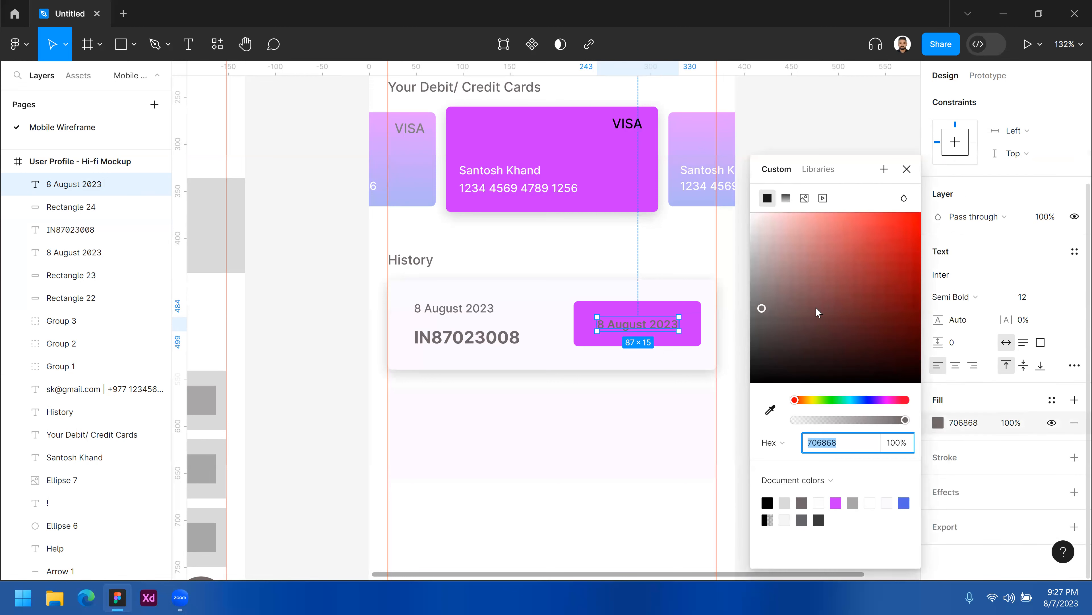
pyautogui.write('FFFFFF')
pyautogui.press('Return')
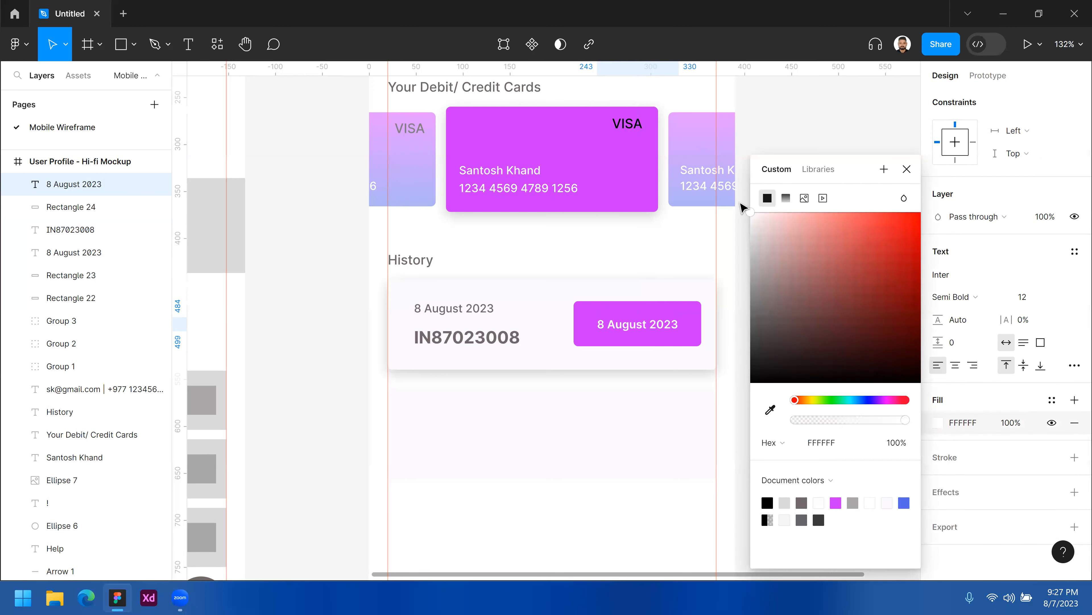
# Delete the empty placeholder card rectangle below the history card.
pyautogui.click(669, 525)
pyautogui.scroll(-1, 666, 522)
pyautogui.scroll(1, 619, 469)
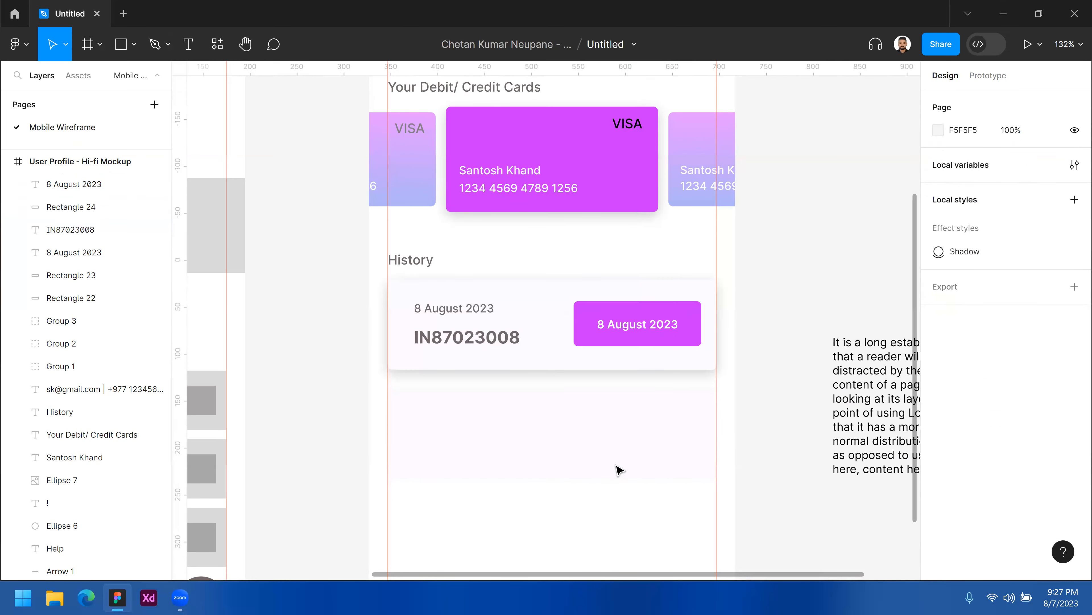
pyautogui.scroll(-2, 572, 366)
pyautogui.click(591, 400)
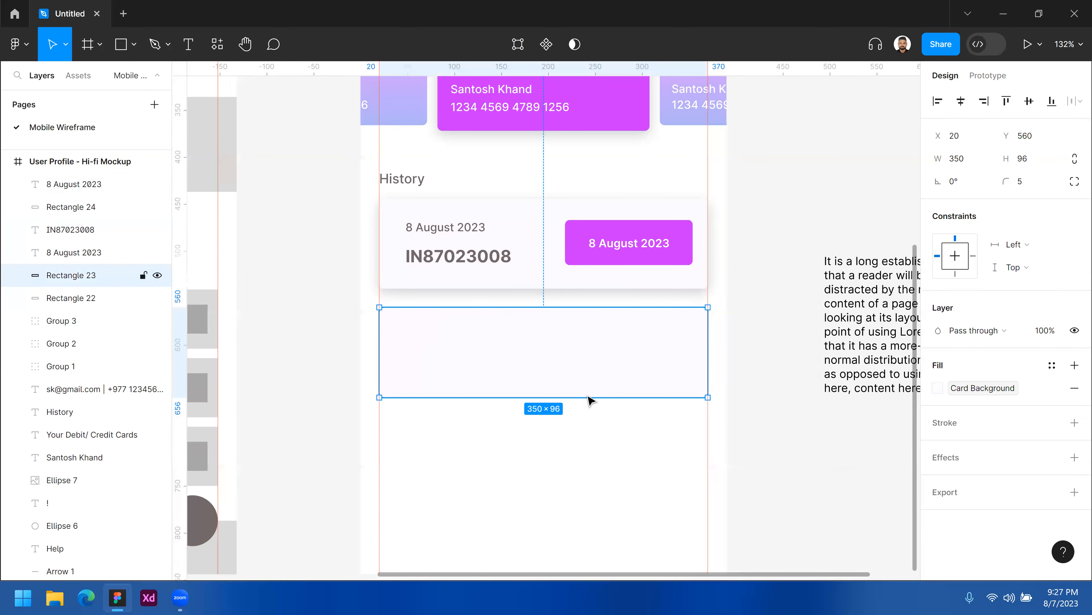
pyautogui.press('Delete')
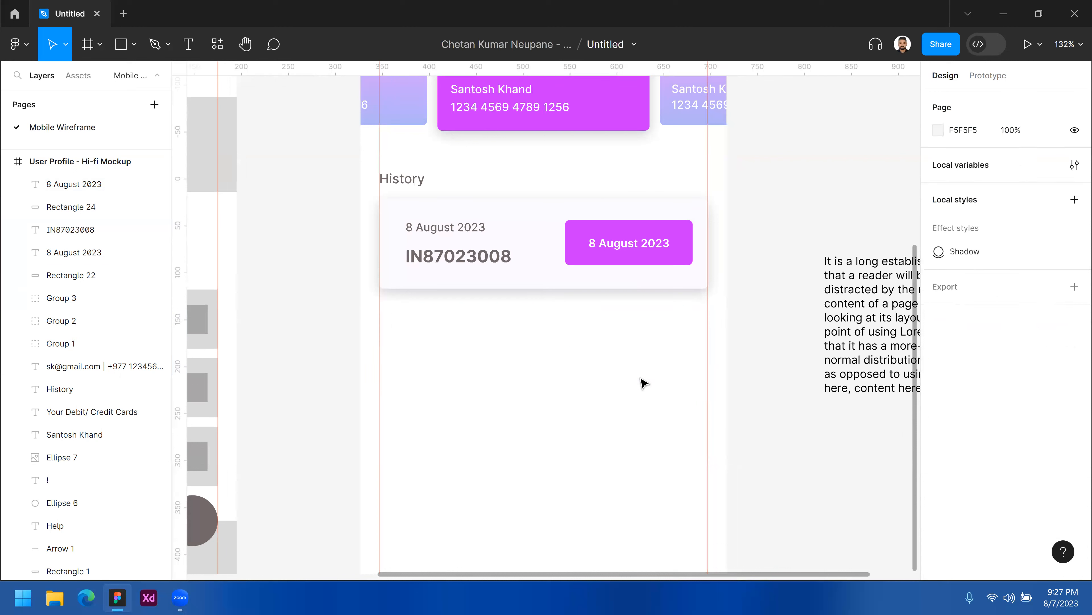
# Duplicate the whole history card and nudge the copy to sit 12 px below the original.
pyautogui.moveTo(426, 218); pyautogui.dragTo(662, 322)
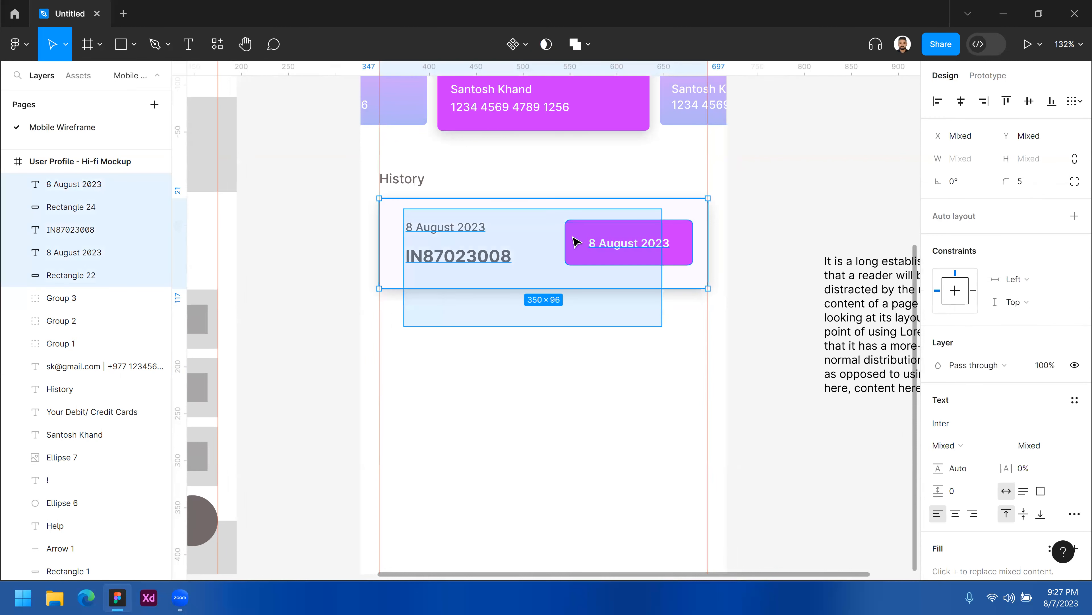
pyautogui.hotkey('ctrl', 'd')
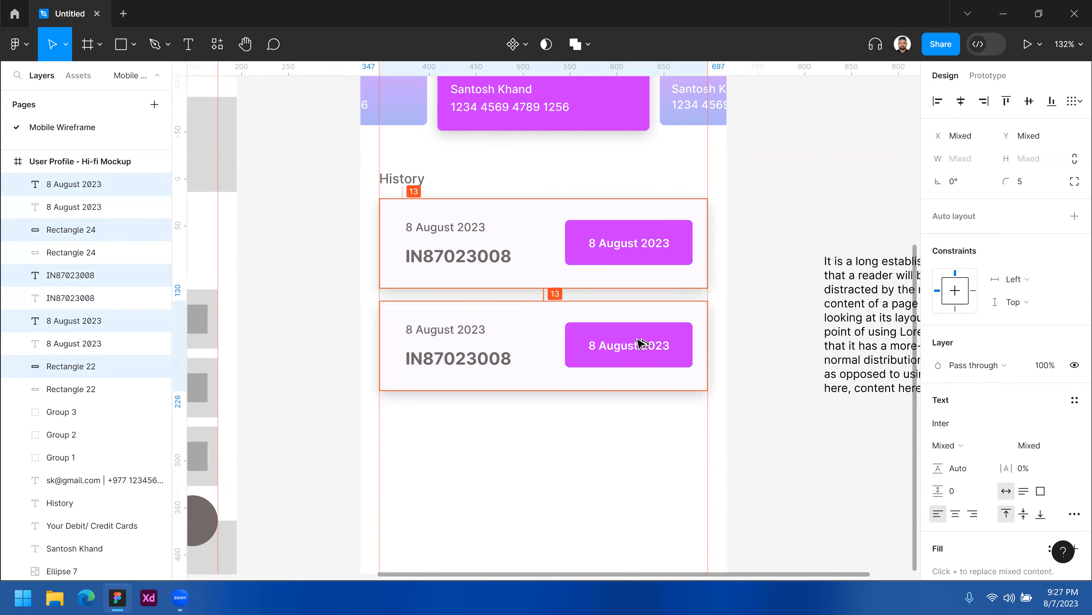
pyautogui.press('Up')
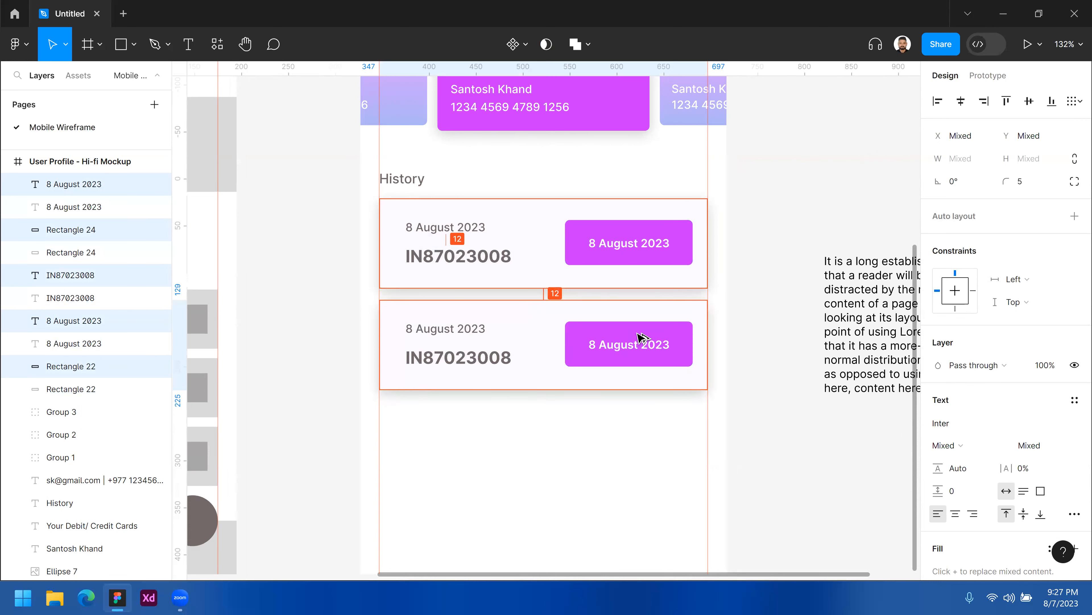
pyautogui.press('Up')
pyautogui.press('Up')
pyautogui.press('Up')
pyautogui.press('Up')
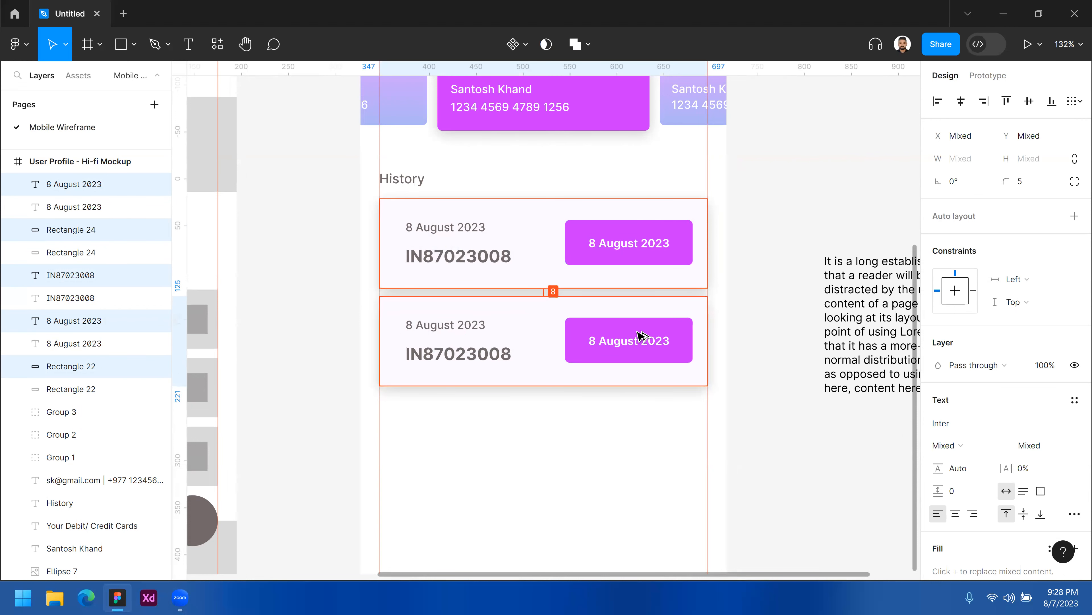
pyautogui.press('Down')
pyautogui.press('Down')
pyautogui.press('Down')
pyautogui.press('Down')
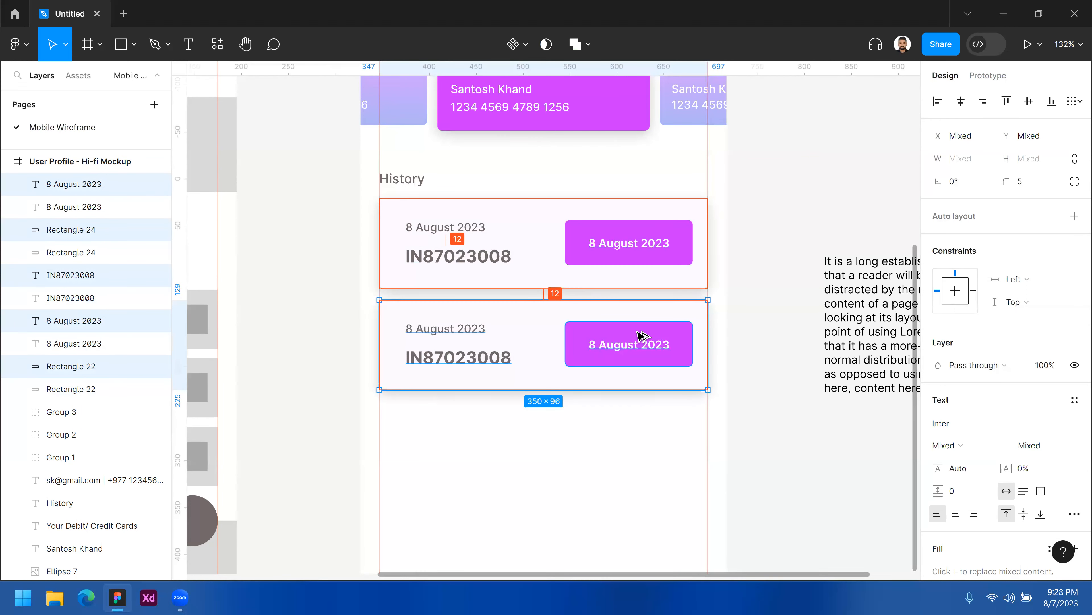
pyautogui.press('Up')
pyautogui.press('Up')
pyautogui.press('Up')
pyautogui.press('Up')
pyautogui.press('Up')
pyautogui.press('Up')
pyautogui.press('Down')
pyautogui.press('Down')
pyautogui.press('Down')
pyautogui.press('Down')
pyautogui.press('Down')
pyautogui.press('Down')
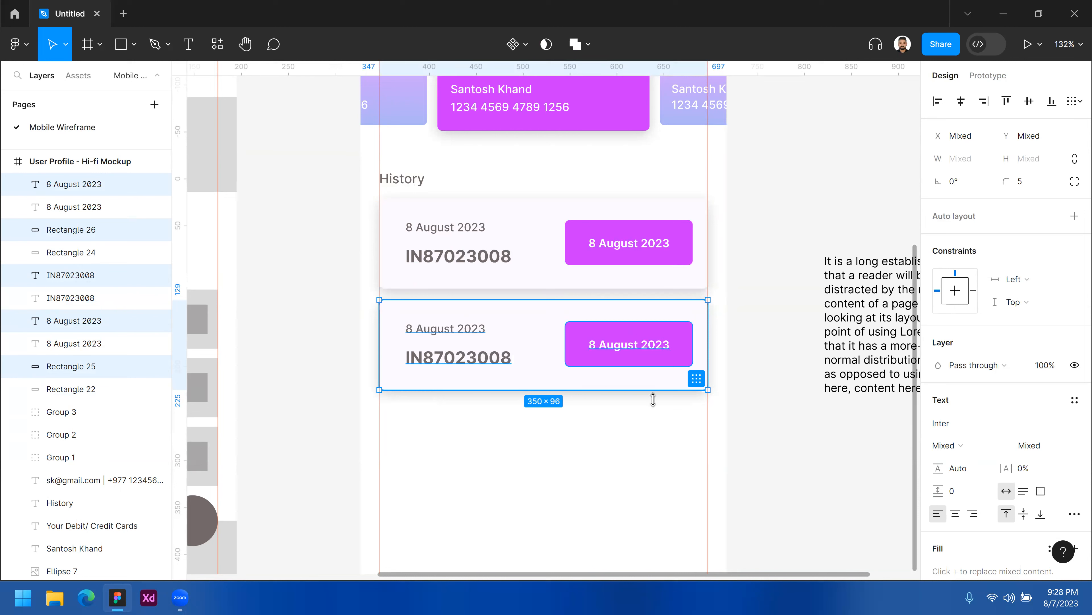
# Group the elements of each history card into its own group.
pyautogui.click(551, 431)
pyautogui.click(546, 327)
pyautogui.keyDown('shift'); pyautogui.click(546, 275); pyautogui.keyUp('shift')
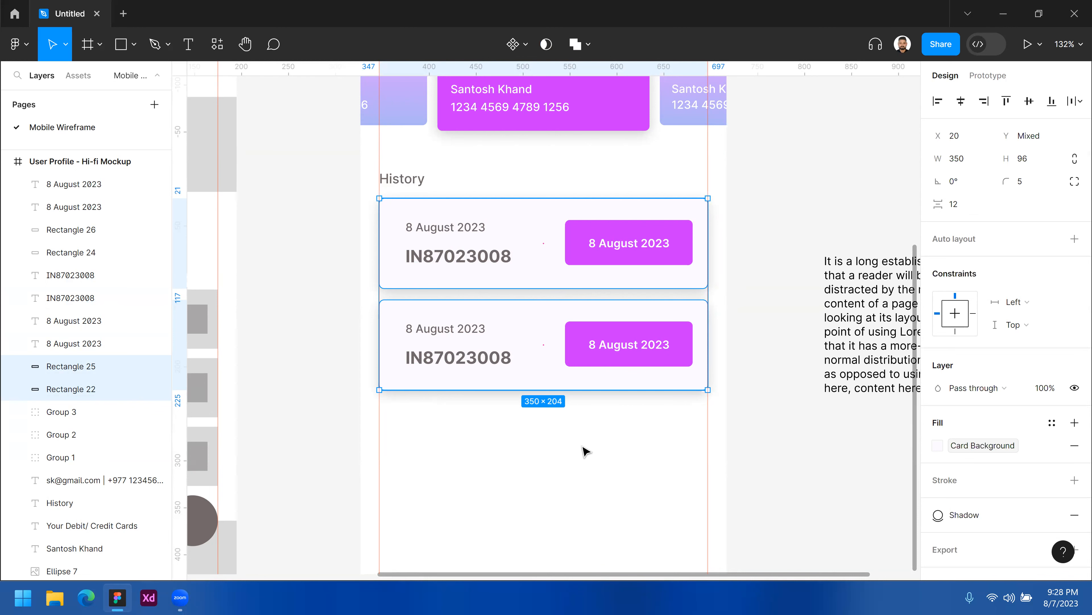
pyautogui.moveTo(371, 206); pyautogui.dragTo(707, 282)
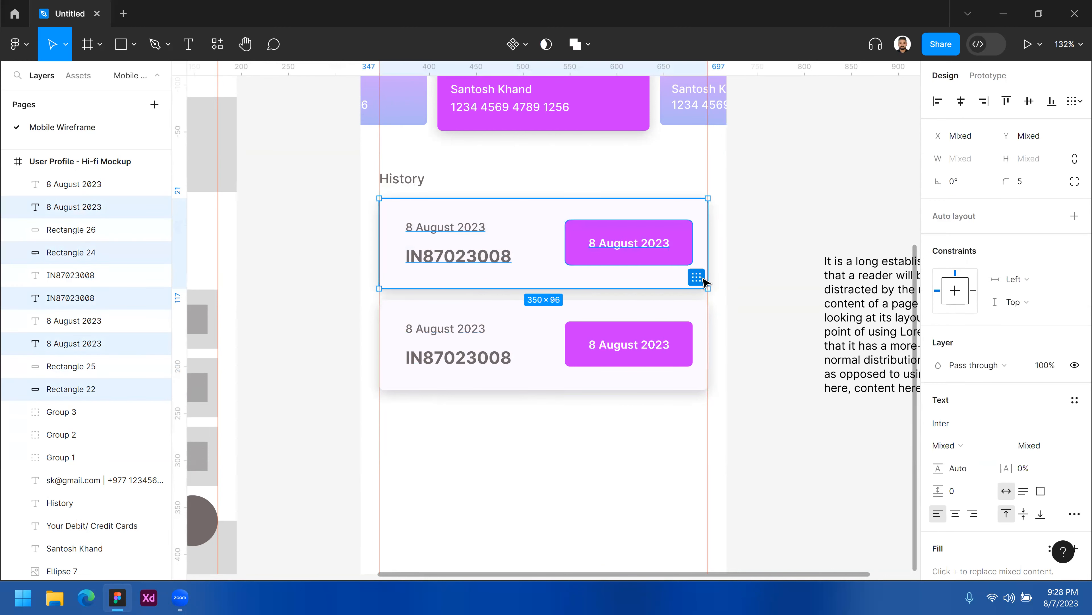
pyautogui.hotkey('ctrl', 'g')
pyautogui.click(671, 405)
pyautogui.moveTo(678, 406); pyautogui.dragTo(404, 317)
pyautogui.hotkey('ctrl', 'g')
# Select both card groups and set the vertical spacing between them to 8.
pyautogui.click(529, 454)
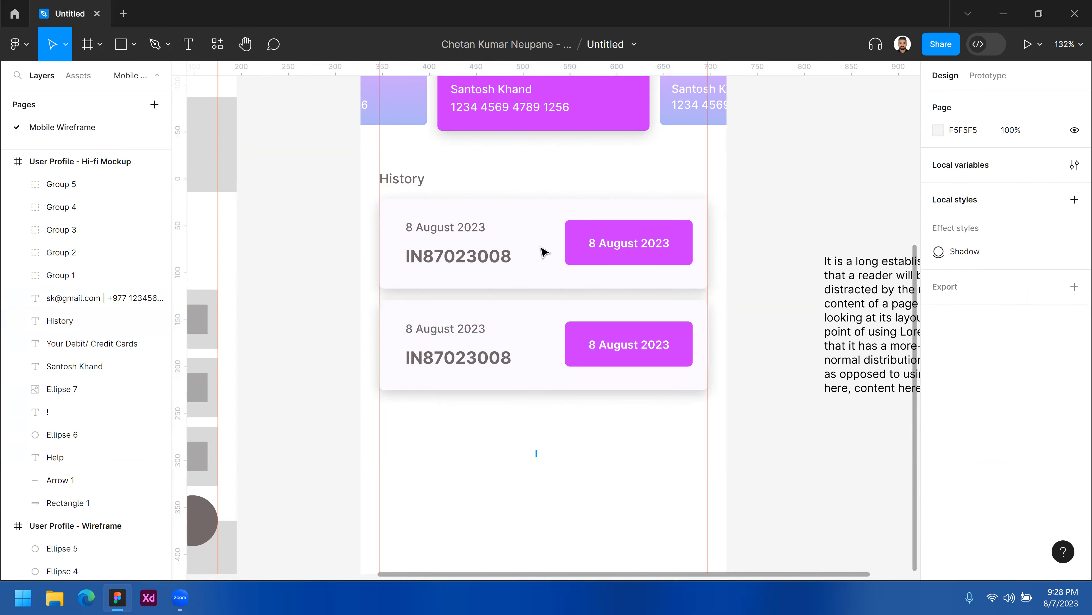
pyautogui.moveTo(538, 456); pyautogui.dragTo(538, 245)
pyautogui.click(958, 228)
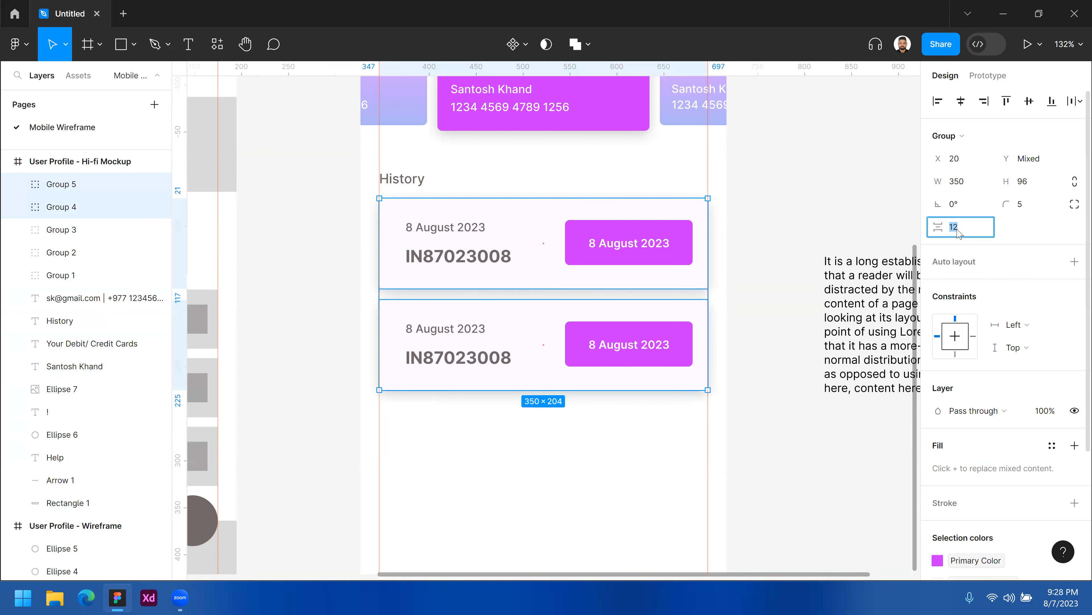
pyautogui.press('Return')
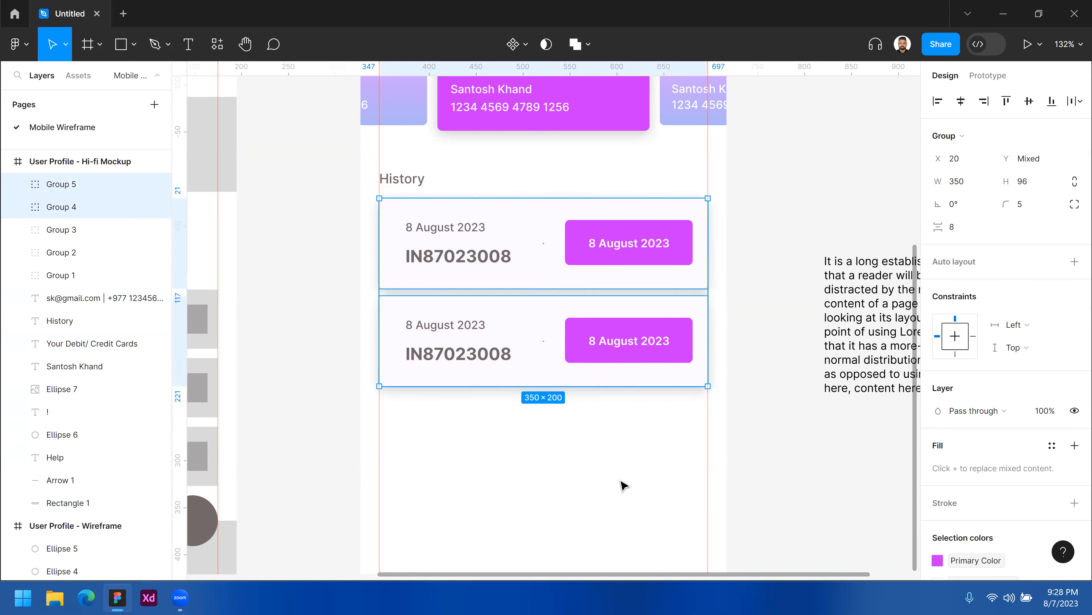
pyautogui.click(626, 486)
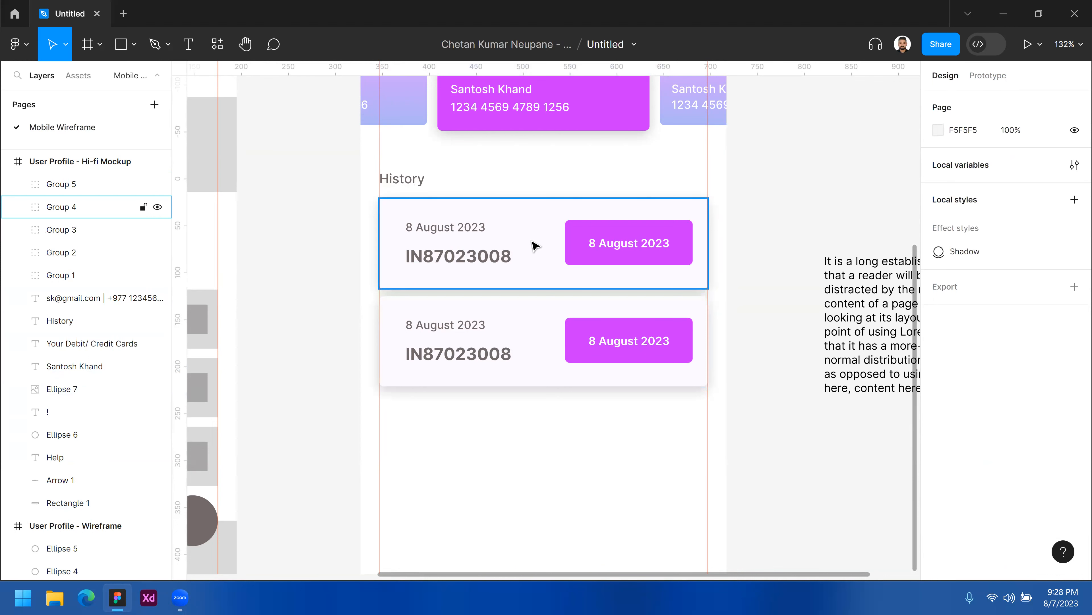
# Remove the Shadow effect from the second card's background rectangle.
pyautogui.click(496, 230)
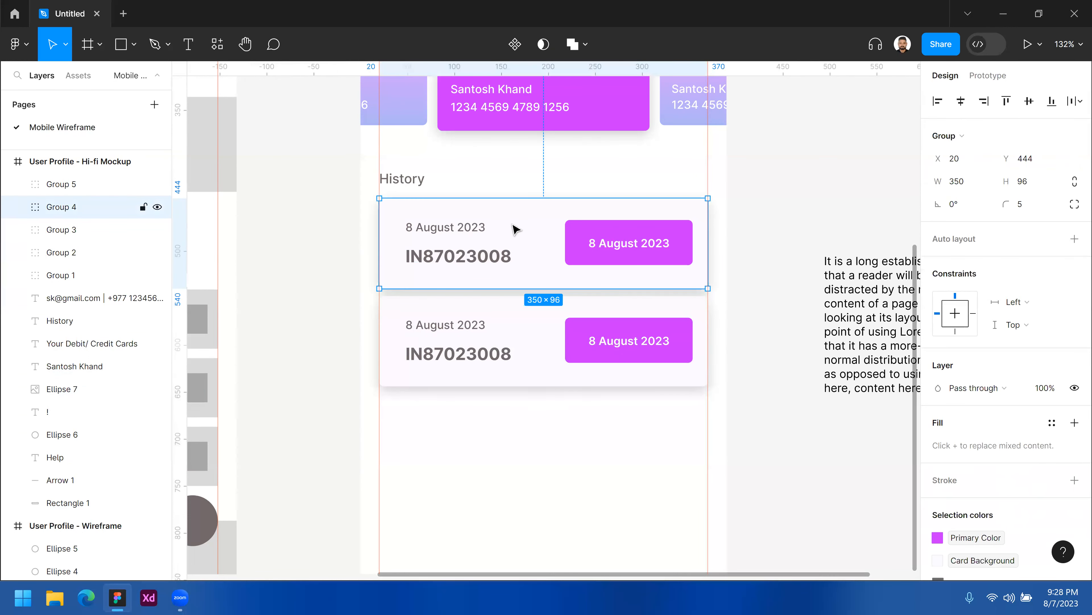
pyautogui.click(529, 347)
pyautogui.doubleClick(530, 347)
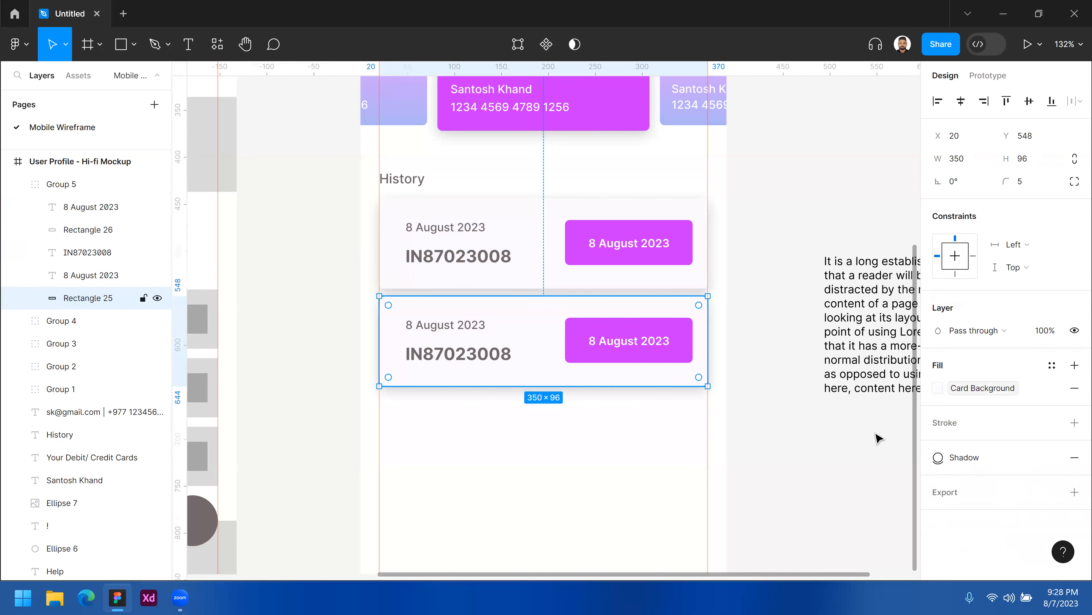
pyautogui.click(1075, 459)
pyautogui.click(576, 454)
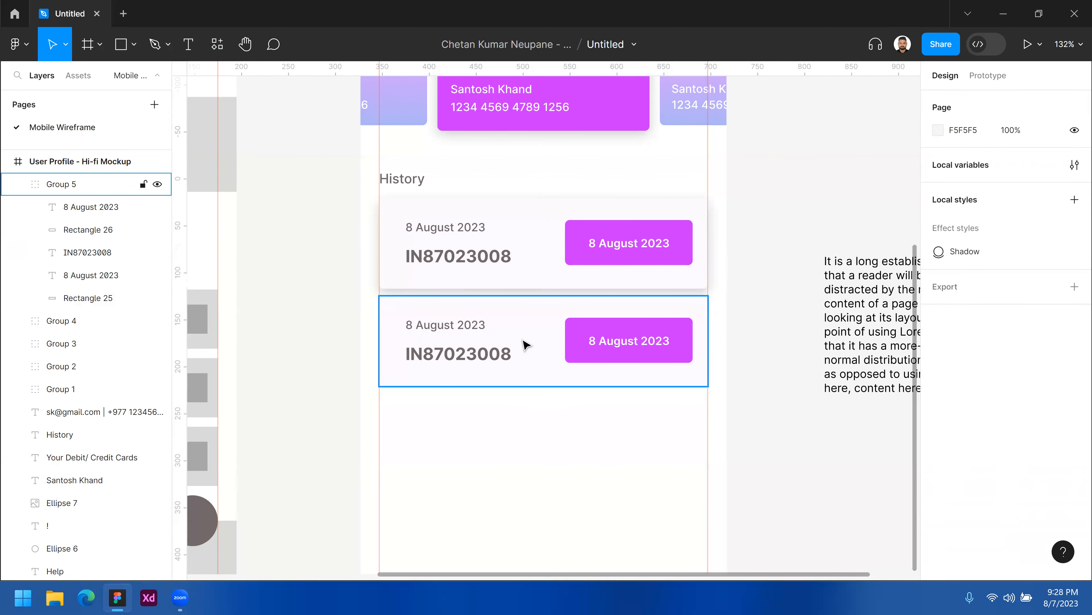
# Detach the Primary Color variable from the second card's badge fill.
pyautogui.doubleClick(687, 331)
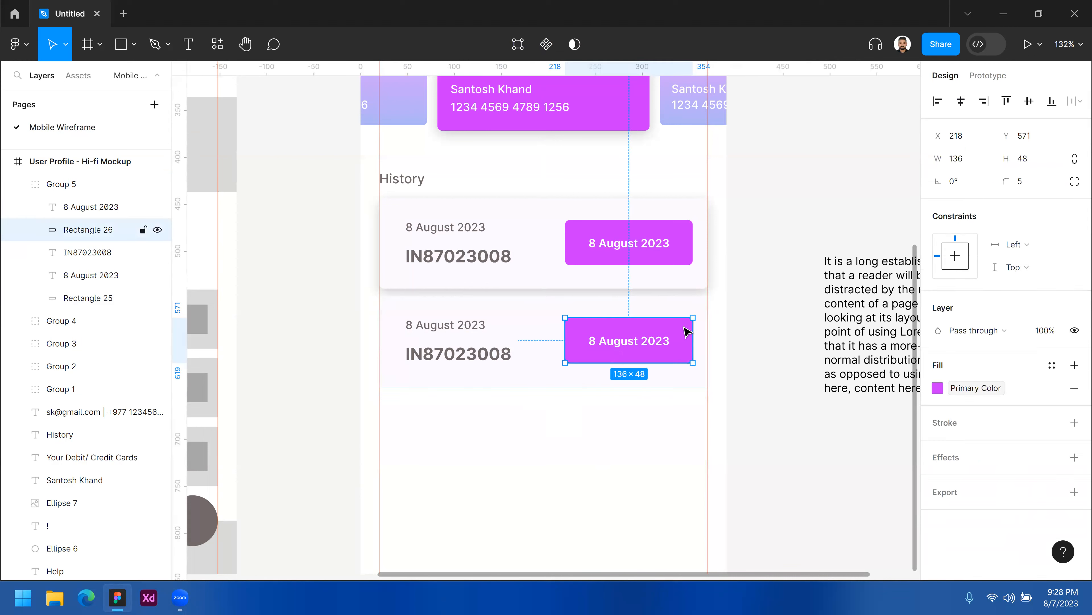
pyautogui.click(1052, 365)
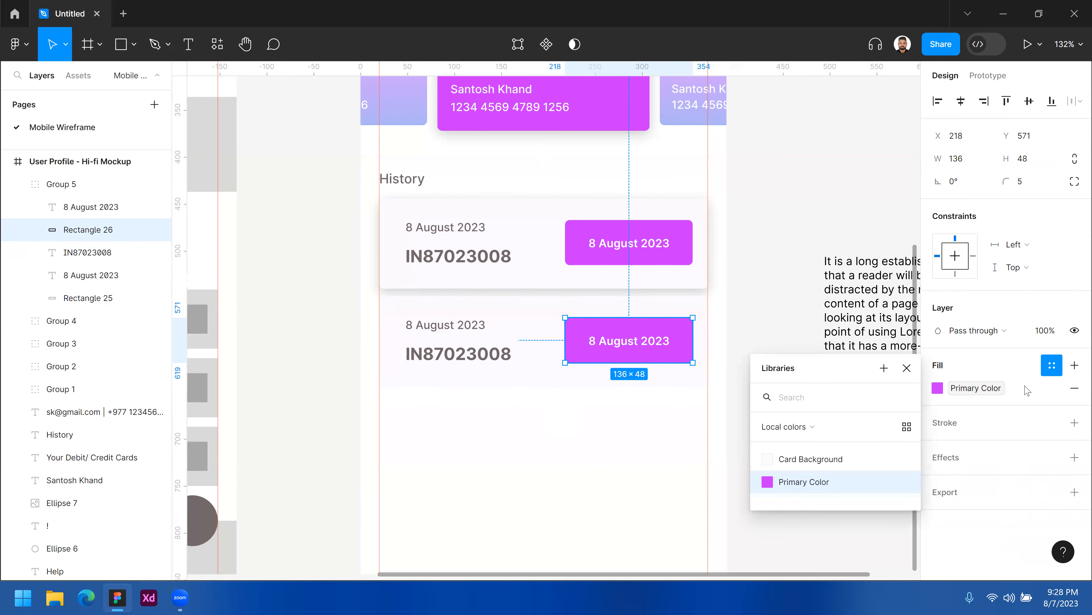
pyautogui.click(1049, 389)
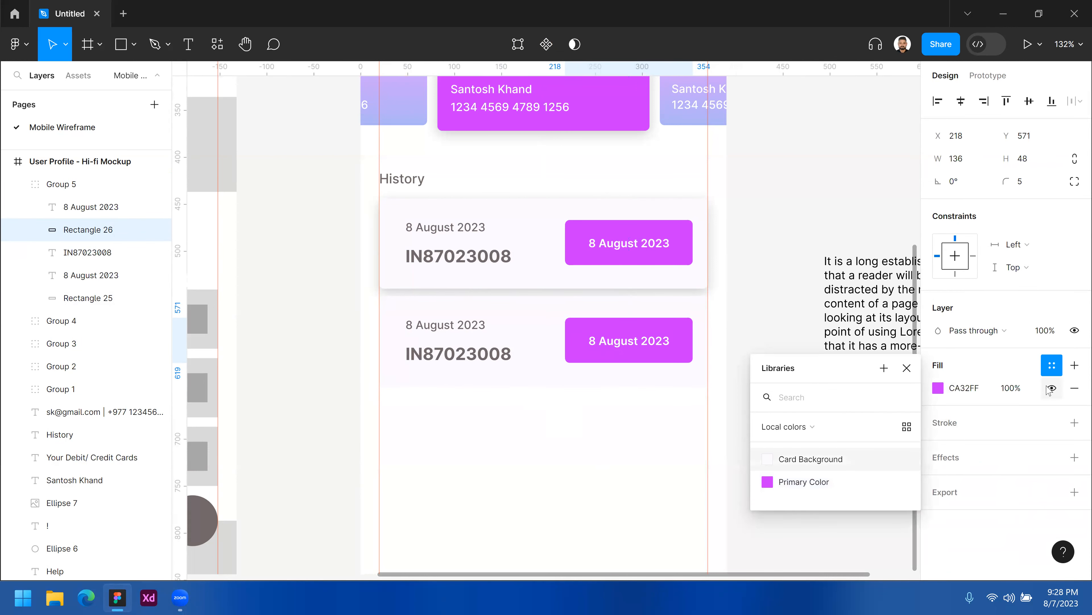
# Replace the second card badge's fill with a 1-px inside stroke using the Primary Color variable.
pyautogui.click(938, 388)
pyautogui.moveTo(753, 272); pyautogui.dragTo(750, 263)
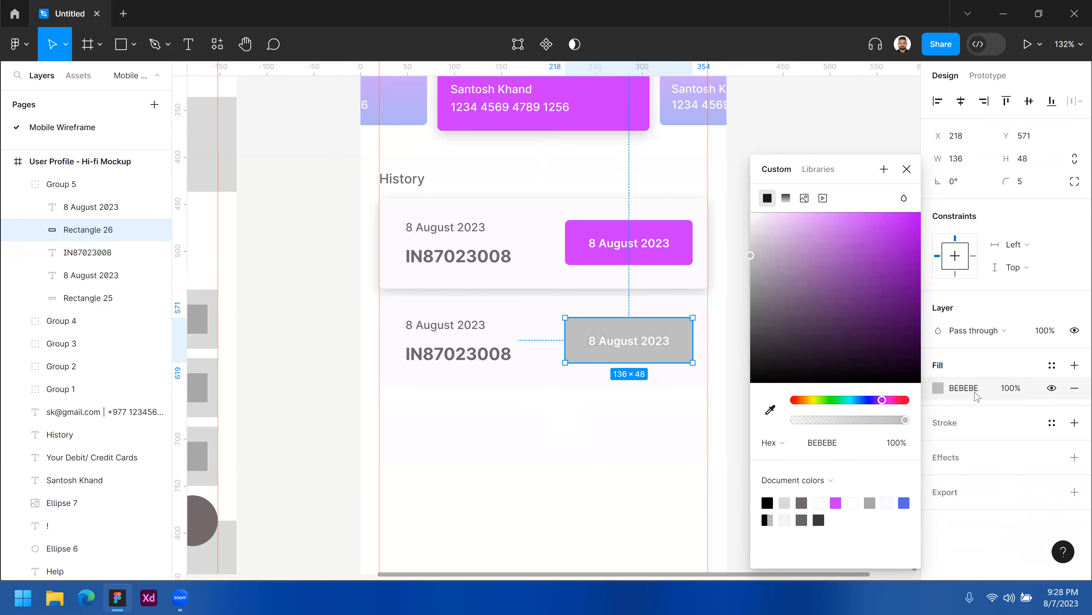
pyautogui.click(1075, 392)
pyautogui.click(1075, 392)
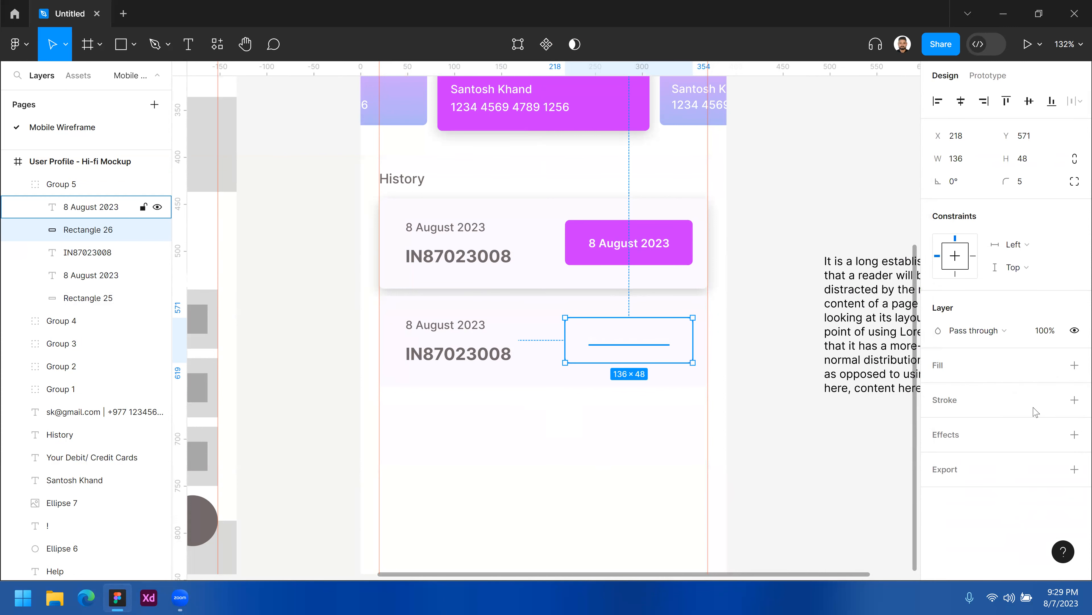
pyautogui.click(1073, 402)
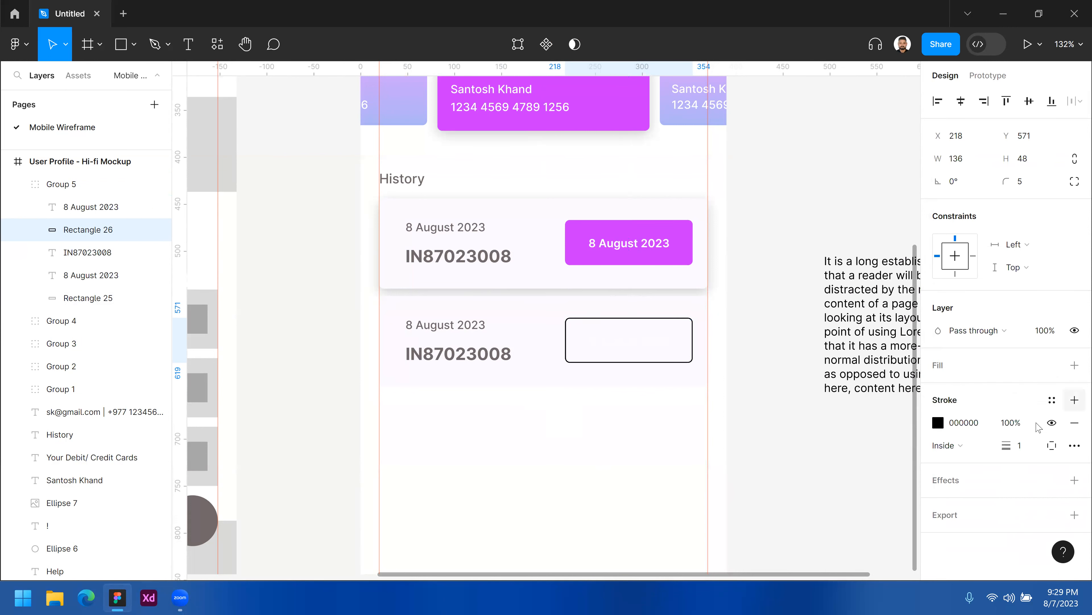
pyautogui.click(1074, 423)
pyautogui.click(1052, 400)
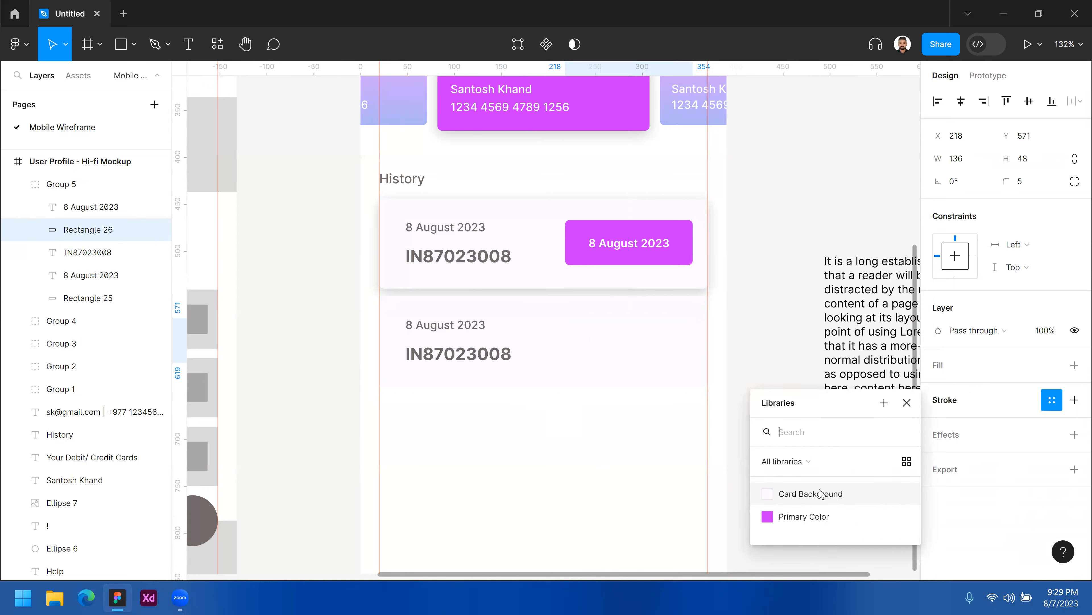
pyautogui.click(816, 524)
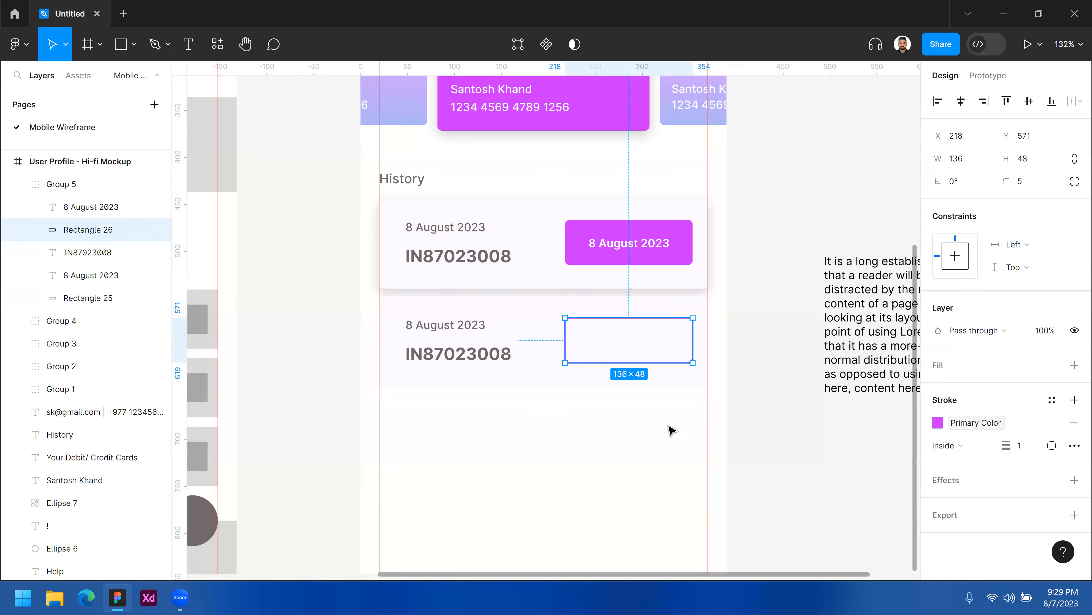
# Set the second badge's date text fill to the Primary Color variable.
pyautogui.click(628, 344)
pyautogui.doubleClick(629, 344)
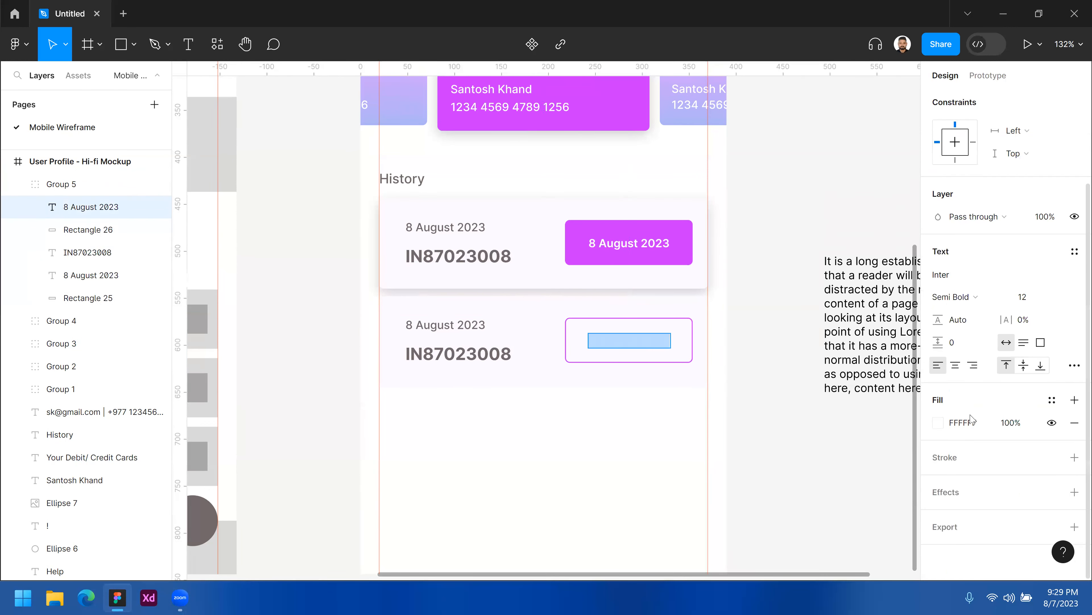
pyautogui.click(1052, 402)
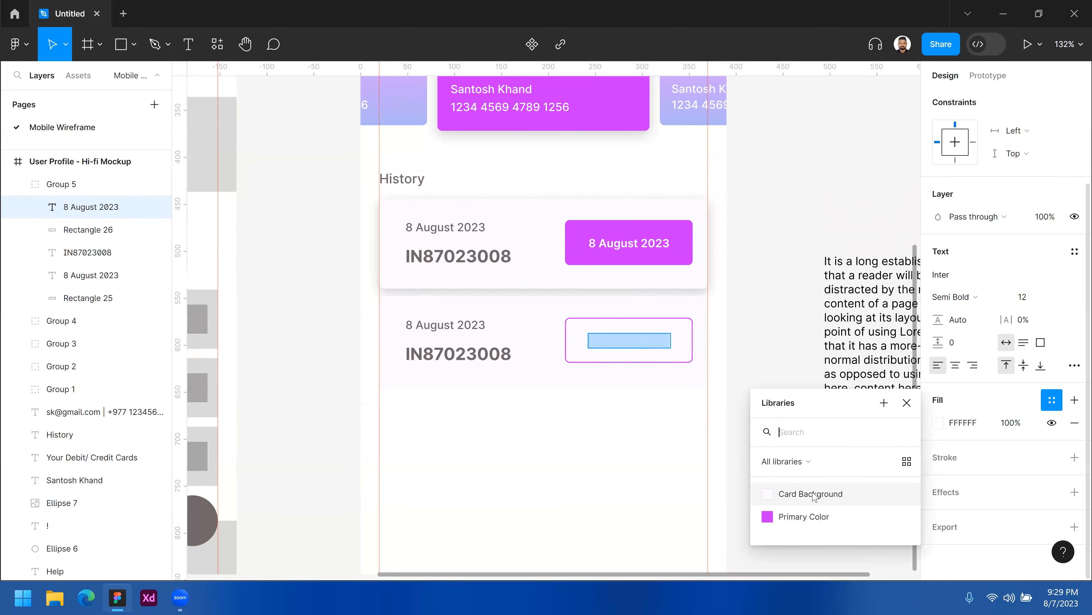
pyautogui.click(791, 524)
pyautogui.press('Escape')
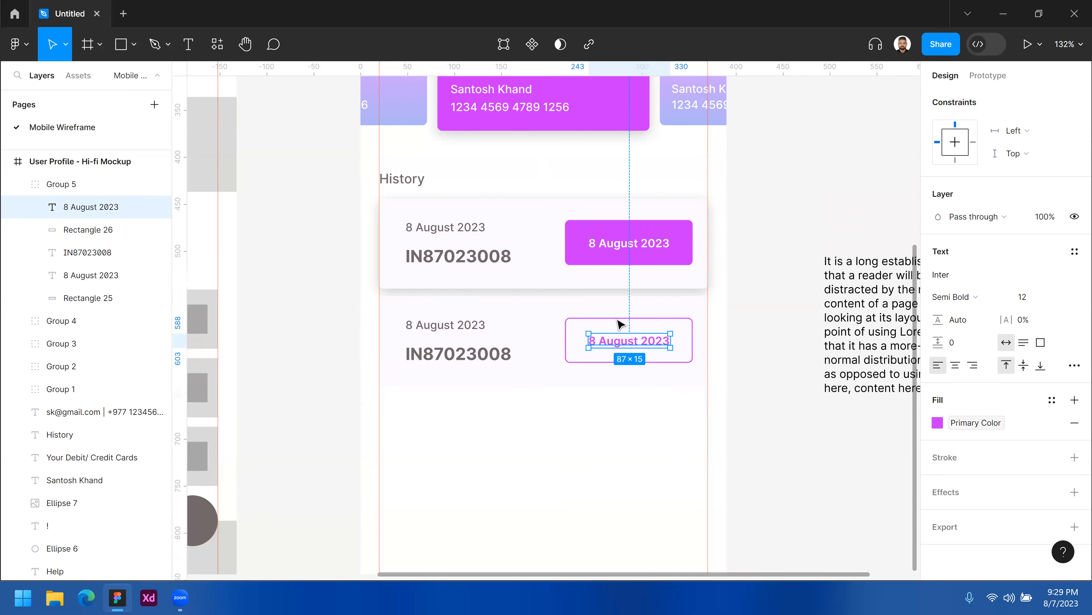
pyautogui.press('Escape')
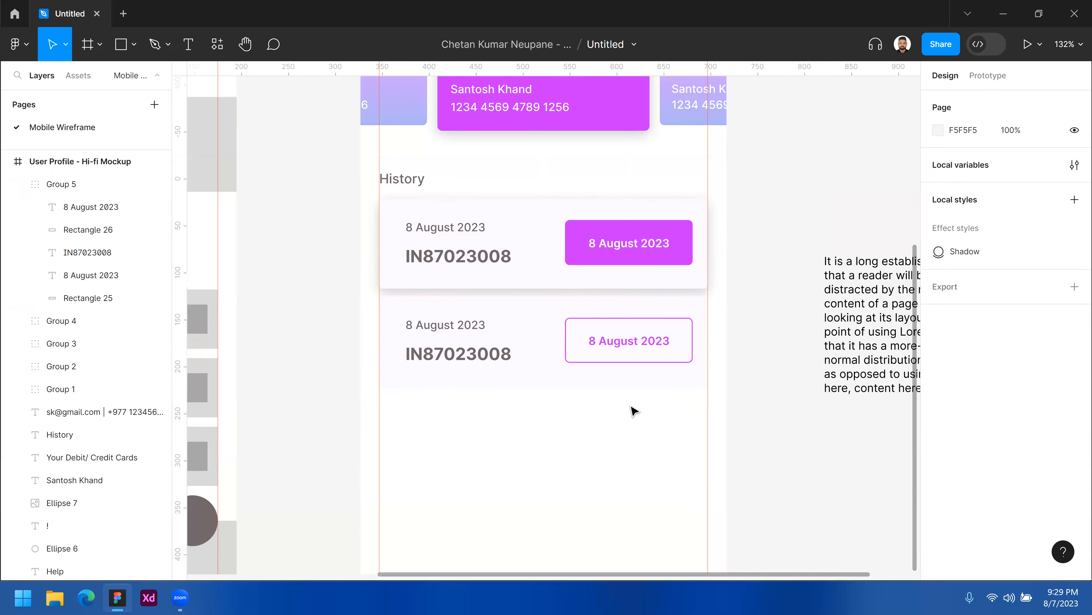
# Duplicate the second history card group directly below it, 8 px apart, and select the cards to check them.
pyautogui.moveTo(655, 401); pyautogui.dragTo(532, 457)
pyautogui.click(540, 320)
pyautogui.moveTo(539, 320); pyautogui.dragTo(541, 418)
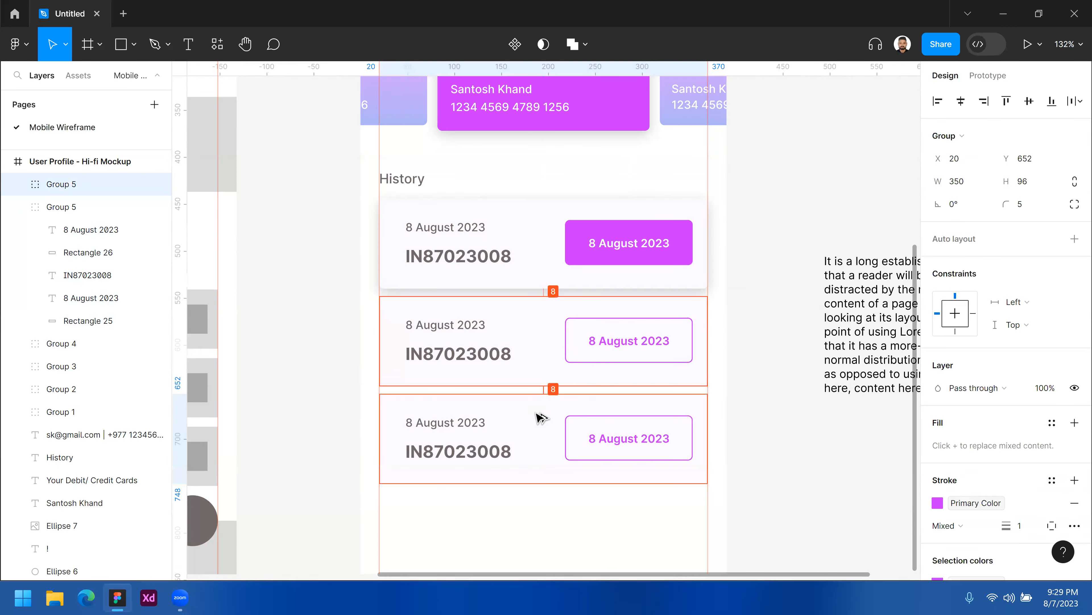
pyautogui.keyDown('shift'); pyautogui.click(530, 334); pyautogui.keyUp('shift')
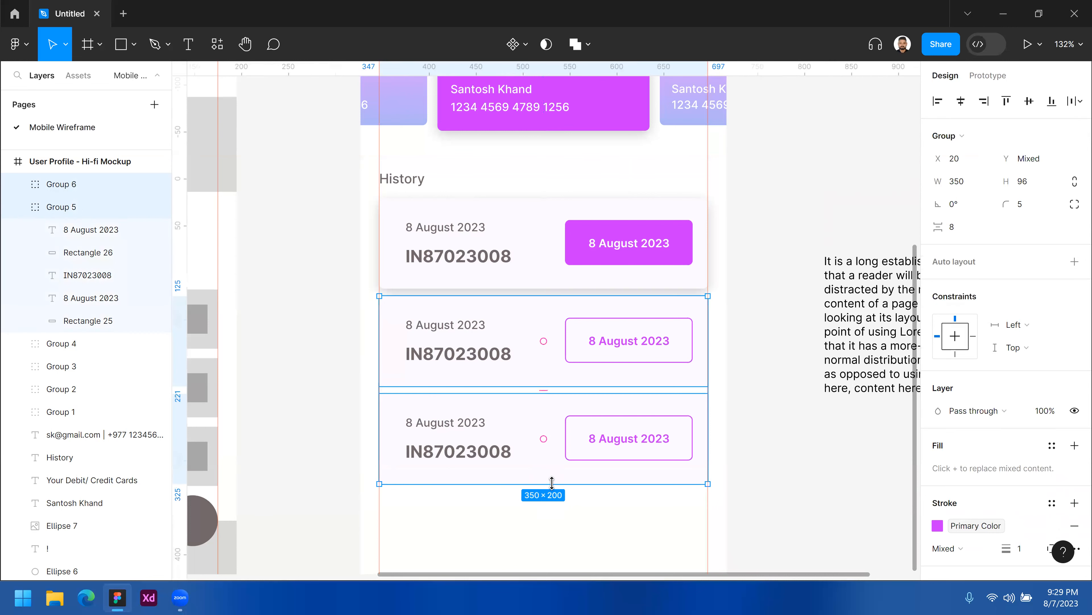
pyautogui.moveTo(517, 231); pyautogui.dragTo(617, 503)
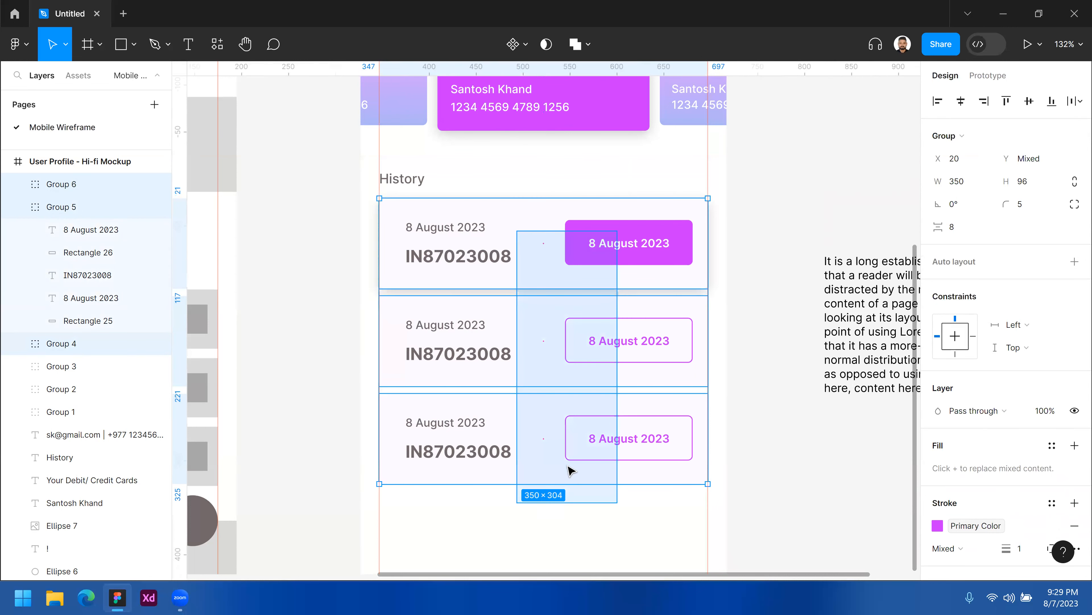
pyautogui.click(598, 512)
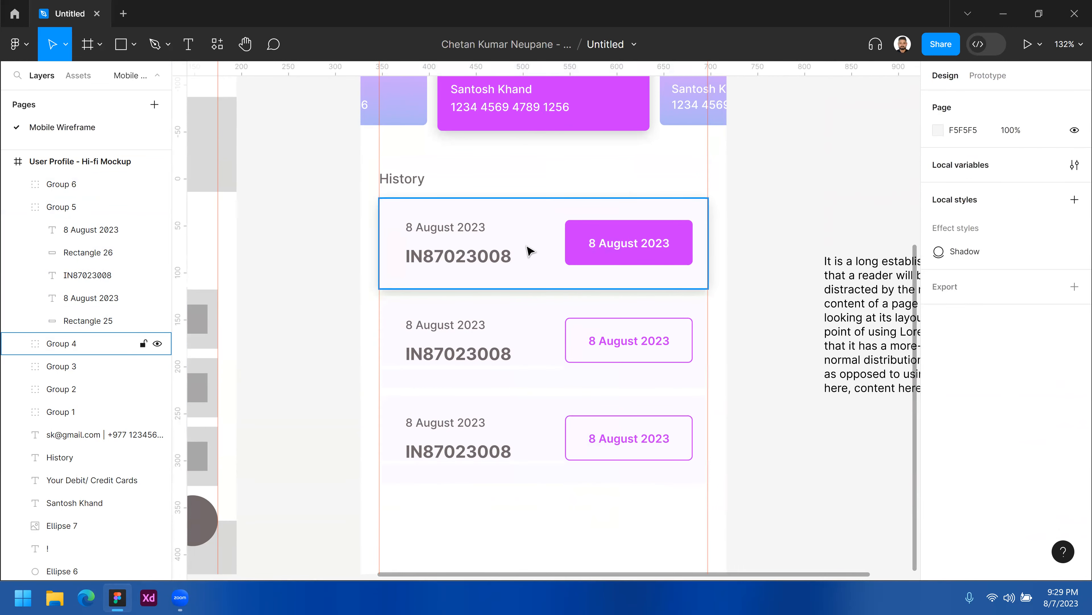
pyautogui.click(540, 345)
pyautogui.click(537, 432)
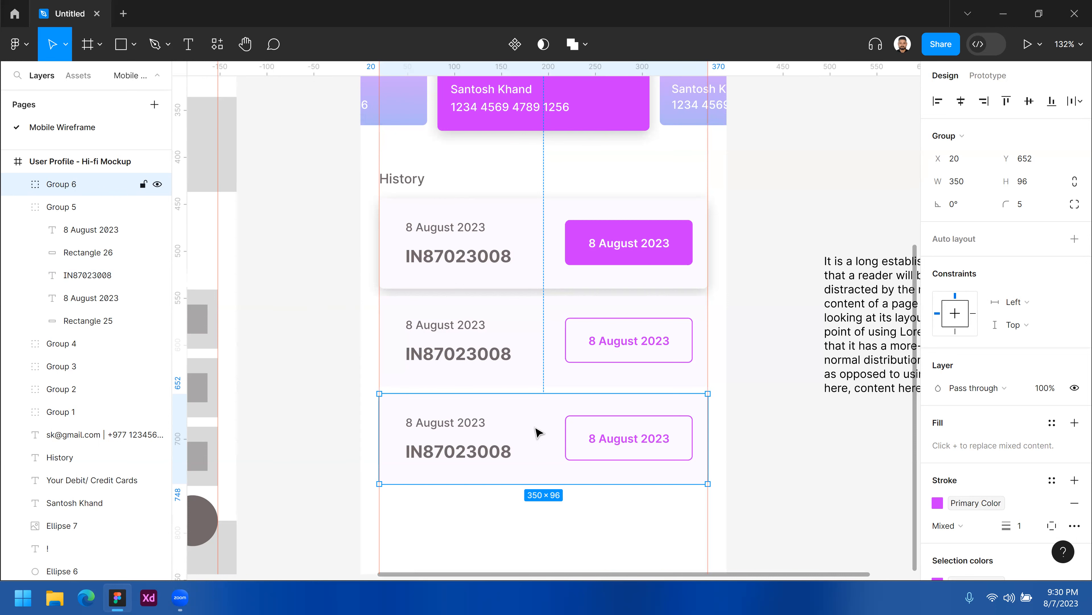
# Duplicate the third history card 8 px below it and move the copy out of the frame onto the canvas.
pyautogui.scroll(-5, 533, 448)
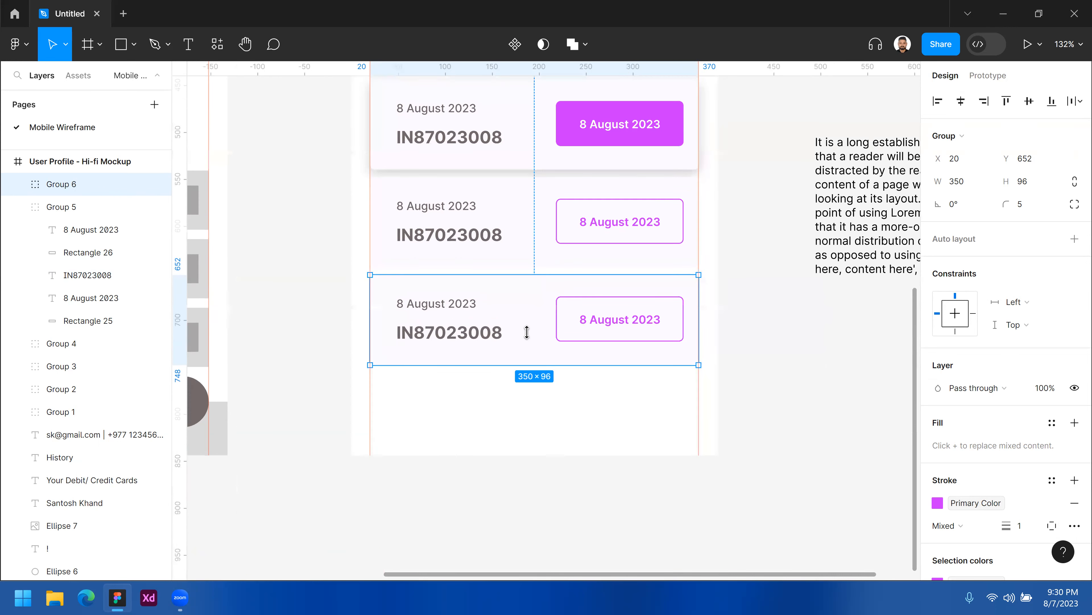
pyautogui.moveTo(532, 390); pyautogui.dragTo(532, 404)
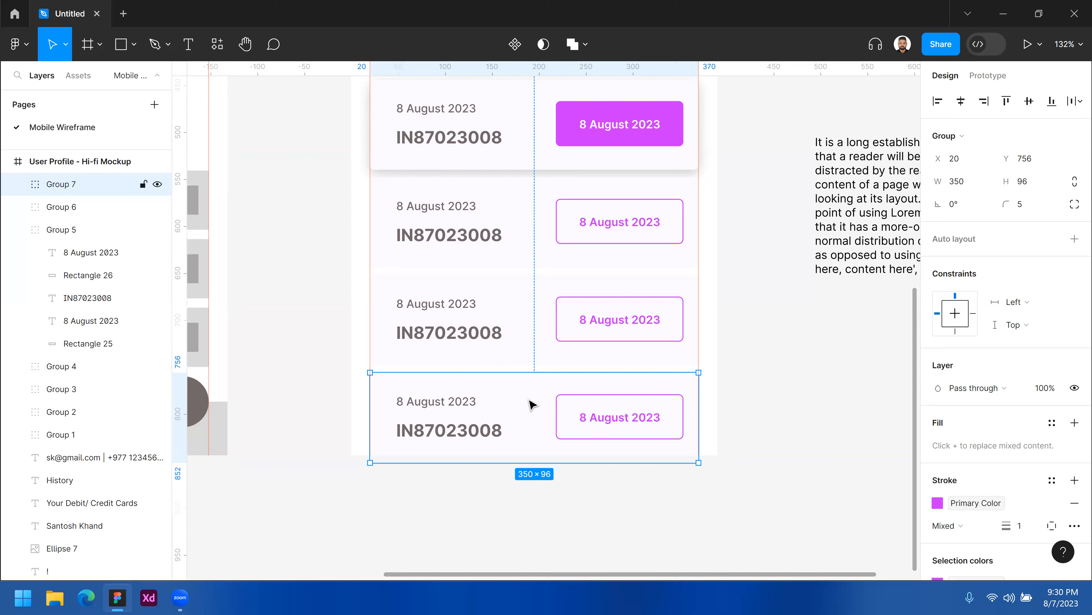
pyautogui.scroll(-5, 525, 388)
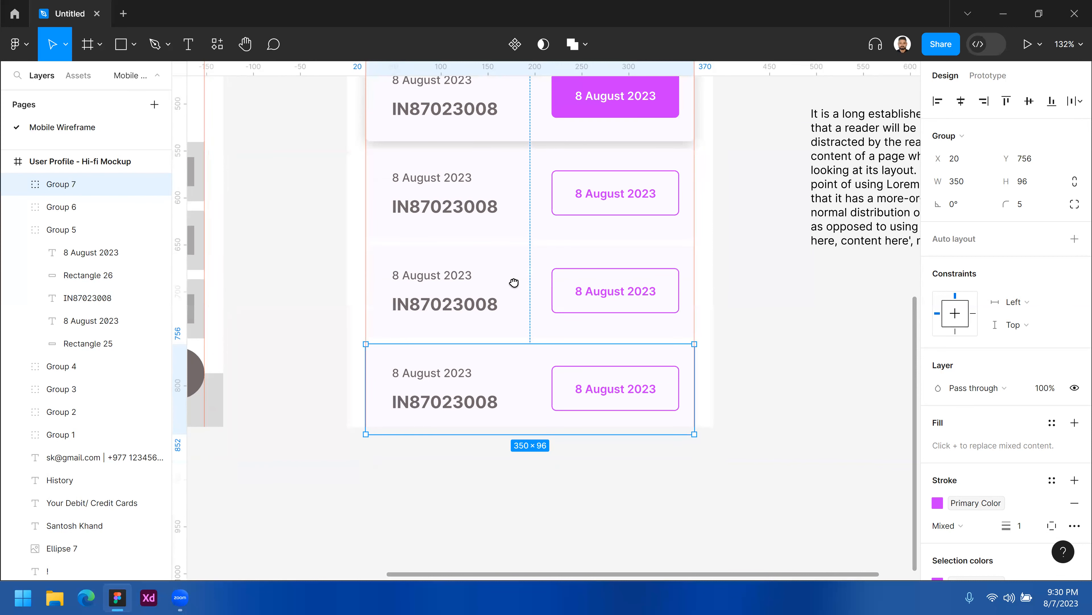
pyautogui.moveTo(522, 340); pyautogui.dragTo(512, 418)
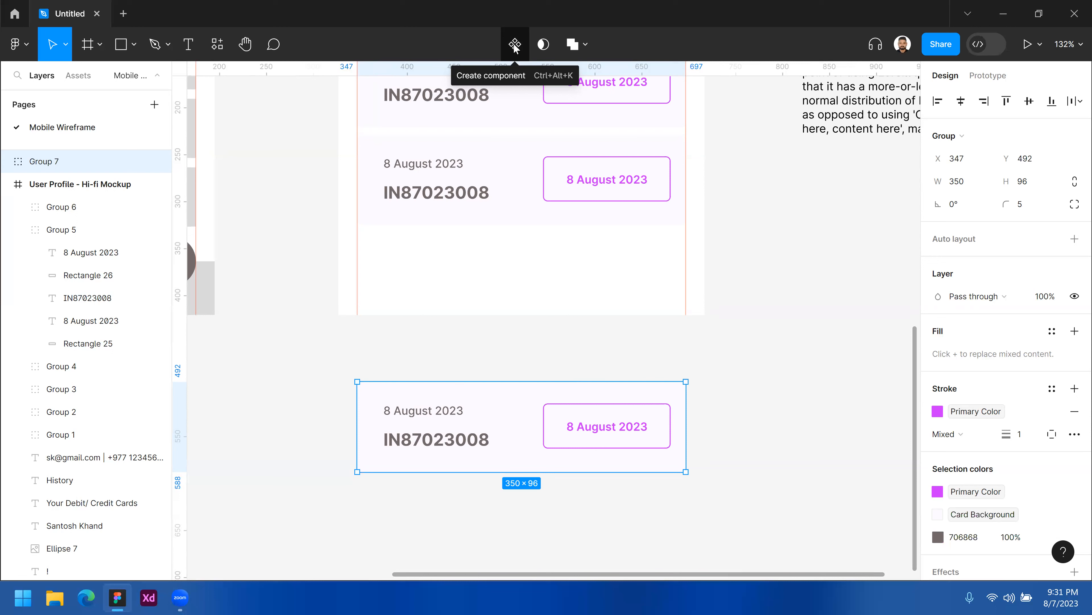
# Convert the copied card into a component and place an instance of it from the local components.
pyautogui.rightClick(529, 412)
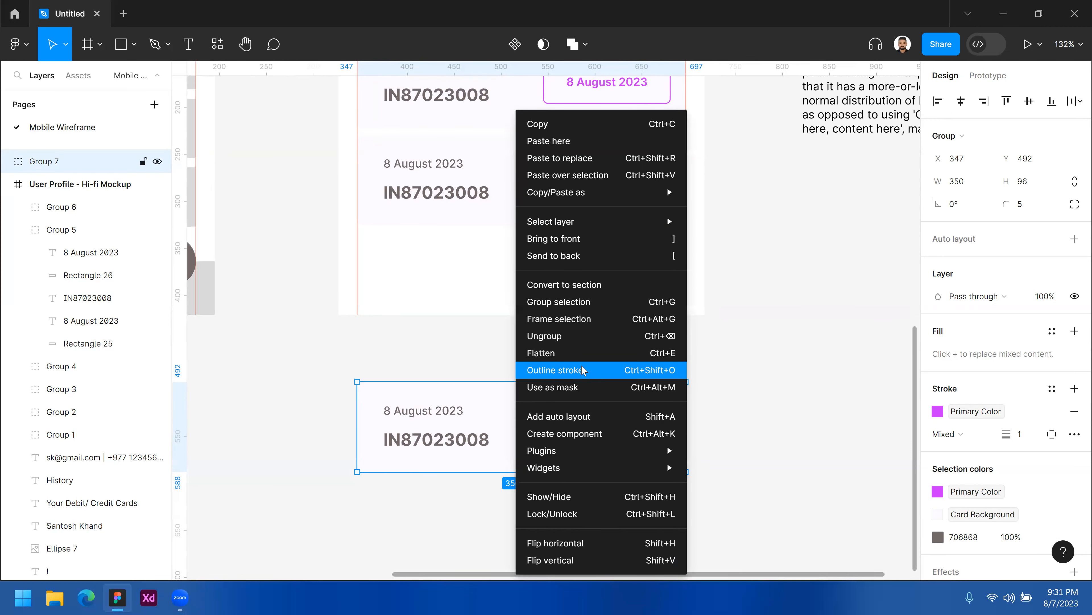
pyautogui.click(585, 439)
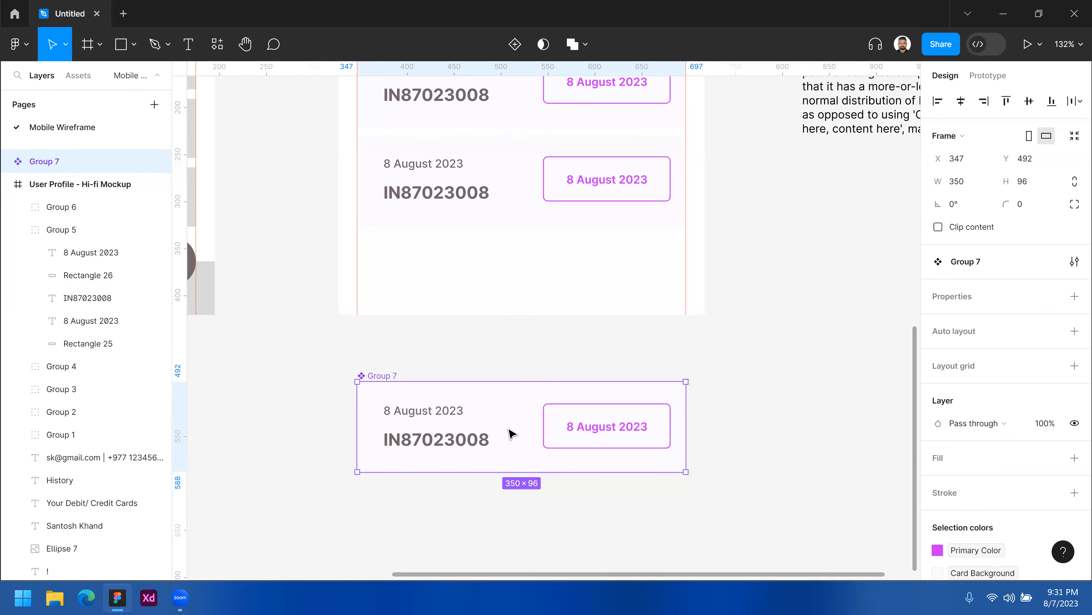
pyautogui.click(78, 77)
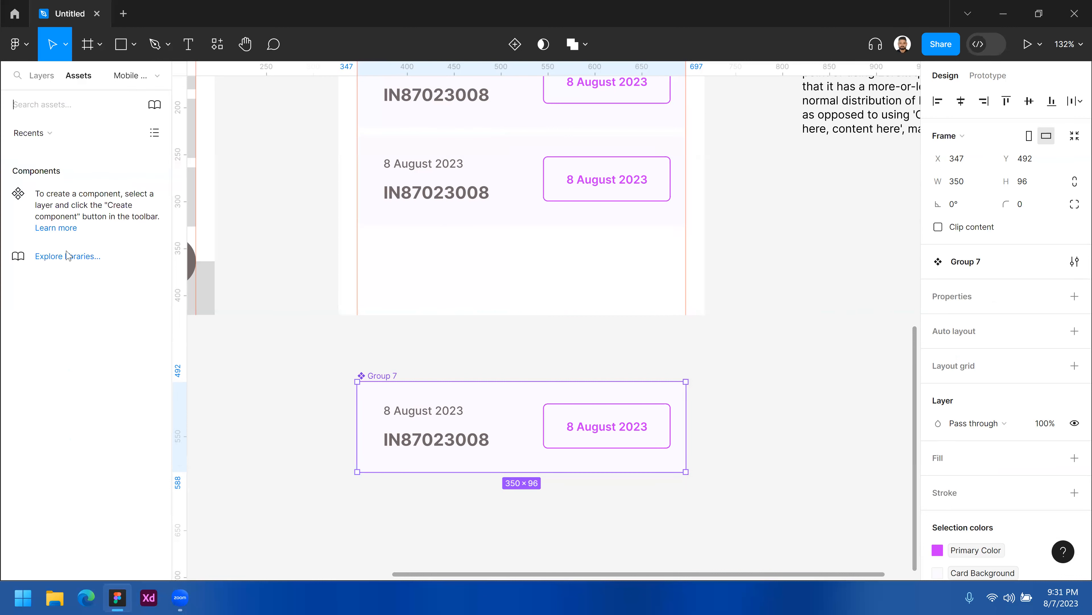
pyautogui.click(31, 132)
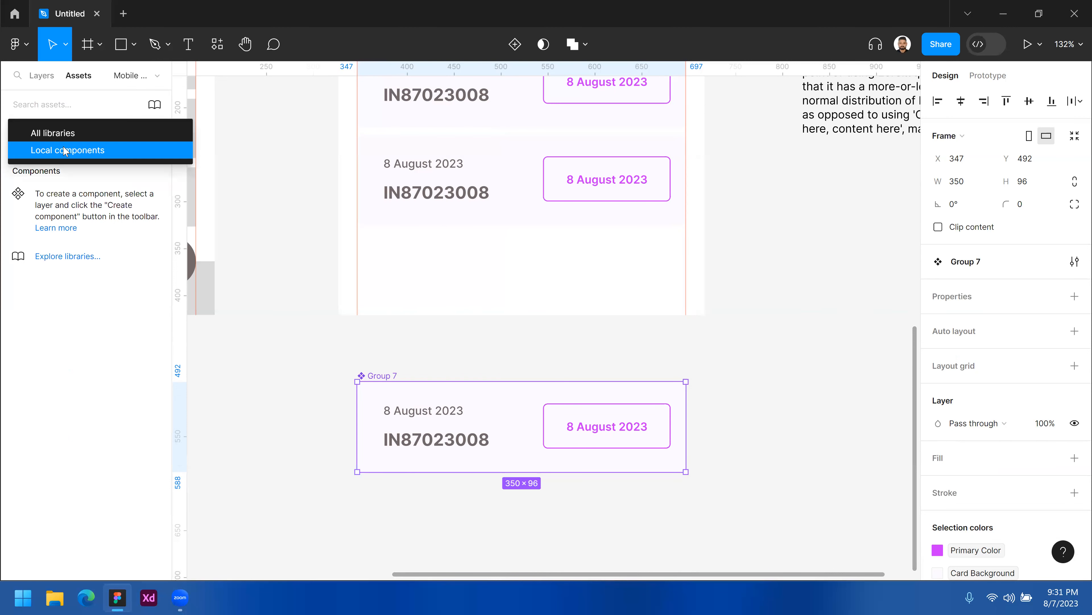
pyautogui.click(51, 150)
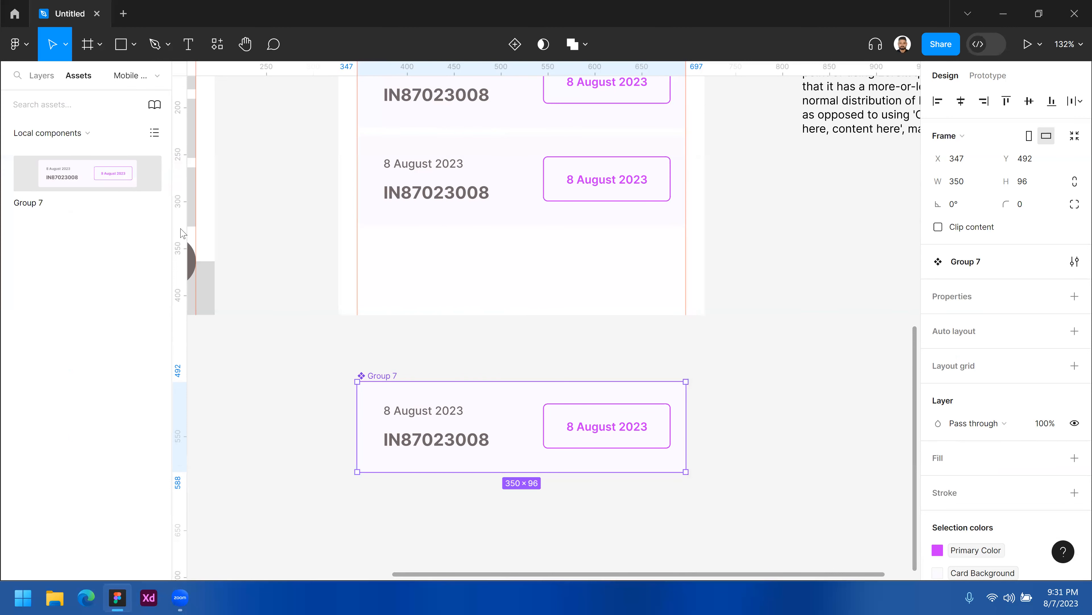
pyautogui.click(52, 134)
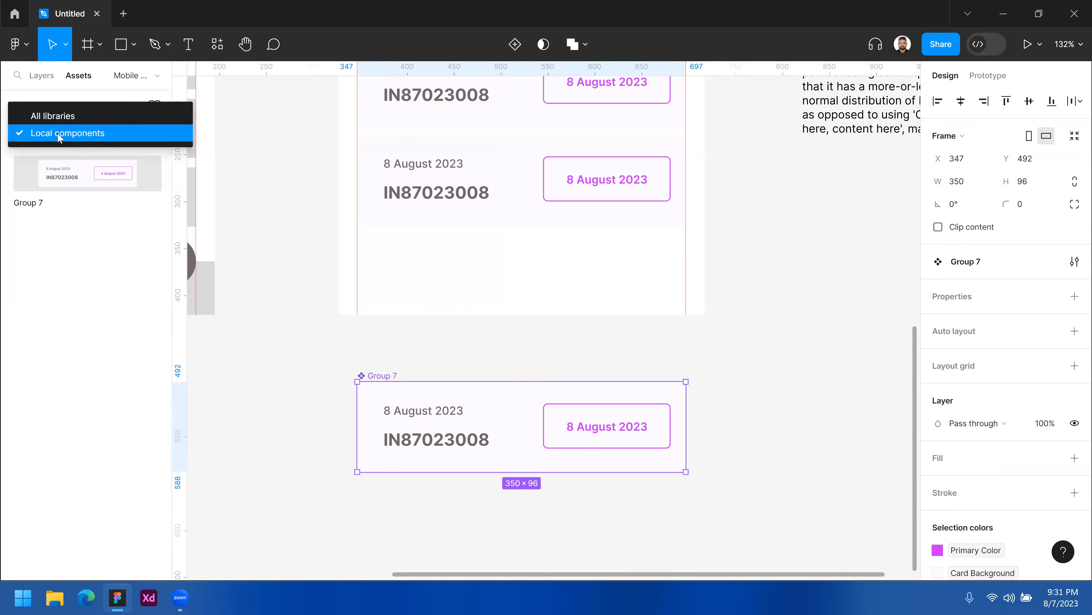
pyautogui.click(84, 166)
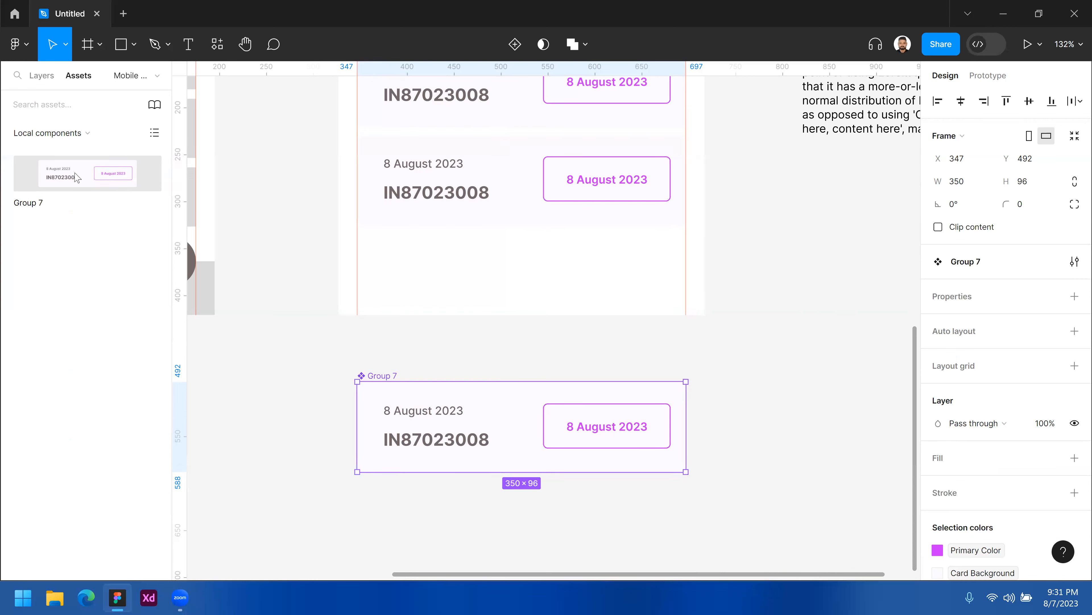
pyautogui.moveTo(149, 208); pyautogui.dragTo(563, 509)
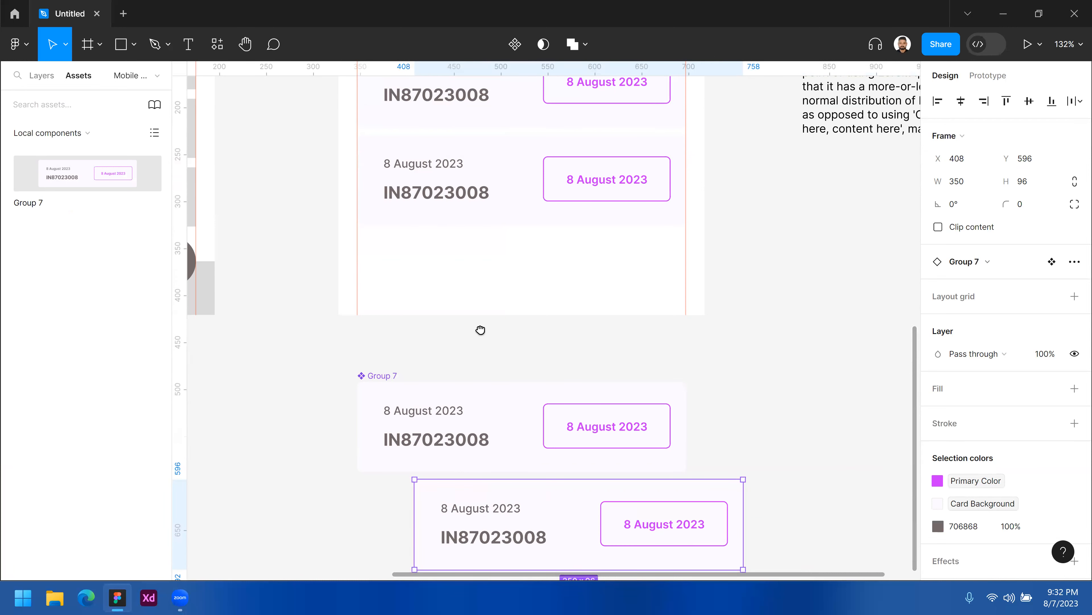
# Delete the card component and its placed instance.
pyautogui.scroll(-2, 499, 353)
pyautogui.click(496, 347)
pyautogui.press('Delete')
pyautogui.click(561, 471)
pyautogui.press('Delete')
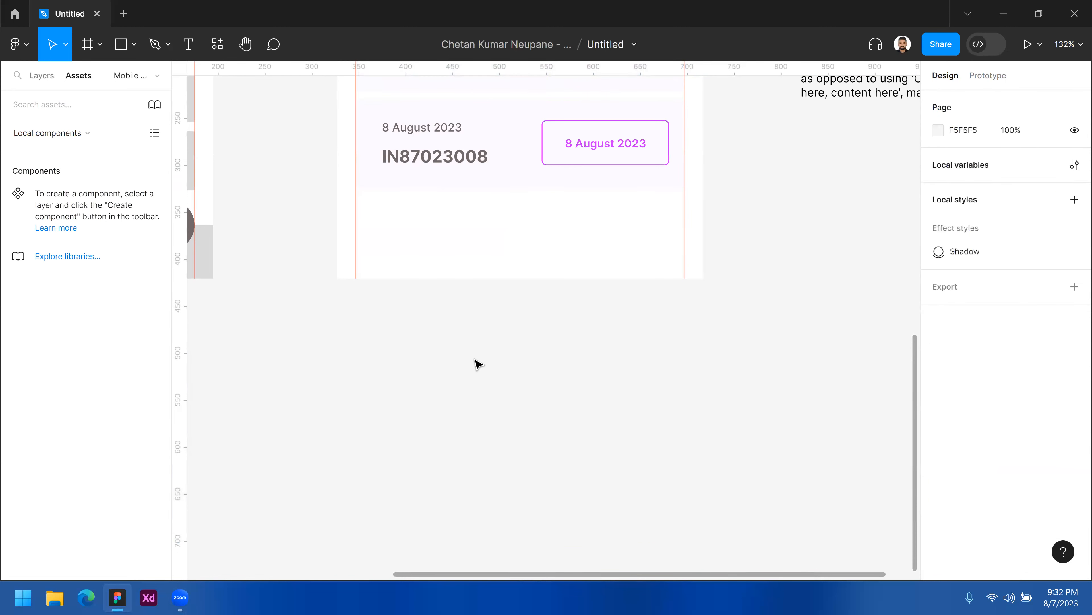
# Review the three history cards within the mockup frame.
pyautogui.scroll(3, 514, 302)
pyautogui.scroll(2, 530, 374)
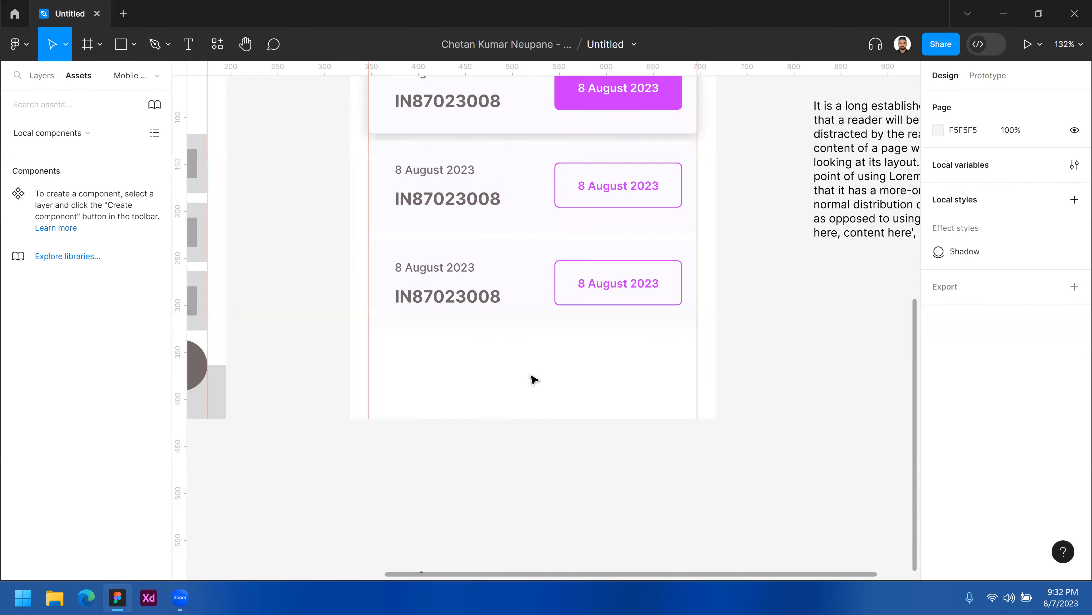
pyautogui.scroll(1, 536, 383)
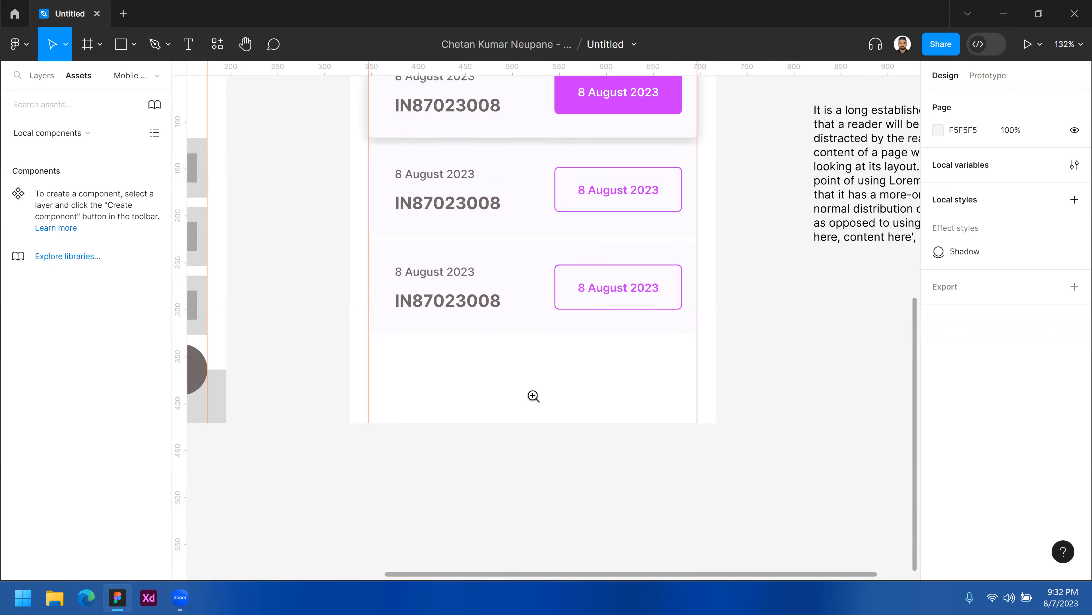
pyautogui.scroll(2, 537, 384)
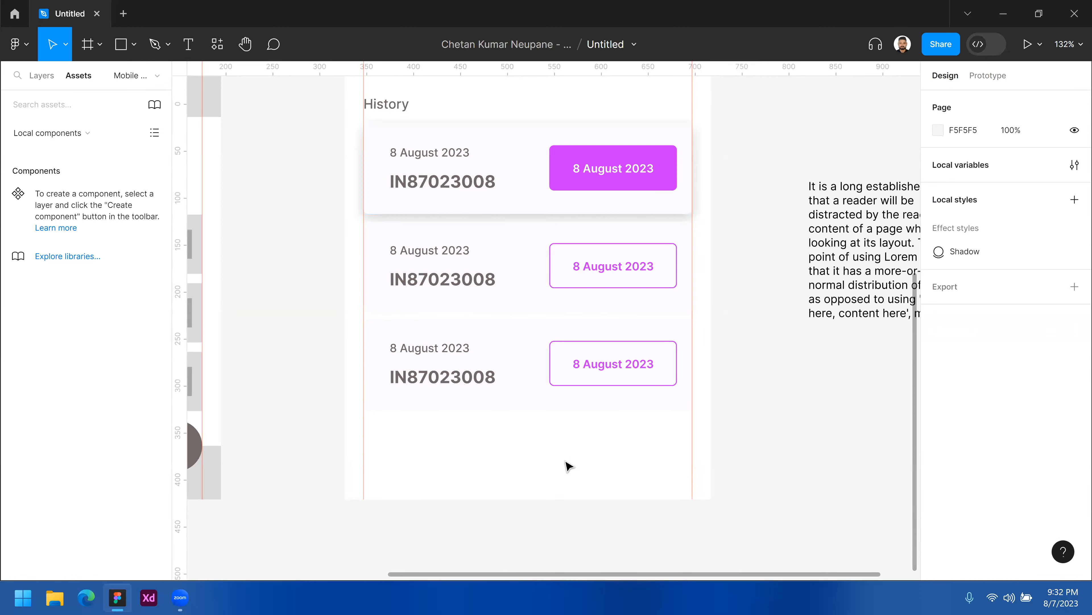
pyautogui.moveTo(540, 446); pyautogui.dragTo(510, 463)
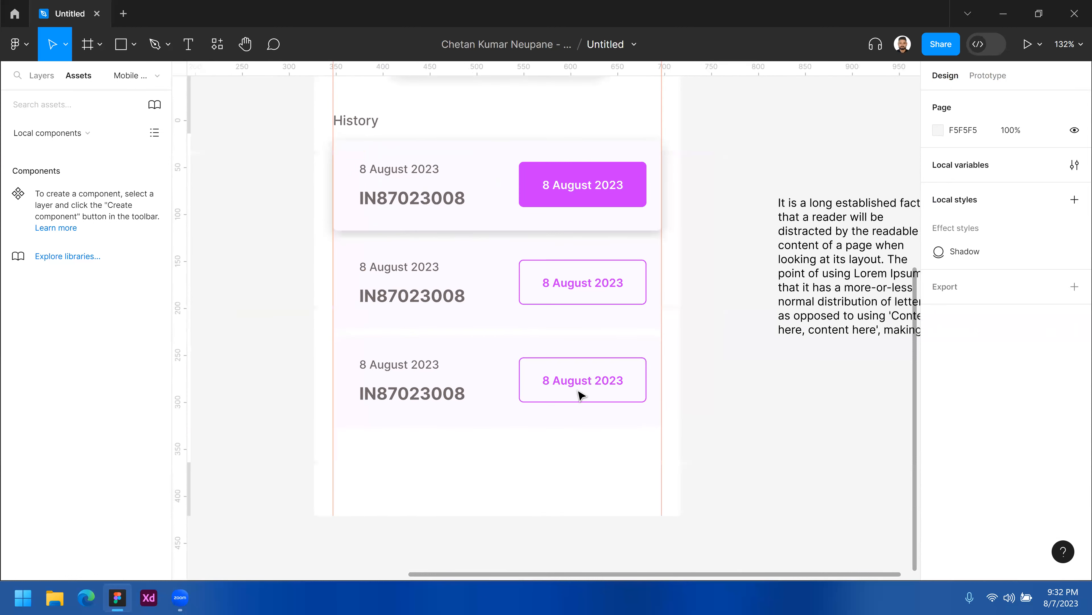
pyautogui.click(498, 368)
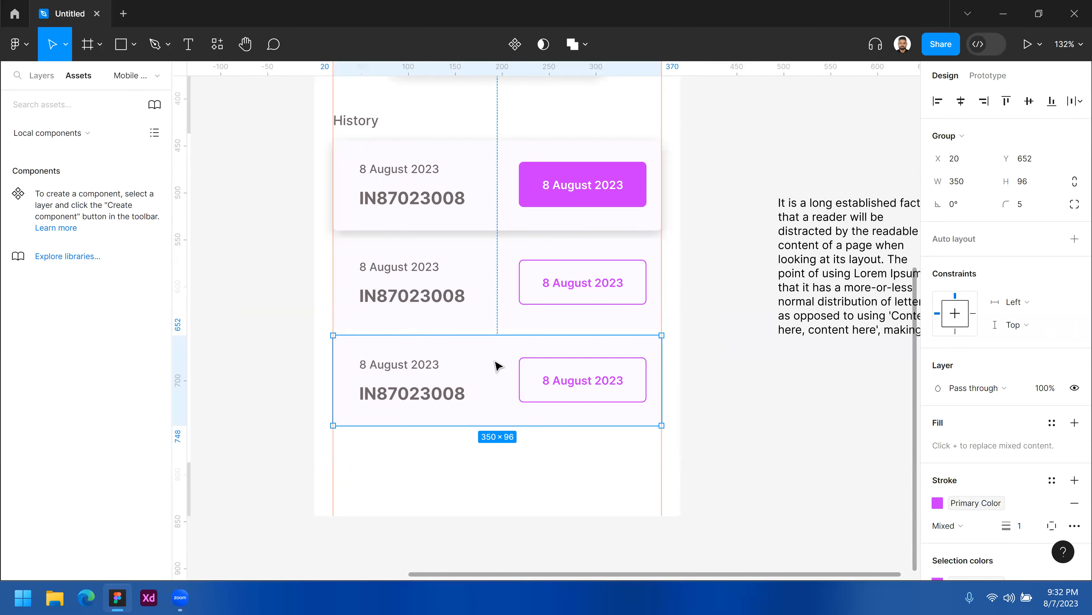
pyautogui.keyDown('ctrl'); pyautogui.keyDown('alt'); pyautogui.click(488, 370); pyautogui.keyUp('alt'); pyautogui.keyUp('ctrl')
pyautogui.moveTo(494, 288); pyautogui.dragTo(493, 322)
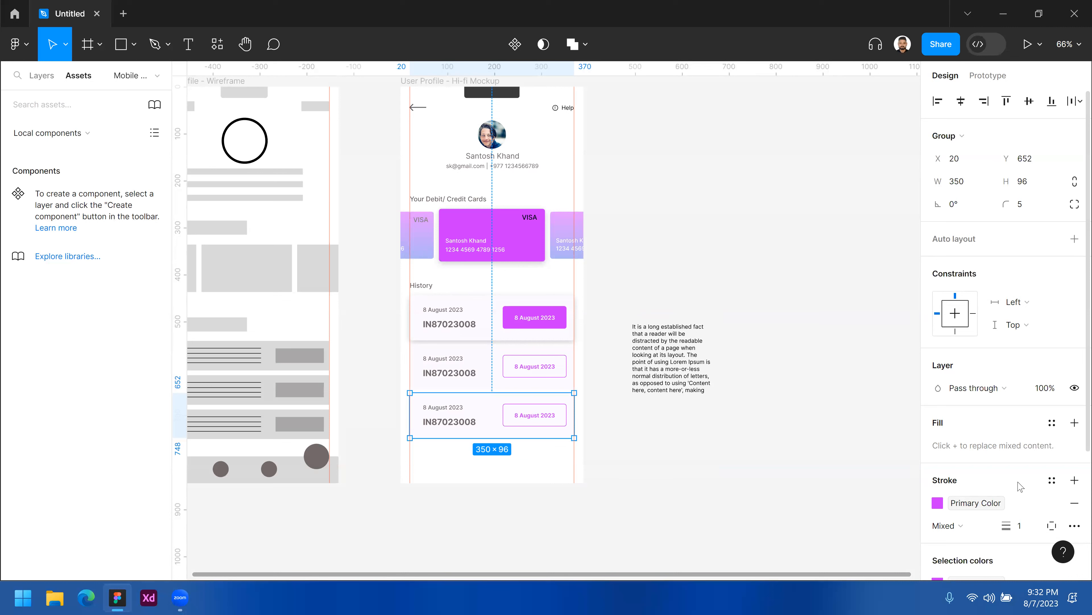
pyautogui.scroll(-4, 1021, 485)
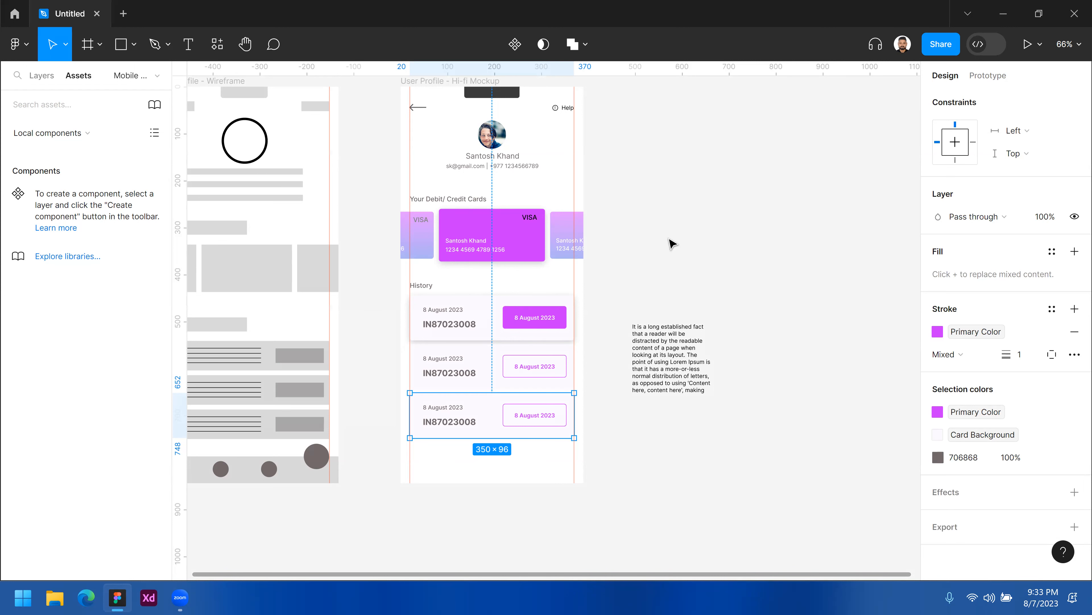
pyautogui.scroll(-1, 672, 244)
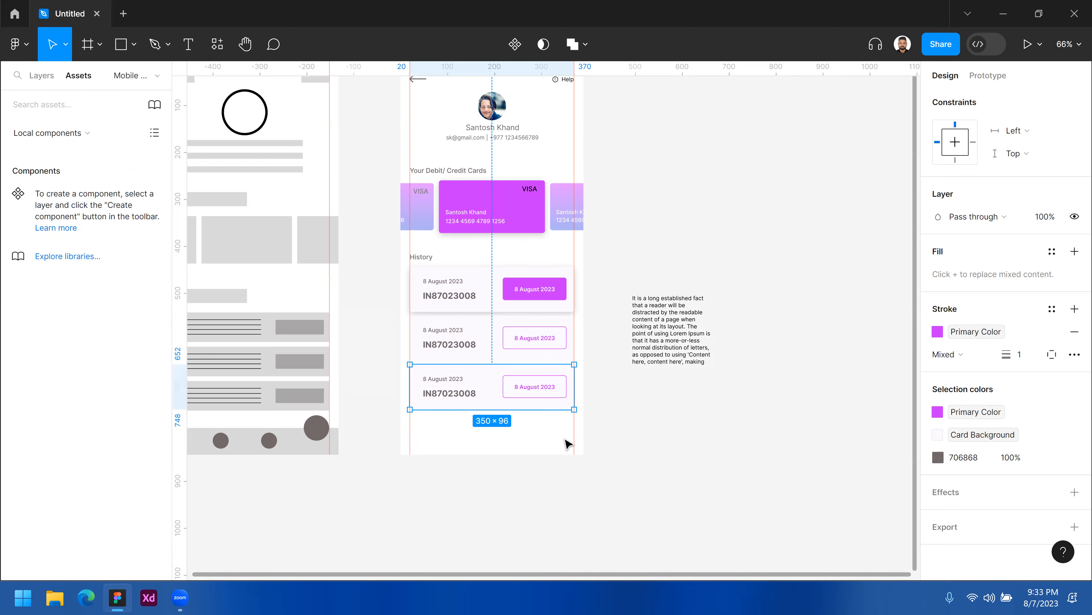
pyautogui.click(546, 443)
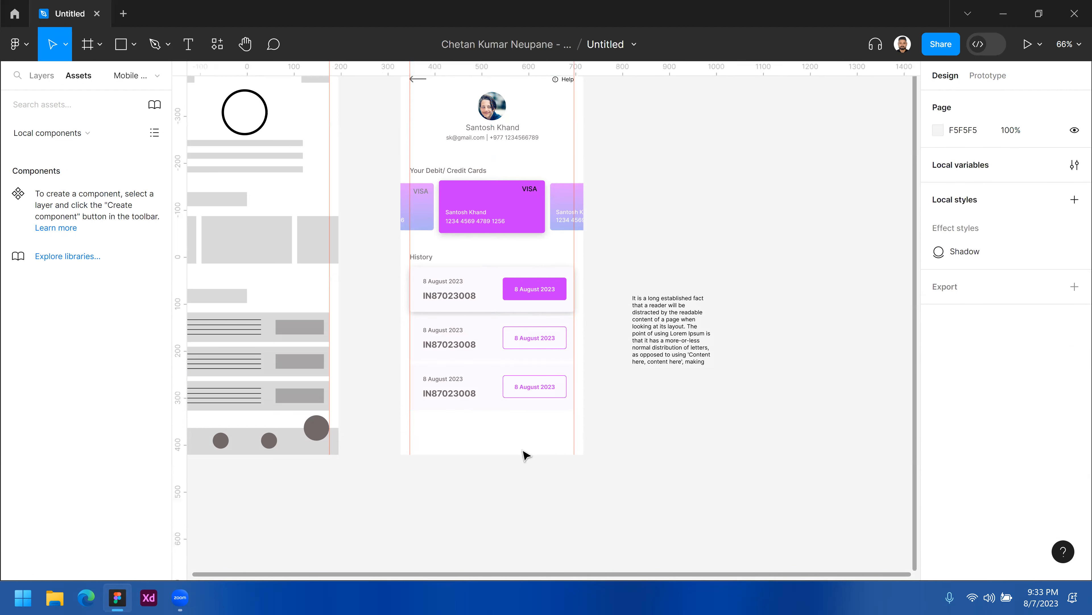
# Draw a rectangle about 390 × 50 px across the bottom of the mockup frame.
pyautogui.moveTo(514, 440); pyautogui.dragTo(598, 428)
pyautogui.keyDown('ctrl'); pyautogui.click(563, 425); pyautogui.keyUp('ctrl')
pyautogui.moveTo(522, 423); pyautogui.dragTo(613, 377)
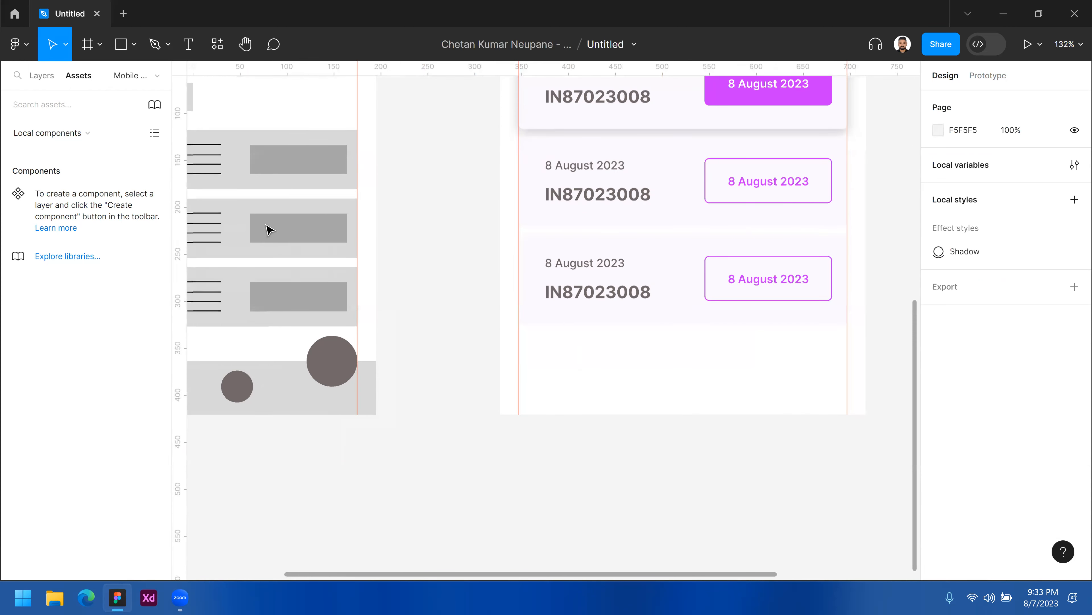
pyautogui.moveTo(651, 352); pyautogui.dragTo(642, 337)
pyautogui.moveTo(491, 355); pyautogui.dragTo(714, 336)
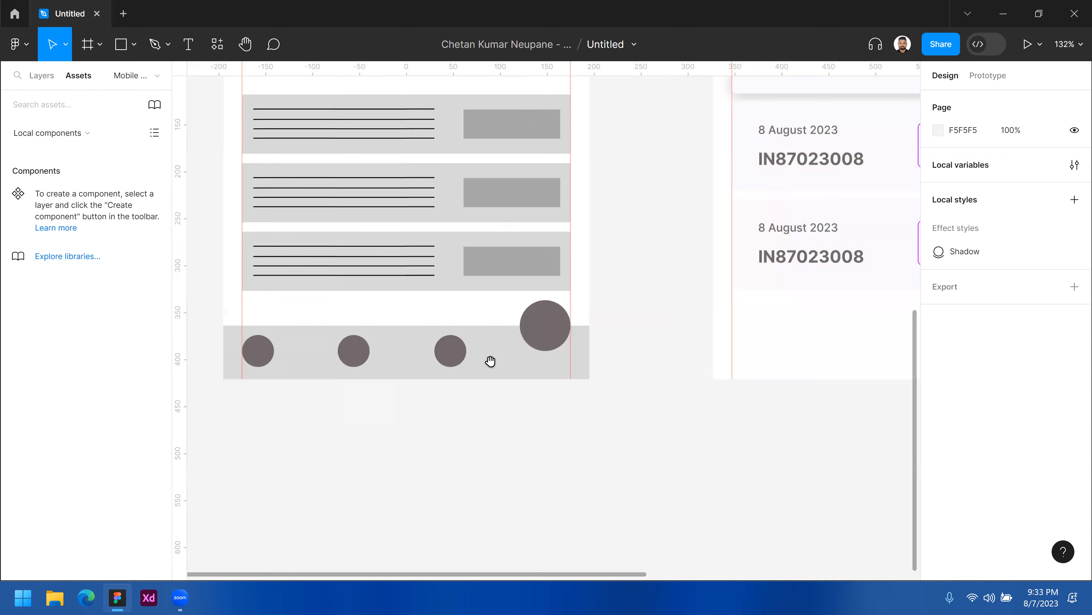
pyautogui.hscroll(8, 530, 310)
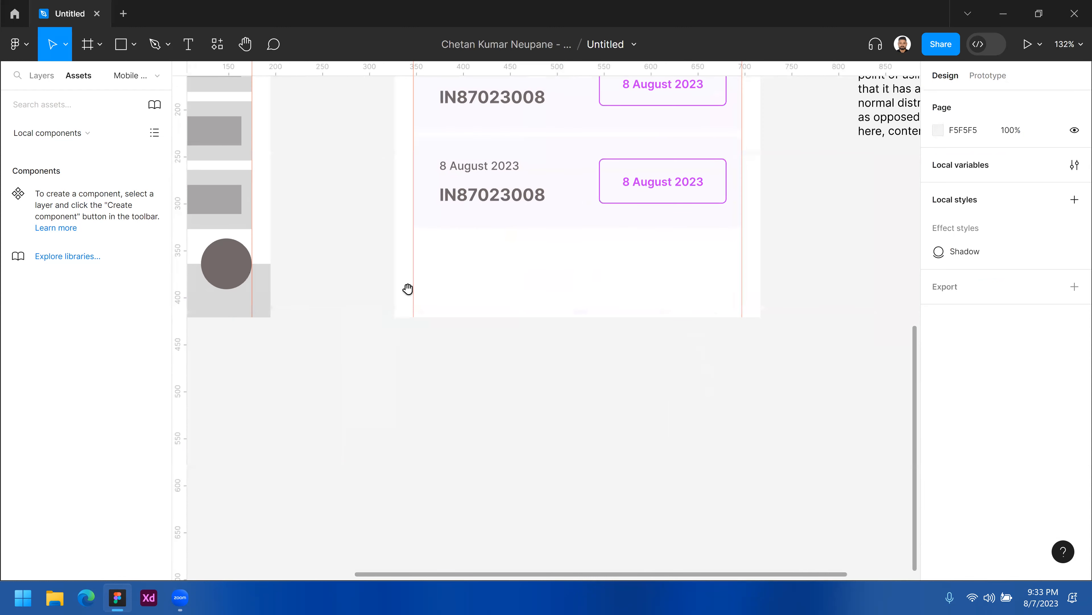
pyautogui.click(122, 44)
pyautogui.moveTo(357, 311); pyautogui.dragTo(724, 266)
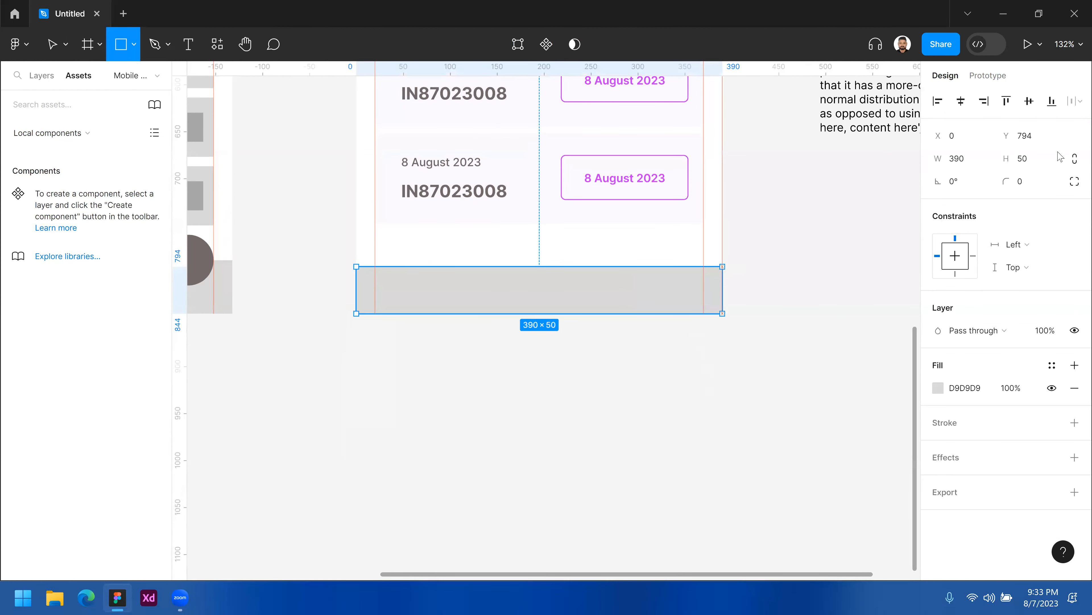
# Set the bottom bar's height to 48 px and align it to the frame's bottom edge.
pyautogui.click(1036, 164)
pyautogui.write('48')
pyautogui.press('Return')
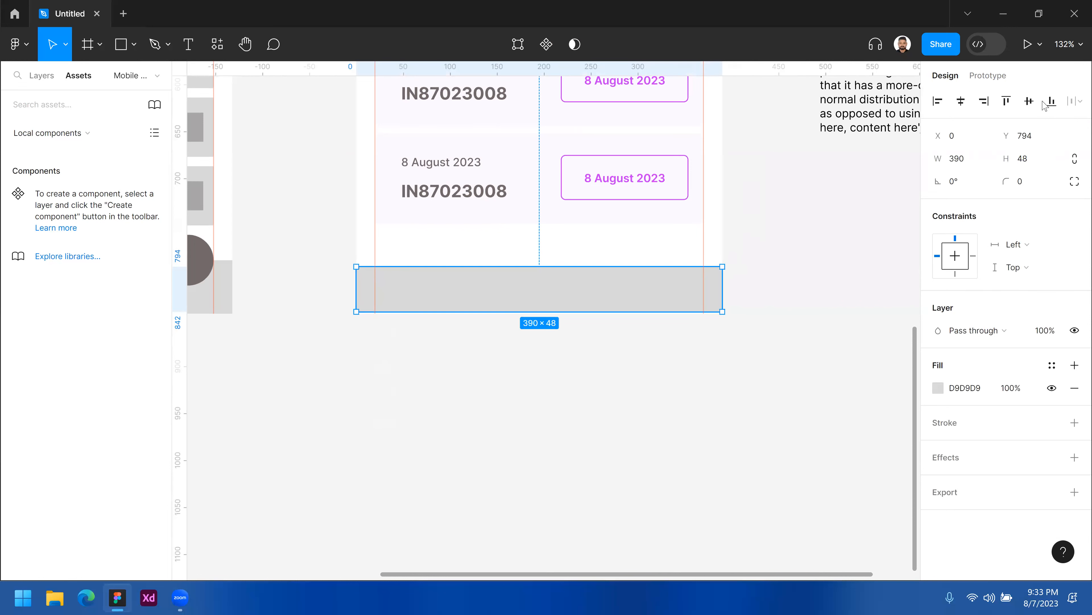
pyautogui.click(1052, 101)
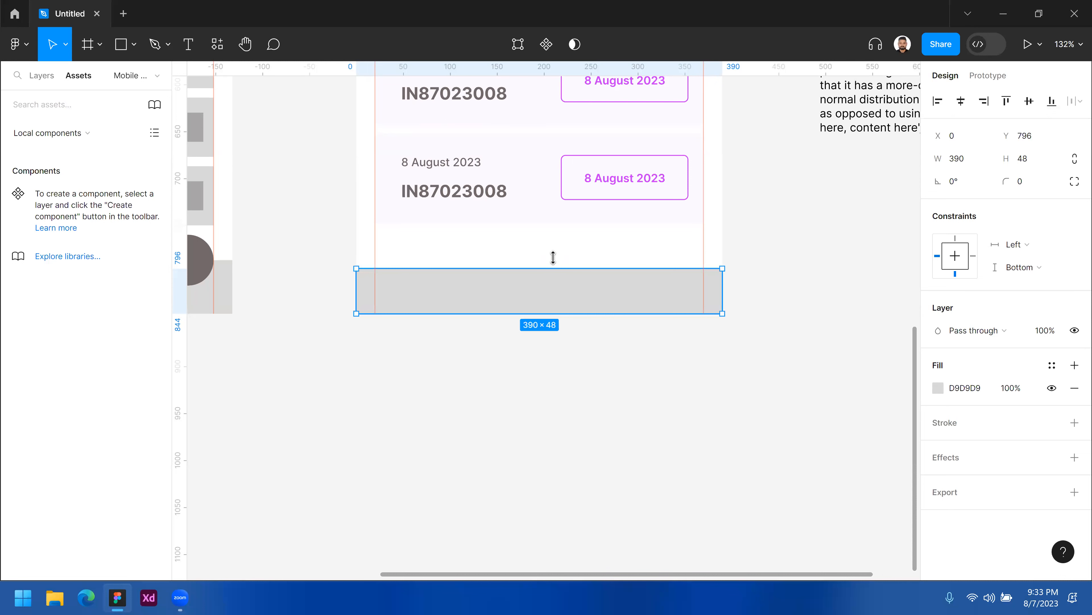
# Resize the bottom bar's height to 50 px.
pyautogui.moveTo(553, 268); pyautogui.dragTo(553, 257)
pyautogui.click(1033, 162)
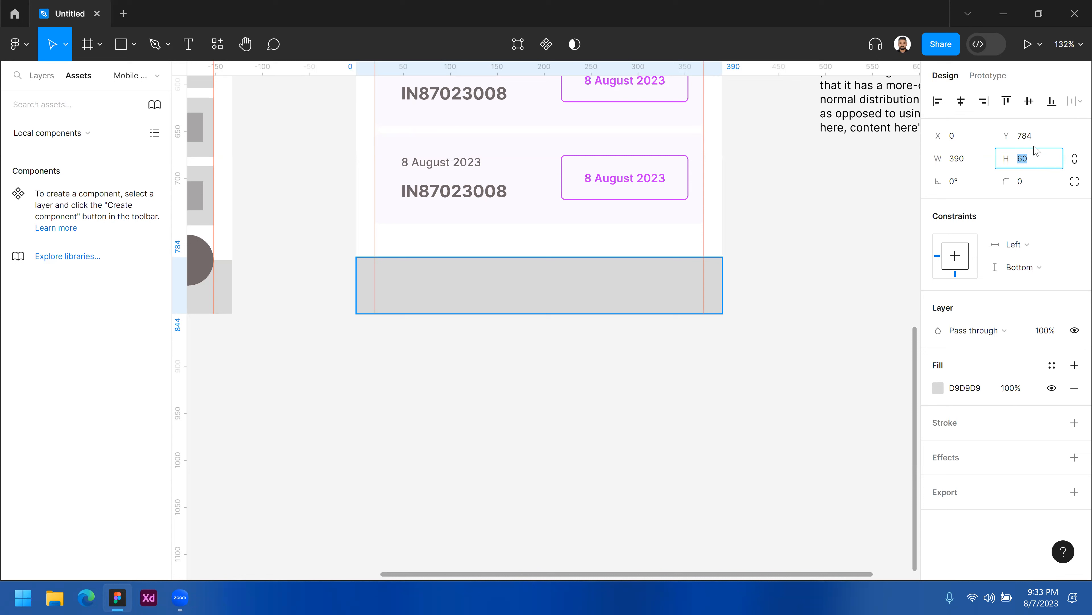
pyautogui.write('50')
pyautogui.press('Return')
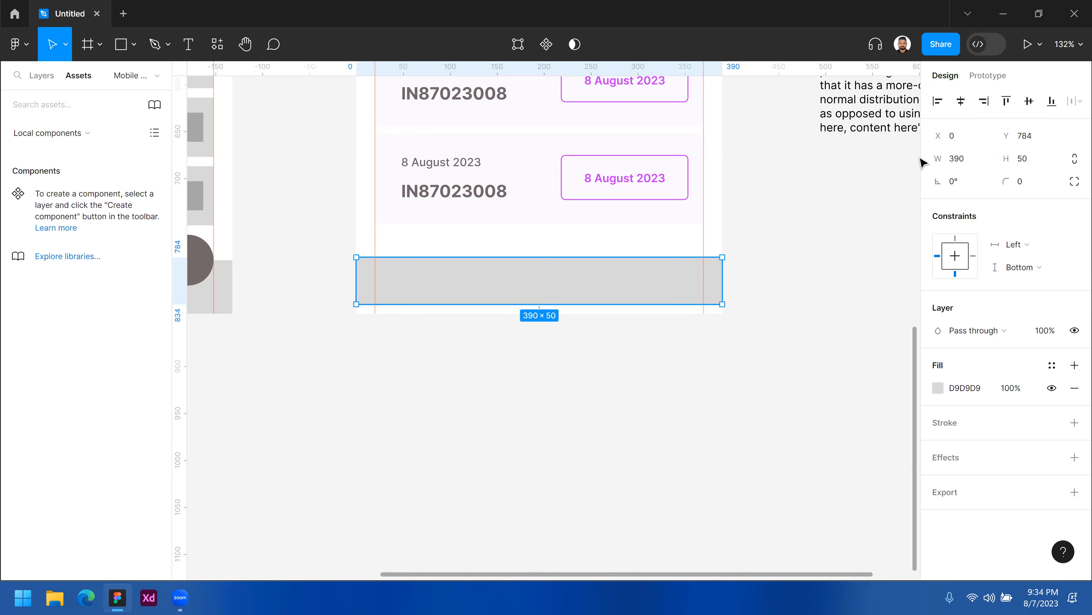
# Set the bottom bar's height back to 48 px and realign it to the frame's bottom.
pyautogui.click(1034, 161)
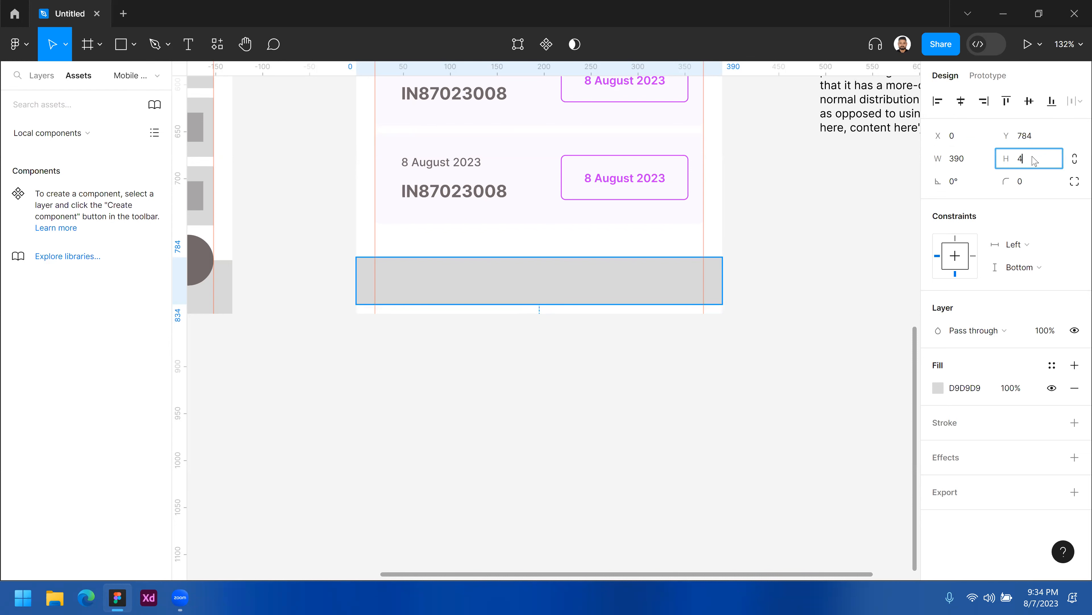
pyautogui.write('48')
pyautogui.press('Return')
pyautogui.click(1053, 101)
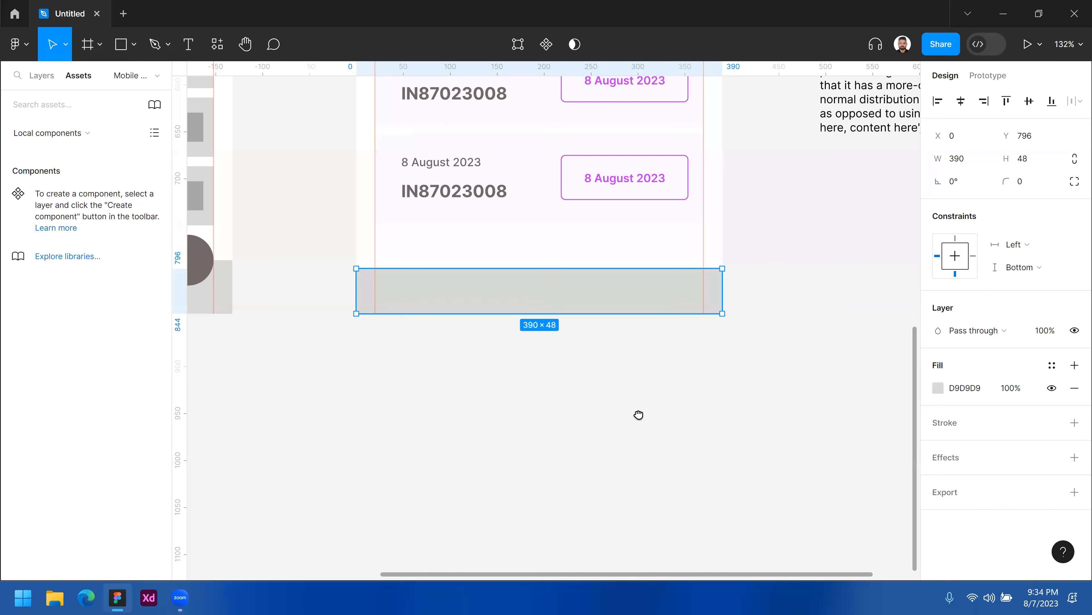
# Apply the Primary Color variable to the bottom bar's fill.
pyautogui.scroll(3, 583, 165)
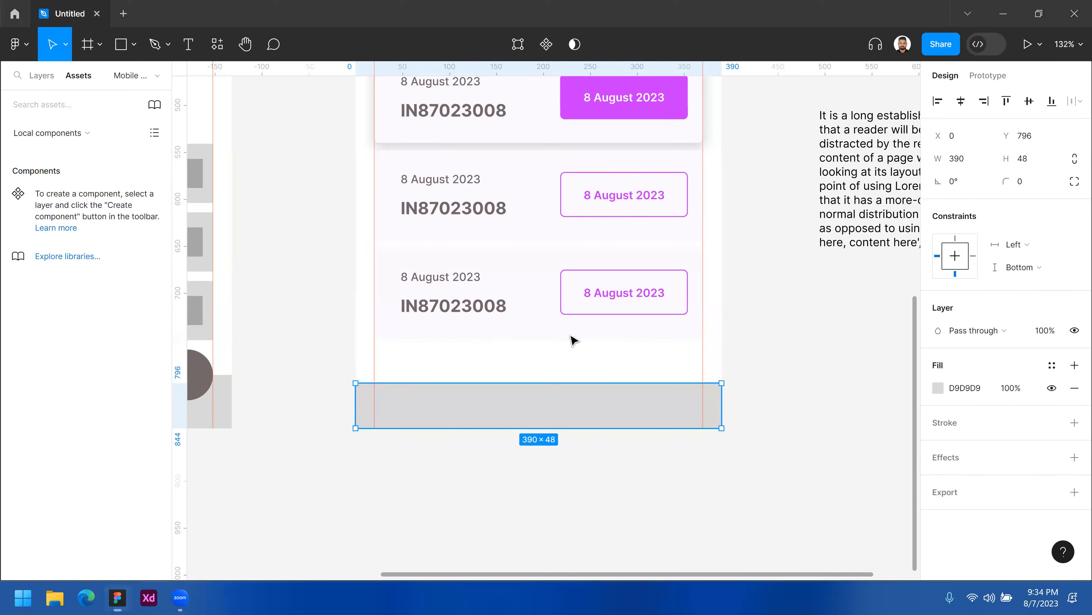
pyautogui.hscroll(3, 549, 368)
pyautogui.scroll(-1, 549, 367)
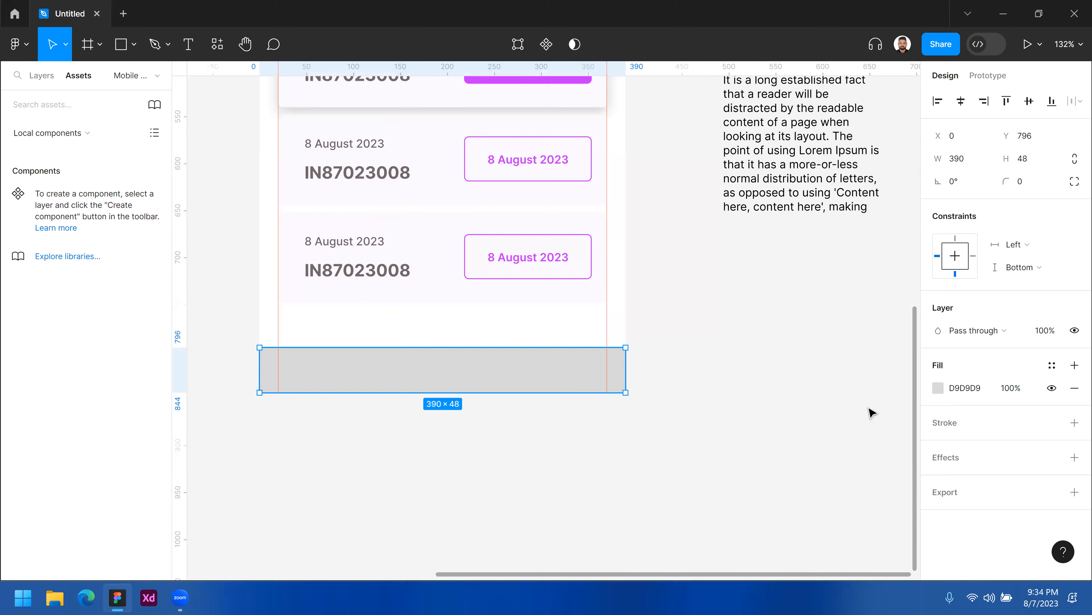
pyautogui.click(1052, 365)
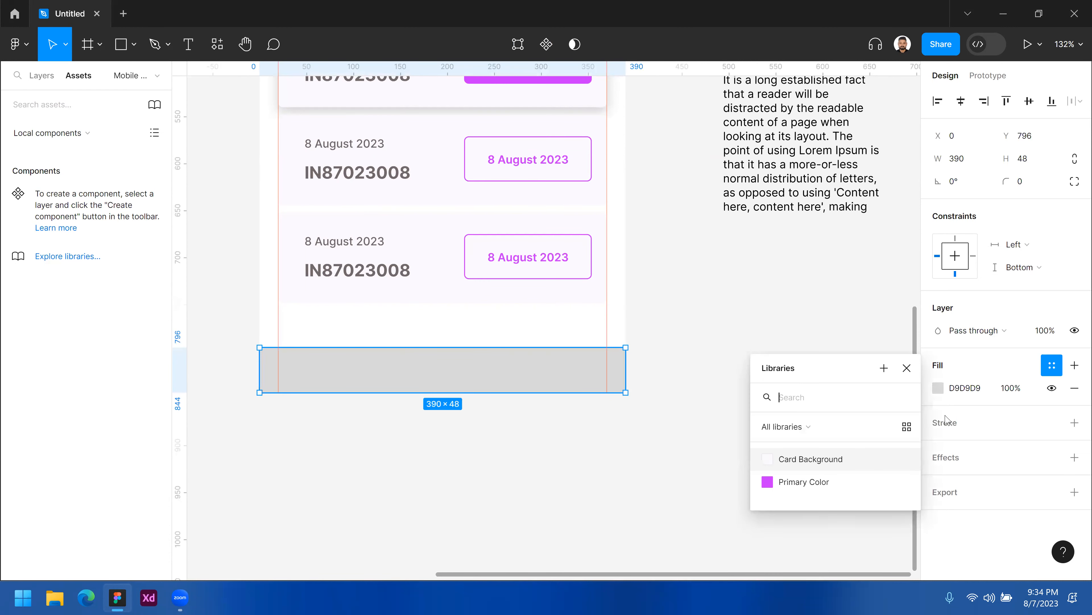
pyautogui.click(823, 488)
pyautogui.click(712, 456)
# Draw a circle on the bottom bar's left end and resize it to about 38 × 38 px.
pyautogui.scroll(4, 683, 475)
pyautogui.hscroll(-4, 683, 476)
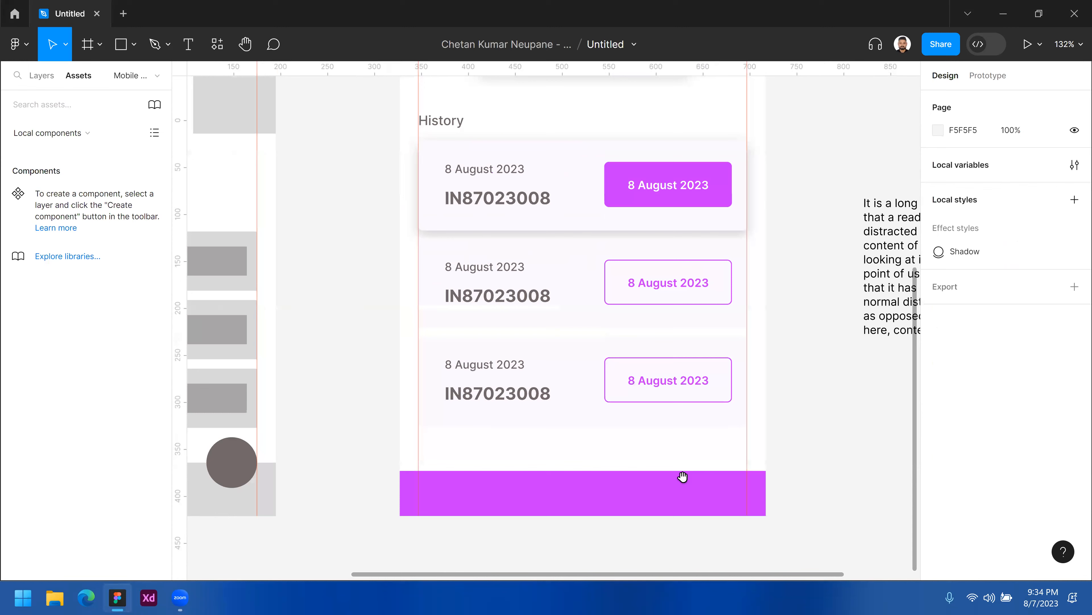
pyautogui.scroll(-1, 543, 470)
pyautogui.hscroll(1, 543, 470)
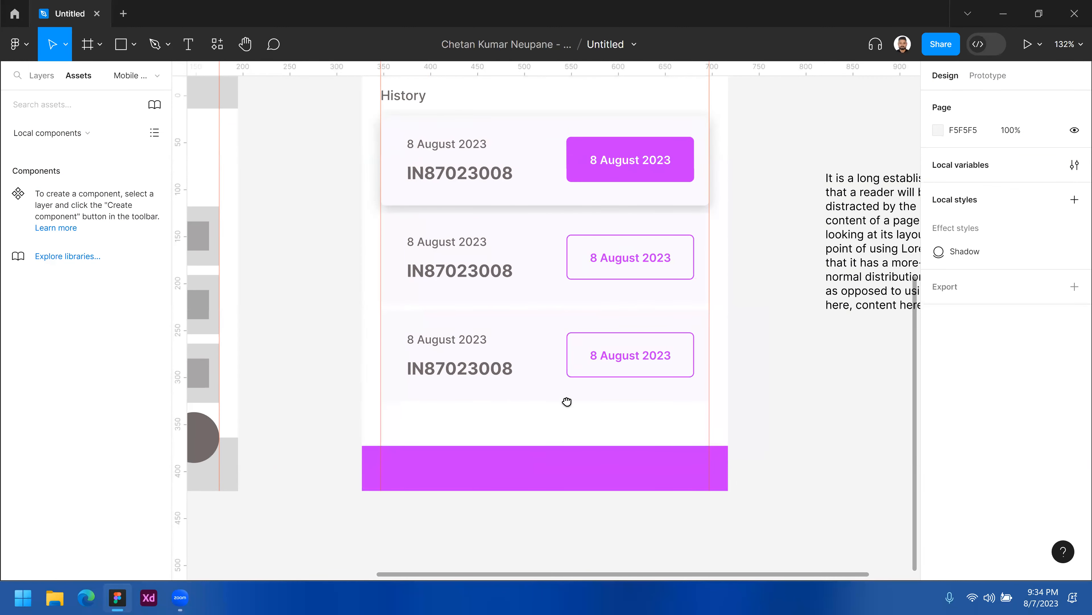
pyautogui.scroll(-1, 567, 400)
pyautogui.hscroll(-1, 567, 401)
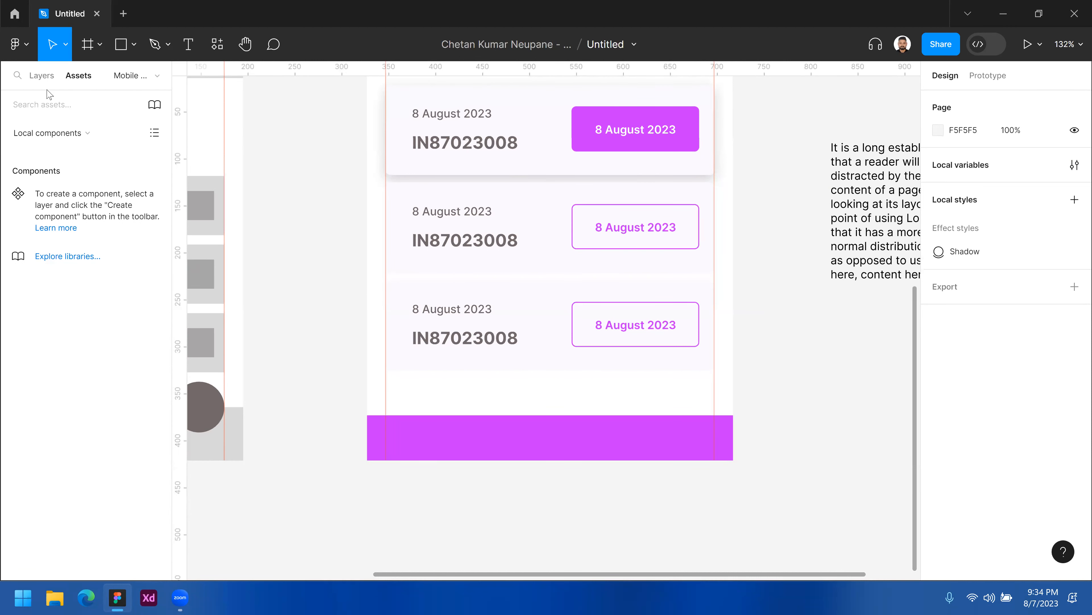
pyautogui.click(42, 76)
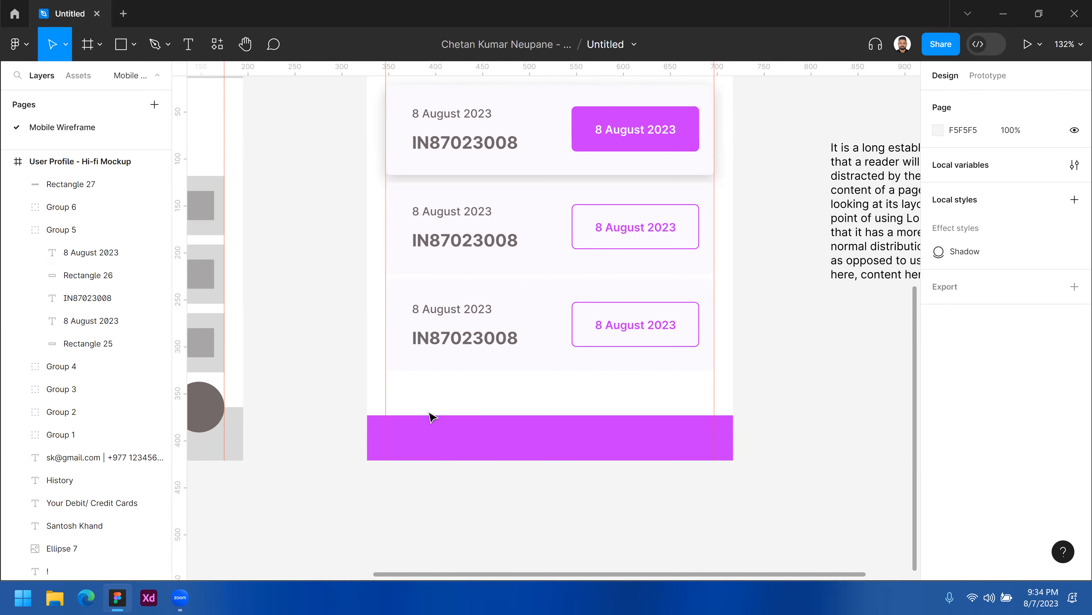
pyautogui.scroll(-3, 461, 398)
pyautogui.hscroll(-2, 402, 341)
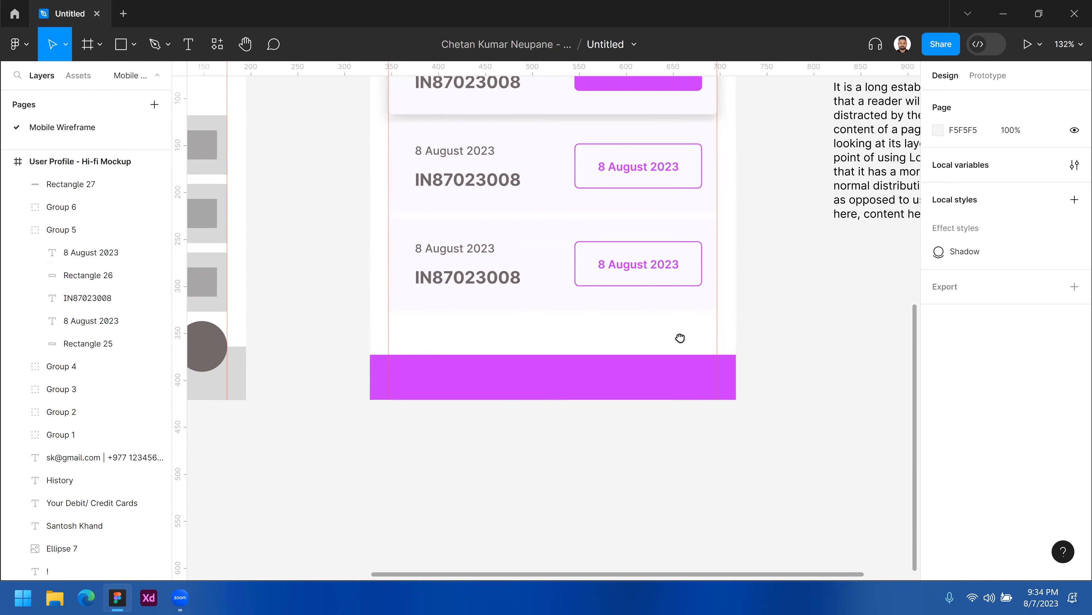
pyautogui.hscroll(-5, 685, 338)
pyautogui.hscroll(7, 505, 329)
pyautogui.scroll(-2, 456, 317)
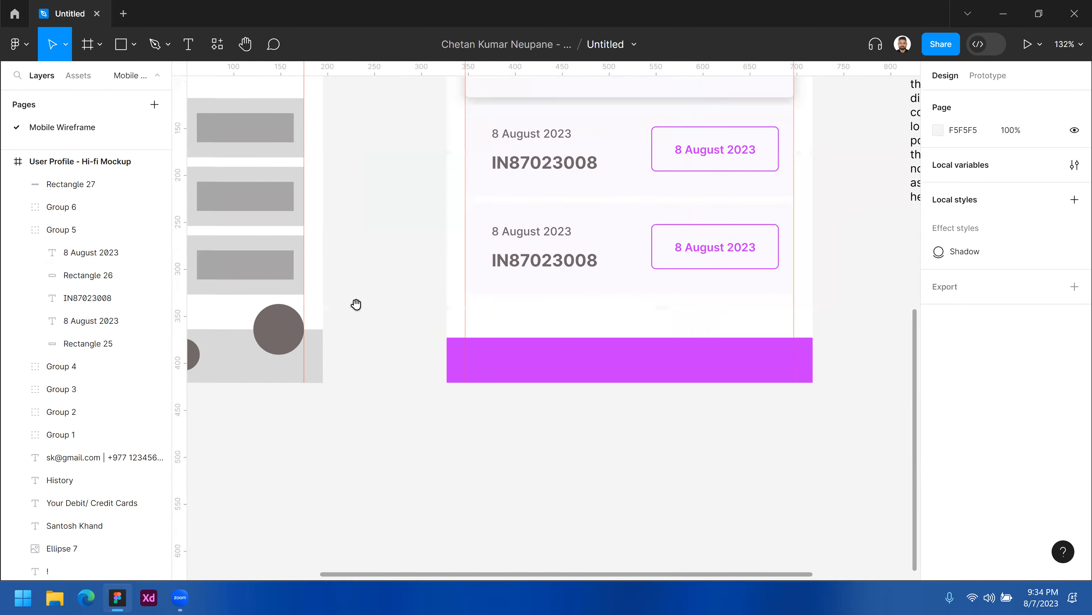
pyautogui.click(133, 45)
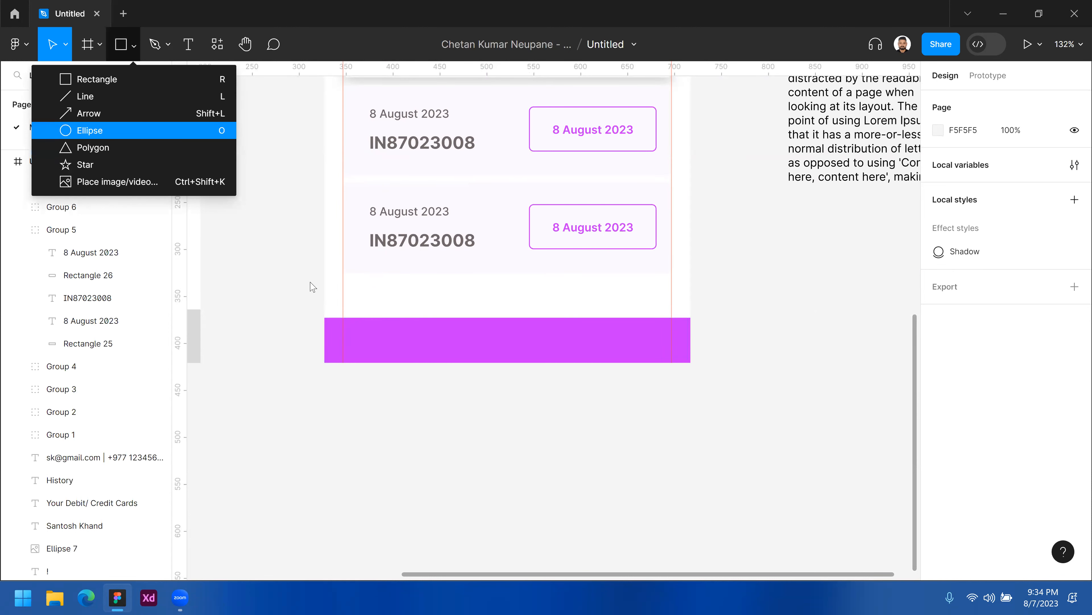
pyautogui.press('Return')
pyautogui.click(401, 347)
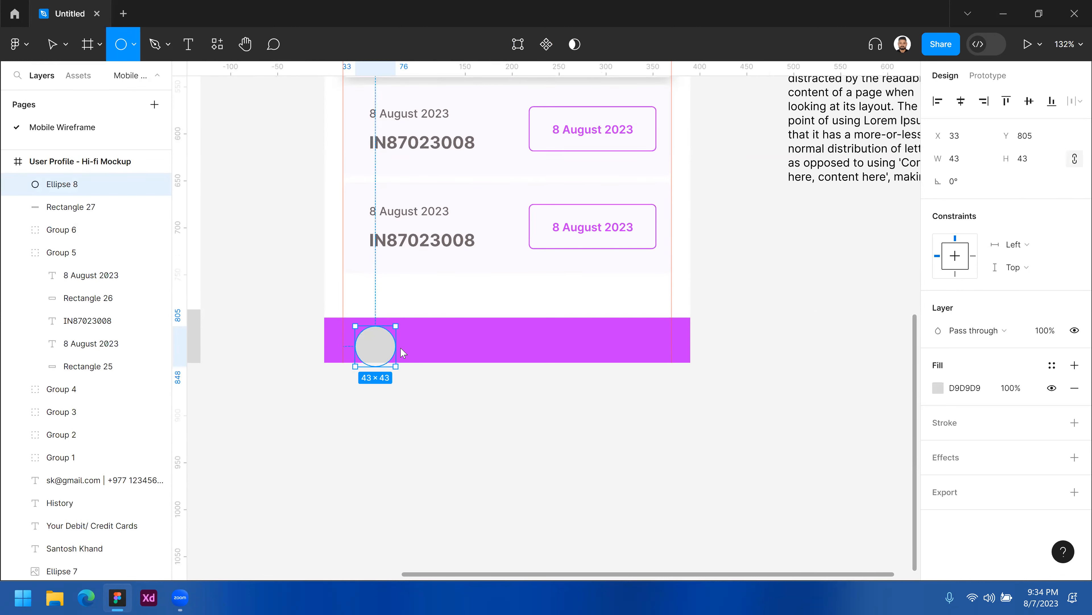
pyautogui.moveTo(386, 339); pyautogui.dragTo(391, 336)
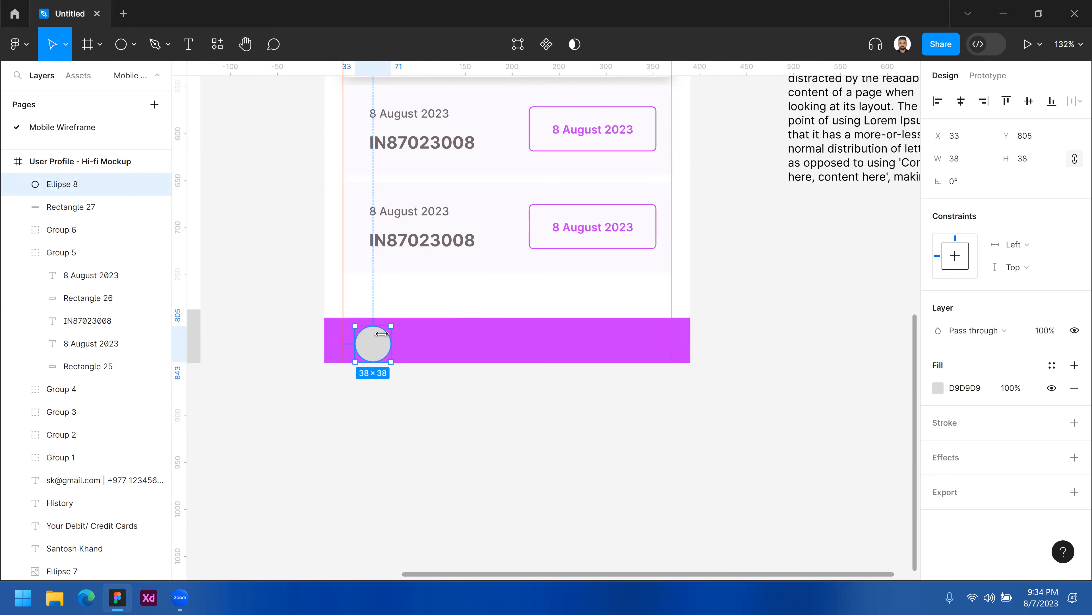
# Move the circle to about X 20, Y 799 inside the bottom bar.
pyautogui.click(380, 338)
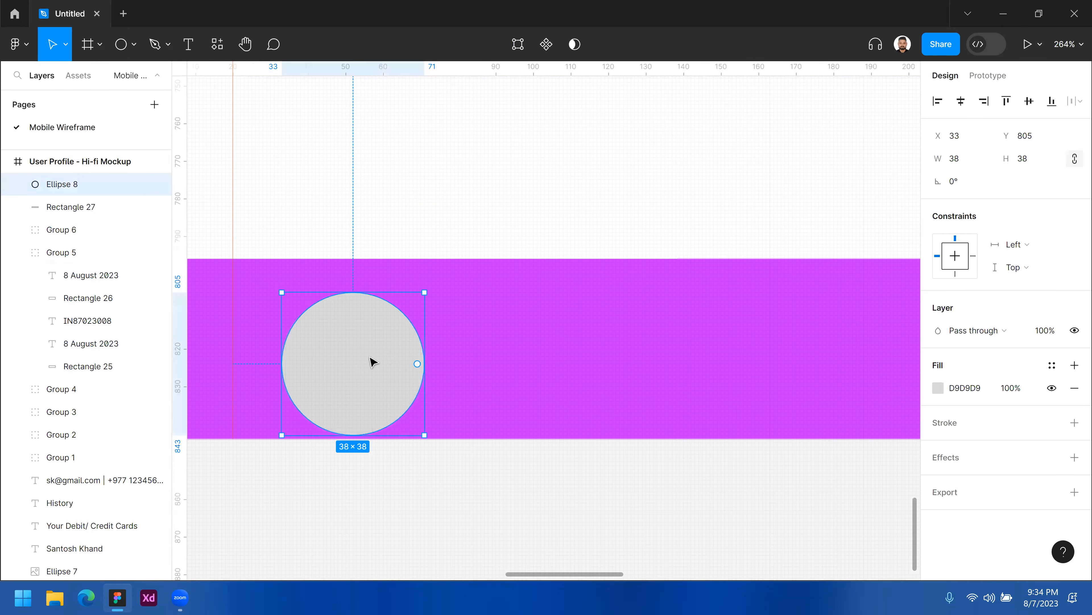
pyautogui.moveTo(348, 332); pyautogui.dragTo(317, 339)
pyautogui.scroll(-2, 355, 284)
pyautogui.hscroll(-1, 355, 284)
pyautogui.press('Down')
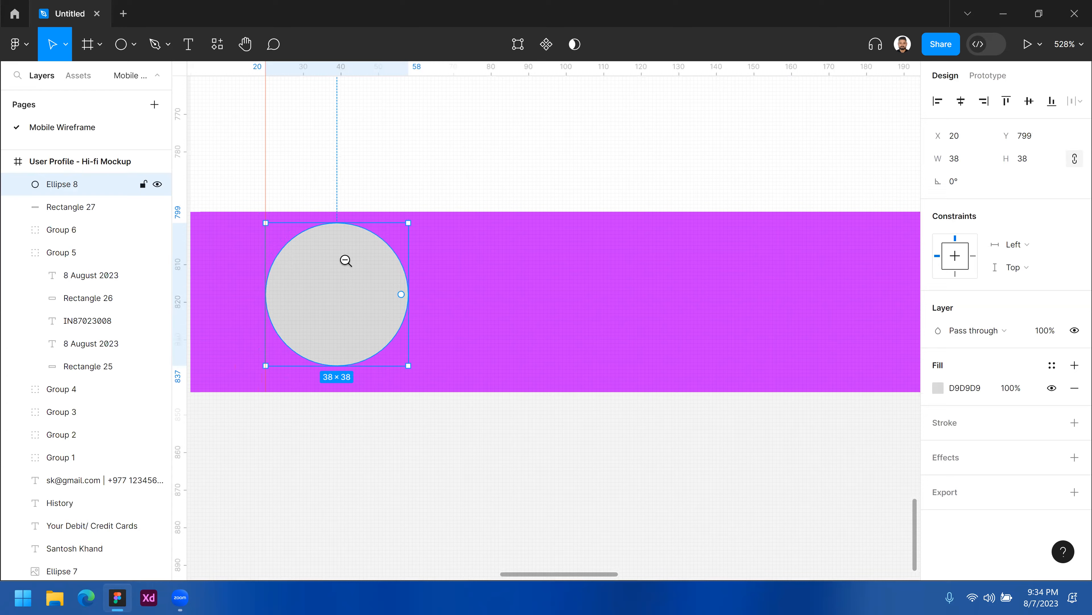
pyautogui.scroll(-4, 350, 290)
pyautogui.scroll(2, 350, 276)
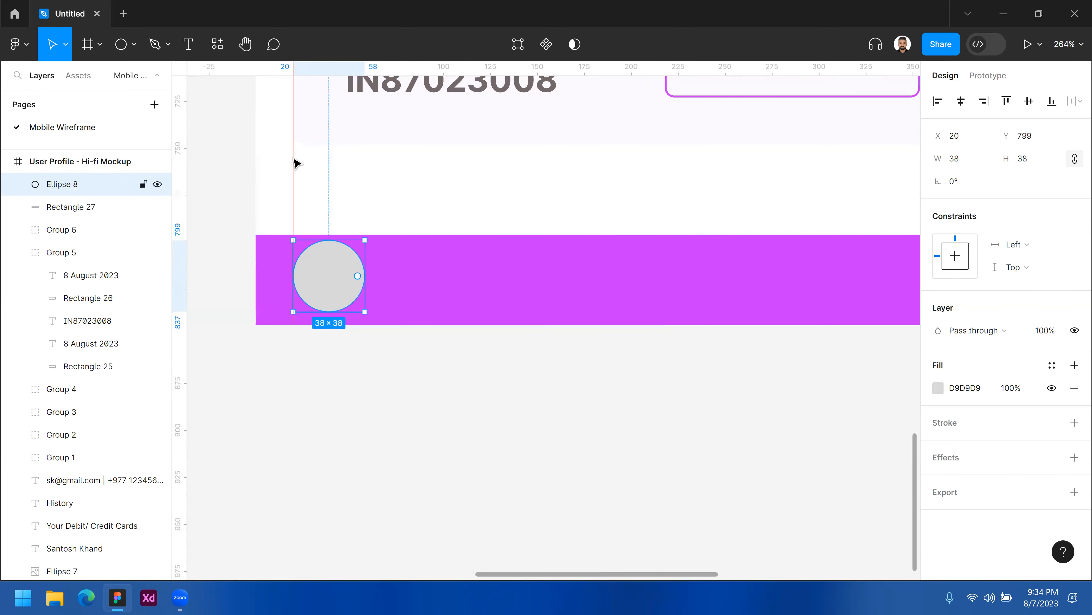
# Draw a small square about 20 × 20 px above the bottom bar.
pyautogui.press('Escape')
pyautogui.click(134, 46)
pyautogui.click(81, 77)
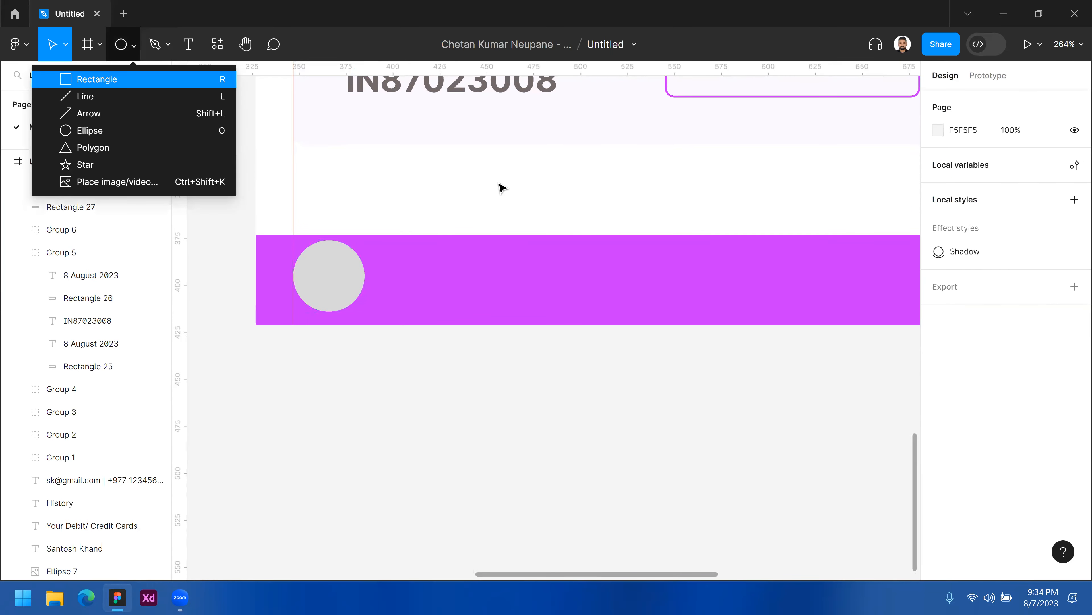
pyautogui.moveTo(504, 159)
pyautogui.mouseDown()
pyautogui.moveTo(545, 201)
pyautogui.moveTo(527, 188)
pyautogui.mouseUp()
# Draw a three-point roof line over the square with the Pen tool.
pyautogui.click(154, 44)
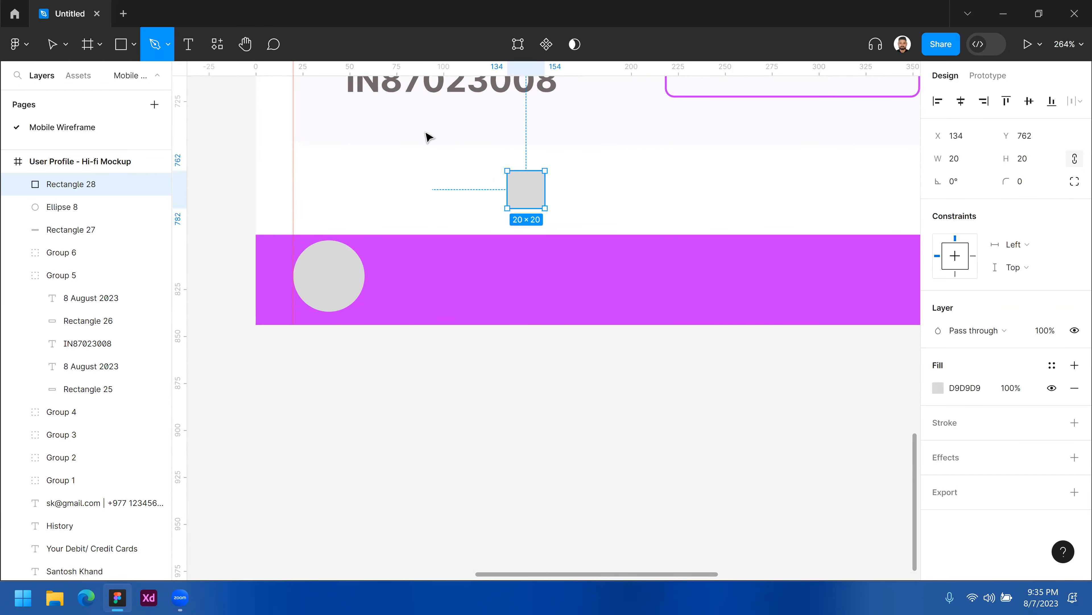
pyautogui.click(493, 178)
pyautogui.click(534, 153)
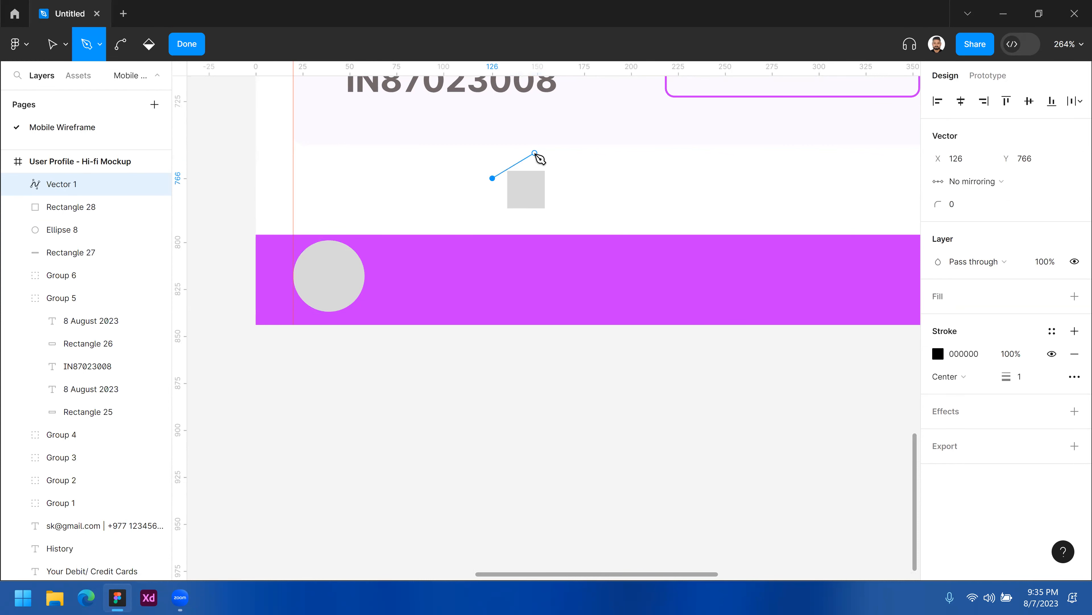
pyautogui.click(556, 182)
pyautogui.press('Escape')
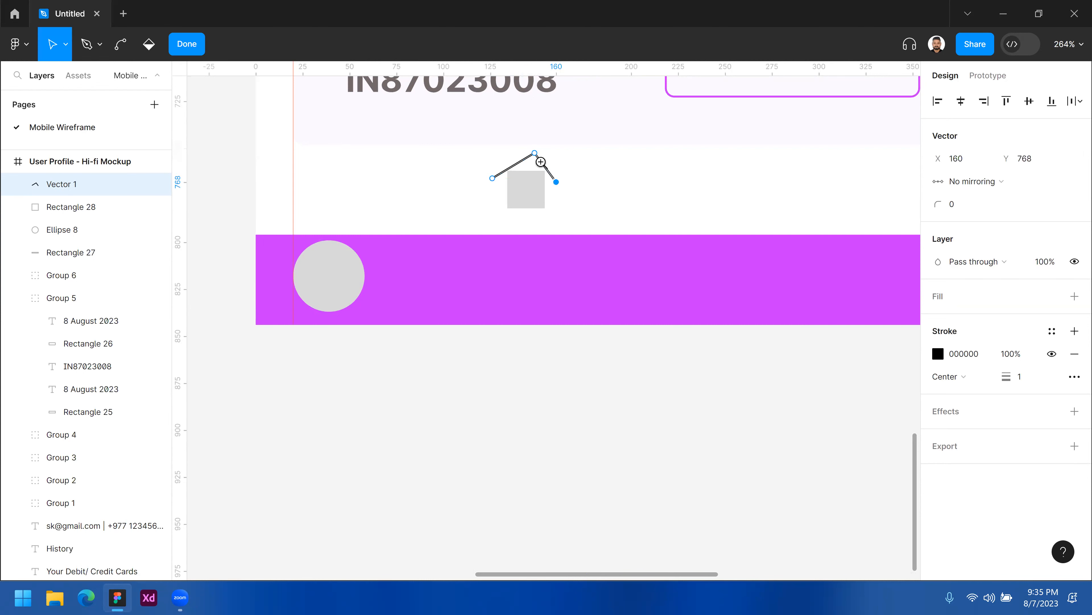
# Adjust the roof's apex and left end points to even out its slopes.
pyautogui.scroll(2, 541, 161)
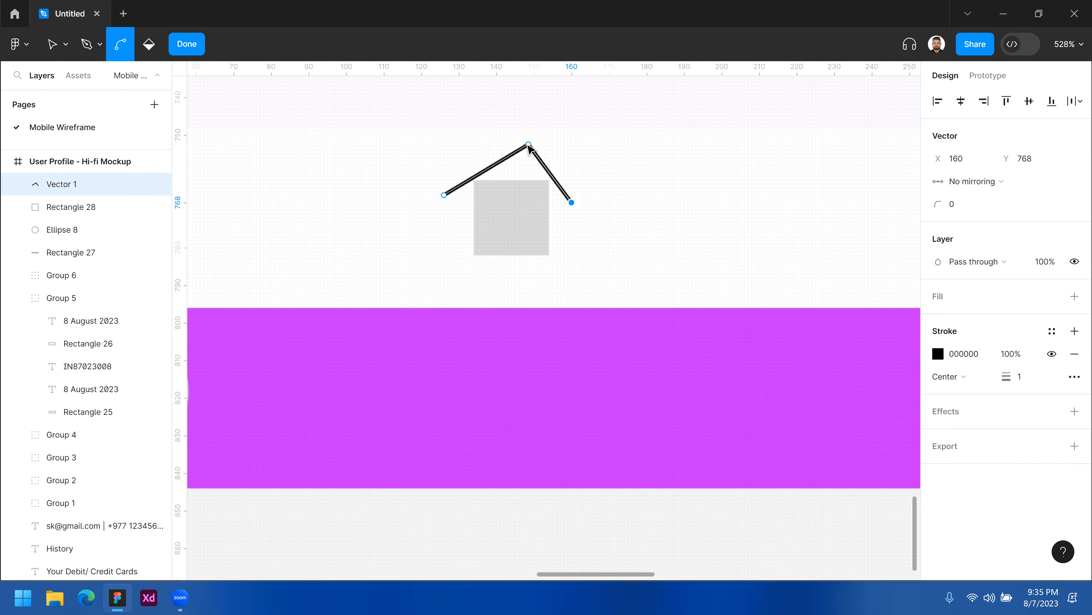
pyautogui.moveTo(530, 147); pyautogui.dragTo(520, 151)
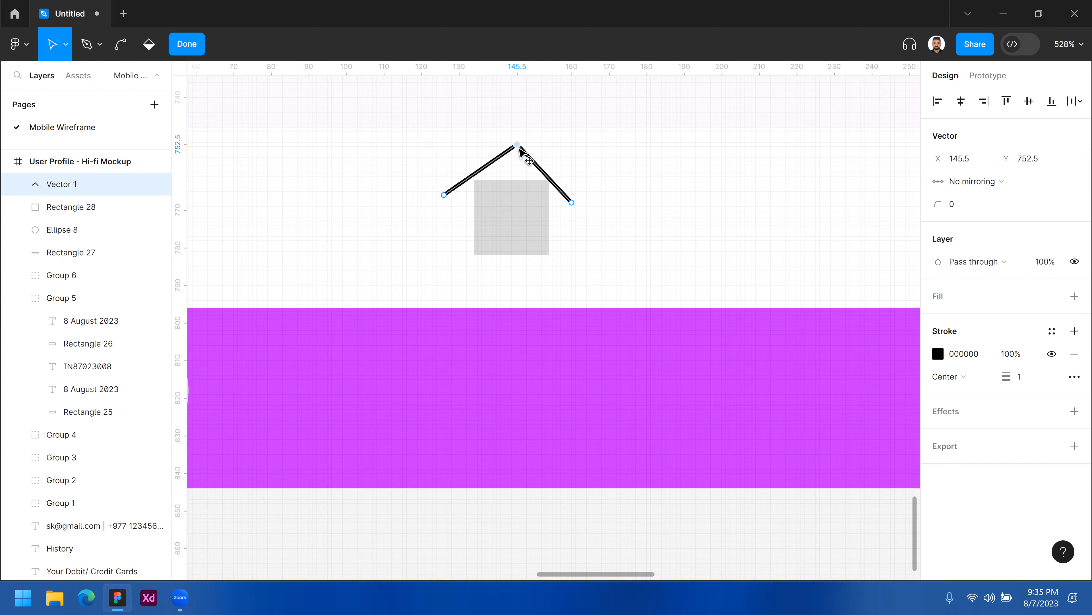
pyautogui.moveTo(444, 195); pyautogui.dragTo(447, 198)
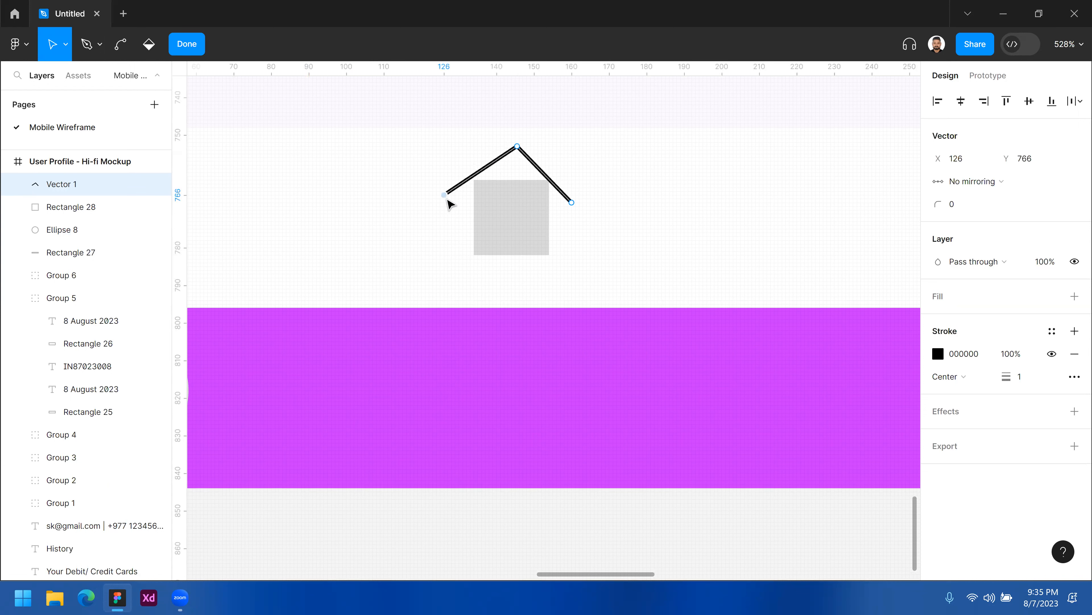
pyautogui.click(573, 201)
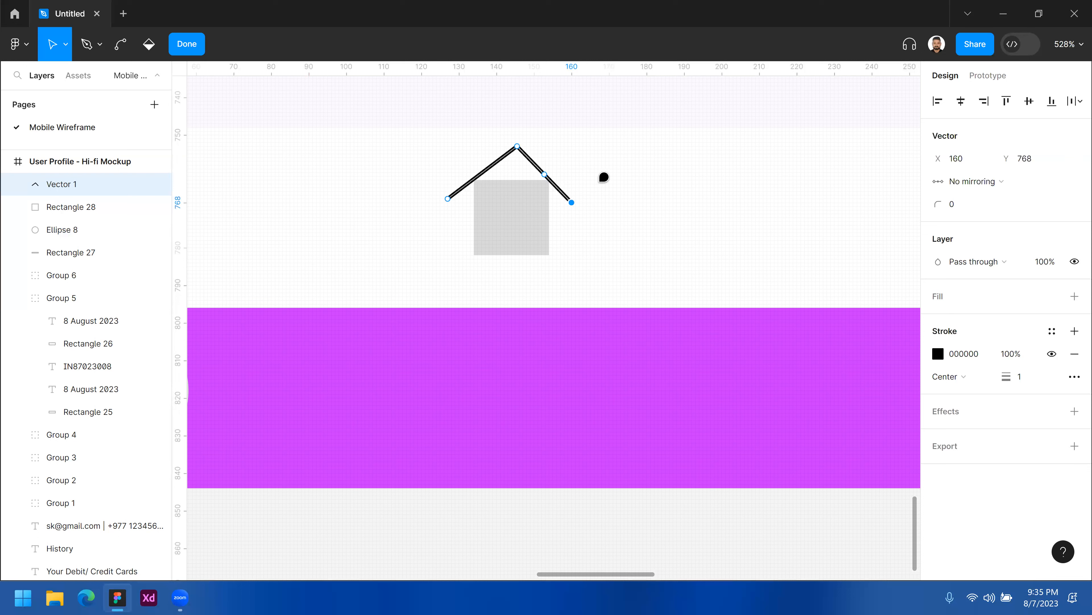
pyautogui.press('c')
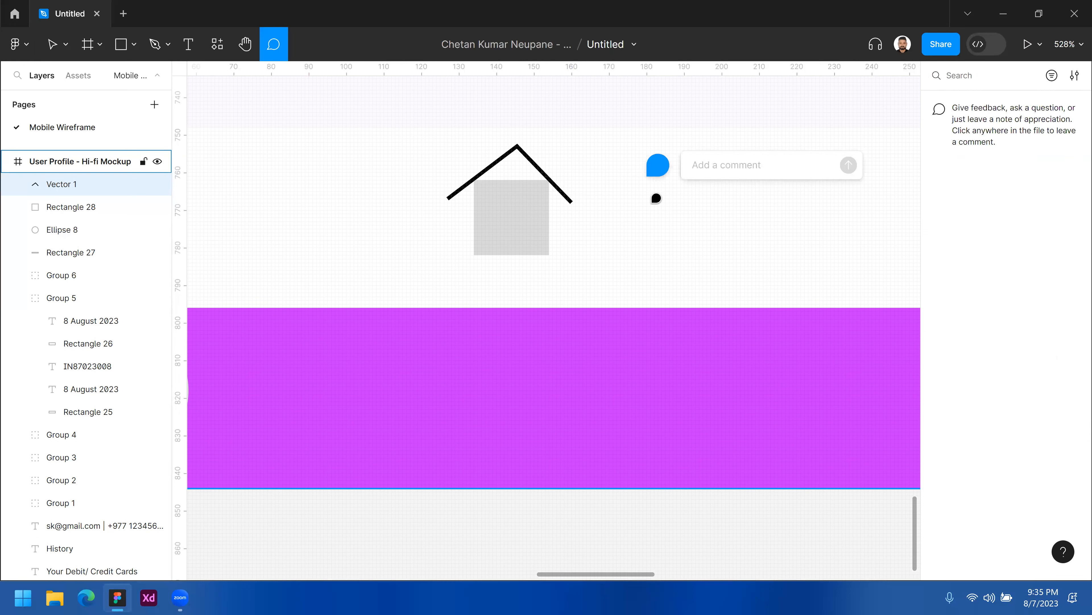
pyautogui.press('Escape')
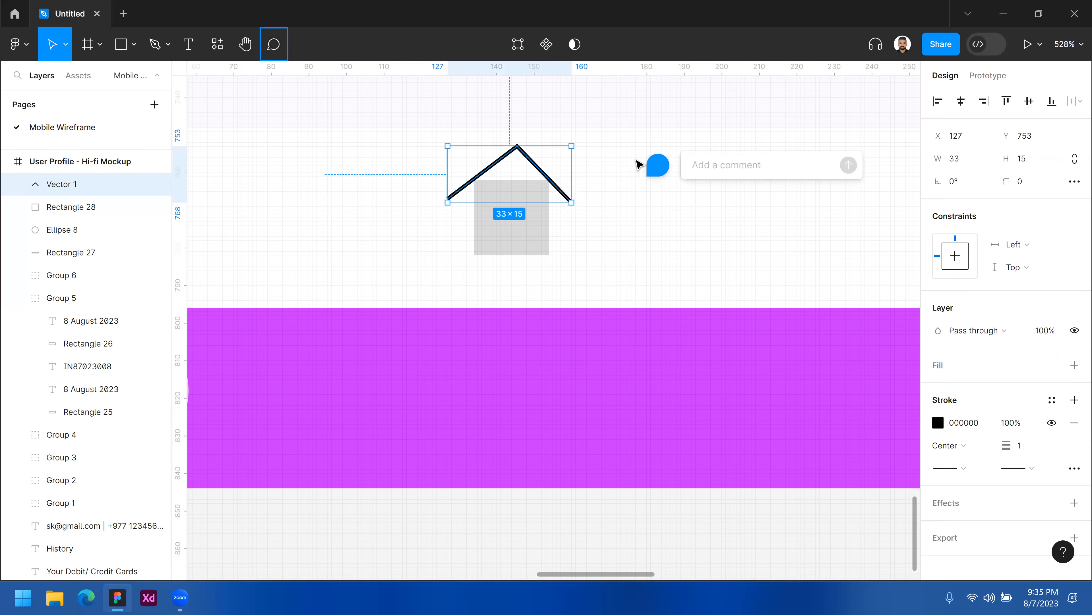
pyautogui.click(637, 163)
pyautogui.moveTo(639, 153); pyautogui.dragTo(673, 178)
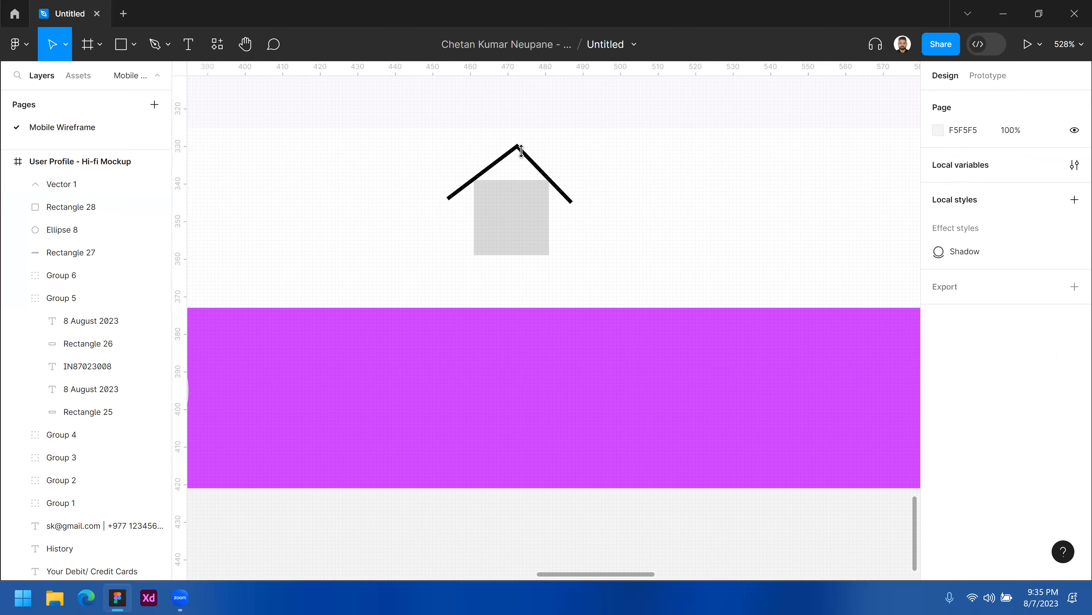
pyautogui.click(521, 150)
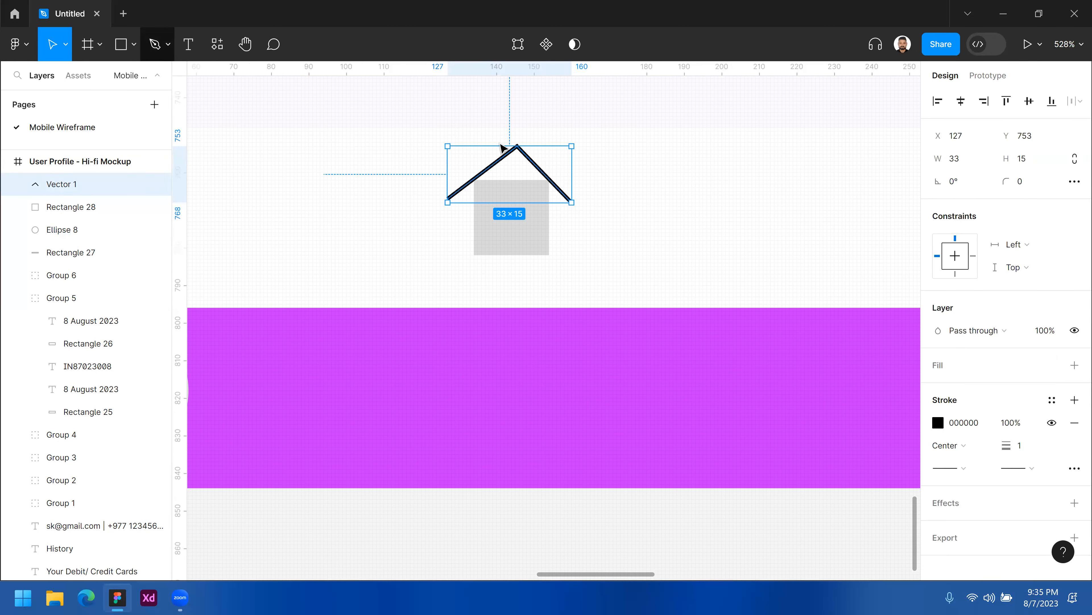
# Try to round the roof's apex into a curve with the Bend tool.
pyautogui.doubleClick(519, 150)
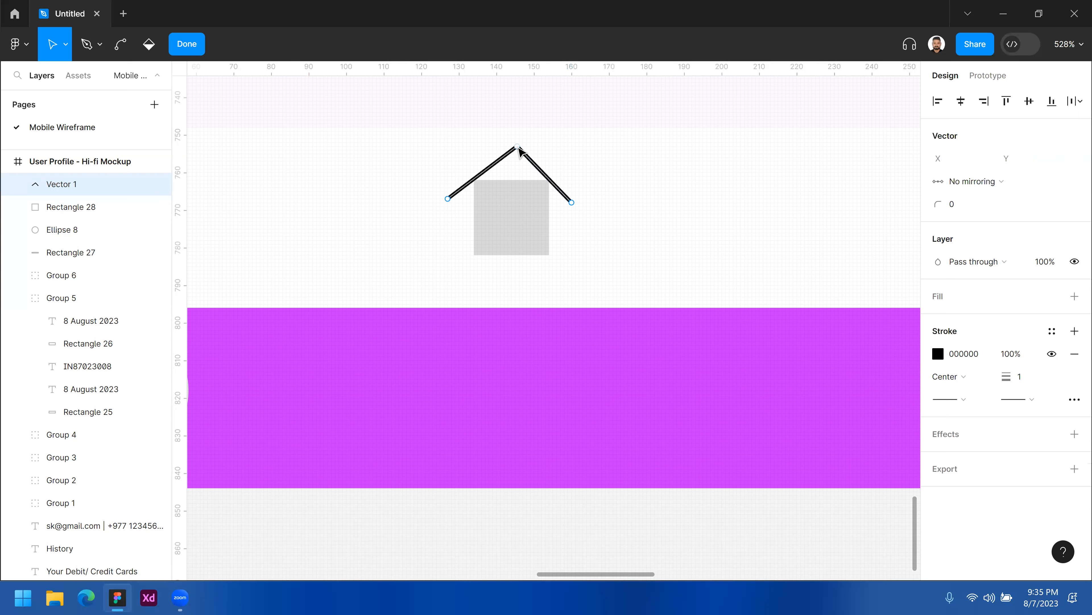
pyautogui.click(518, 148)
pyautogui.click(121, 45)
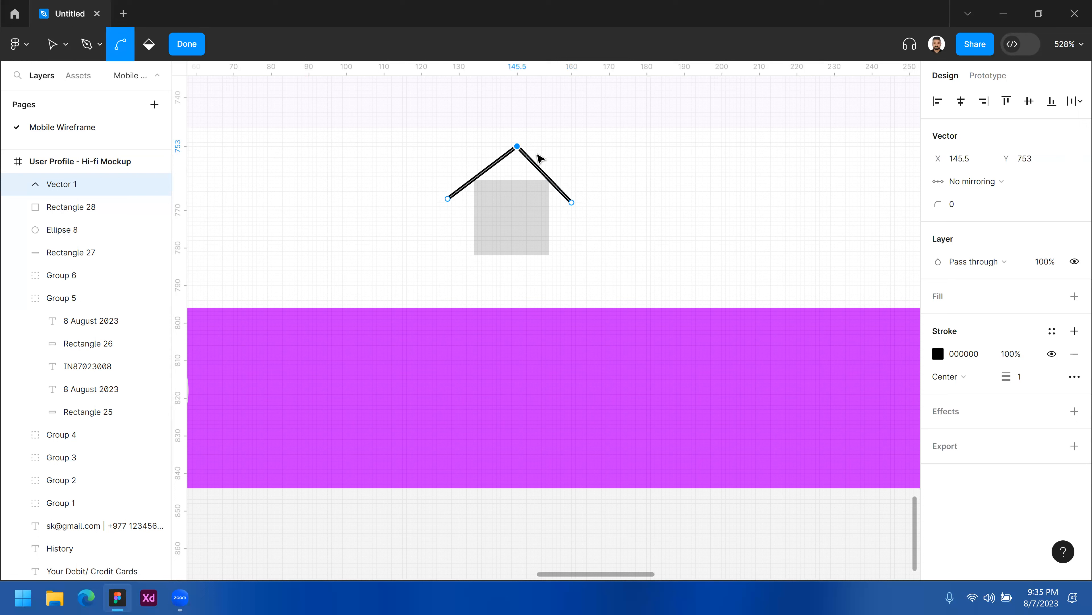
pyautogui.moveTo(519, 161); pyautogui.dragTo(568, 154)
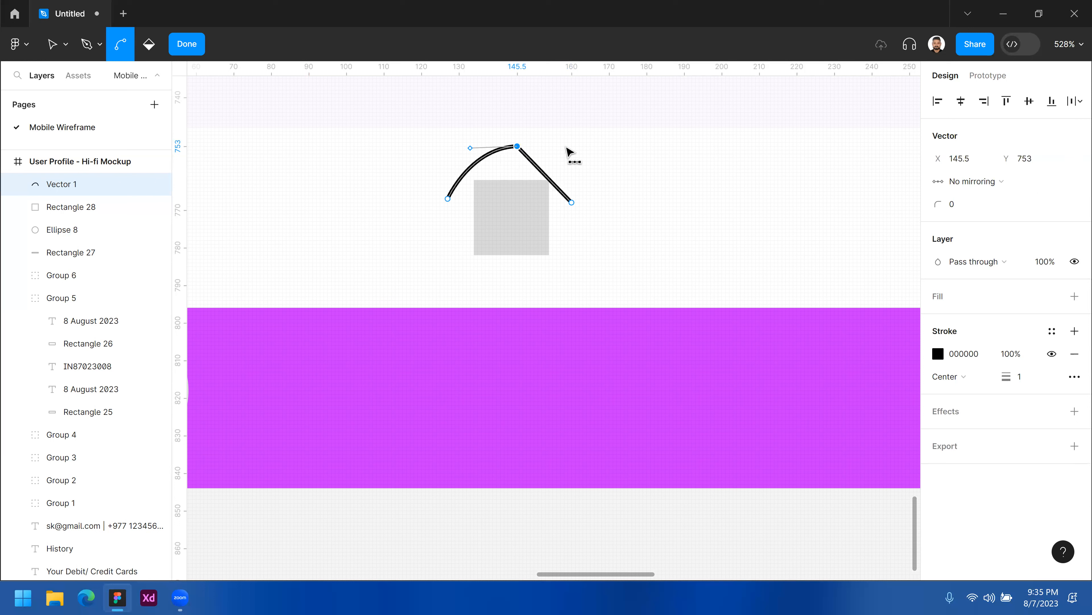
pyautogui.click(518, 146)
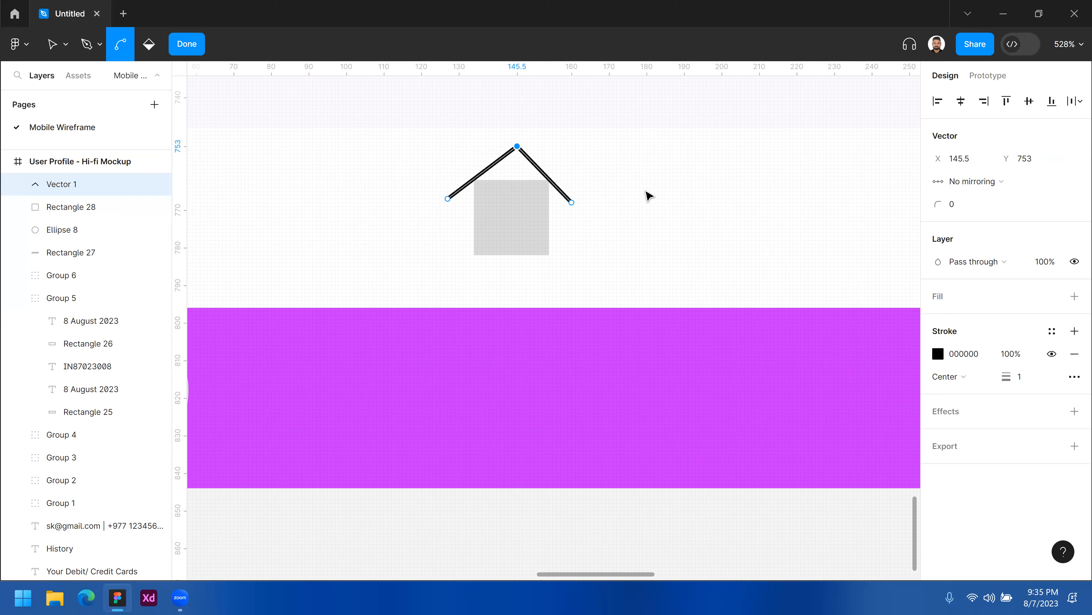
# Nudge the roof outline down to Y 754 so it sits on the square.
pyautogui.press('v')
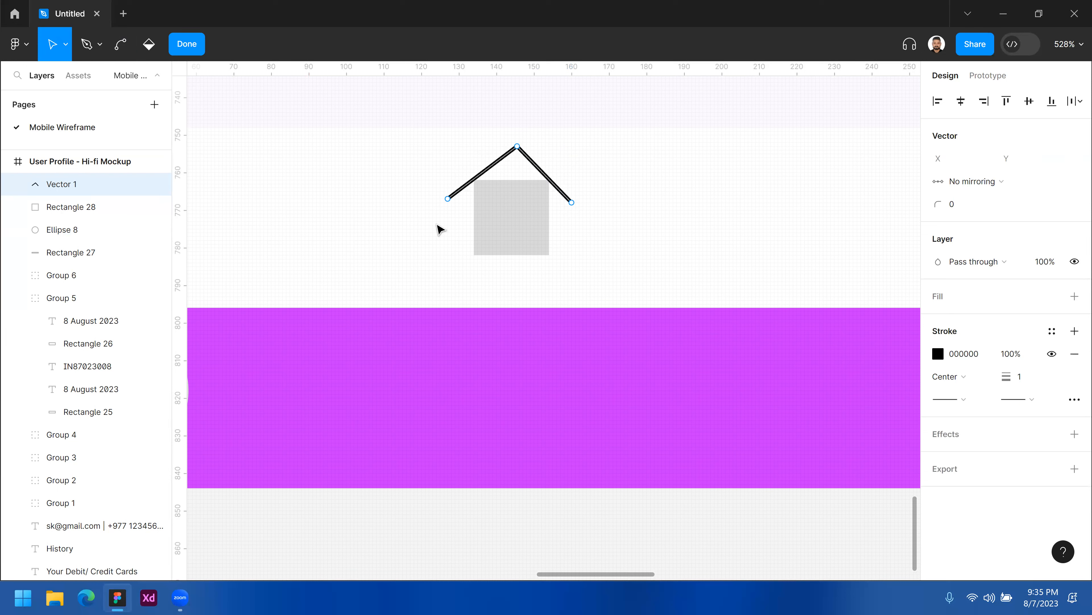
pyautogui.press('Escape')
pyautogui.click(251, 117)
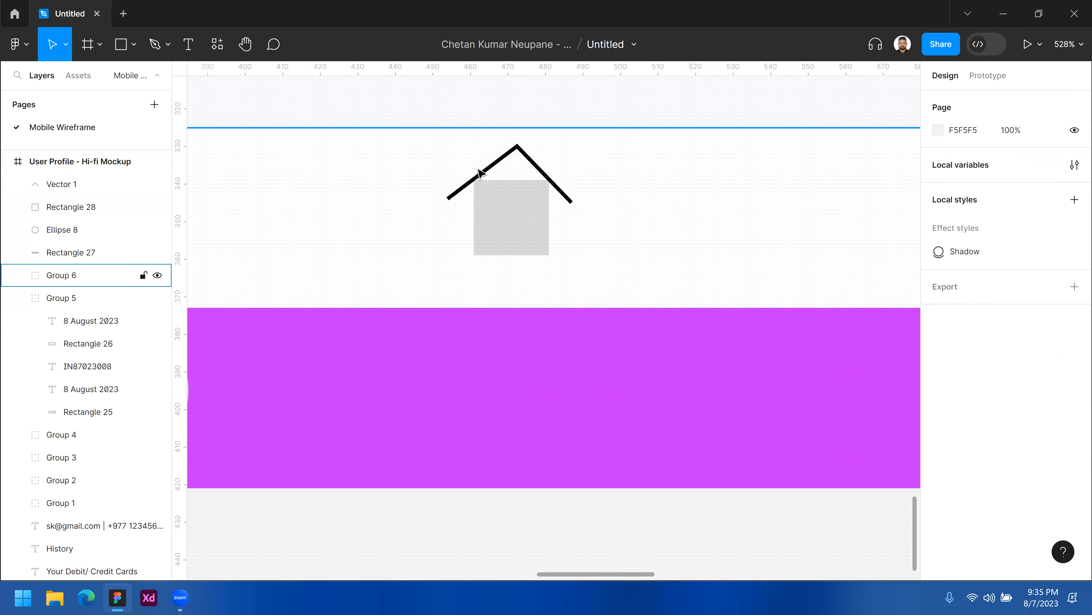
pyautogui.moveTo(500, 161); pyautogui.dragTo(502, 170)
pyautogui.press('Up')
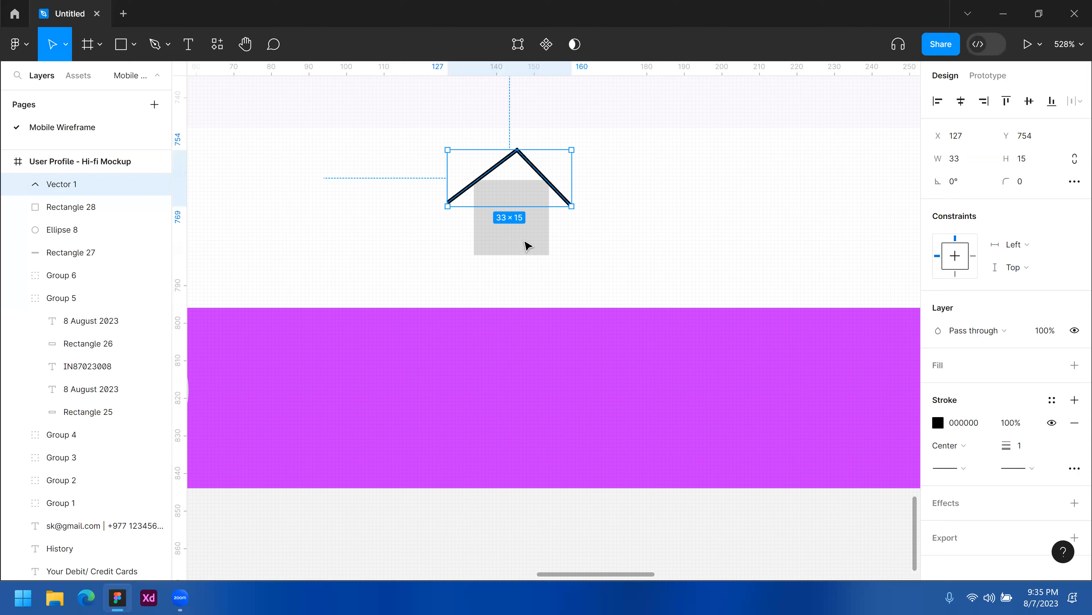
# Give both ends of the roof line round caps.
pyautogui.click(528, 246)
pyautogui.moveTo(606, 274); pyautogui.dragTo(425, 161)
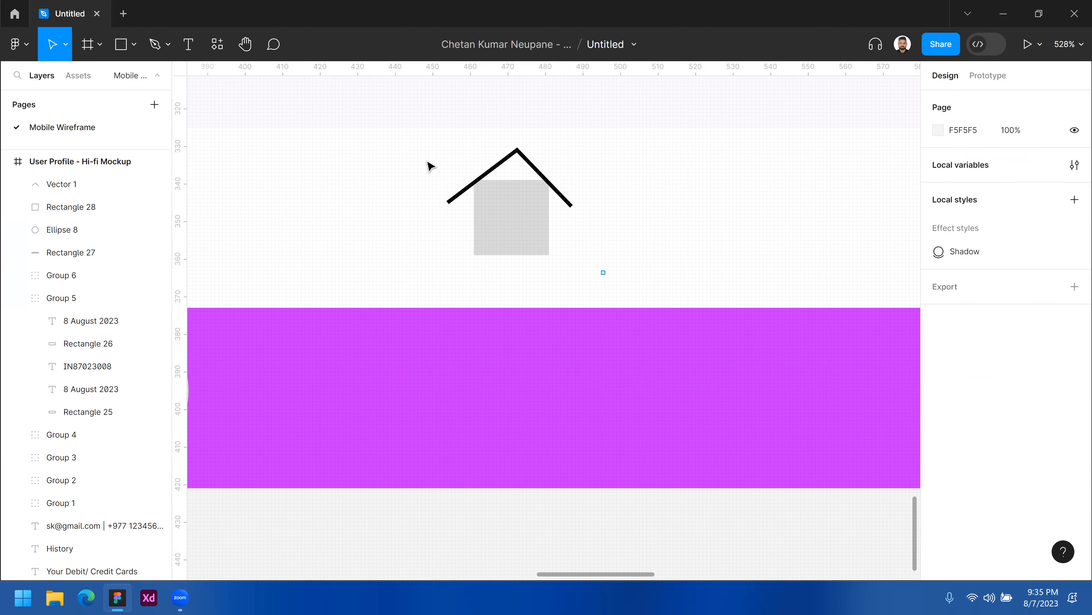
pyautogui.click(547, 172)
pyautogui.click(535, 169)
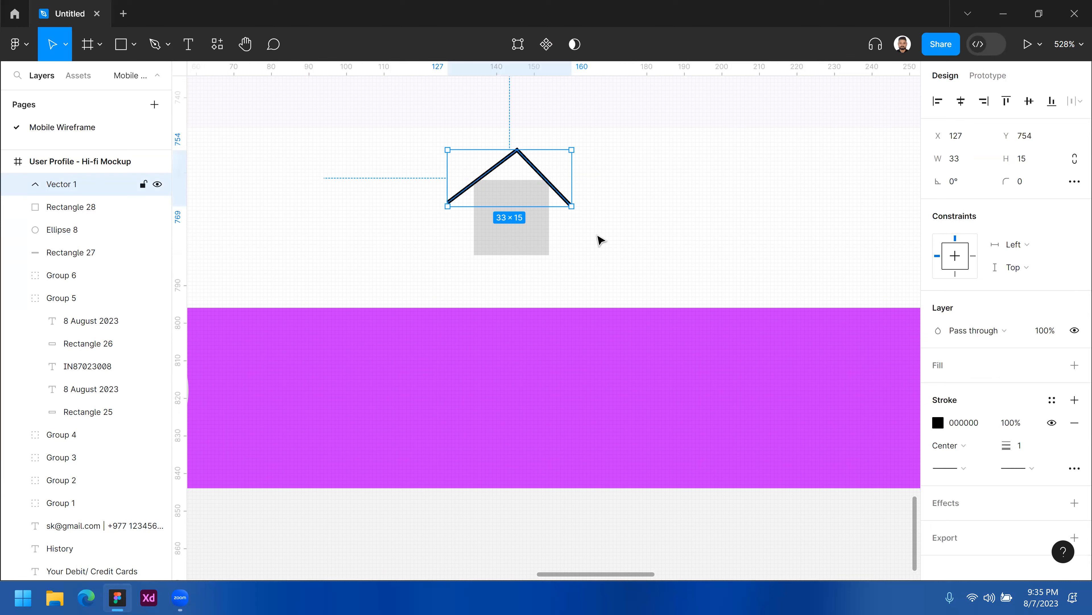
pyautogui.keyDown('ctrl'); pyautogui.click(584, 212); pyautogui.keyUp('ctrl')
pyautogui.keyDown('ctrl'); pyautogui.click(584, 212); pyautogui.keyUp('ctrl')
pyautogui.keyDown('ctrl'); pyautogui.click(584, 213); pyautogui.keyUp('ctrl')
pyautogui.moveTo(535, 208); pyautogui.dragTo(534, 303)
pyautogui.click(518, 224)
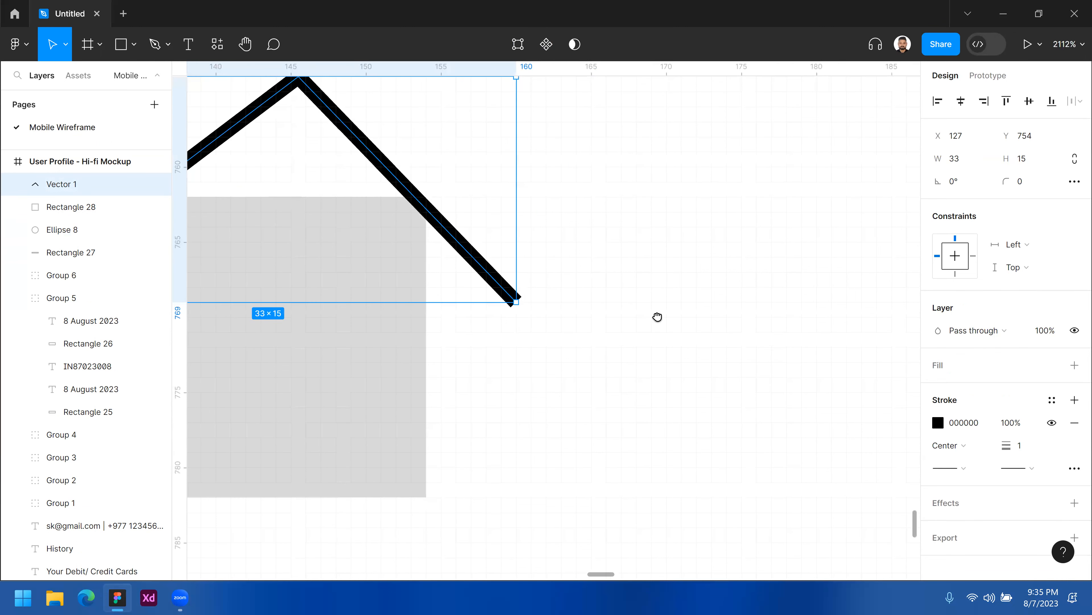
pyautogui.hscroll(-5, 657, 317)
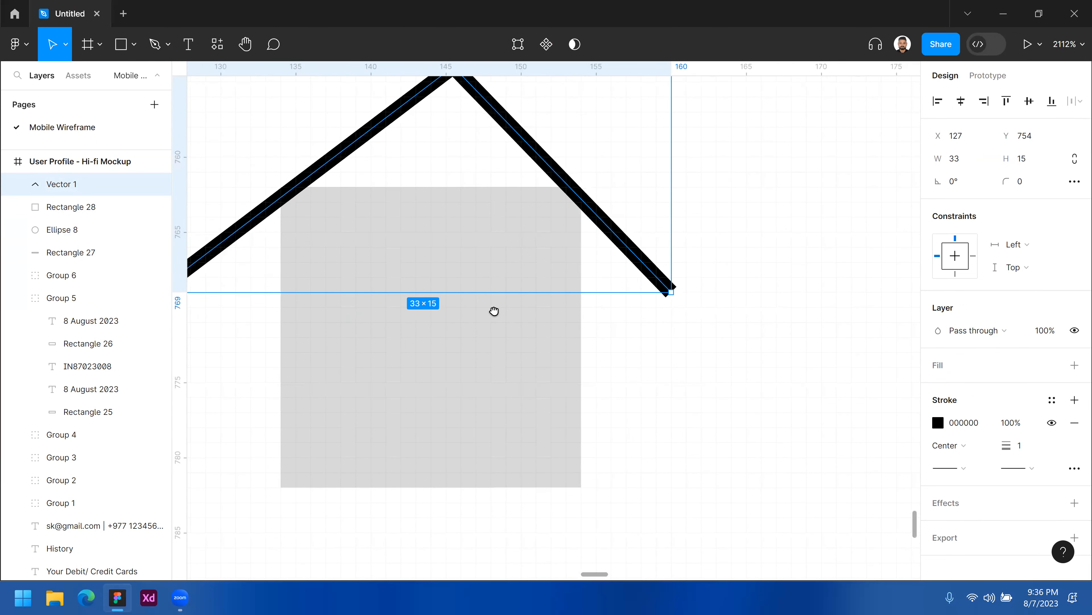
pyautogui.hscroll(-2, 494, 311)
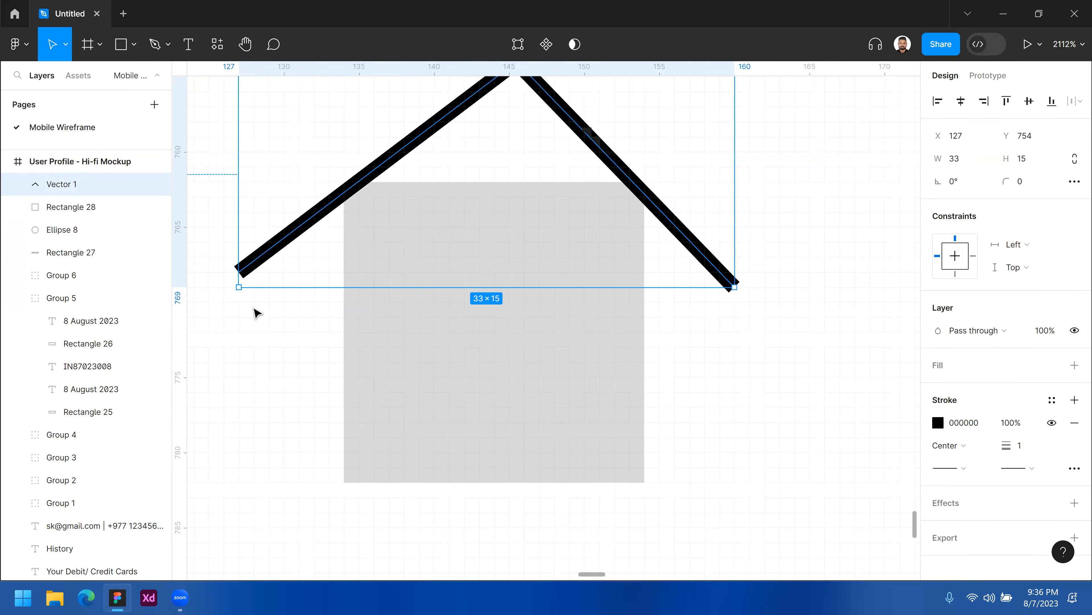
pyautogui.click(967, 472)
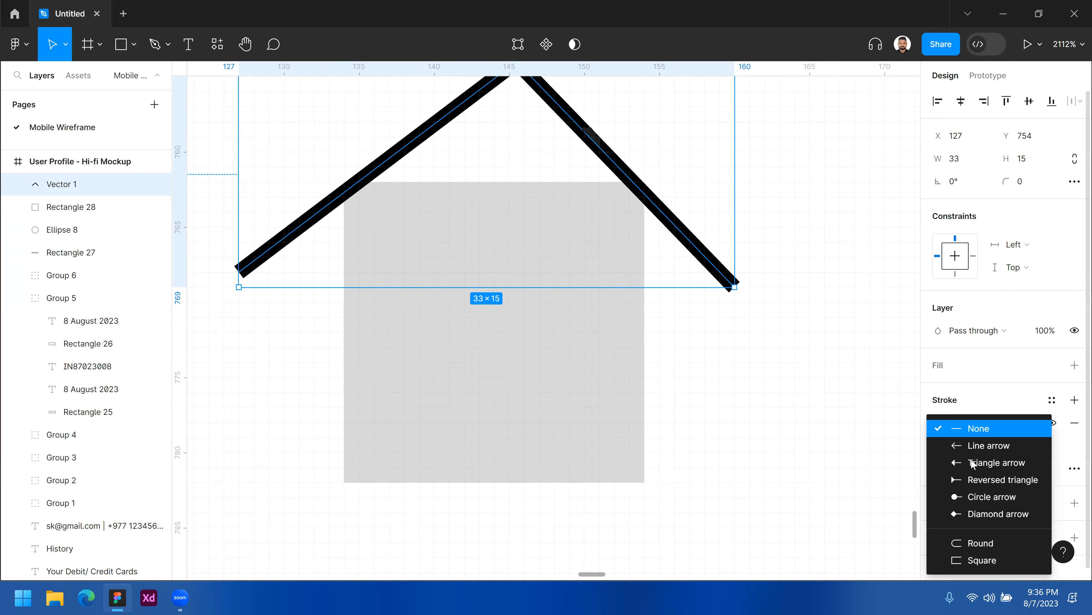
pyautogui.click(974, 541)
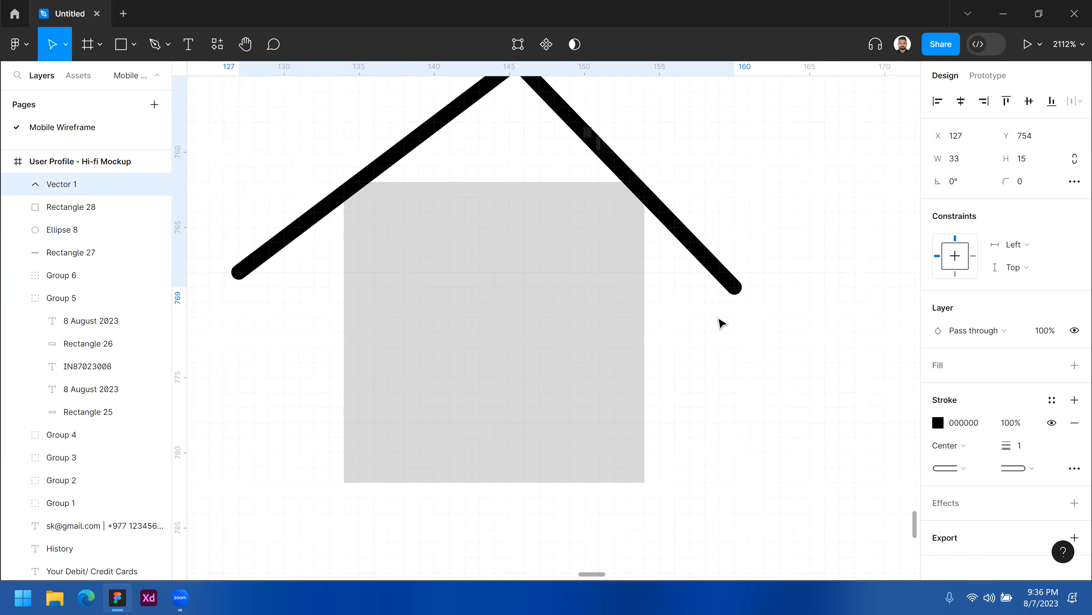
# Delete the grey square beneath the roof.
pyautogui.click(747, 354)
pyautogui.keyDown('ctrl'); pyautogui.keyDown('alt'); pyautogui.click(746, 354); pyautogui.keyUp('alt'); pyautogui.keyUp('ctrl')
pyautogui.moveTo(577, 295); pyautogui.dragTo(489, 267)
pyautogui.click(490, 264)
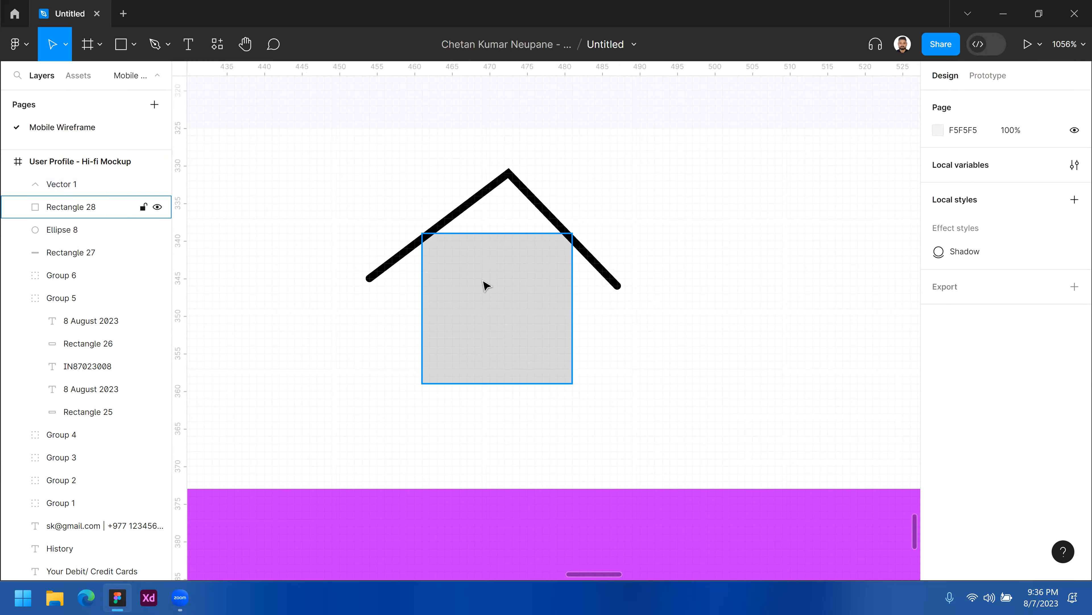
pyautogui.click(486, 288)
pyautogui.press('alt')
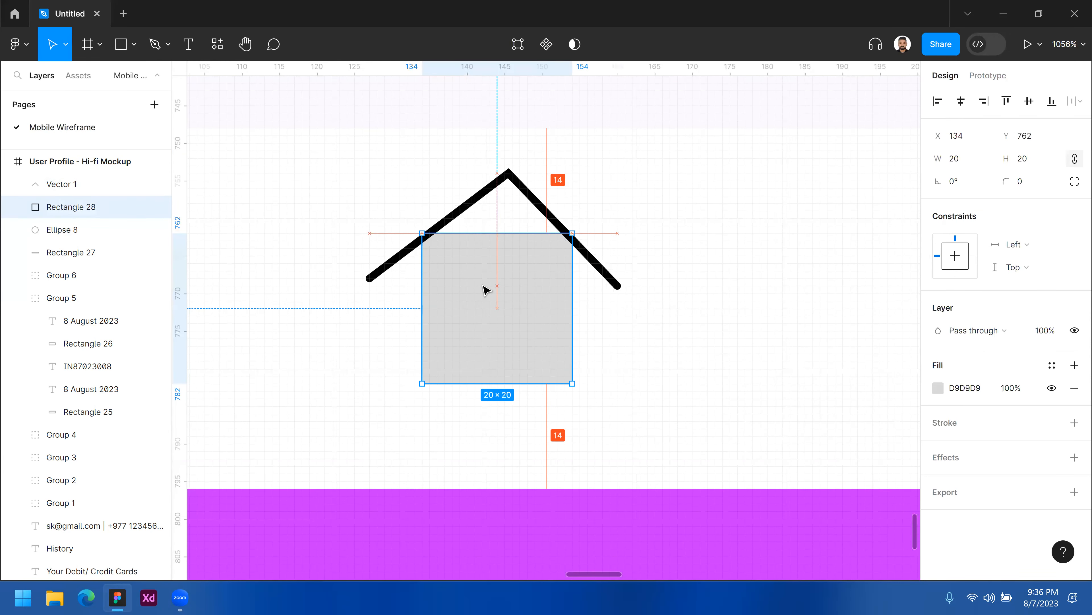
pyautogui.press('Delete')
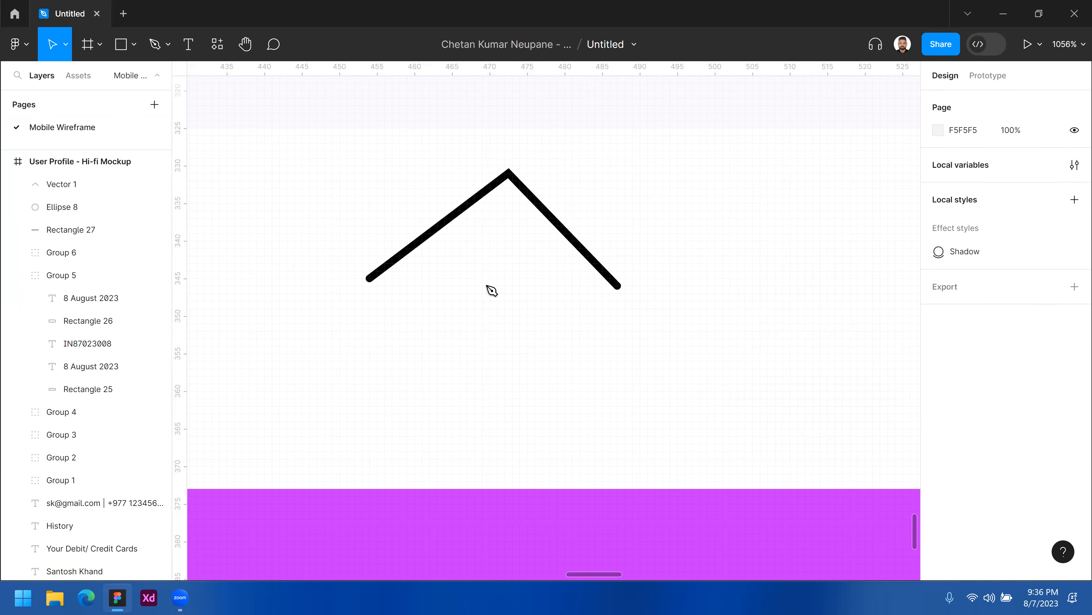
# Draw a closed house-body shape with the Pen tool from the roof apex down both walls, about 23 × 24.5.
pyautogui.press('p')
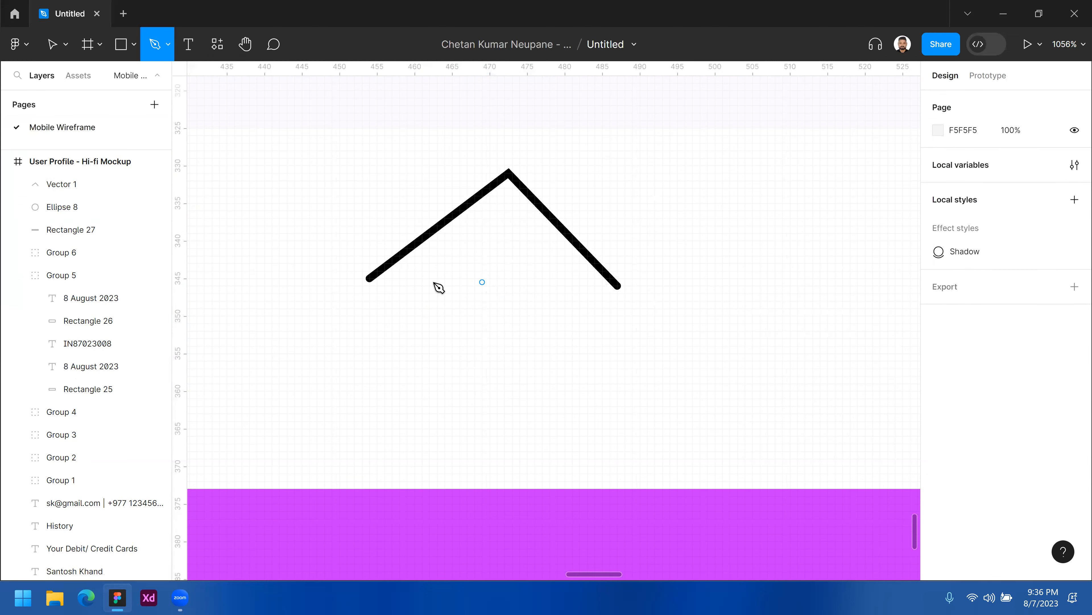
pyautogui.click(509, 172)
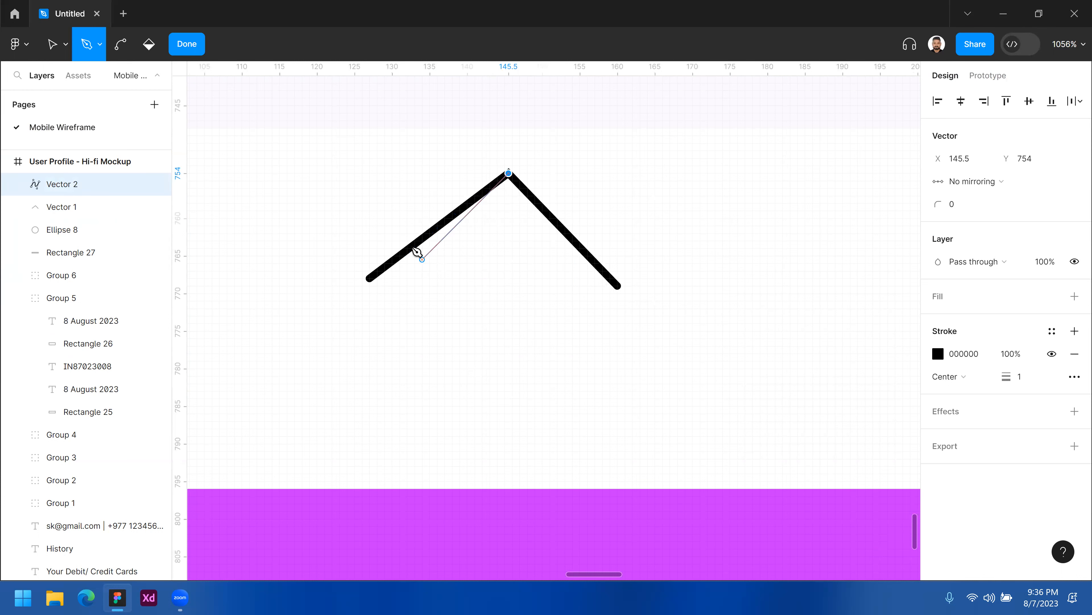
pyautogui.click(414, 244)
pyautogui.click(415, 357)
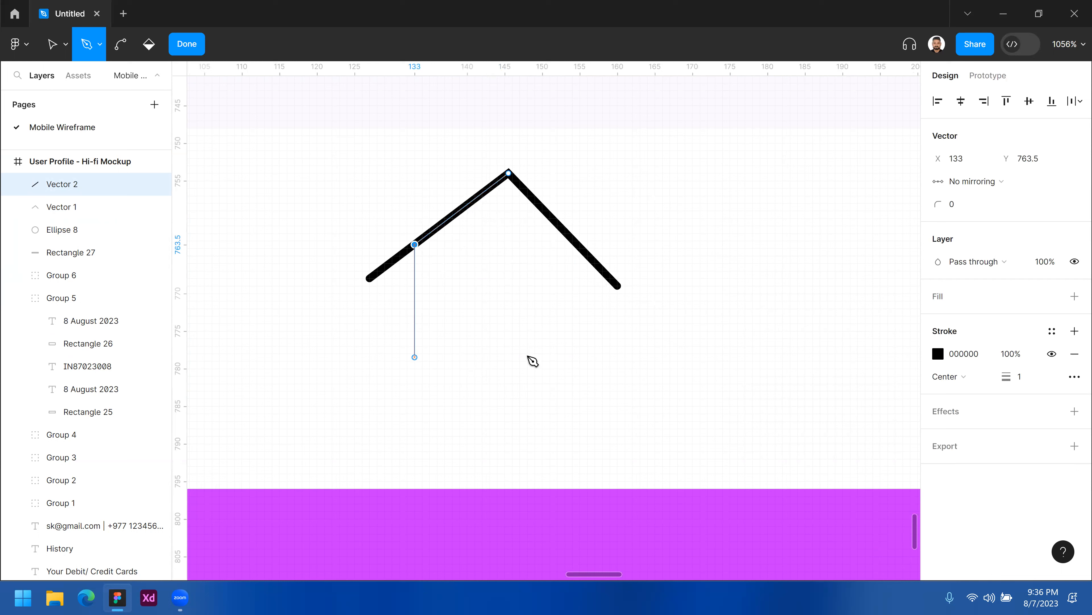
pyautogui.click(588, 357)
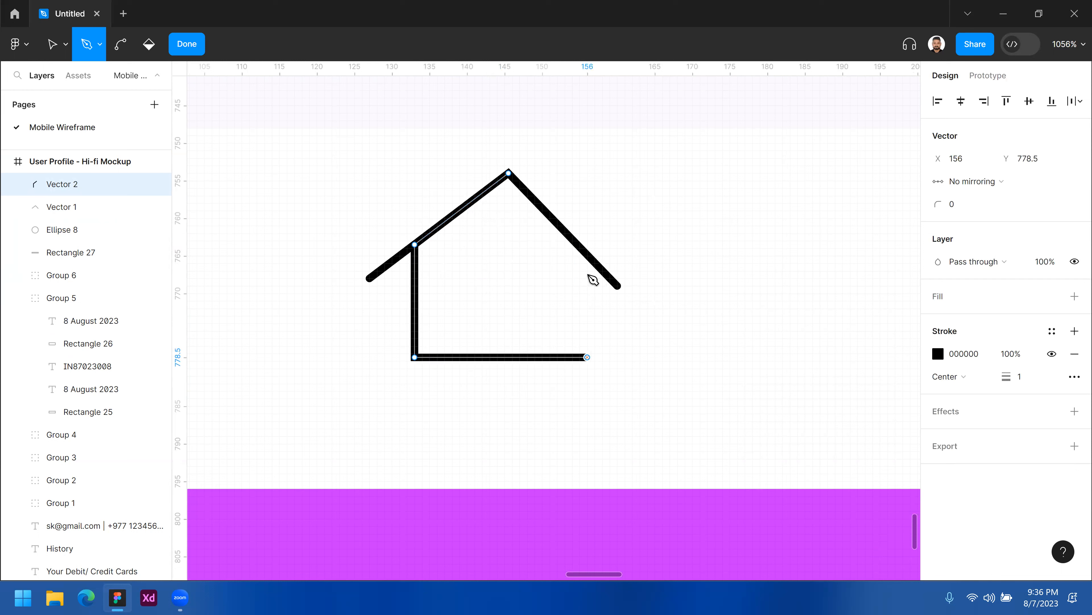
pyautogui.click(587, 256)
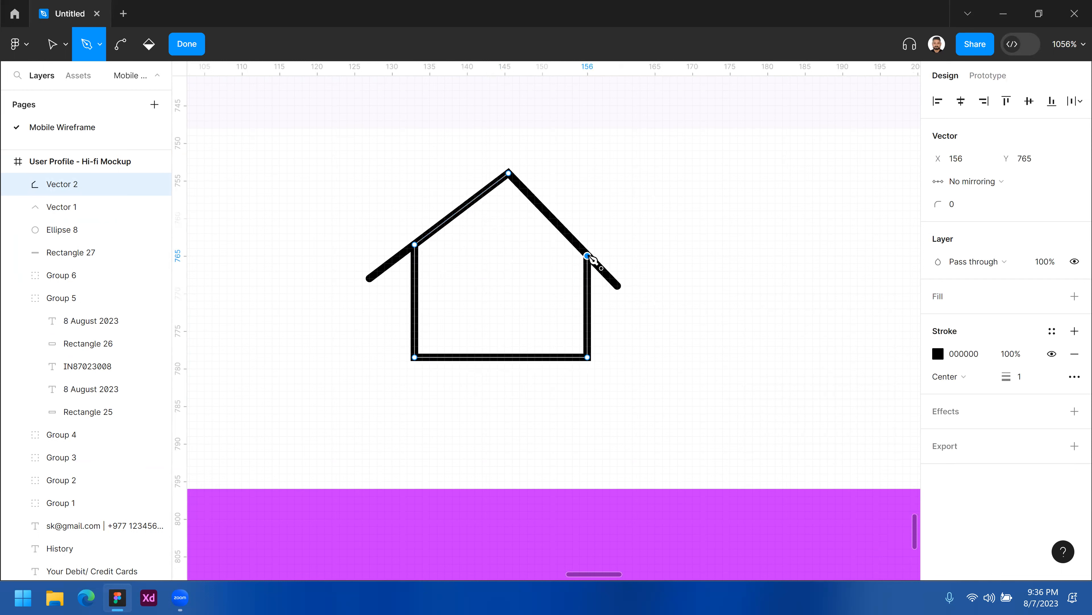
pyautogui.click(509, 173)
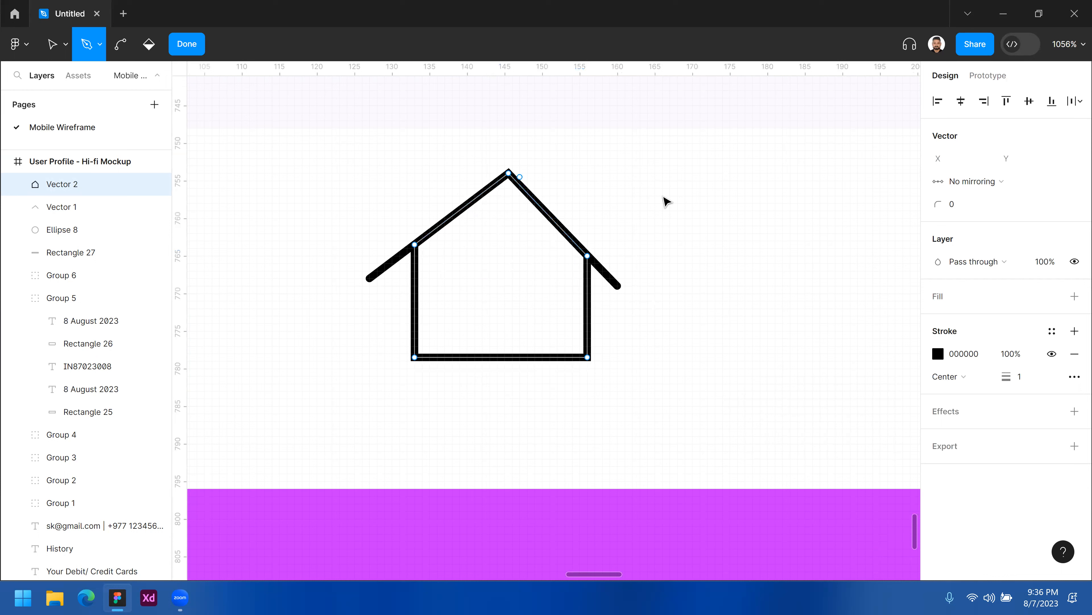
pyautogui.press('Escape')
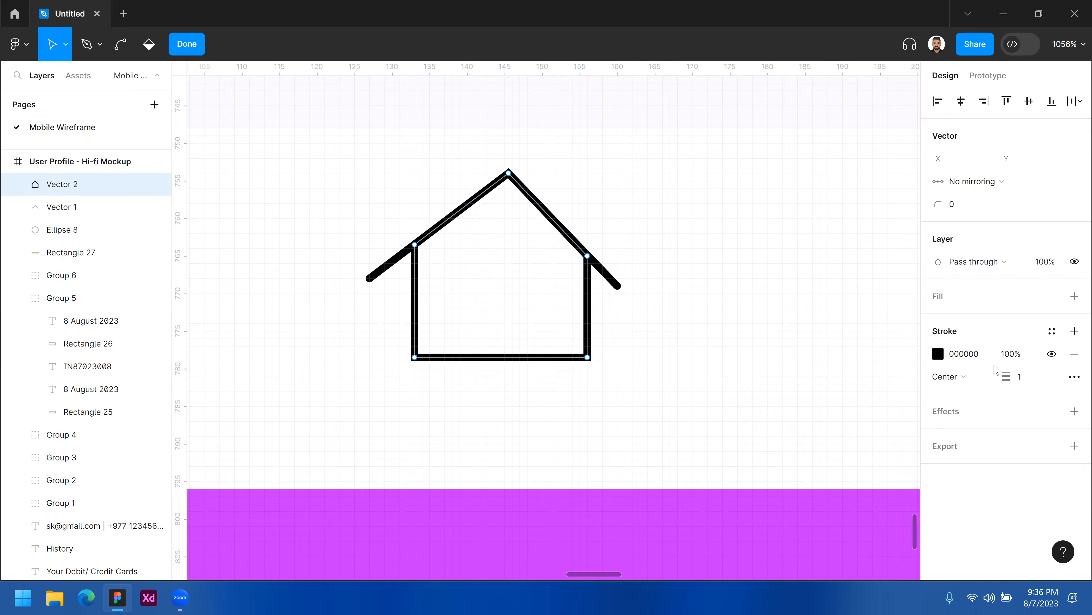
# Replace the house shape's stroke with a grey fill.
pyautogui.click(1075, 355)
pyautogui.click(1075, 297)
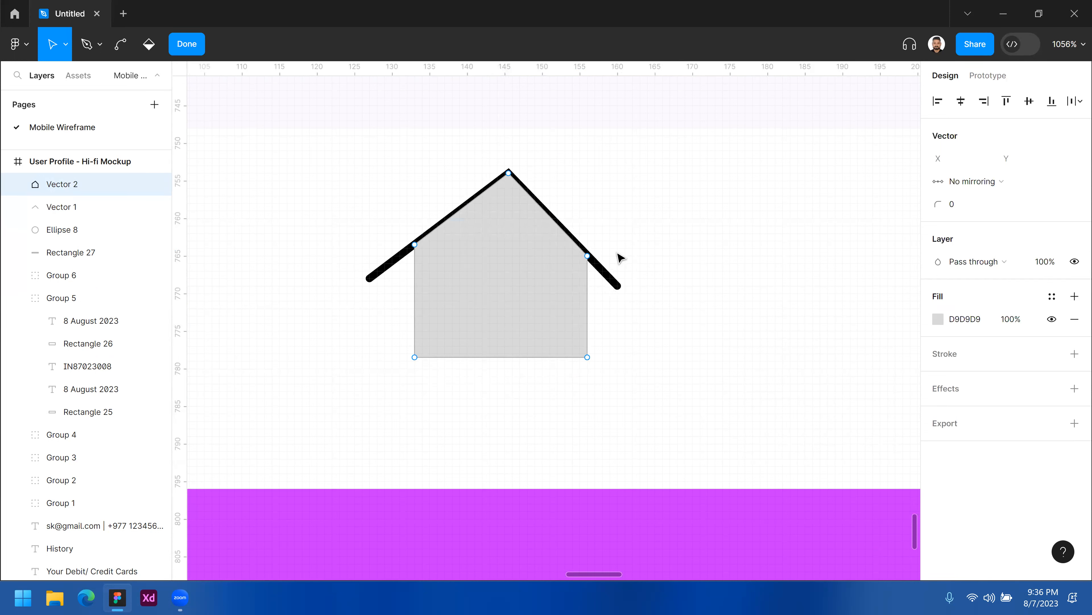
pyautogui.press('Escape')
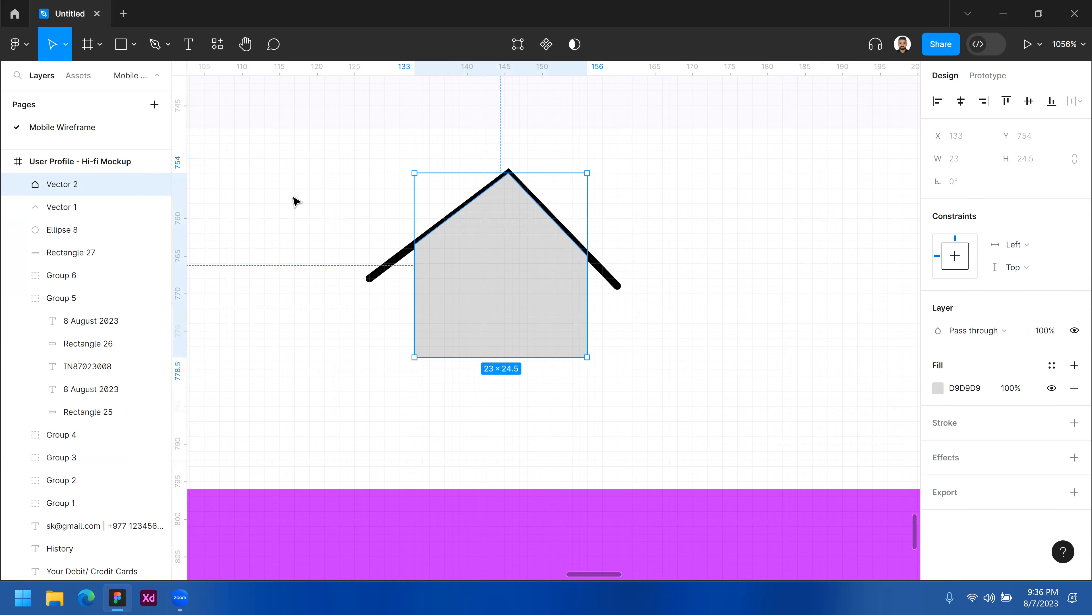
# Bring the roof line in front of the house shape.
pyautogui.click(381, 276)
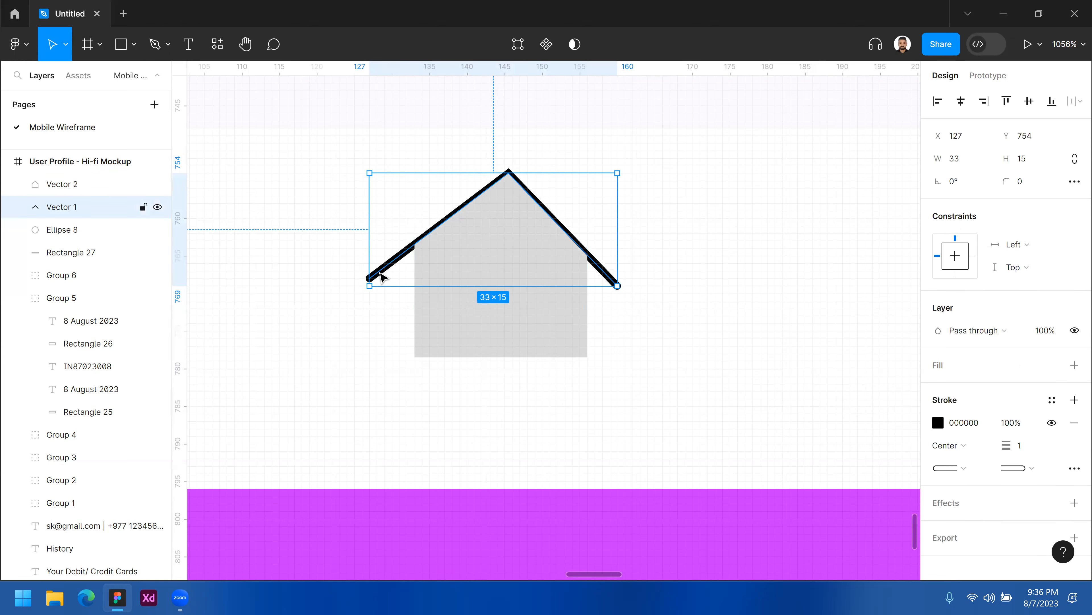
pyautogui.hotkey('ctrl', ']')
pyautogui.click(544, 328)
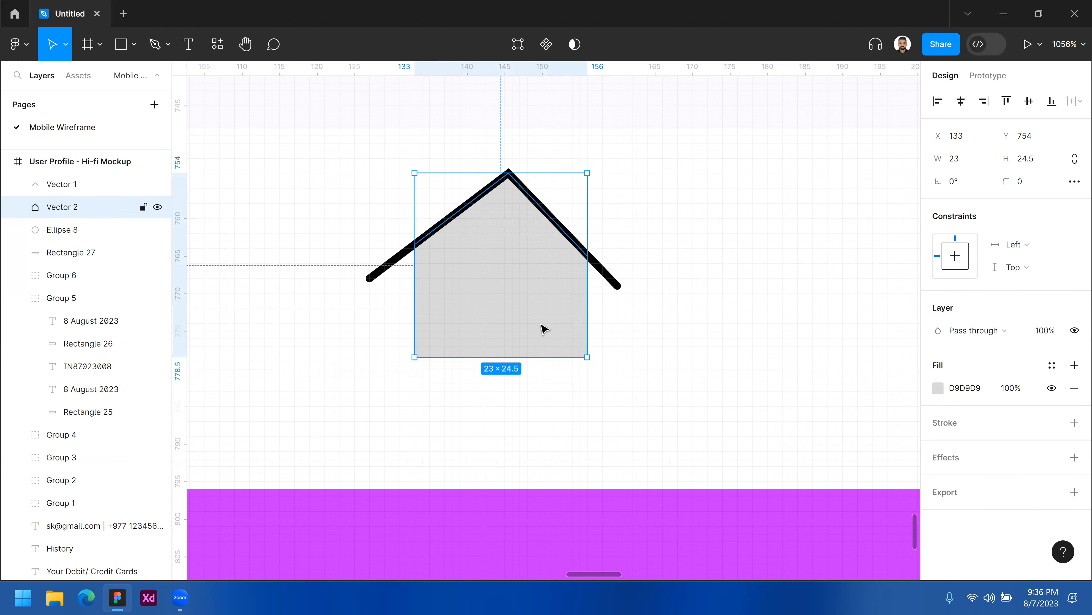
# Draw an 8 × 14 door rectangle inside the house and fill it FBFBFB.
pyautogui.click(124, 46)
pyautogui.moveTo(475, 241)
pyautogui.mouseDown()
pyautogui.moveTo(520, 348)
pyautogui.moveTo(534, 346)
pyautogui.mouseUp()
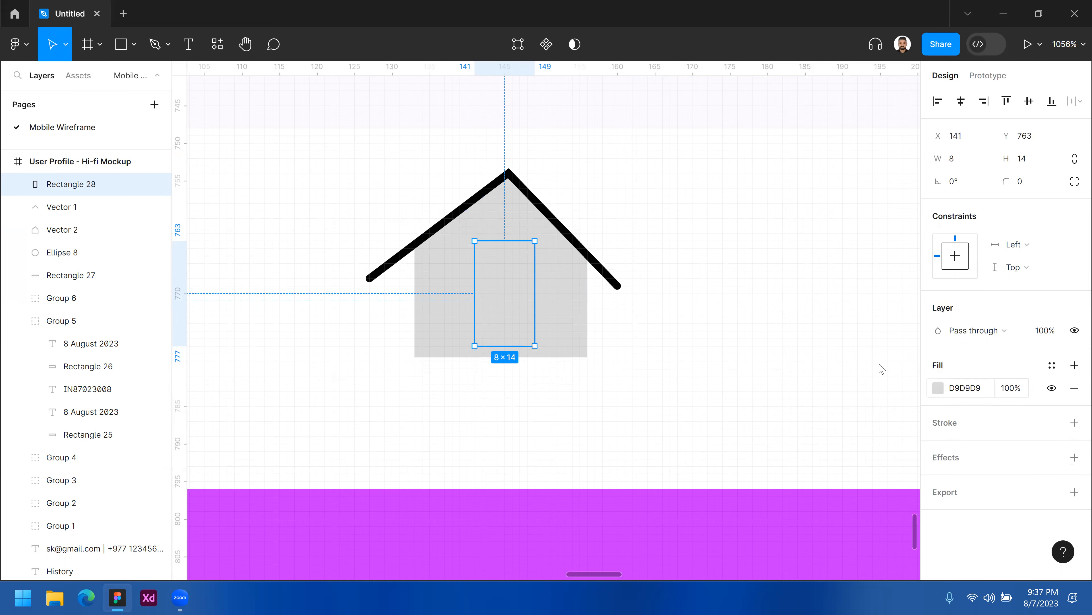
pyautogui.click(938, 388)
pyautogui.moveTo(767, 228); pyautogui.dragTo(751, 214)
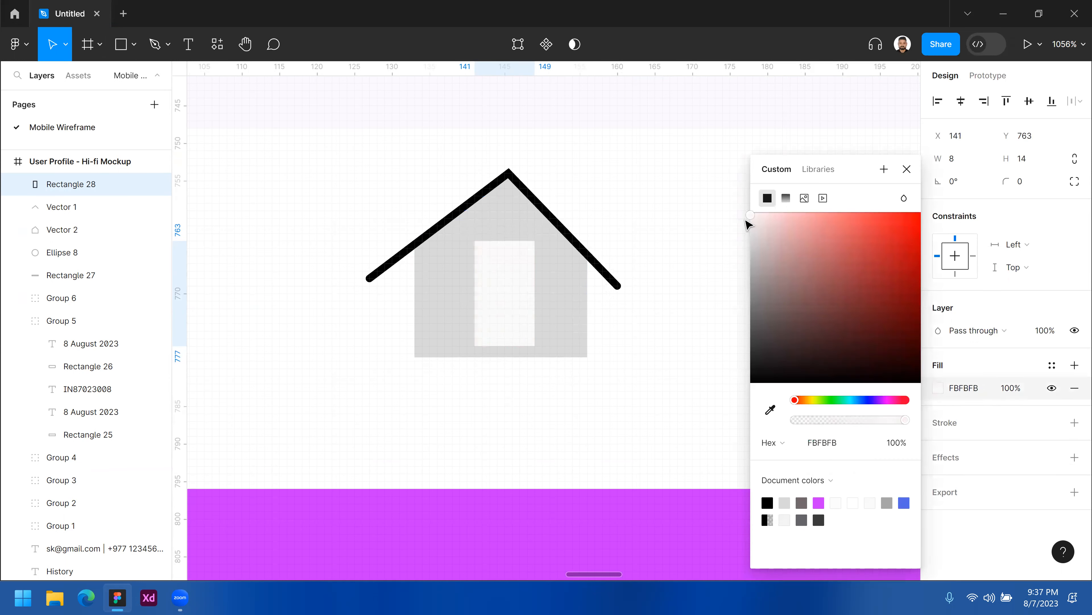
pyautogui.click(715, 214)
# Group the roof line, house shape and door together.
pyautogui.moveTo(657, 154); pyautogui.dragTo(390, 396)
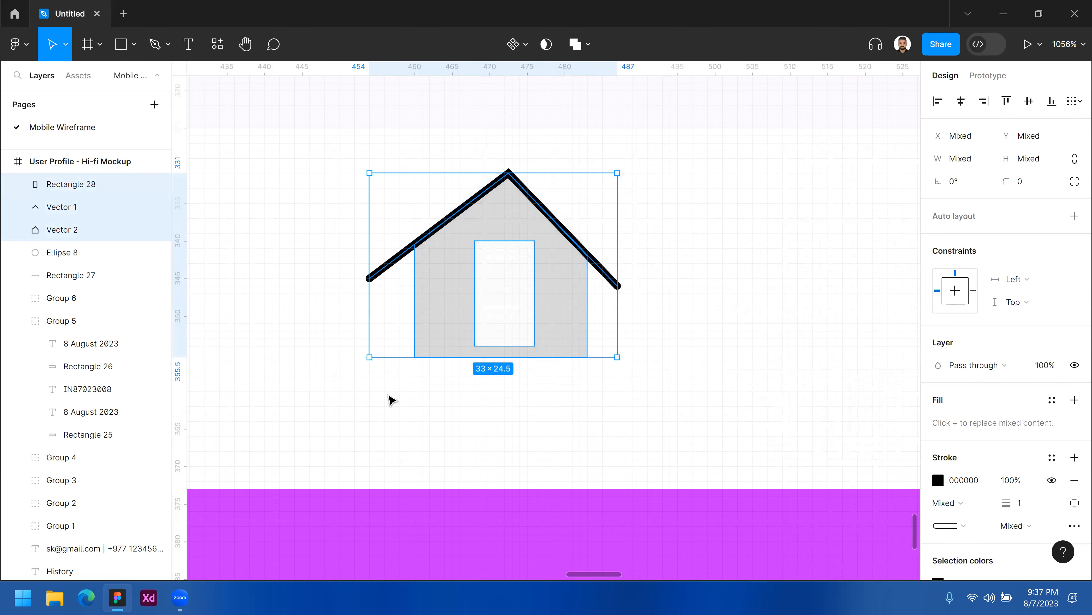
pyautogui.moveTo(661, 171); pyautogui.dragTo(390, 386)
pyautogui.hotkey('ctrl', 'g')
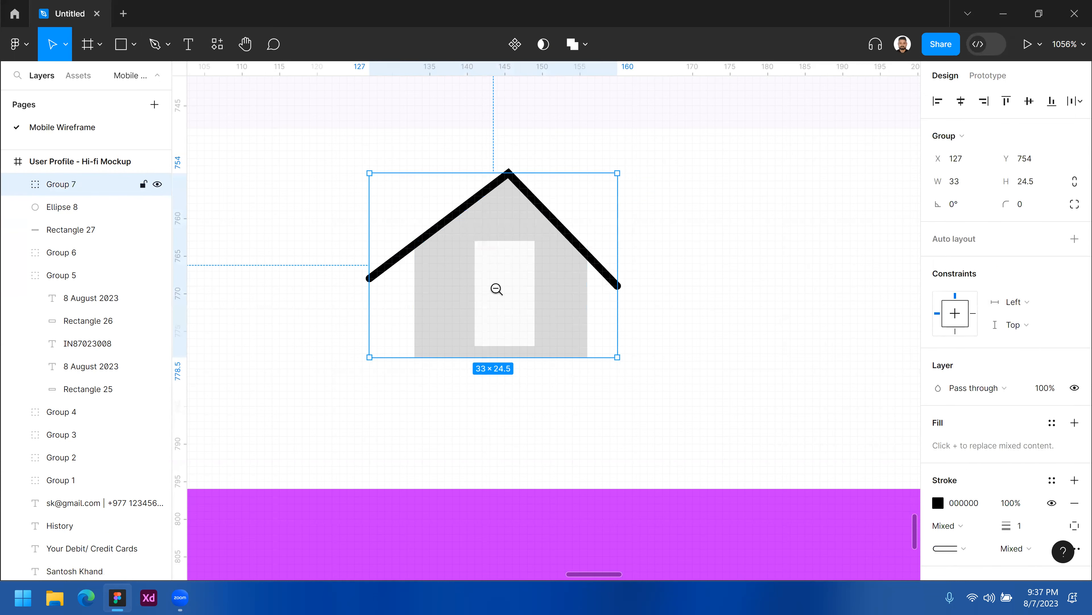
# Move the house icon group onto the circle in the navigation bar and scale it to about 25 × 18.56.
pyautogui.keyDown('alt'); pyautogui.click(497, 289); pyautogui.keyUp('alt')
pyautogui.moveTo(580, 242); pyautogui.dragTo(427, 324)
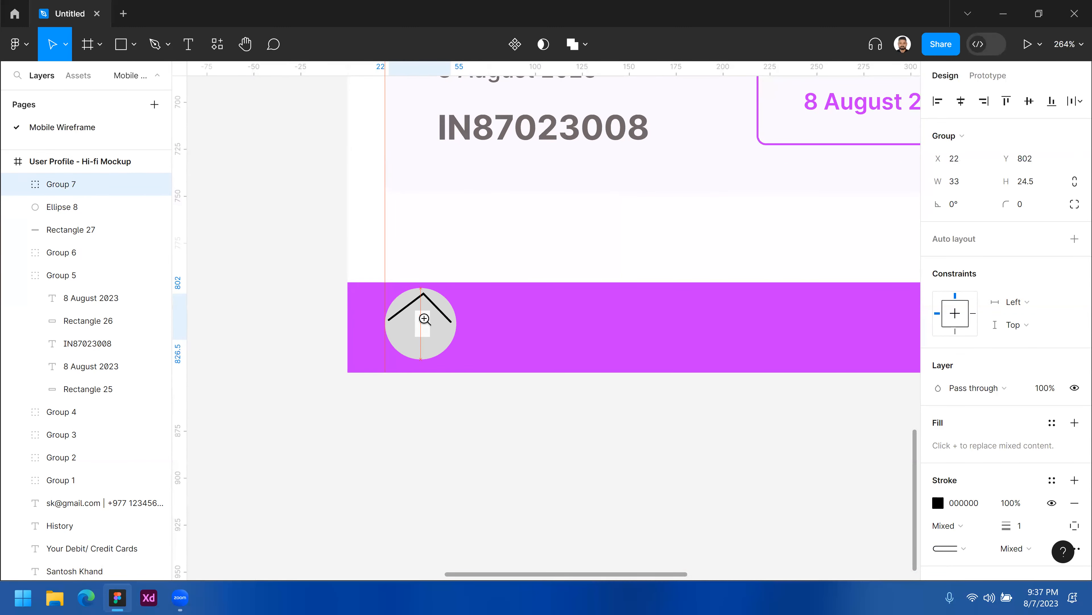
pyautogui.click(424, 318)
pyautogui.hotkey('shift', '2')
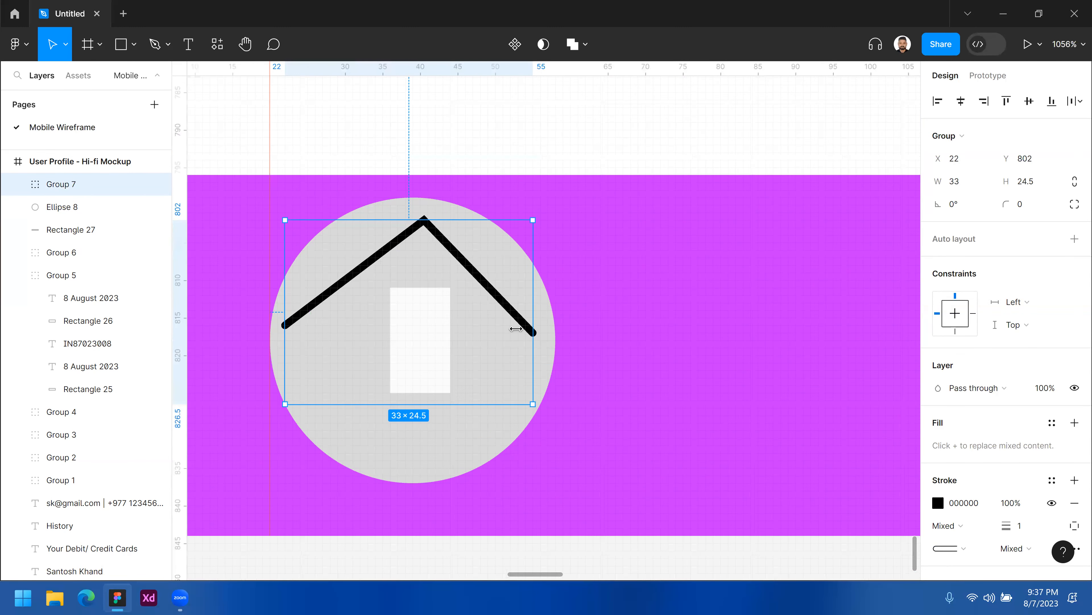
pyautogui.moveTo(507, 328); pyautogui.dragTo(504, 329)
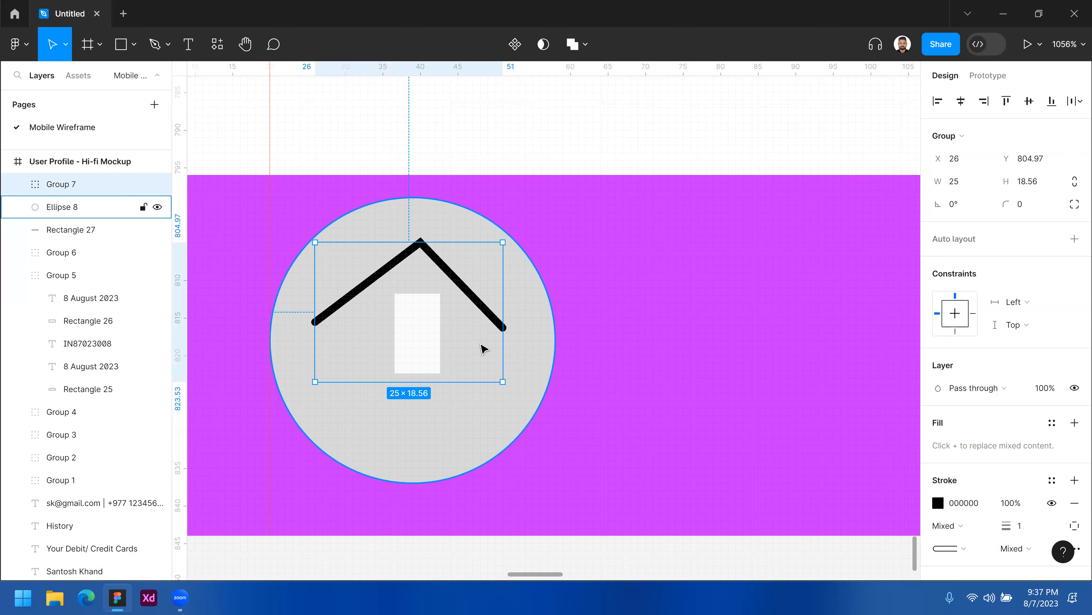
# Fill the house body shape black, 000000.
pyautogui.doubleClick(470, 347)
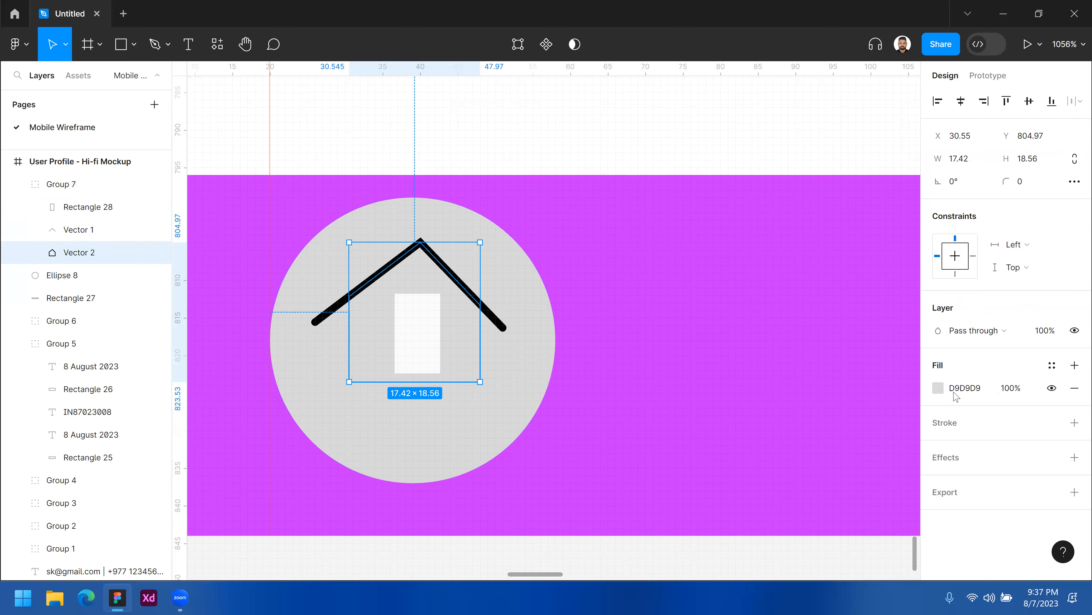
pyautogui.click(938, 388)
pyautogui.moveTo(782, 264); pyautogui.dragTo(747, 394)
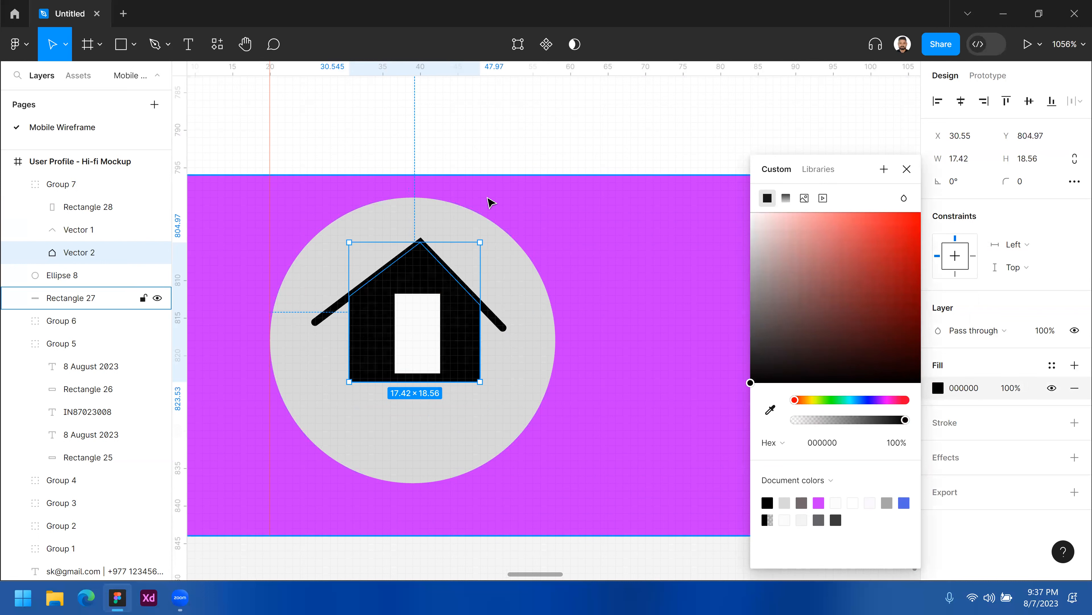
pyautogui.click(533, 142)
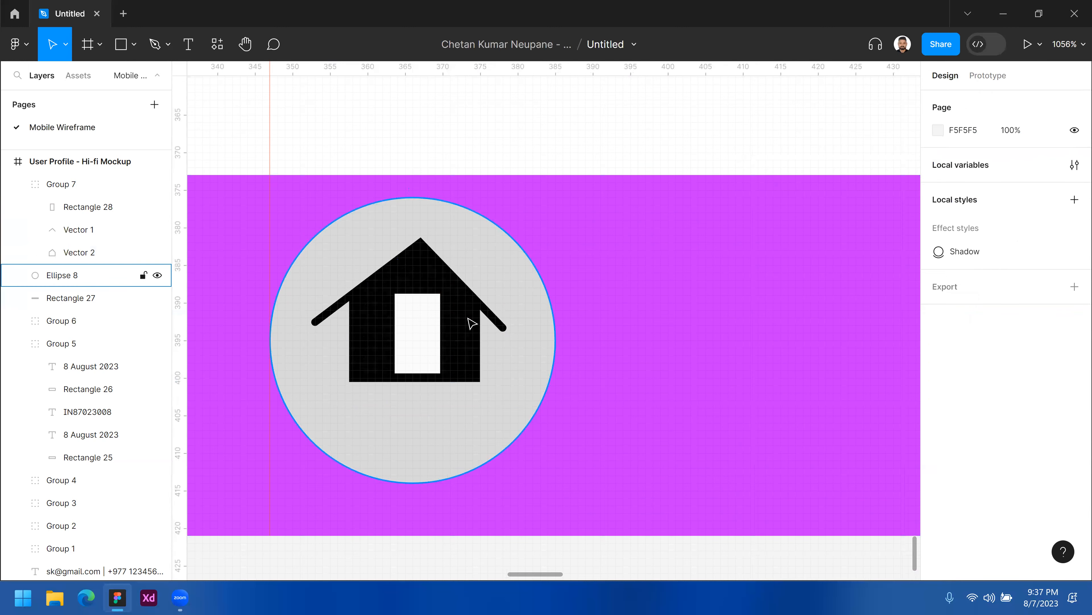
# Nudge the house icon down to Y 808 inside the circle.
pyautogui.moveTo(473, 331); pyautogui.dragTo(473, 353)
pyautogui.scroll(-3, 469, 349)
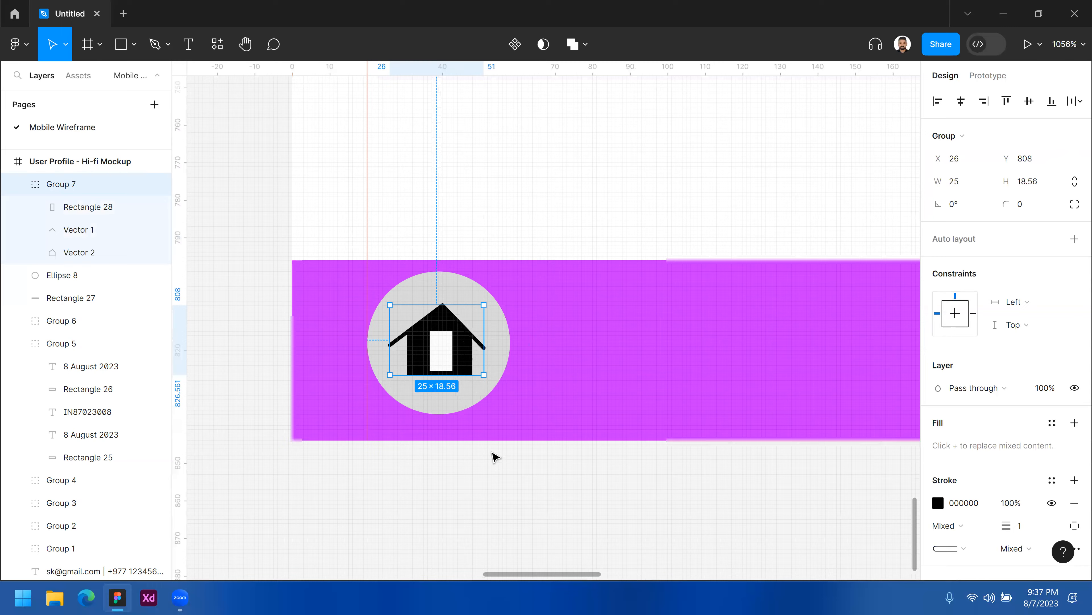
pyautogui.click(578, 440)
pyautogui.scroll(-5, 487, 410)
pyautogui.hscroll(2, 398, 336)
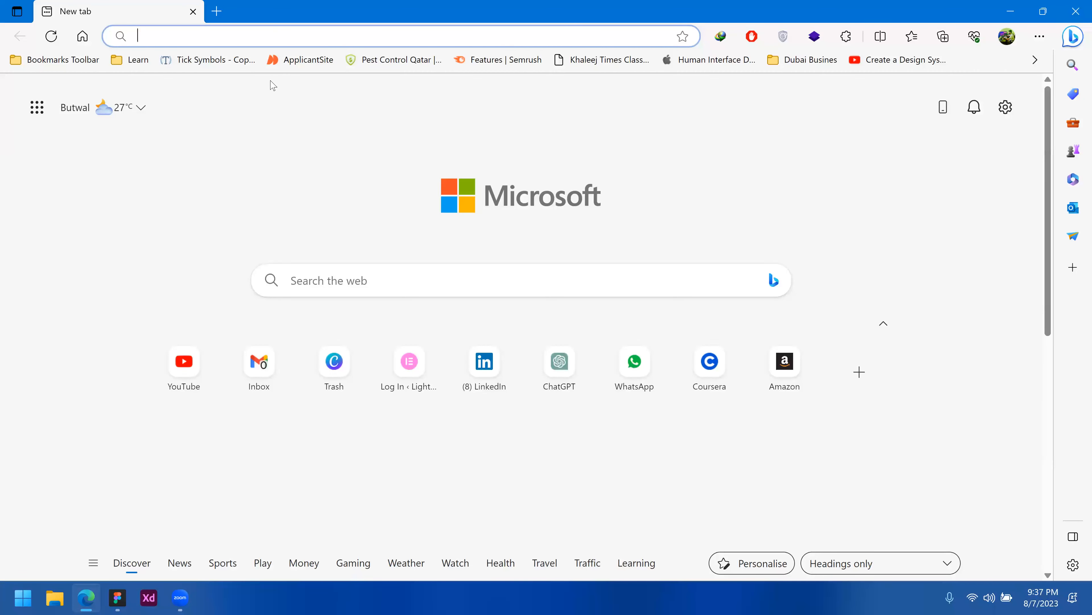
# Search the web for fontawesome.
pyautogui.write('boots')
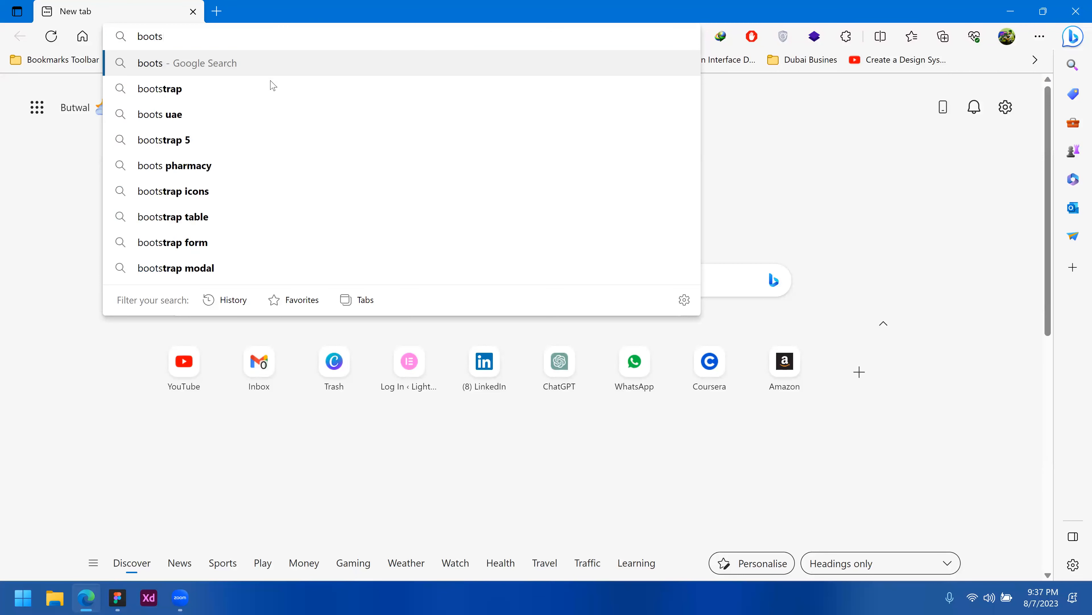
pyautogui.press('Down')
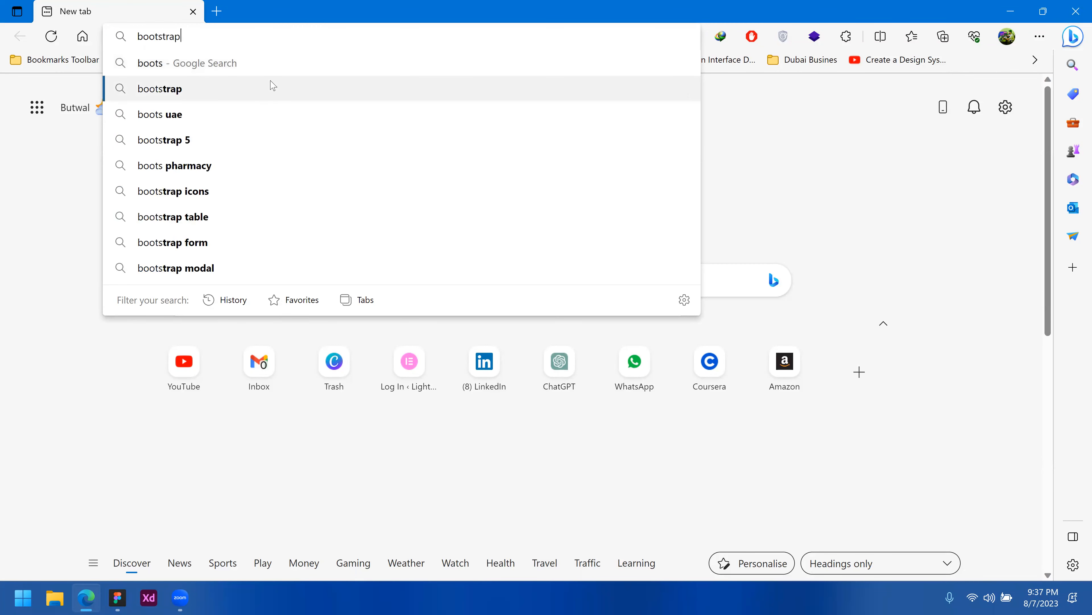
pyautogui.hotkey('ctrl', 'a')
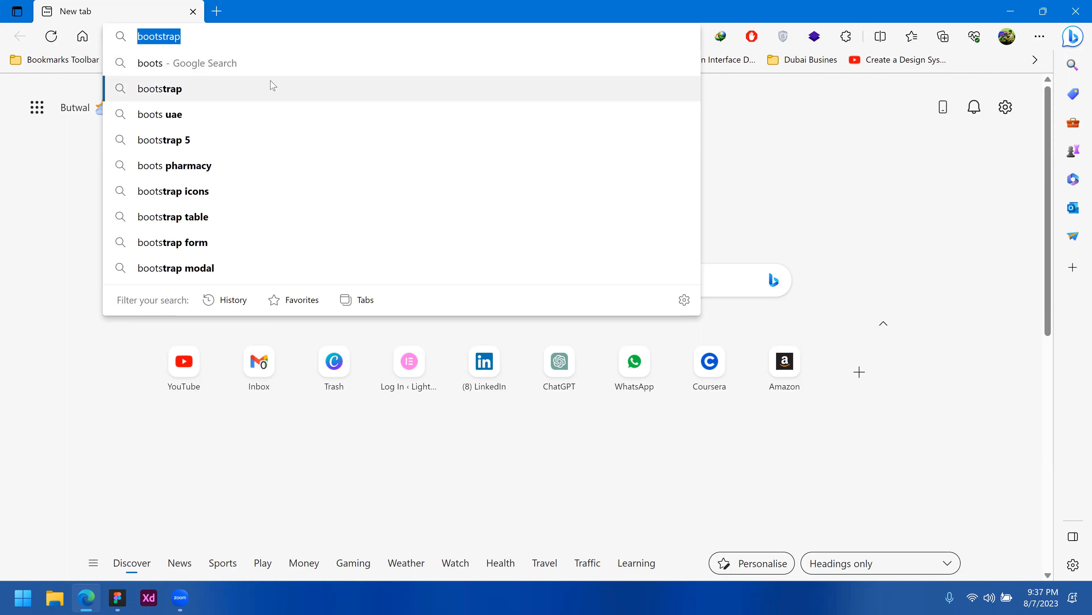
pyautogui.write('fonta')
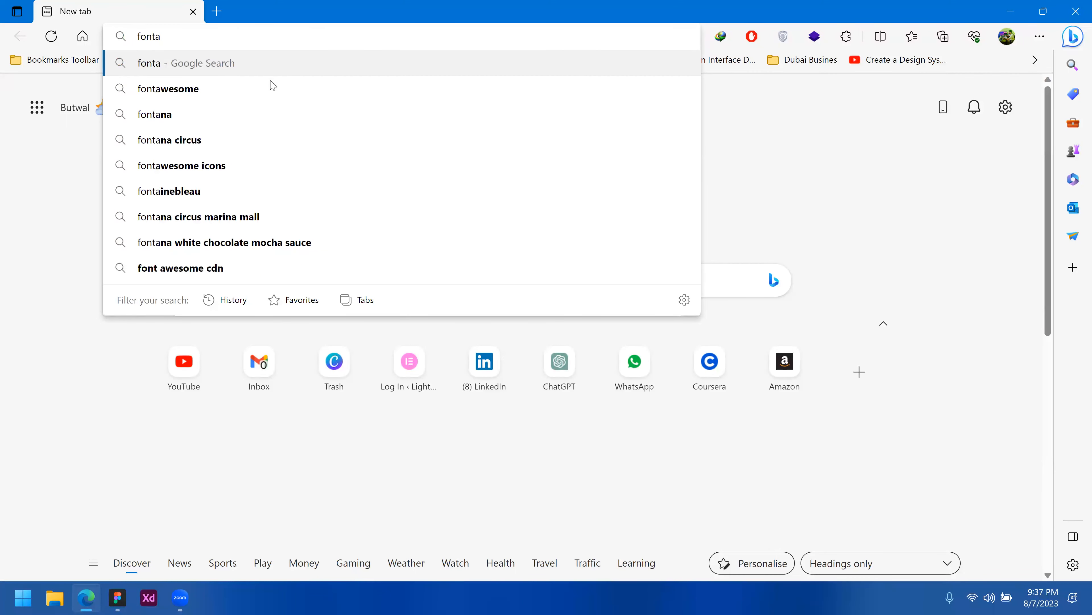
pyautogui.press('Down')
pyautogui.press('Return')
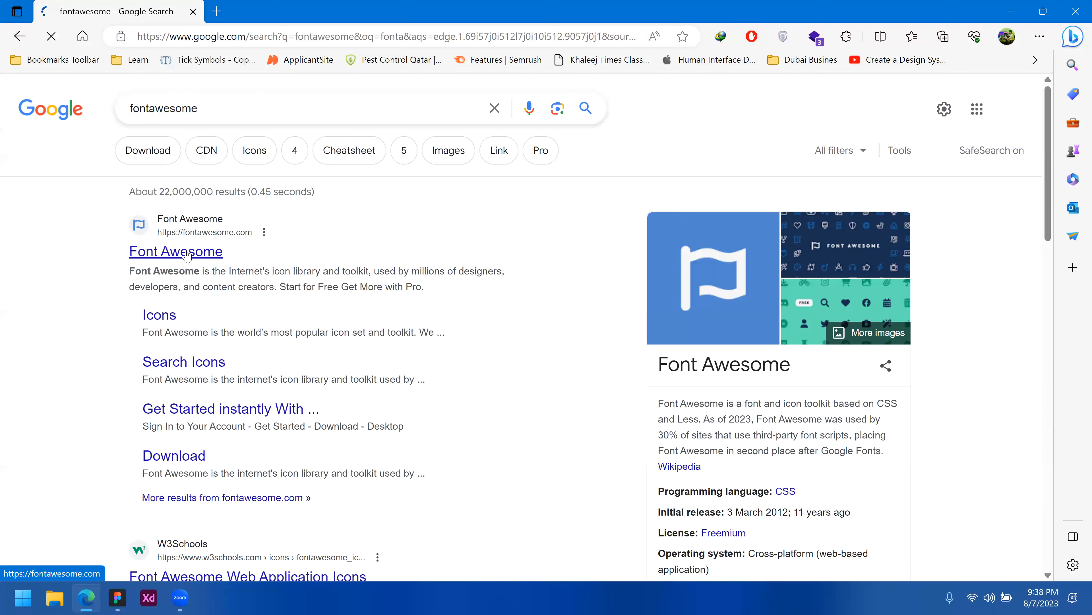
# Open the Font Awesome site's icon search page and return to the design.
pyautogui.click(186, 253)
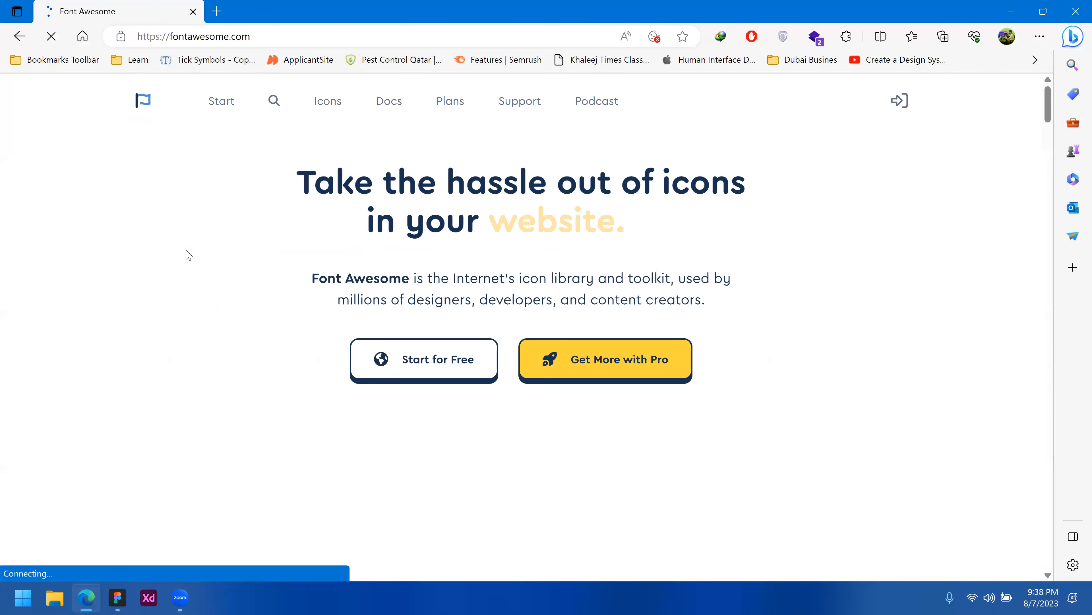
pyautogui.click(278, 105)
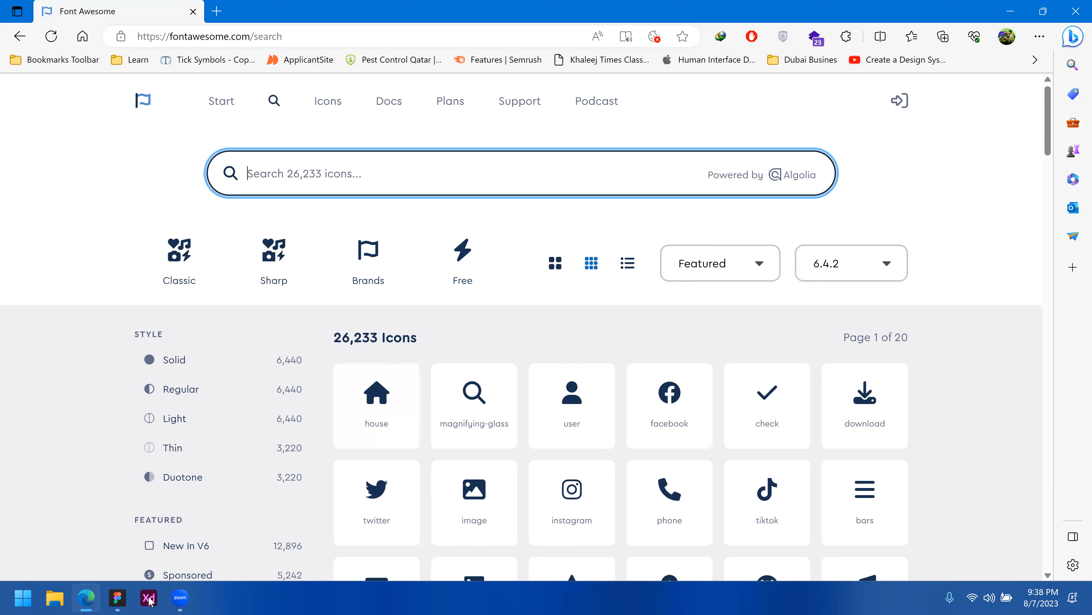
pyautogui.click(1011, 11)
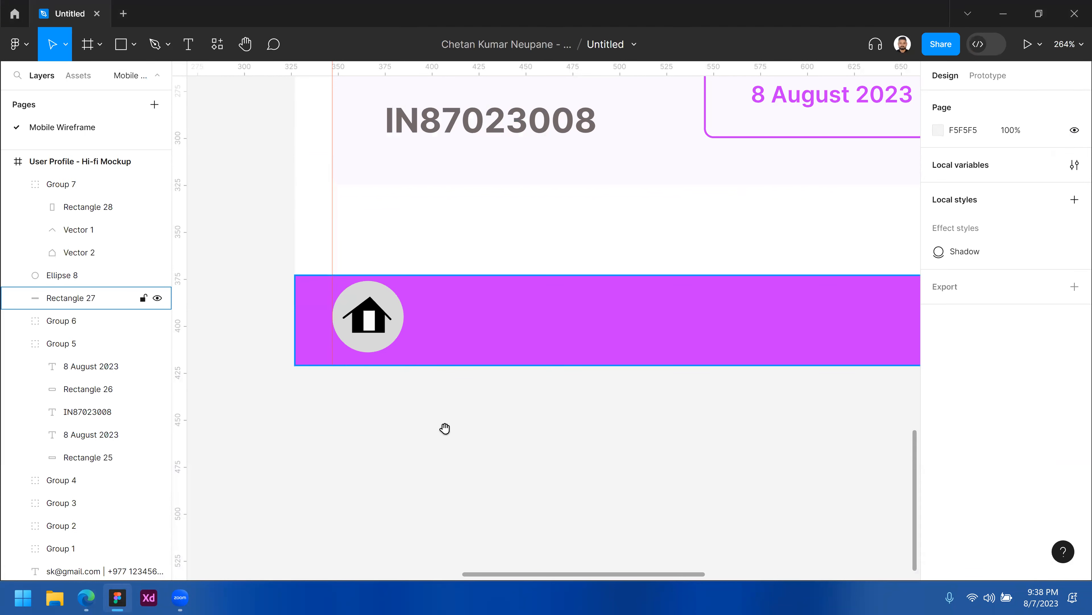
# Copy the home circle and icon to the right along the navigation bar.
pyautogui.scroll(-3, 422, 428)
pyautogui.scroll(3, 423, 428)
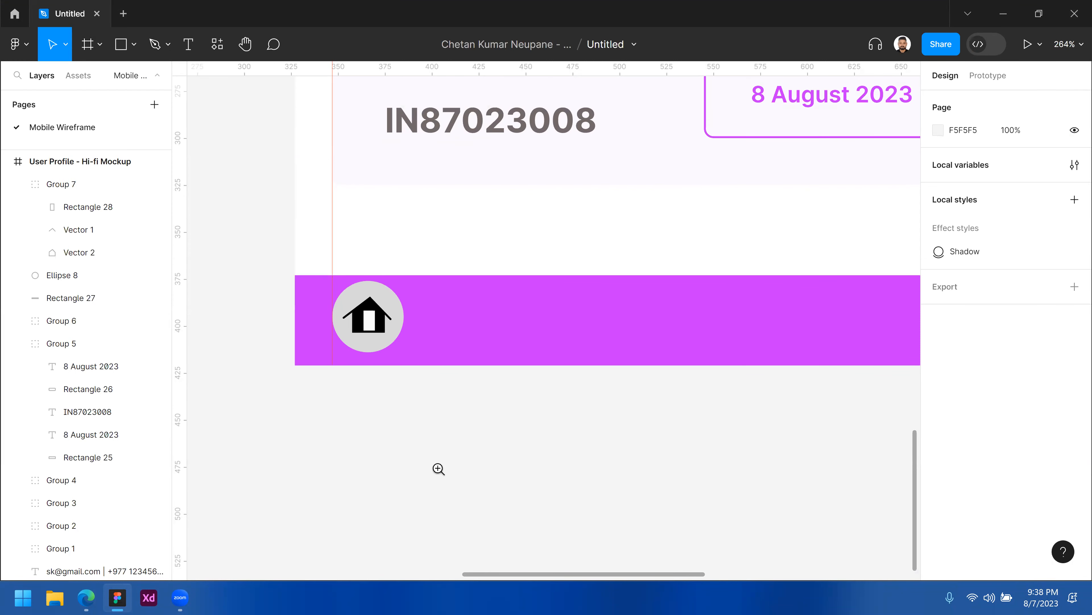
pyautogui.hscroll(-5, 495, 440)
pyautogui.keyDown('alt'); pyautogui.click(495, 440); pyautogui.keyUp('alt')
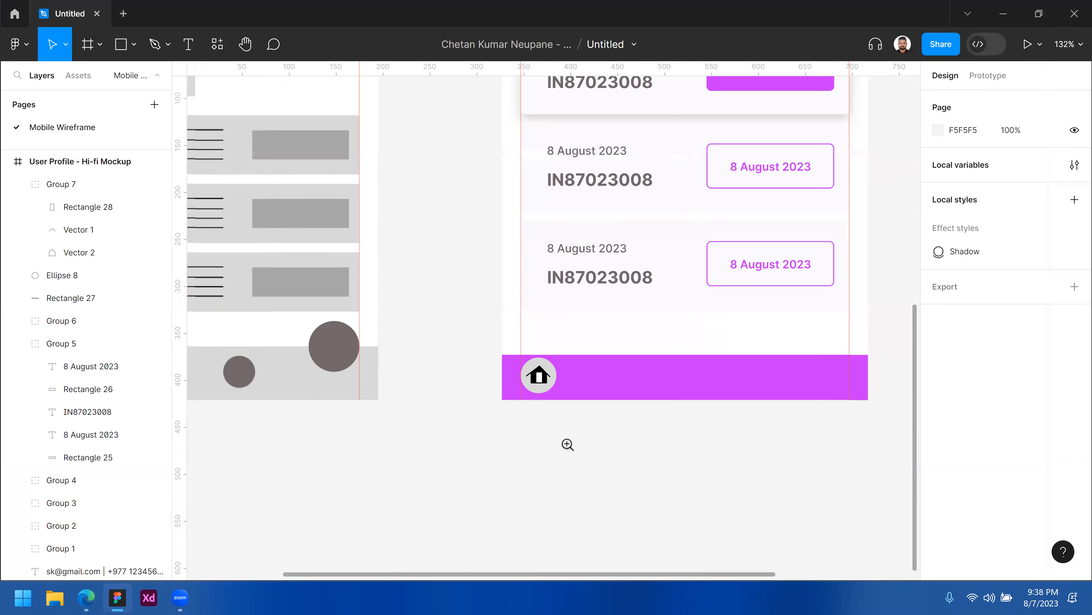
pyautogui.hscroll(1, 507, 378)
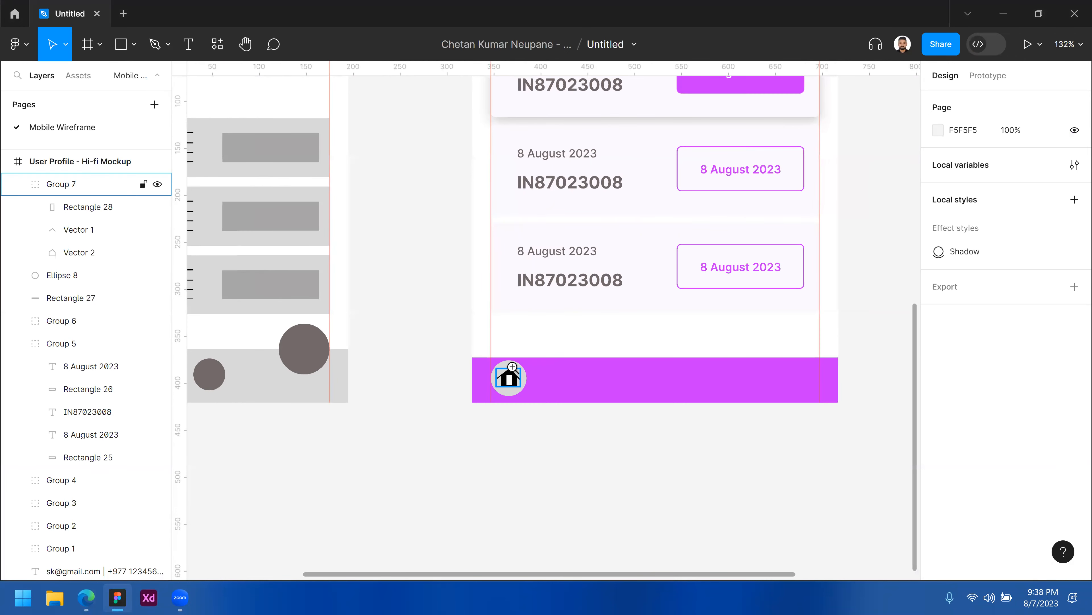
pyautogui.click(509, 378)
pyautogui.click(512, 367)
pyautogui.keyDown('shift'); pyautogui.click(512, 365); pyautogui.keyUp('shift')
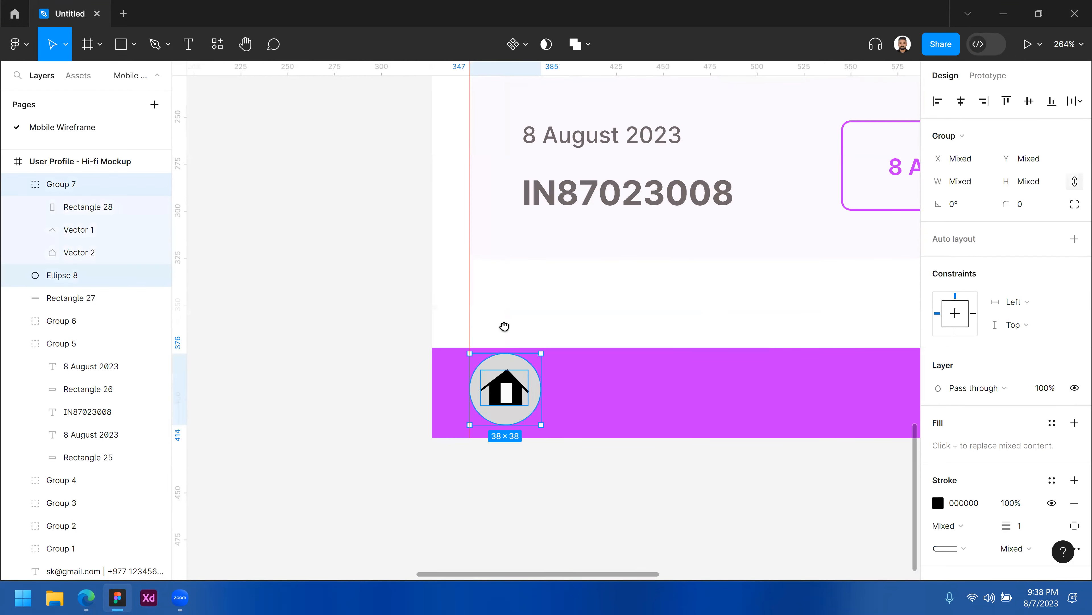
pyautogui.hscroll(5, 305, 286)
pyautogui.moveTo(322, 347); pyautogui.dragTo(468, 353)
# Duplicate the copied button three more times to fill the bar with five evenly spaced buttons.
pyautogui.scroll(-5, 468, 353)
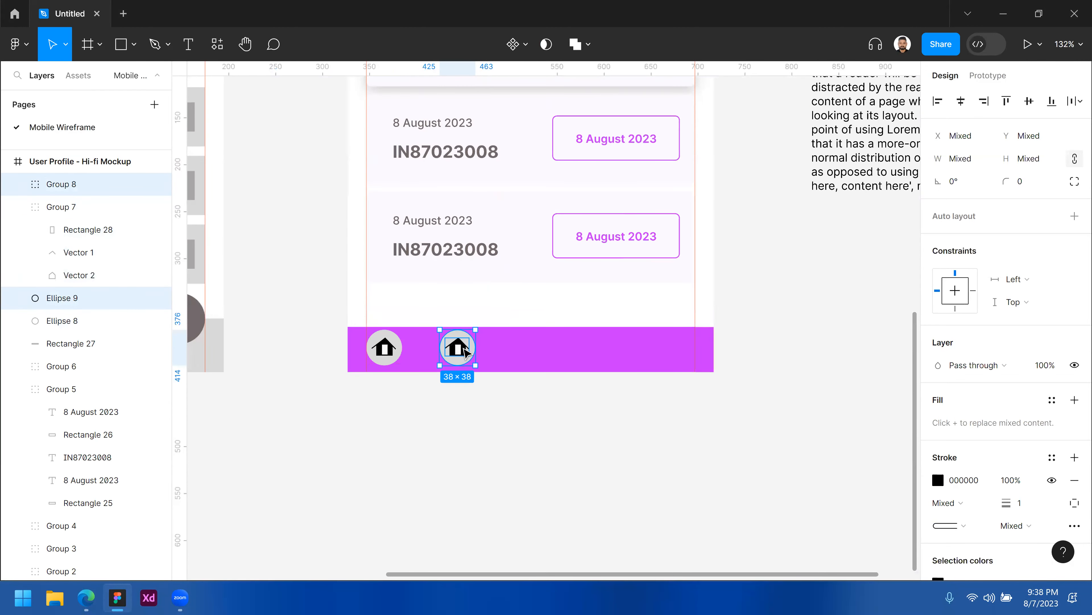
pyautogui.hotkey('ctrl', 'd')
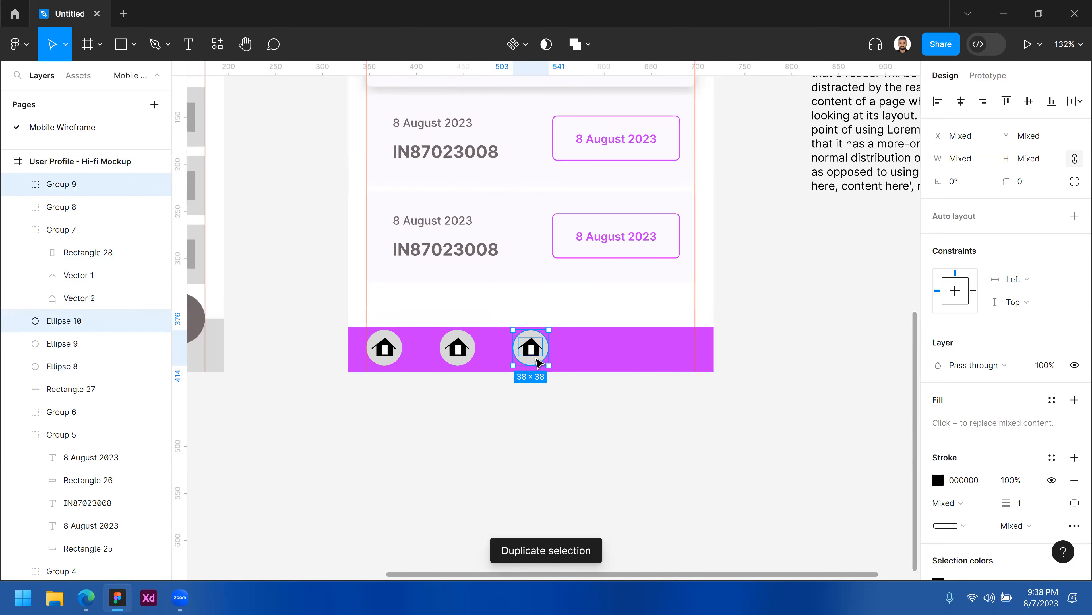
pyautogui.hotkey('ctrl', 'd')
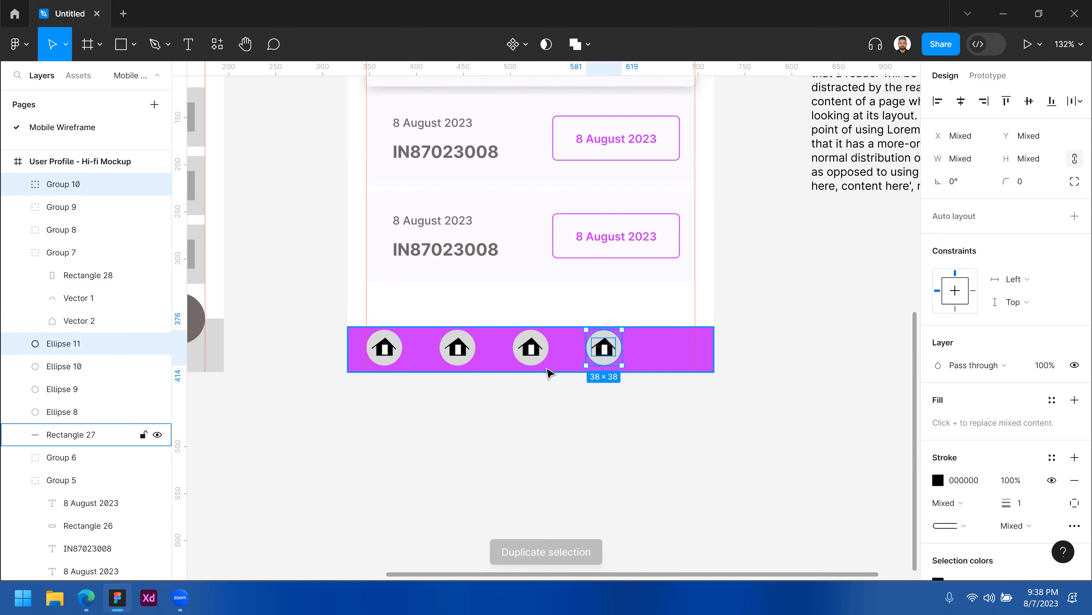
pyautogui.hotkey('ctrl', 'd')
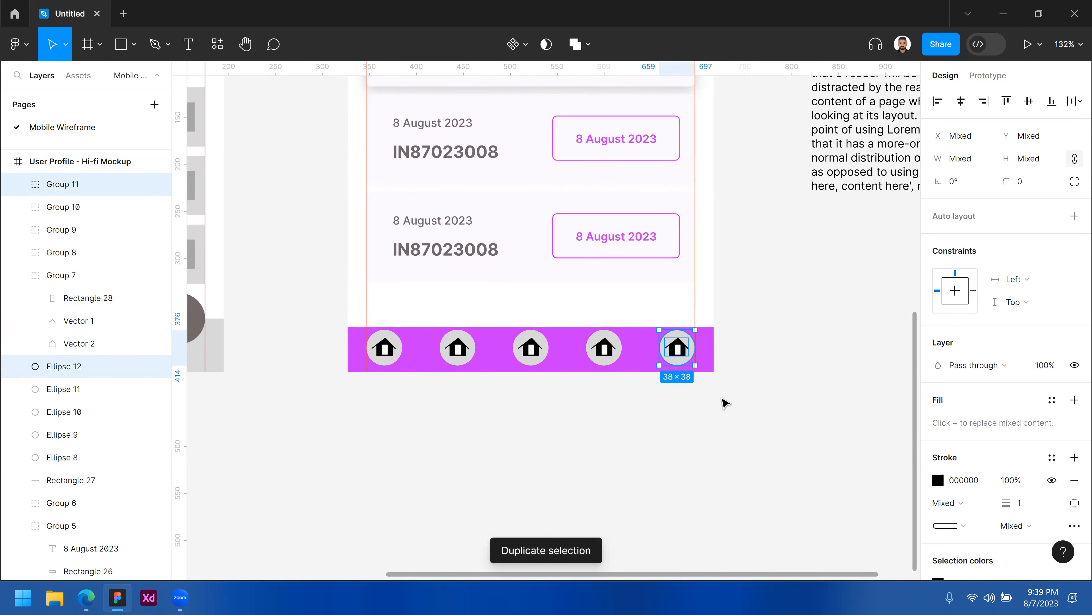
pyautogui.click(726, 405)
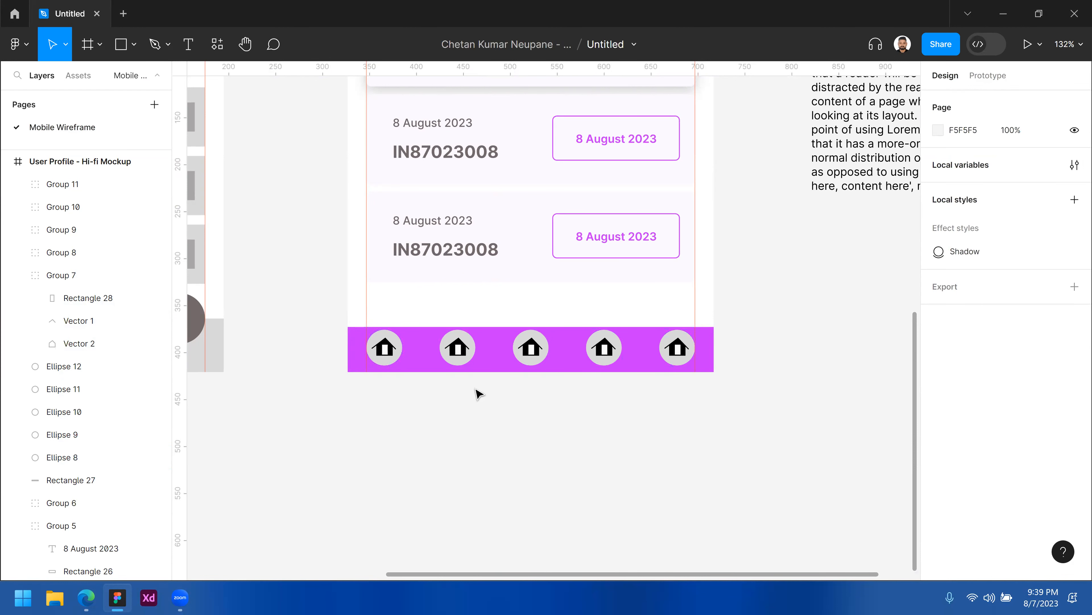
# Raise the rightmost navigation button so it sticks up above the bar's top edge.
pyautogui.click(727, 347)
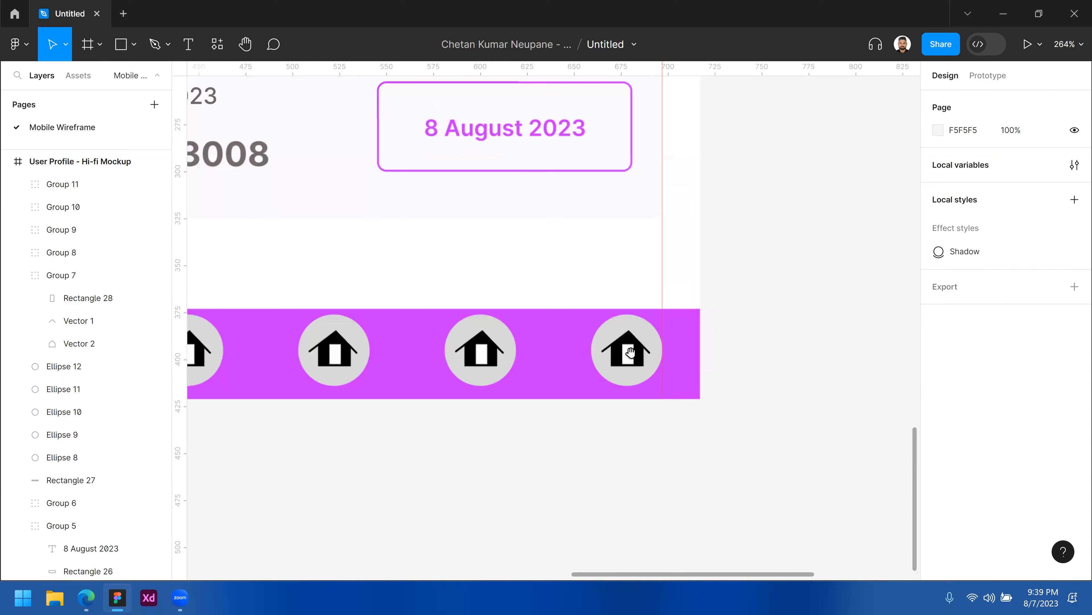
pyautogui.click(630, 352)
pyautogui.click(541, 310)
pyautogui.moveTo(541, 310); pyautogui.dragTo(542, 228)
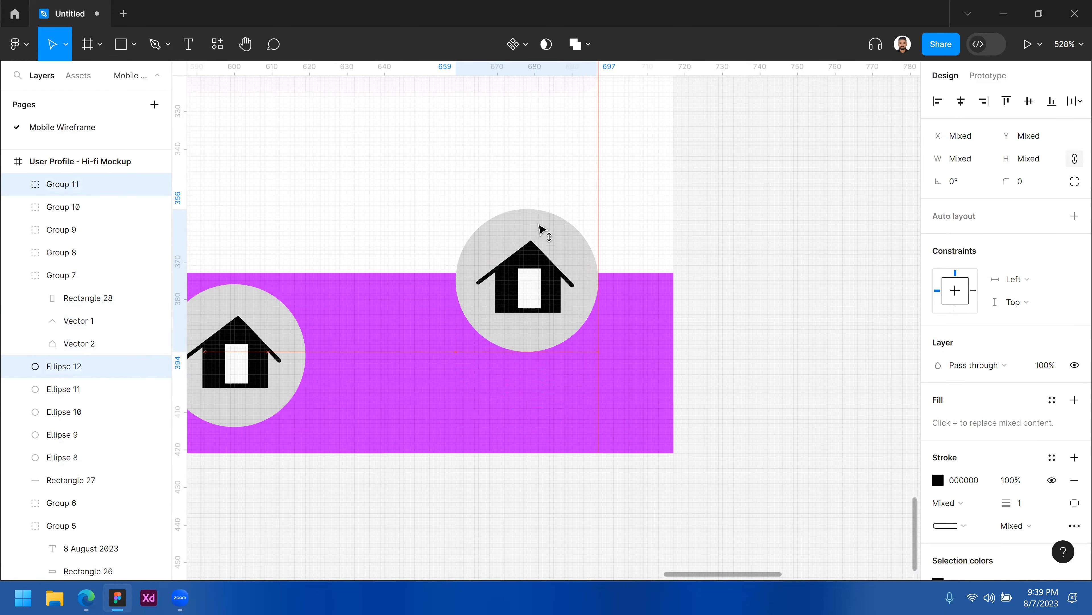
pyautogui.press('Up')
pyautogui.press('Up')
pyautogui.keyDown('ctrl'); pyautogui.keyDown('alt'); pyautogui.click(697, 282); pyautogui.keyUp('alt'); pyautogui.keyUp('ctrl')
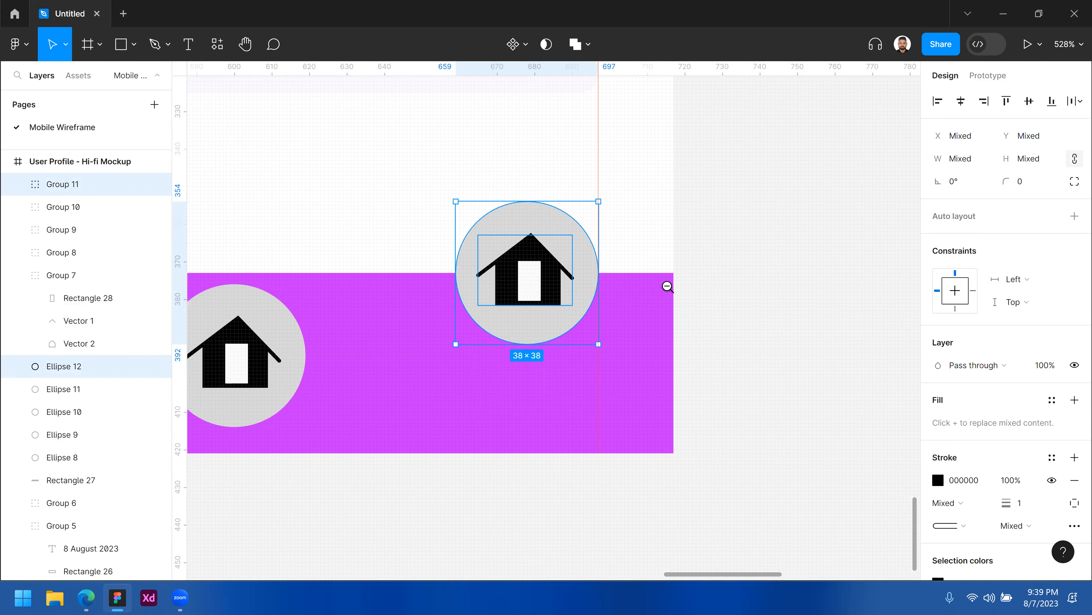
pyautogui.moveTo(524, 348); pyautogui.dragTo(686, 310)
pyautogui.moveTo(344, 326); pyautogui.dragTo(348, 326)
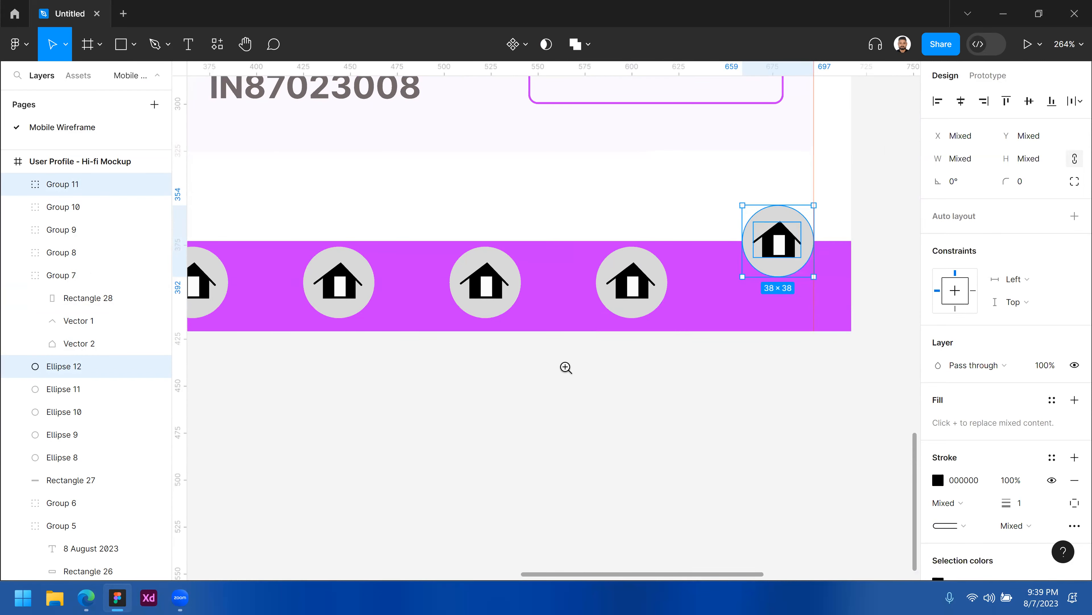
pyautogui.keyDown('ctrl'); pyautogui.keyDown('alt'); pyautogui.click(565, 368); pyautogui.keyUp('alt'); pyautogui.keyUp('ctrl')
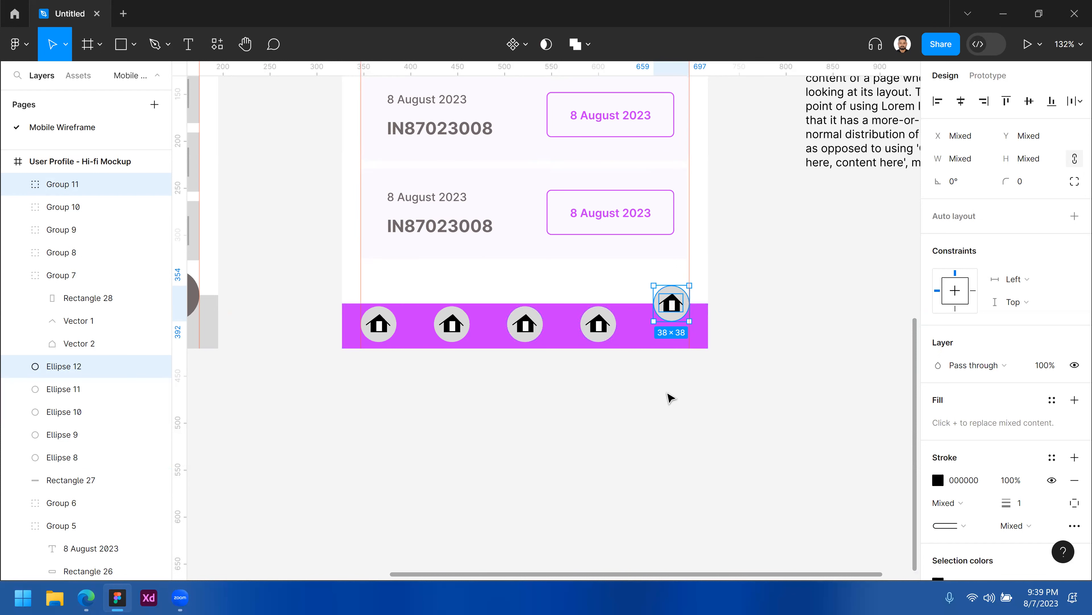
# Delete the house icon from the raised rightmost circle.
pyautogui.click(685, 356)
pyautogui.scroll(5, 674, 308)
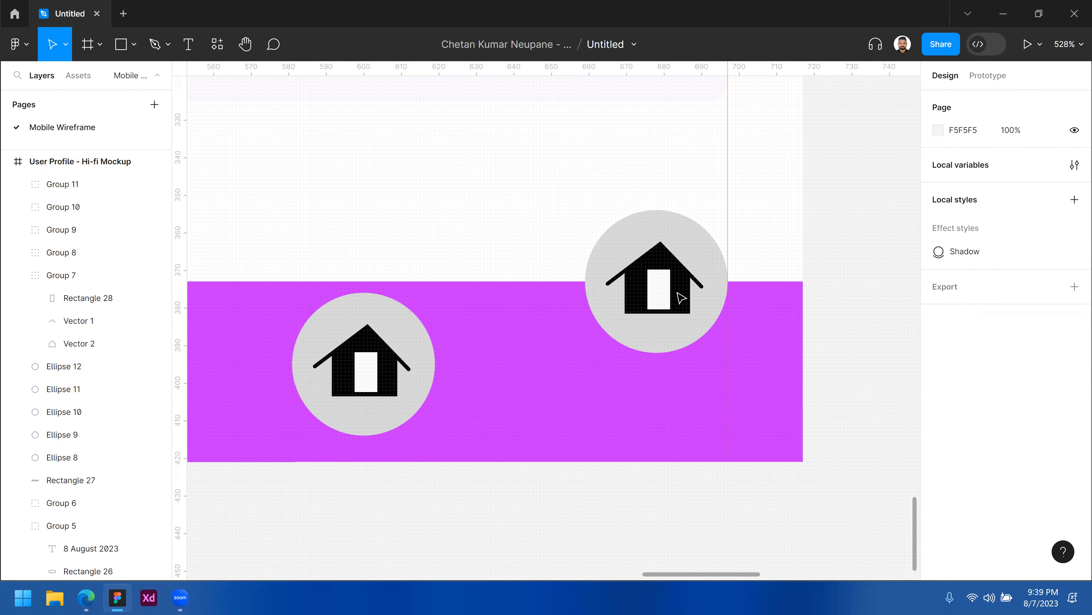
pyautogui.click(683, 297)
pyautogui.press('Delete')
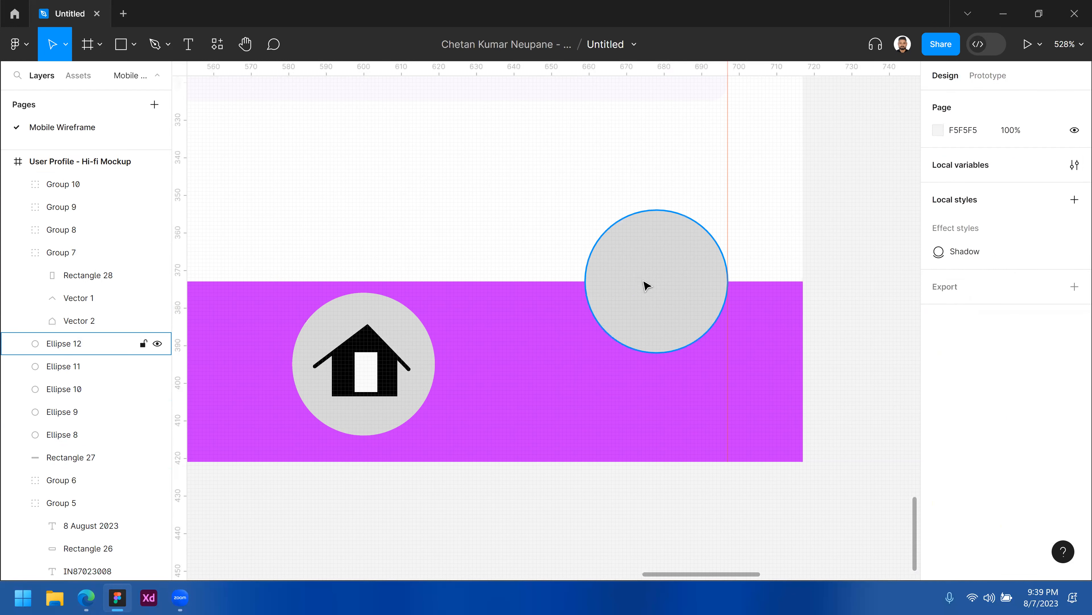
# Draw a small circle about 17 × 17 above the navigation bar.
pyautogui.click(646, 285)
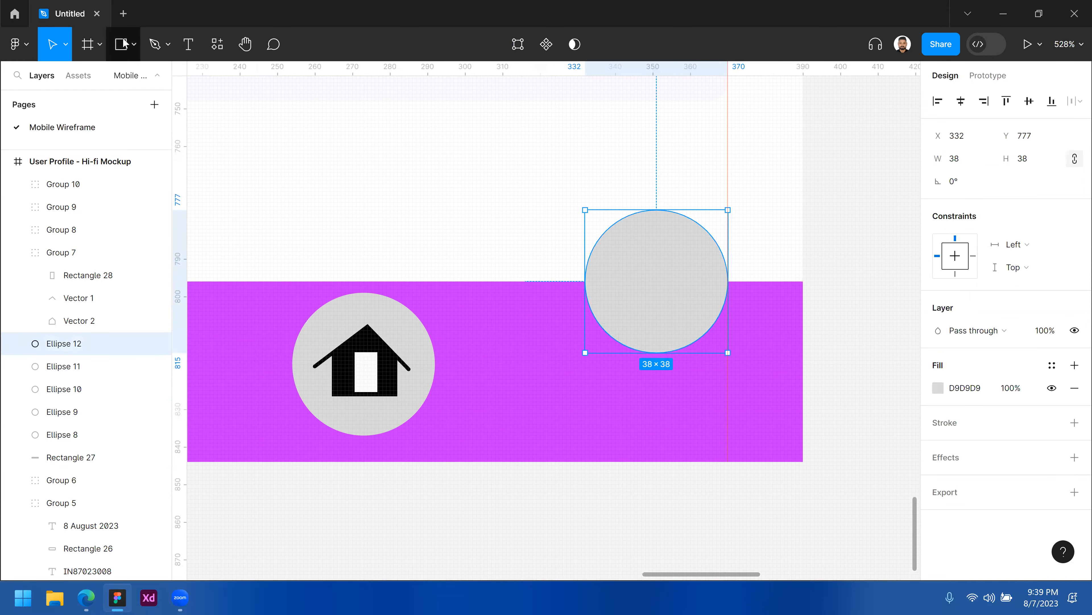
pyautogui.click(134, 47)
pyautogui.click(135, 47)
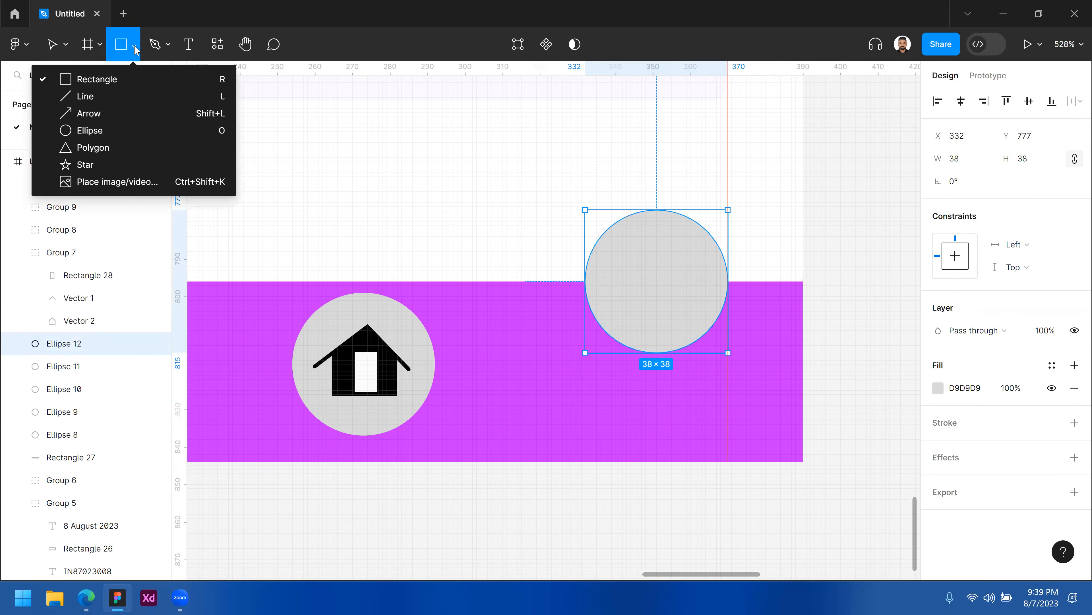
pyautogui.click(90, 130)
pyautogui.moveTo(383, 124)
pyautogui.mouseDown()
pyautogui.moveTo(457, 172)
pyautogui.moveTo(413, 128)
pyautogui.mouseUp()
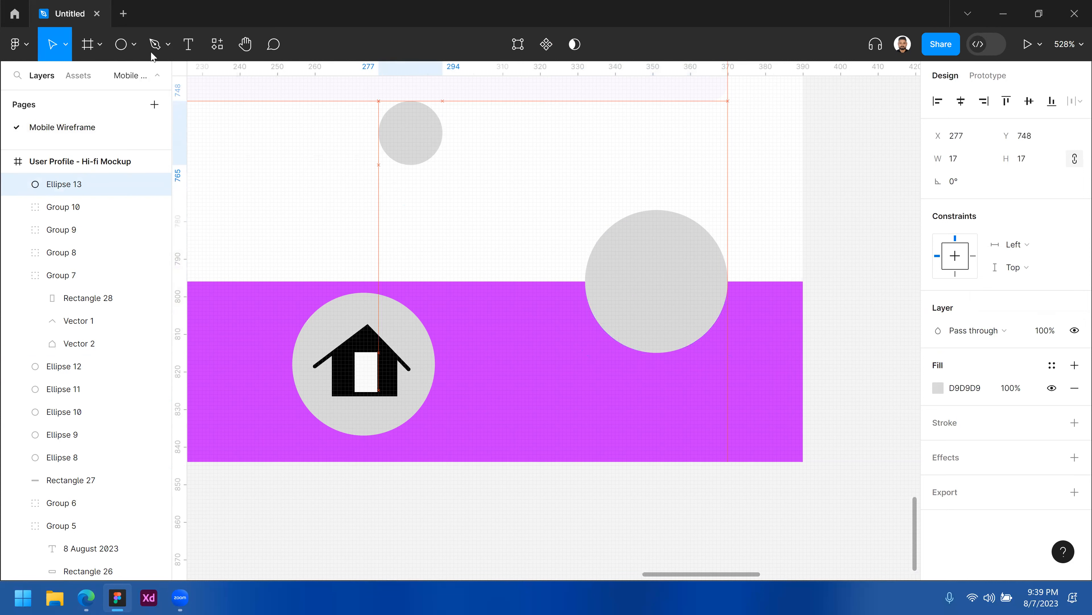
# Draw a larger circle about 35 × 35 and place it below the small circle.
pyautogui.click(134, 47)
pyautogui.click(80, 136)
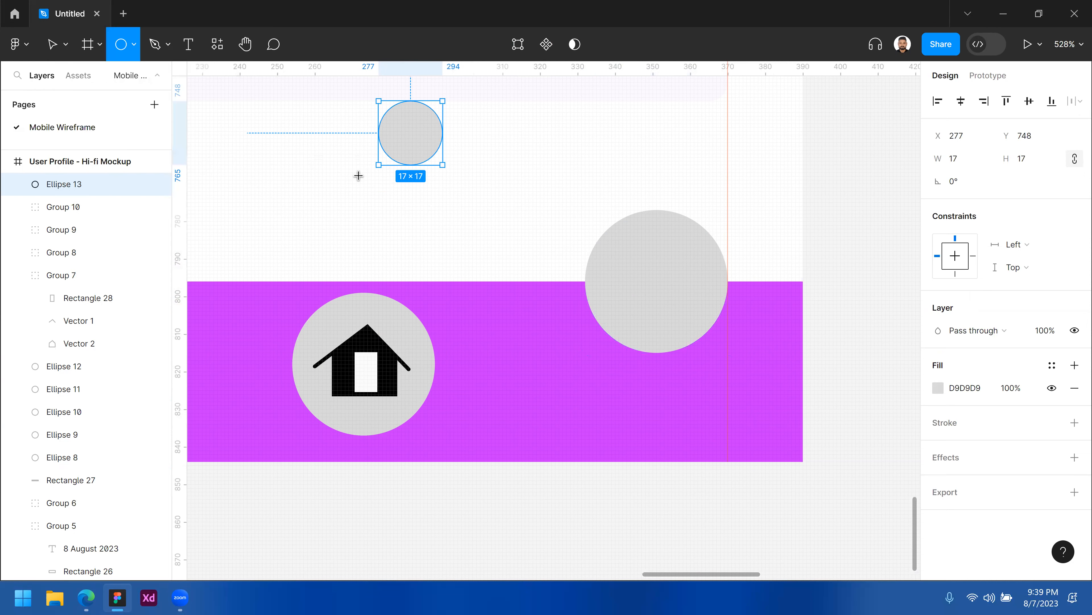
pyautogui.moveTo(337, 153)
pyautogui.mouseDown()
pyautogui.moveTo(471, 244)
pyautogui.moveTo(469, 284)
pyautogui.mouseUp()
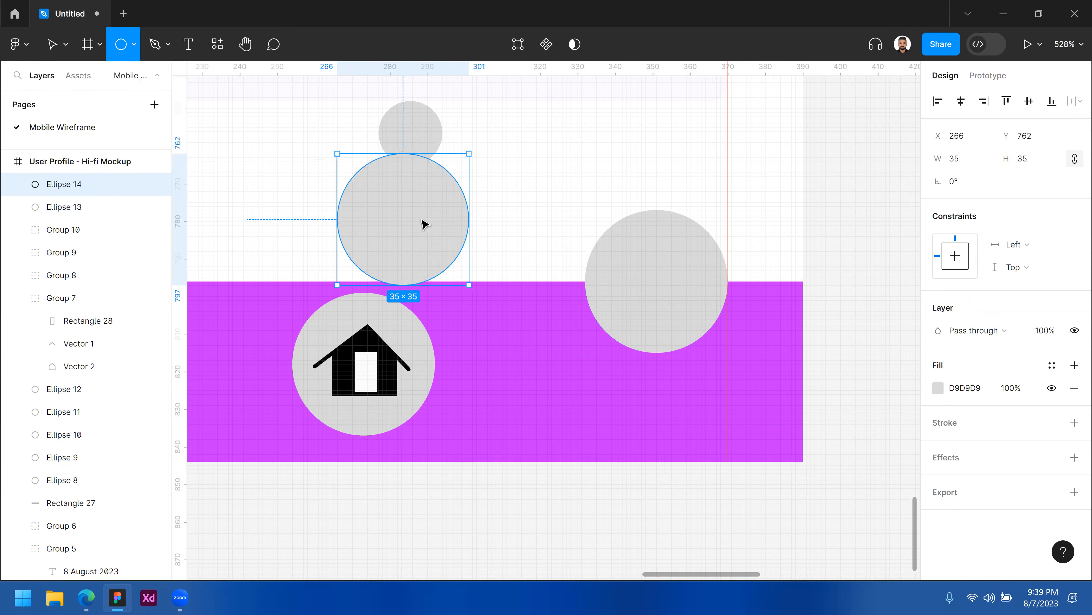
pyautogui.moveTo(425, 211); pyautogui.dragTo(434, 232)
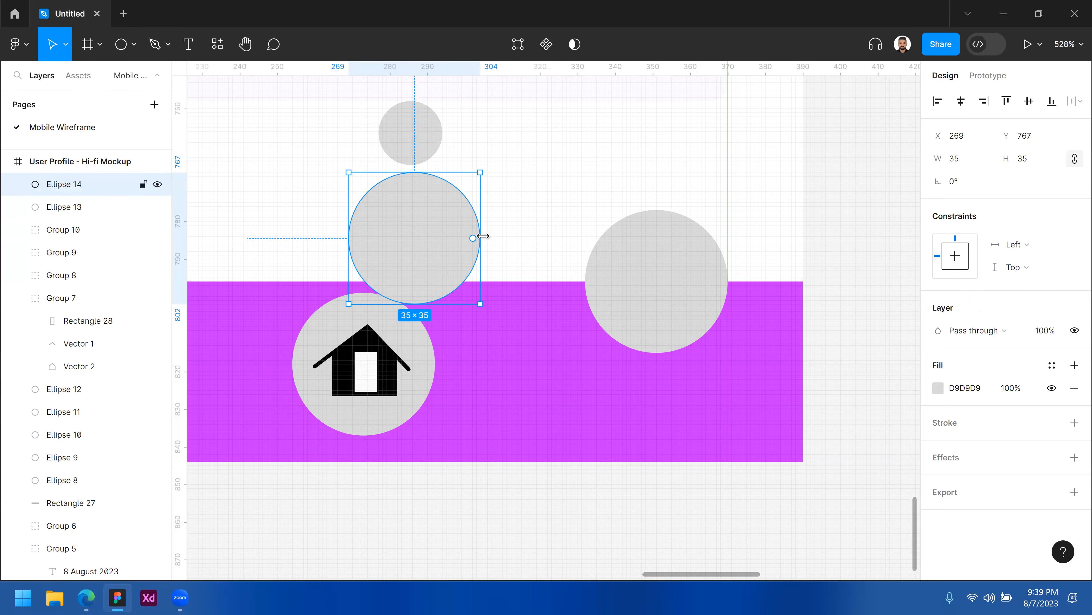
pyautogui.moveTo(414, 304); pyautogui.dragTo(414, 326)
# Select both new circles and move them together beside the frame.
pyautogui.keyDown('shift'); pyautogui.click(411, 133); pyautogui.keyUp('shift')
pyautogui.scroll(-2, 409, 209)
pyautogui.moveTo(414, 219); pyautogui.dragTo(595, 223)
pyautogui.hscroll(4, 595, 224)
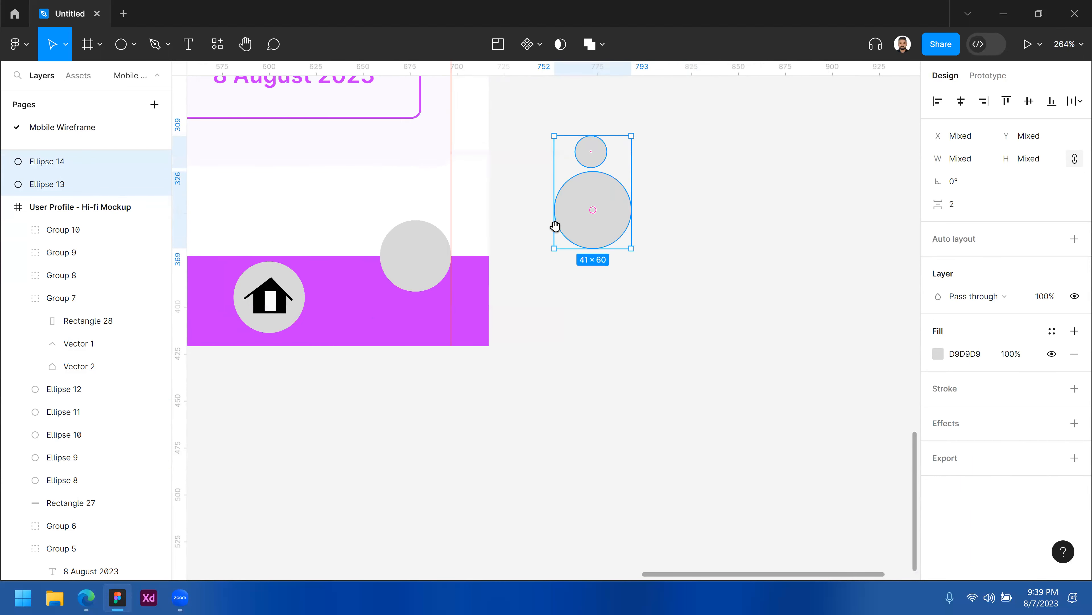
# Draw a rectangle about 72 × 32 over the lower half of the large circle.
pyautogui.click(629, 302)
pyautogui.click(136, 52)
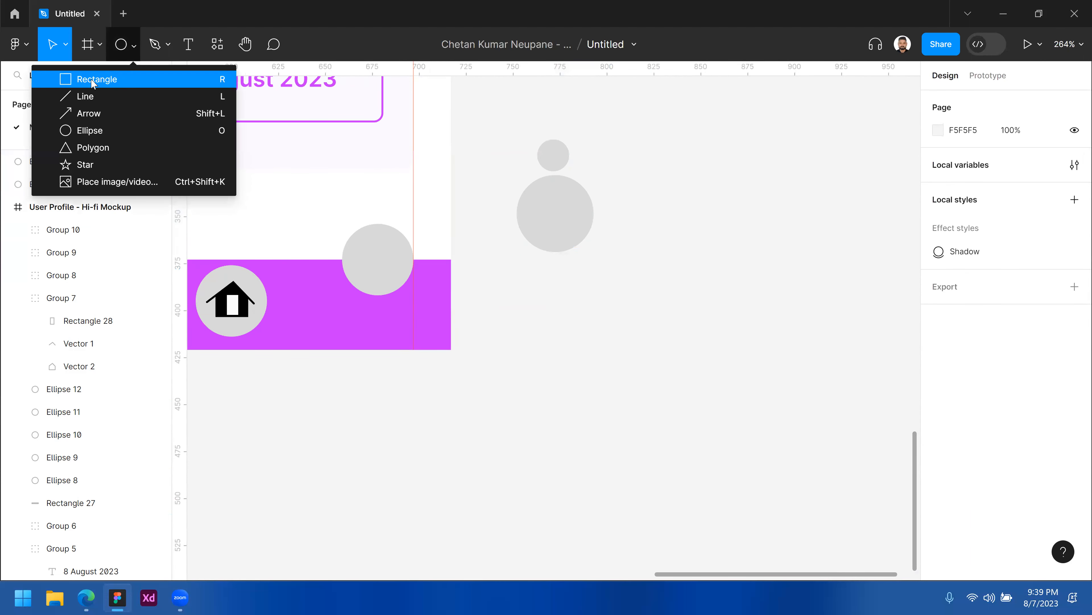
pyautogui.press('r')
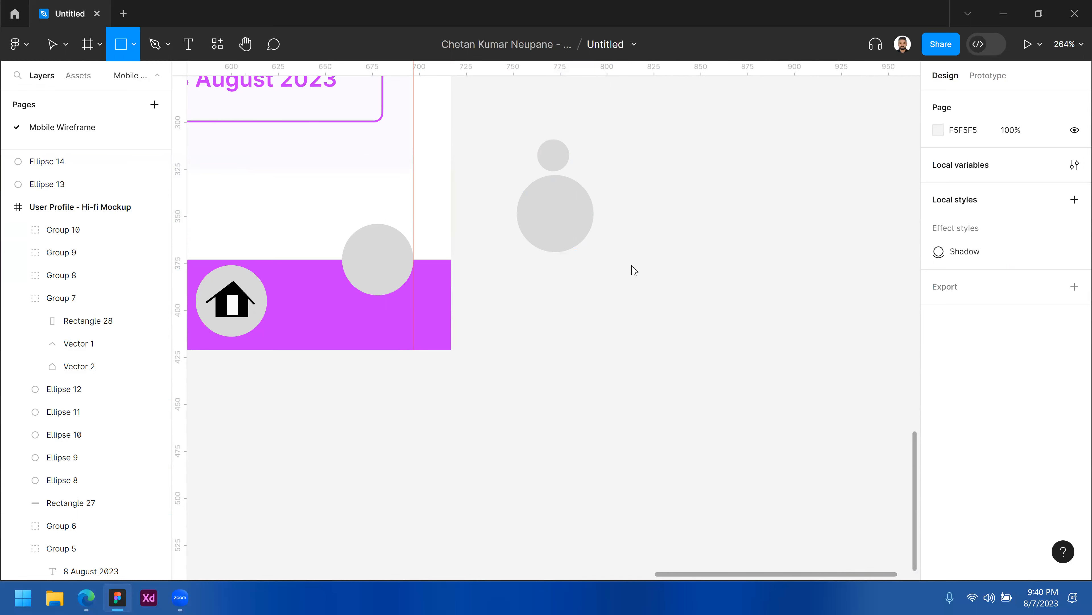
pyautogui.moveTo(496, 205); pyautogui.dragTo(631, 265)
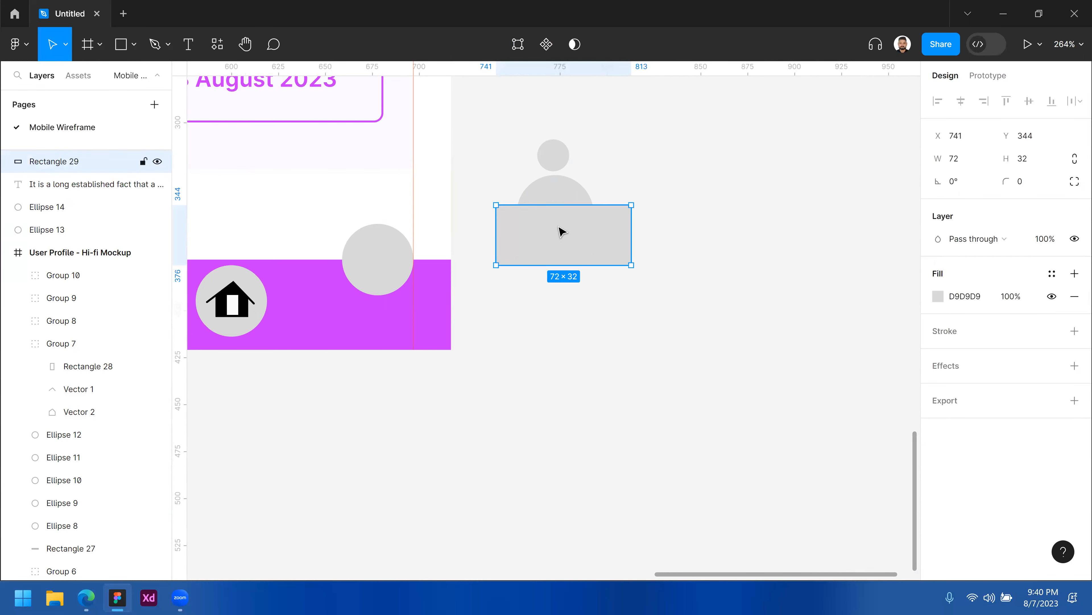
# Nudge the rectangle into place and subtract it from the large circle to form a half-circle shoulders shape.
pyautogui.press('Left')
pyautogui.press('Left')
pyautogui.moveTo(580, 314); pyautogui.dragTo(553, 196)
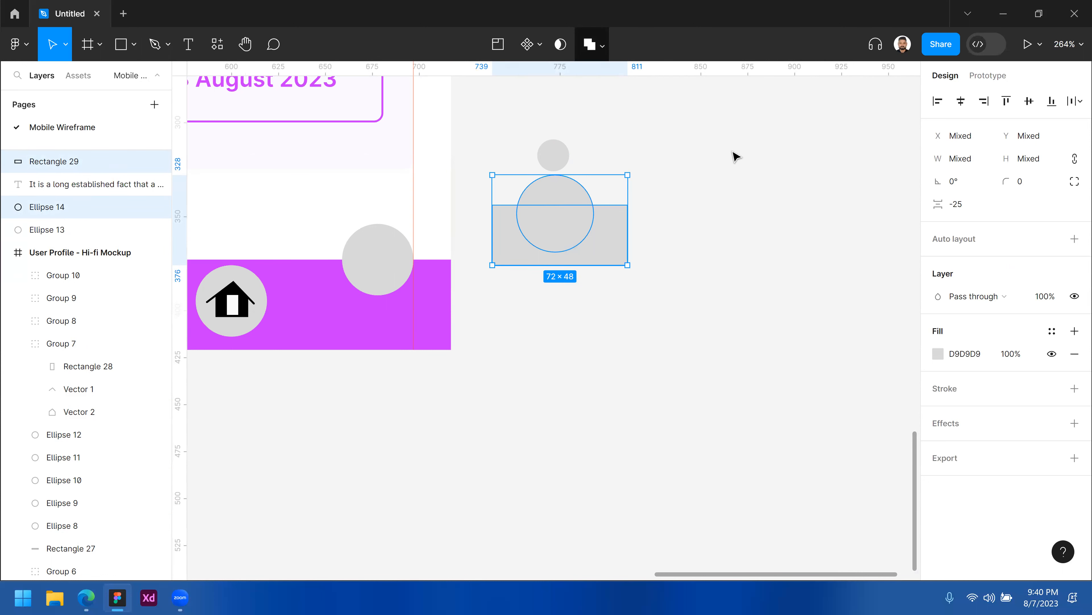
pyautogui.click(590, 96)
pyautogui.keyDown('shift'); pyautogui.click(553, 151); pyautogui.keyUp('shift')
# Remove the fill from the head and shoulders shapes and give them a black stroke instead.
pyautogui.moveTo(576, 193); pyautogui.dragTo(577, 239)
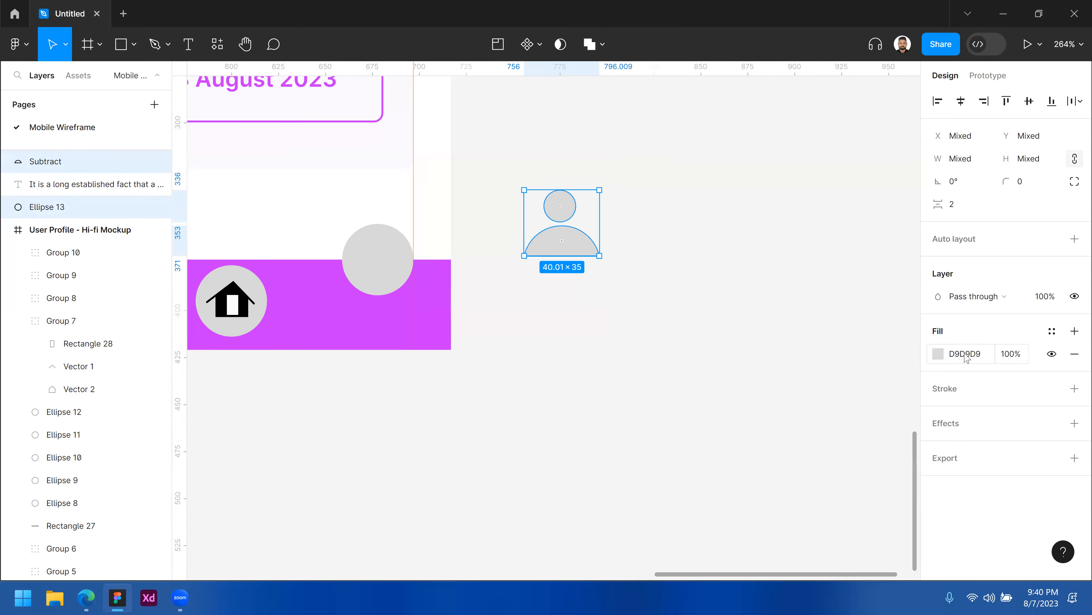
pyautogui.click(1074, 355)
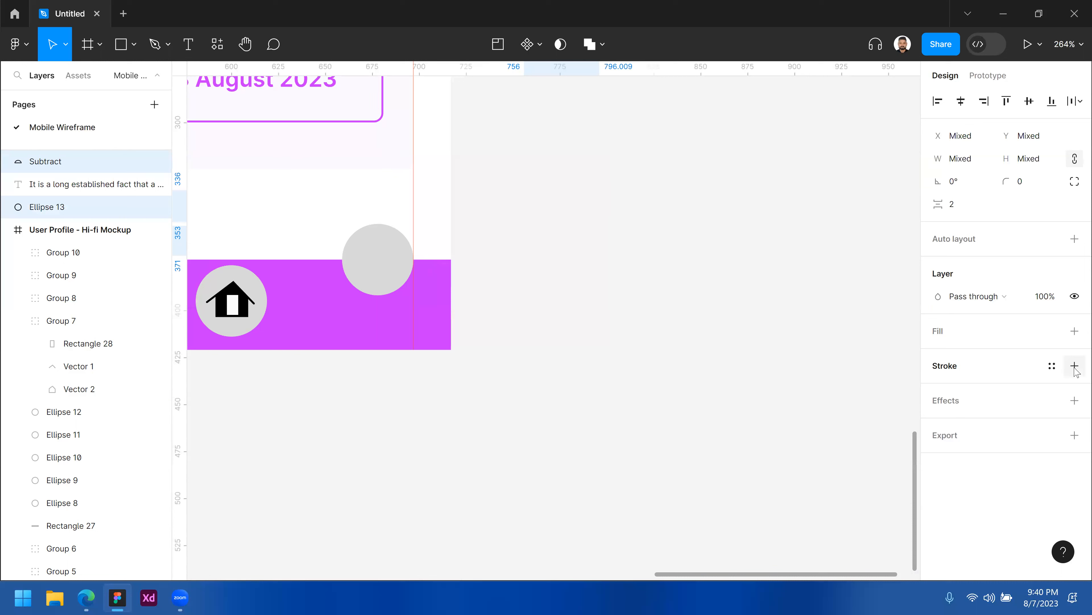
pyautogui.click(1075, 365)
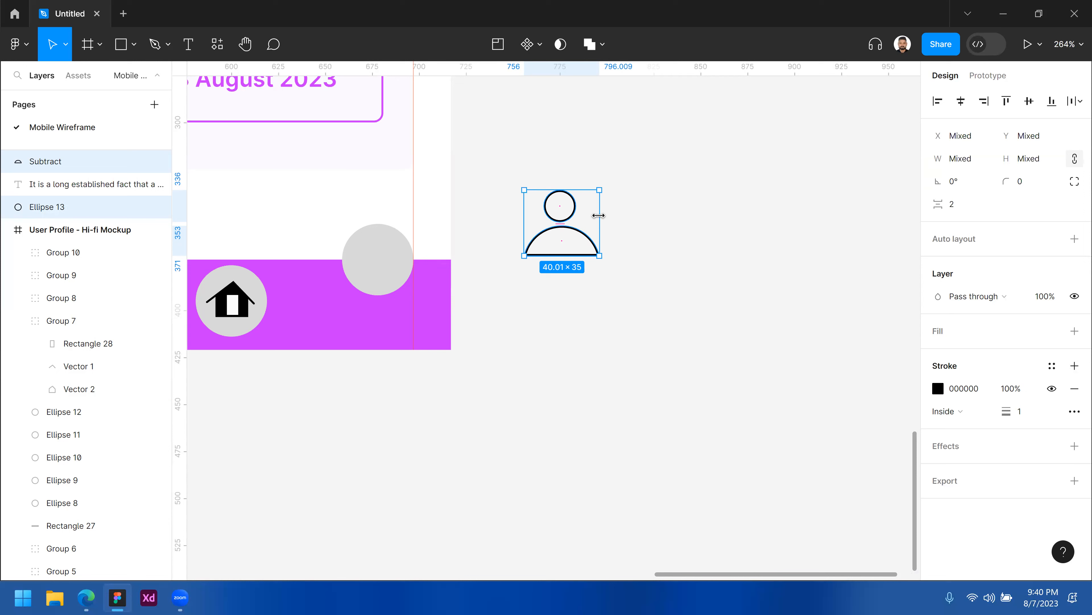
# Scale the head-and-shoulders icon down to about 26 × 23 and move it into the raised button circle.
pyautogui.moveTo(591, 196); pyautogui.dragTo(580, 202)
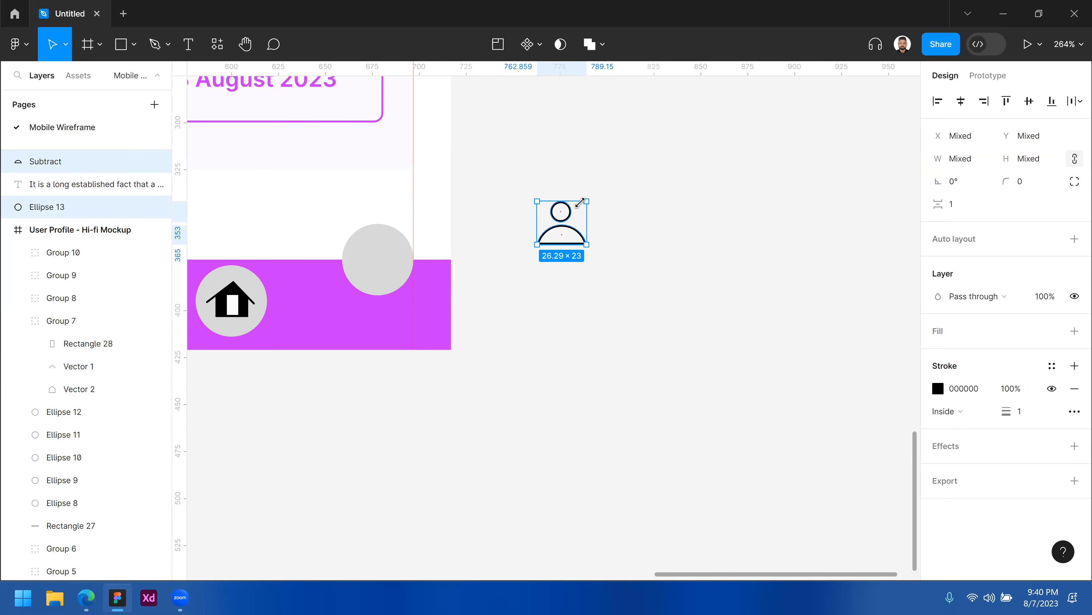
pyautogui.moveTo(536, 232); pyautogui.dragTo(384, 249)
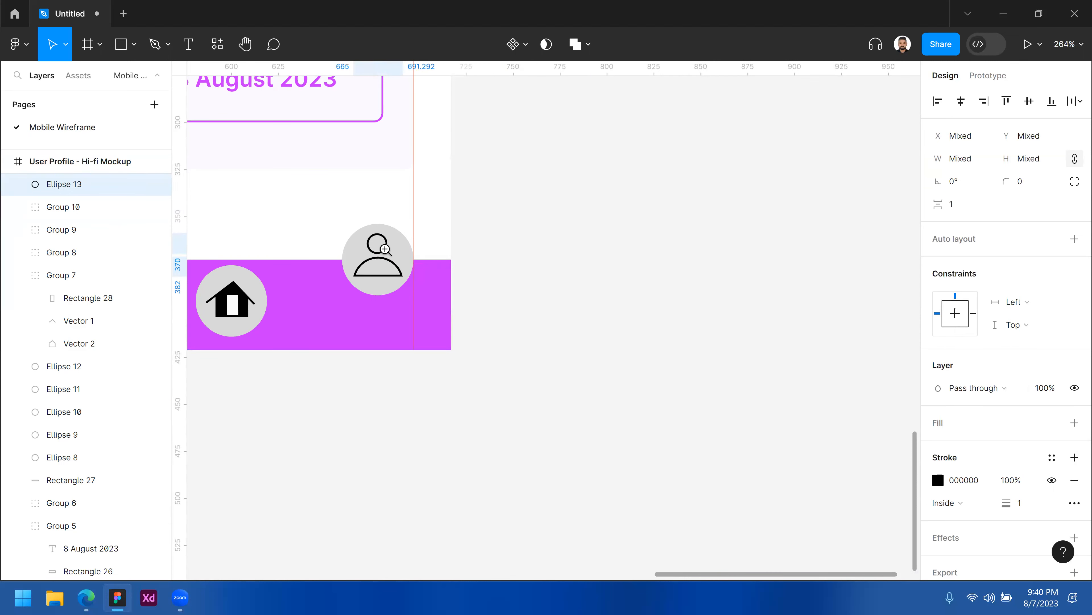
pyautogui.click(385, 248)
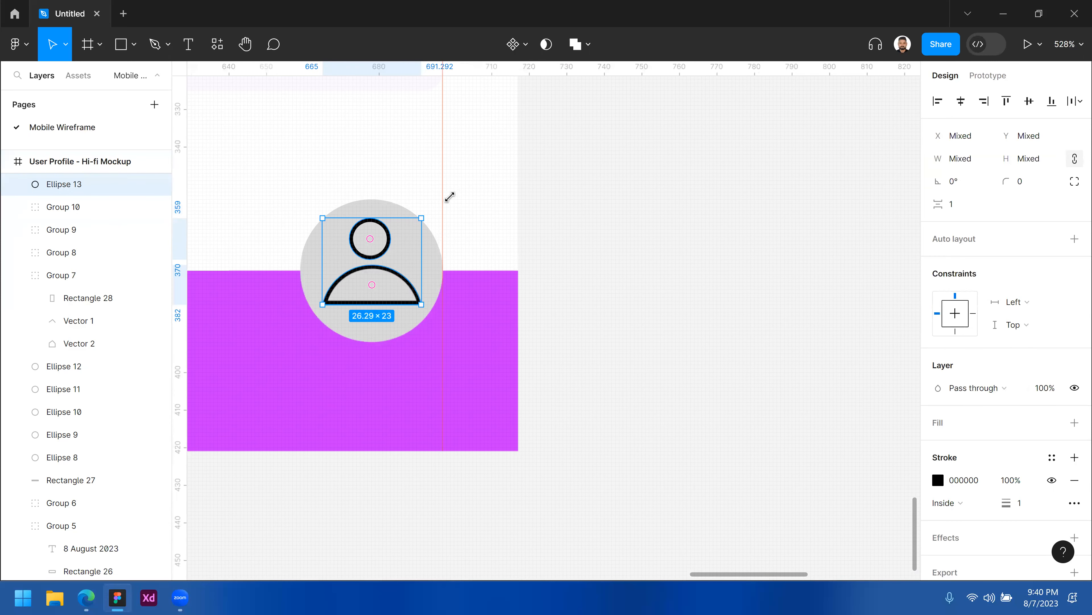
pyautogui.hotkey('ctrl', '+')
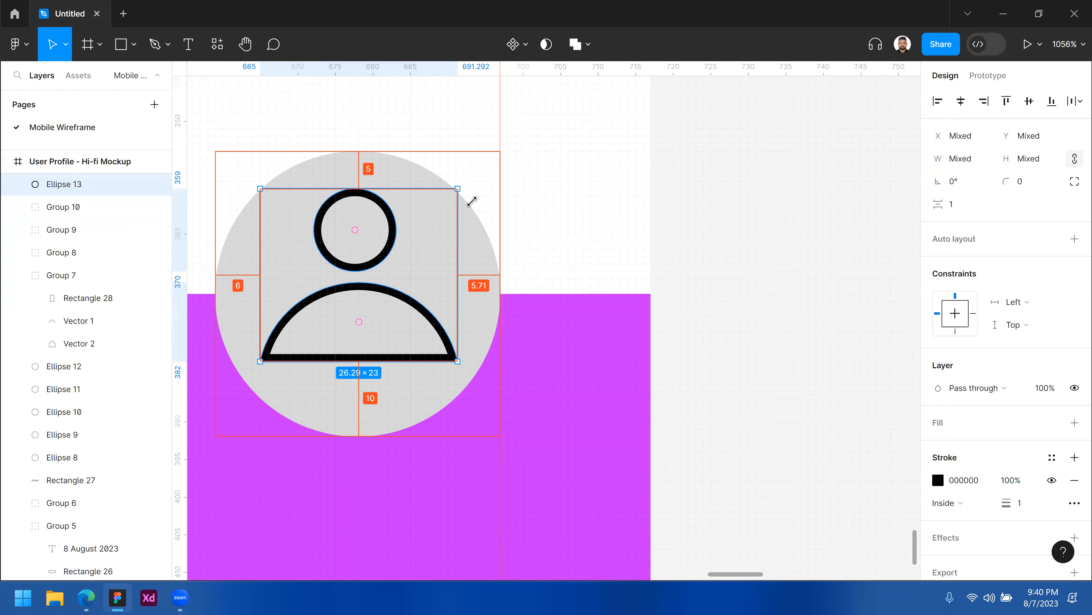
pyautogui.press('Escape')
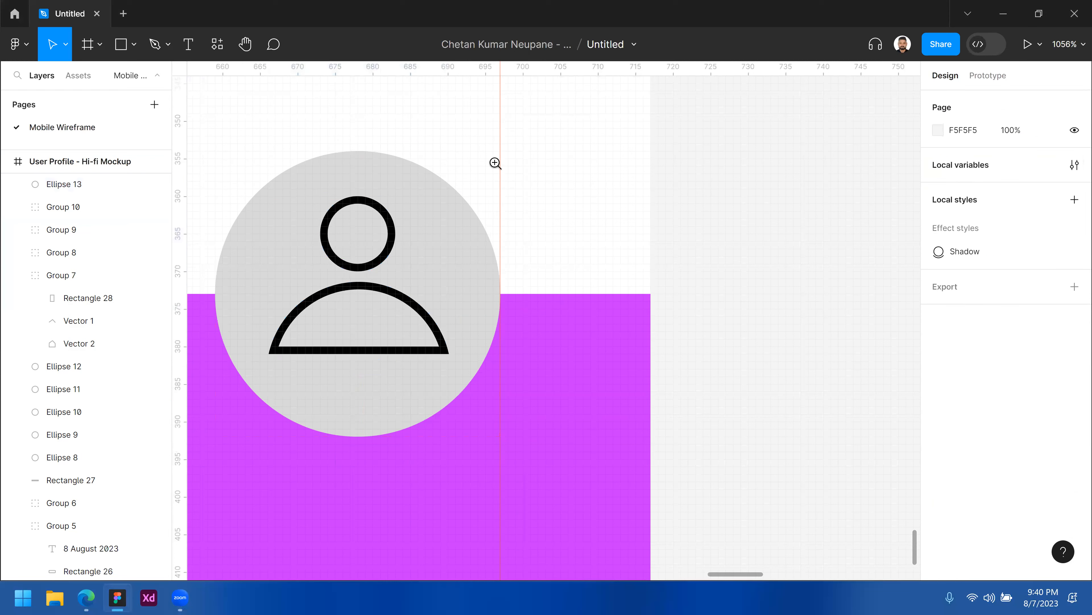
# Group the head and shoulders shapes into one user icon and nudge it left to centre it in the button.
pyautogui.scroll(-2, 503, 202)
pyautogui.moveTo(626, 250); pyautogui.dragTo(679, 314)
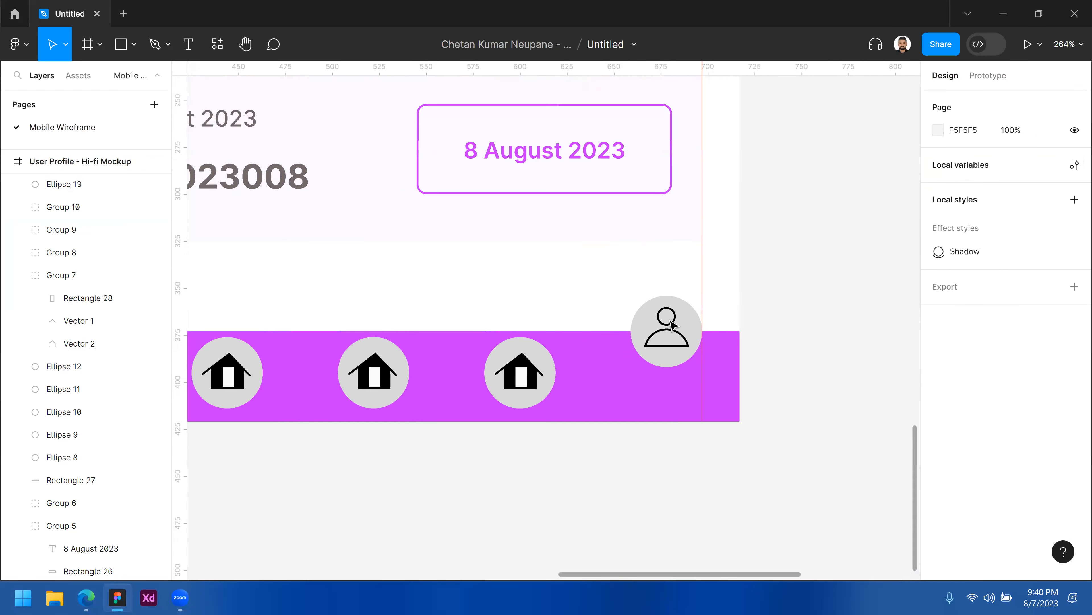
pyautogui.click(672, 325)
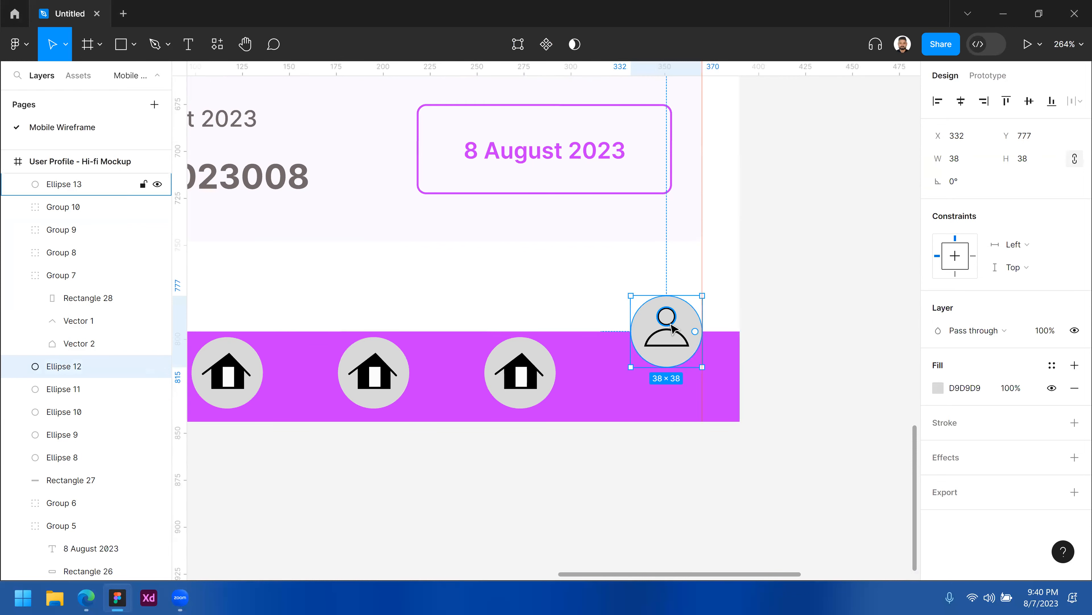
pyautogui.click(672, 325)
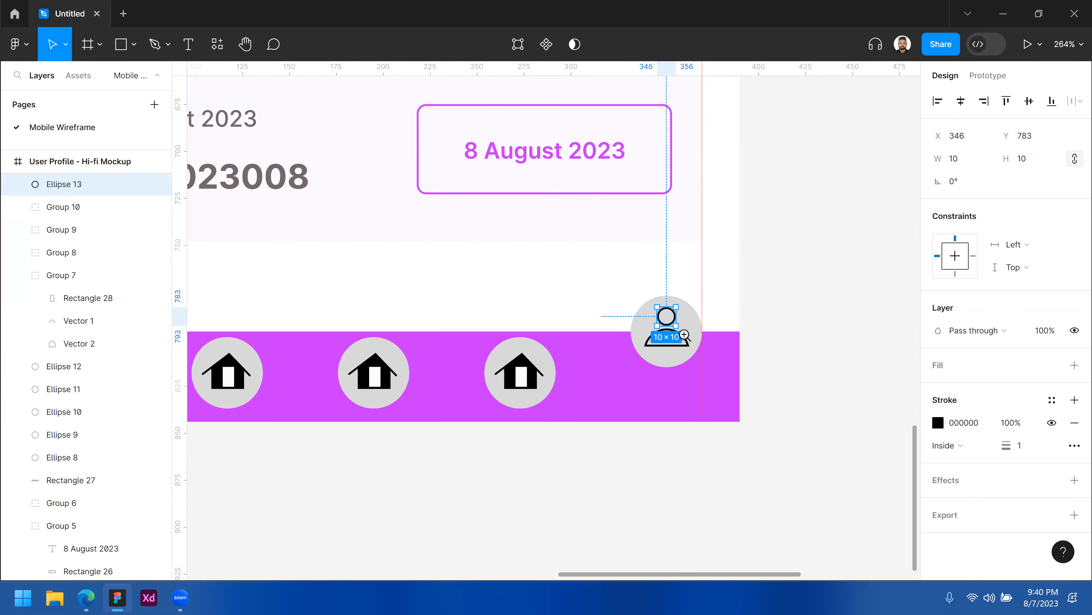
pyautogui.click(684, 335)
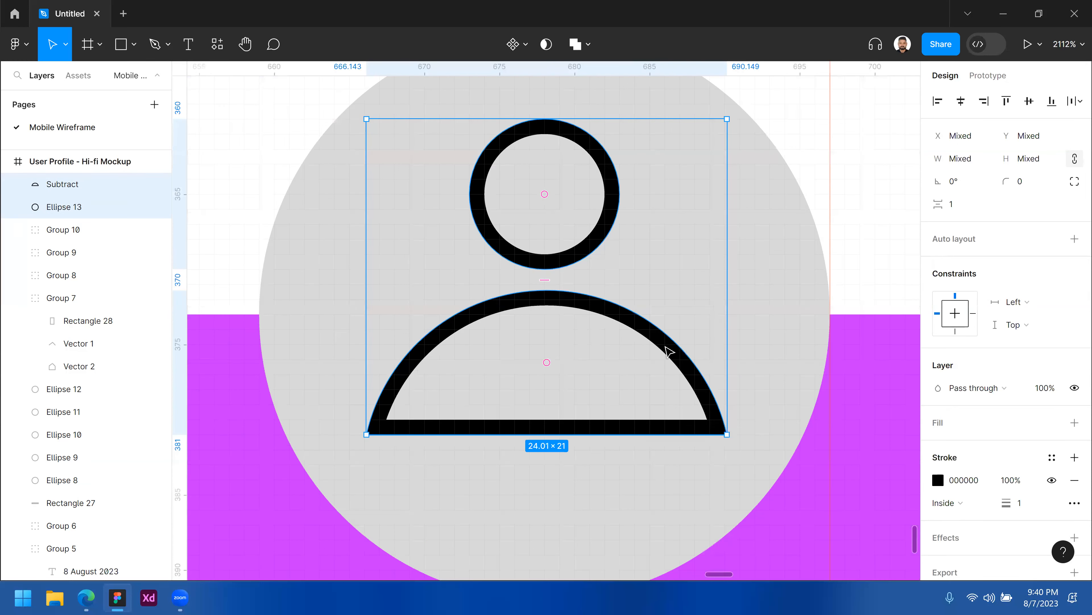
pyautogui.keyDown('alt'); pyautogui.click(665, 346); pyautogui.keyUp('alt')
pyautogui.hotkey('ctrl', 'g')
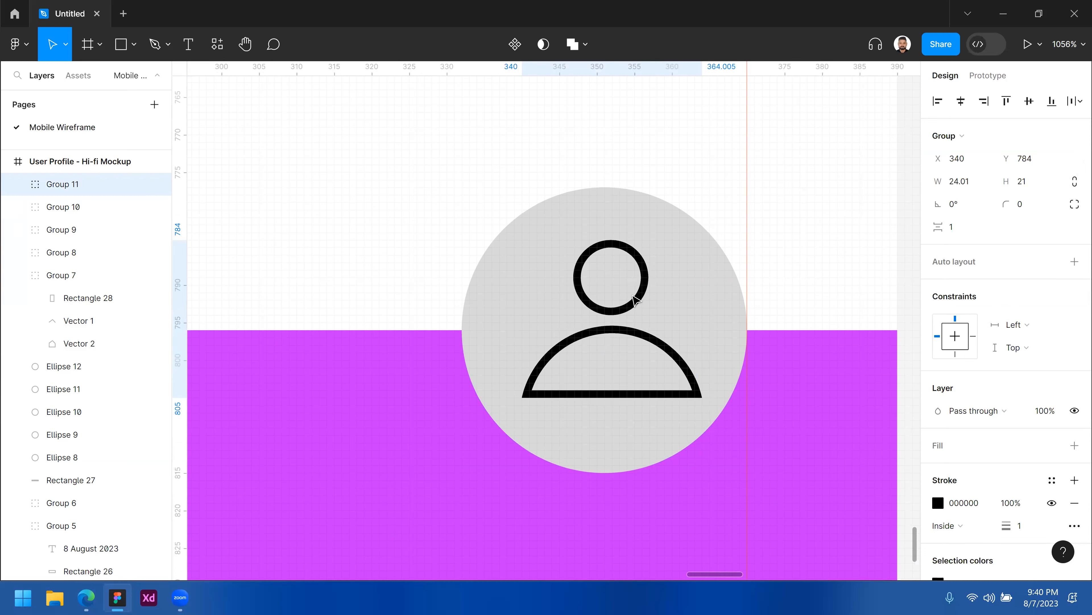
pyautogui.press('Left')
pyautogui.keyDown('alt'); pyautogui.click(657, 257); pyautogui.keyUp('alt')
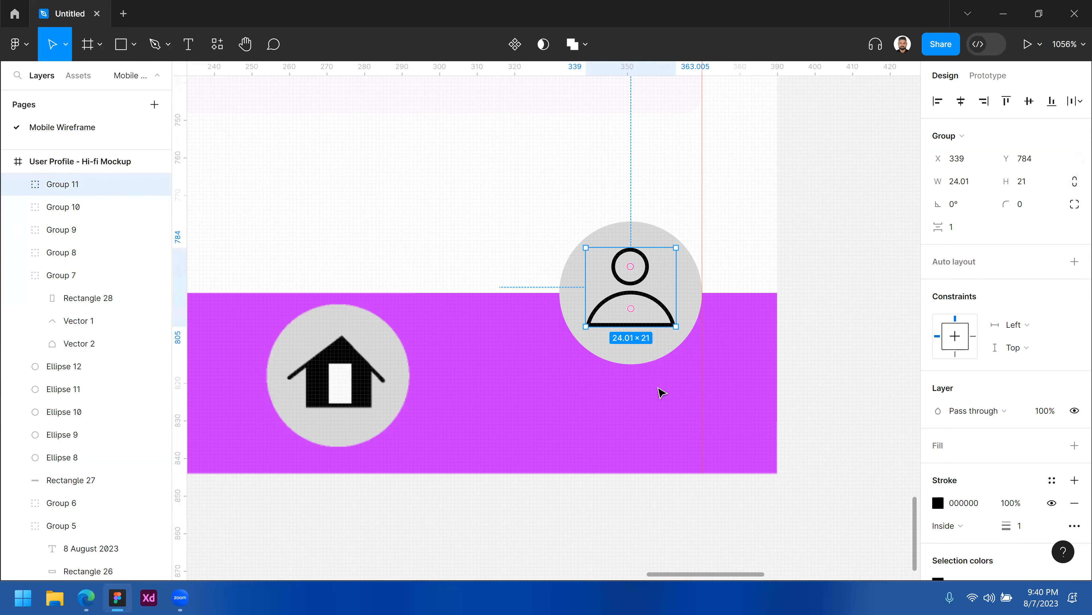
# Zoom out to review the navigation bar with the home buttons and the raised user button.
pyautogui.scroll(-6, 673, 310)
pyautogui.click(666, 313)
pyautogui.moveTo(666, 313); pyautogui.dragTo(634, 391)
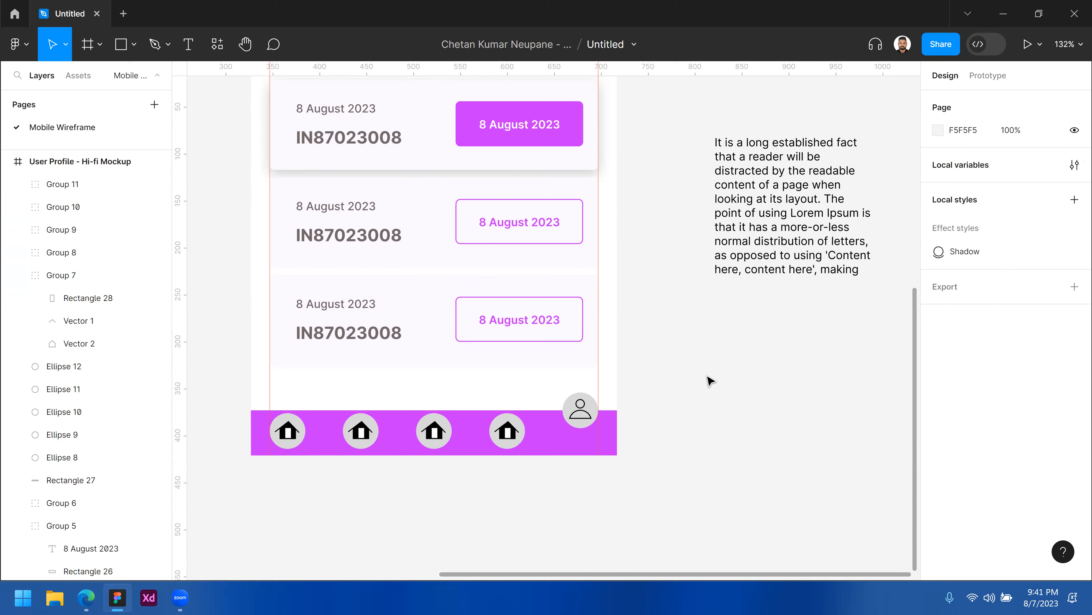
pyautogui.scroll(5, 514, 439)
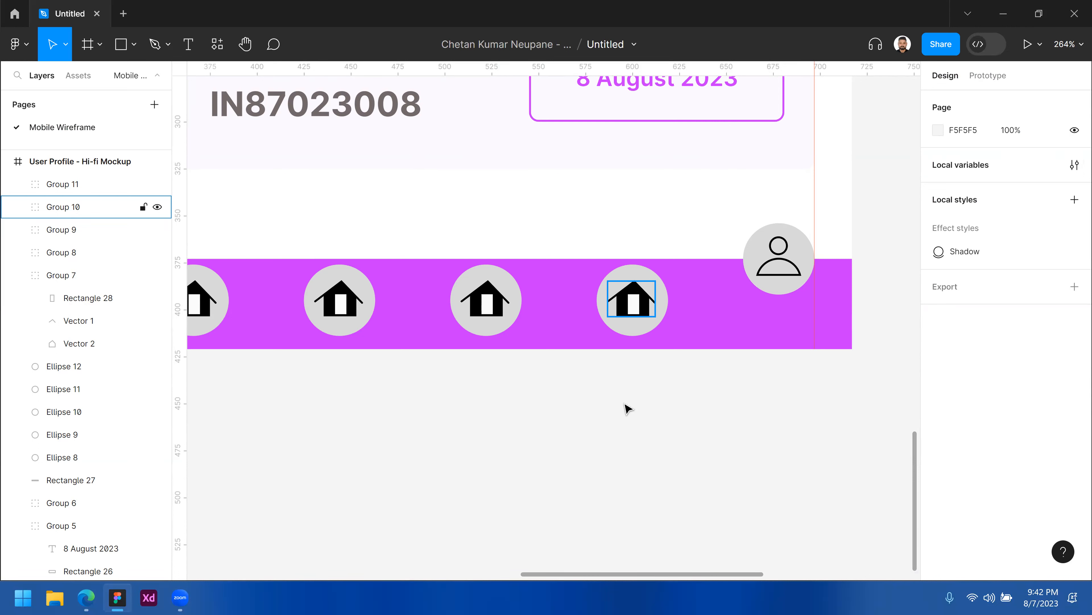
pyautogui.keyDown('ctrl'); pyautogui.keyDown('alt'); pyautogui.click(448, 441); pyautogui.keyUp('alt'); pyautogui.keyUp('ctrl')
pyautogui.moveTo(496, 430); pyautogui.dragTo(553, 427)
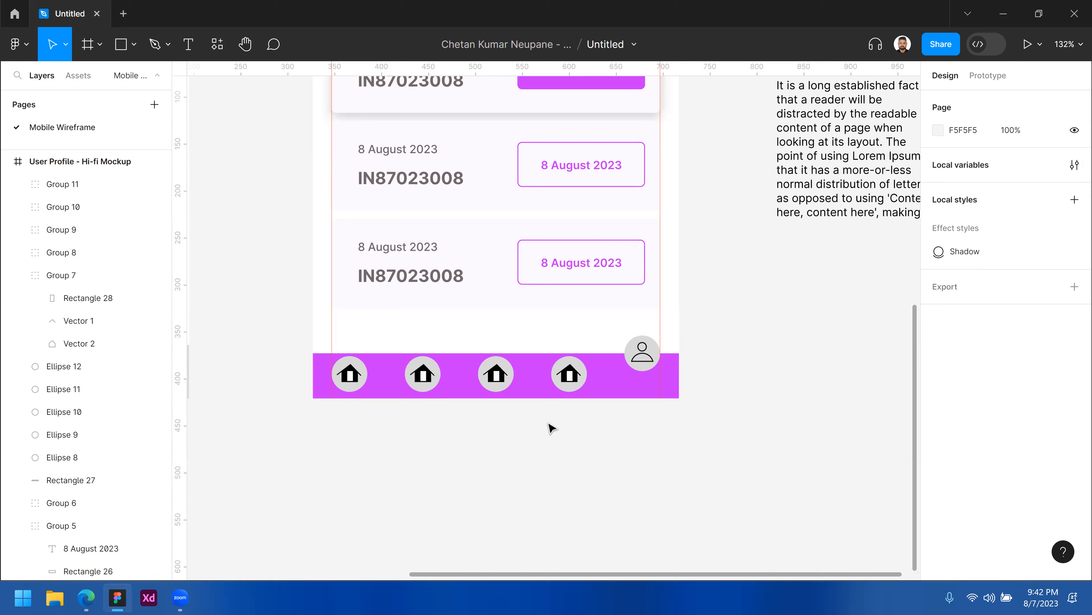
# Switch to the browser and open the house icon on Font Awesome.
pyautogui.click(86, 599)
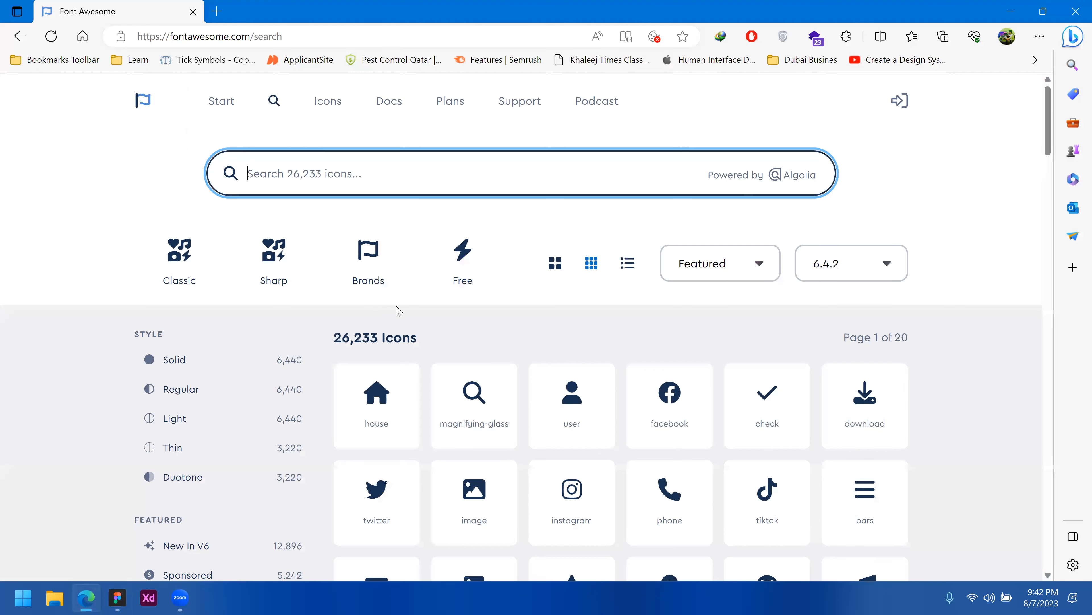
pyautogui.scroll(-1, 706, 363)
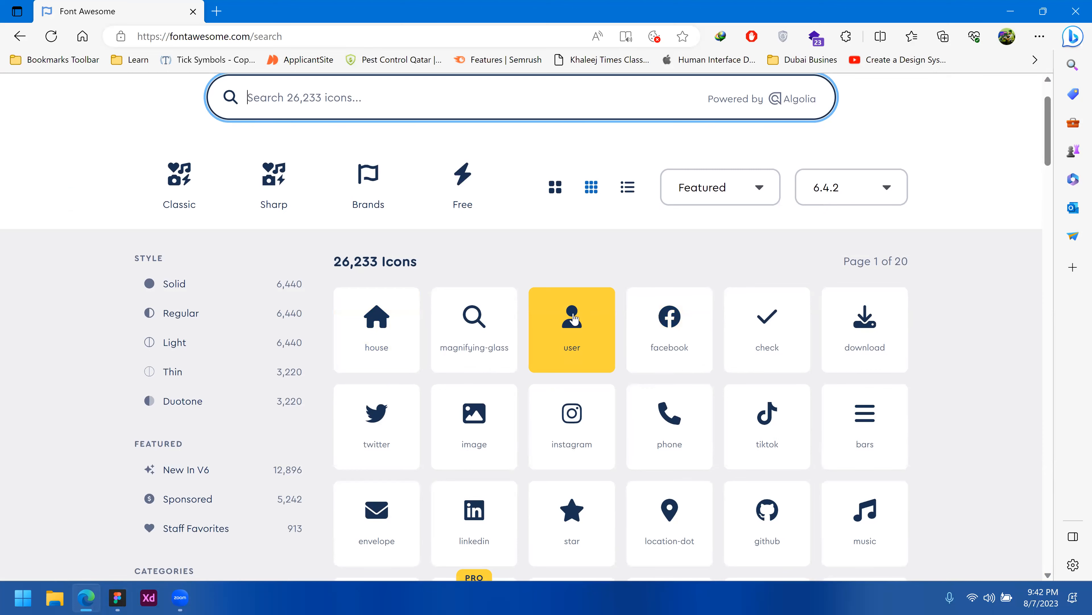
pyautogui.scroll(-1, 573, 318)
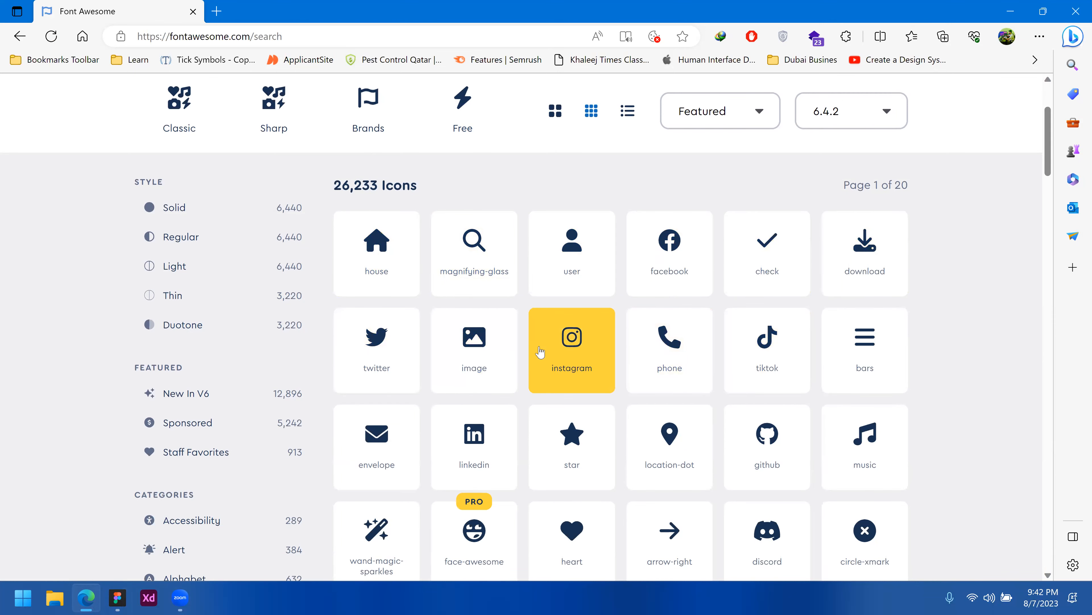
pyautogui.scroll(-1, 540, 352)
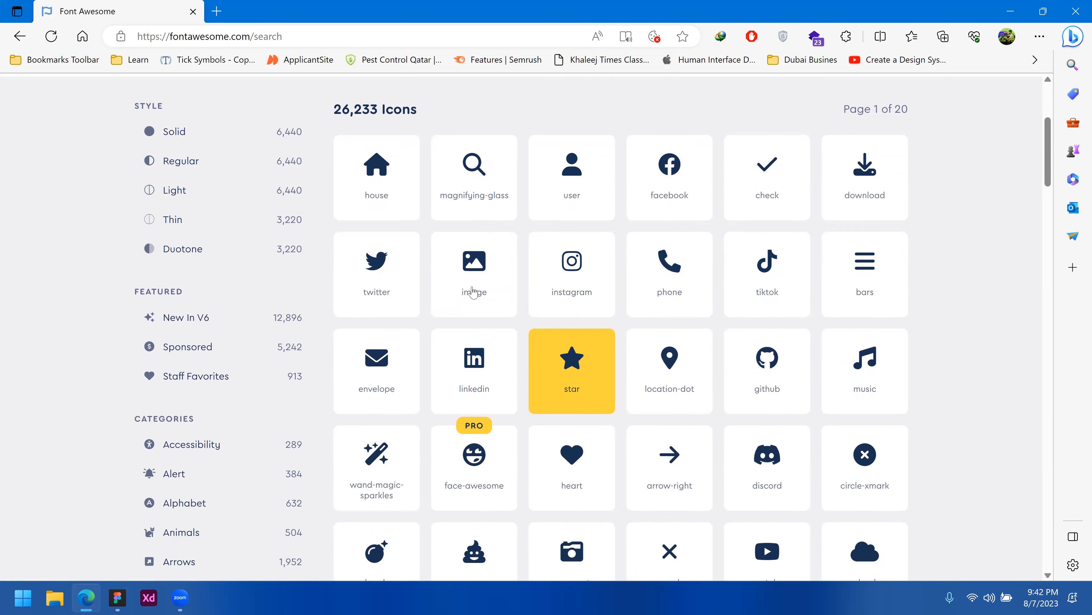
pyautogui.click(369, 165)
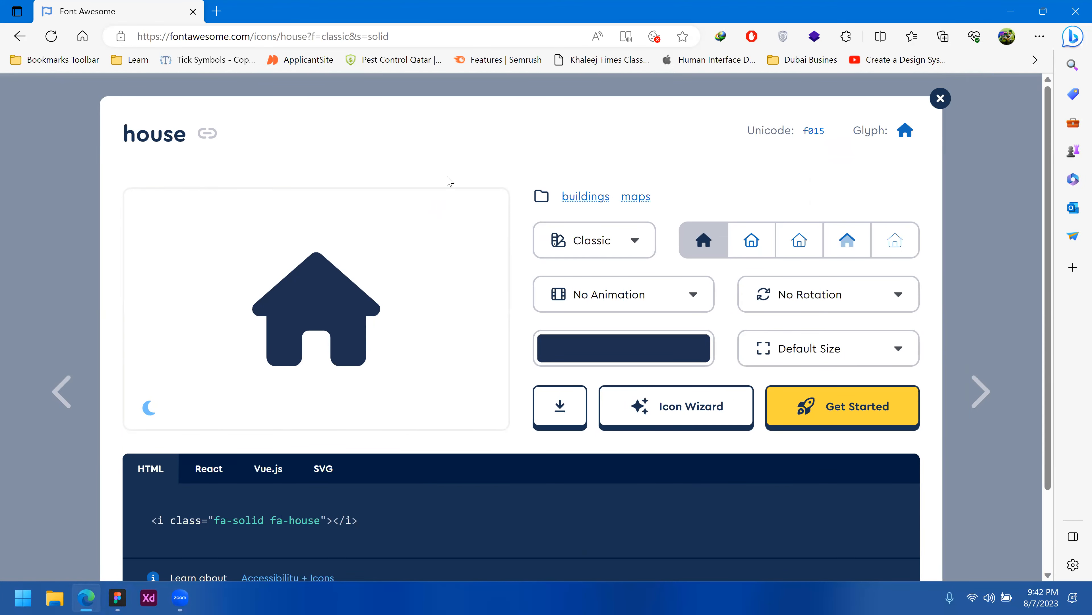
# Capture a screenshot of the house icon preview.
pyautogui.rightClick(324, 294)
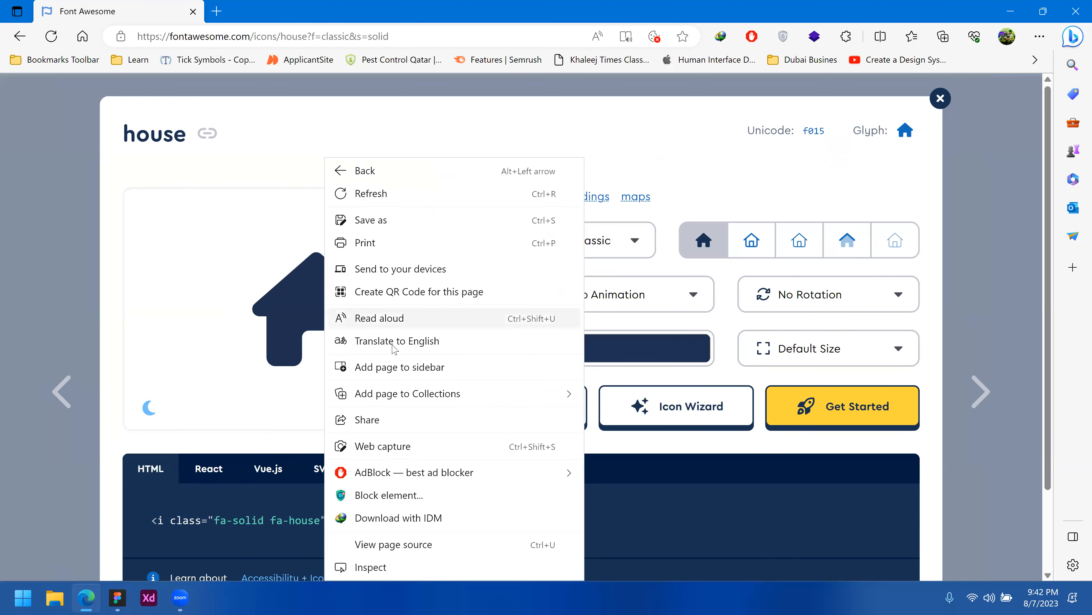
pyautogui.click(300, 139)
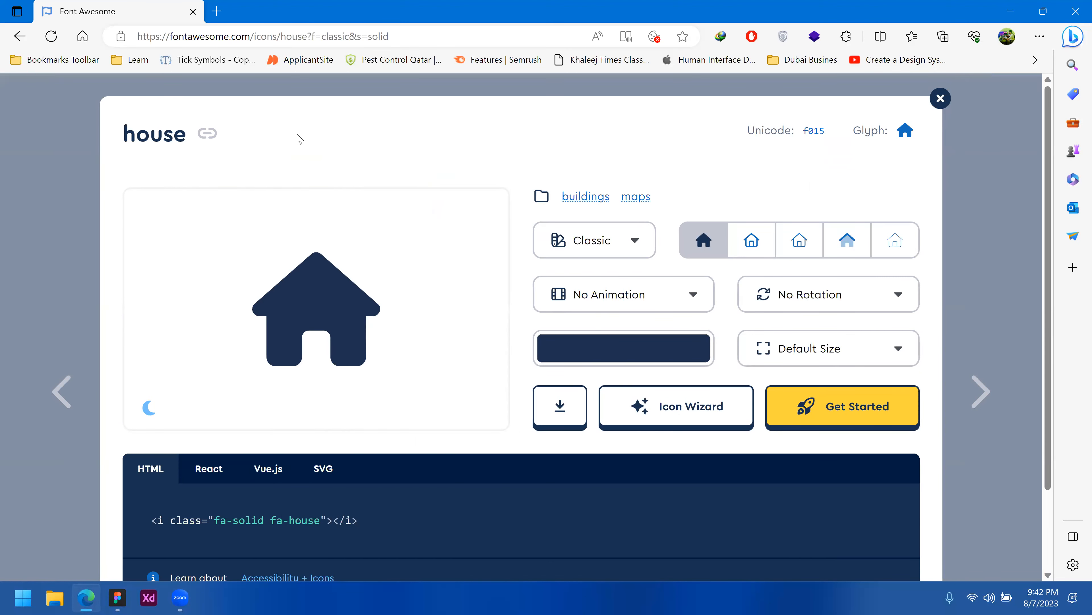
pyautogui.press('super+shift+s')
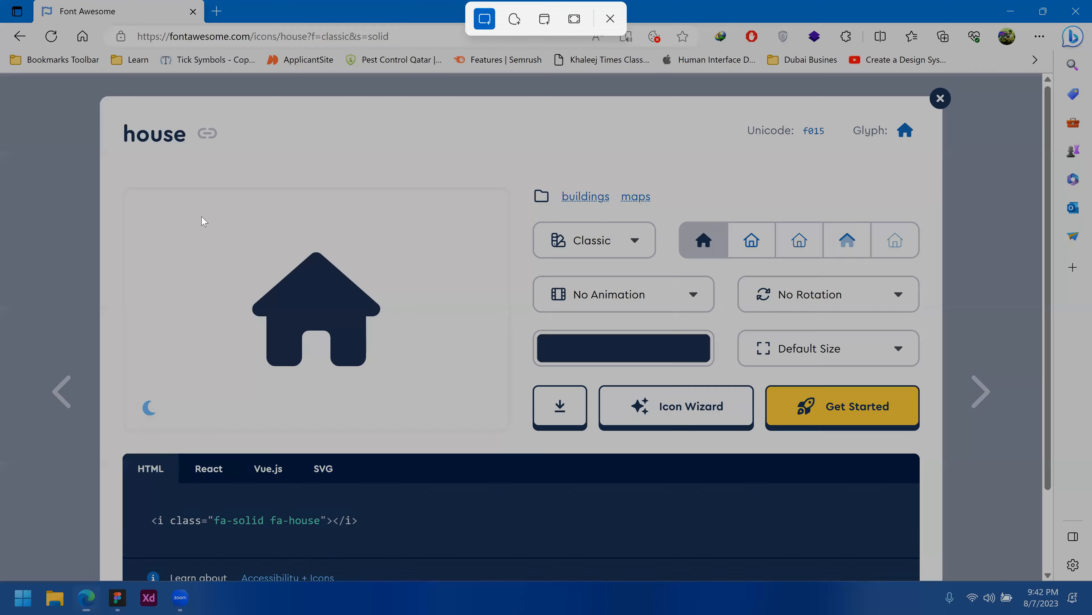
pyautogui.moveTo(202, 216); pyautogui.dragTo(434, 406)
pyautogui.click(148, 597)
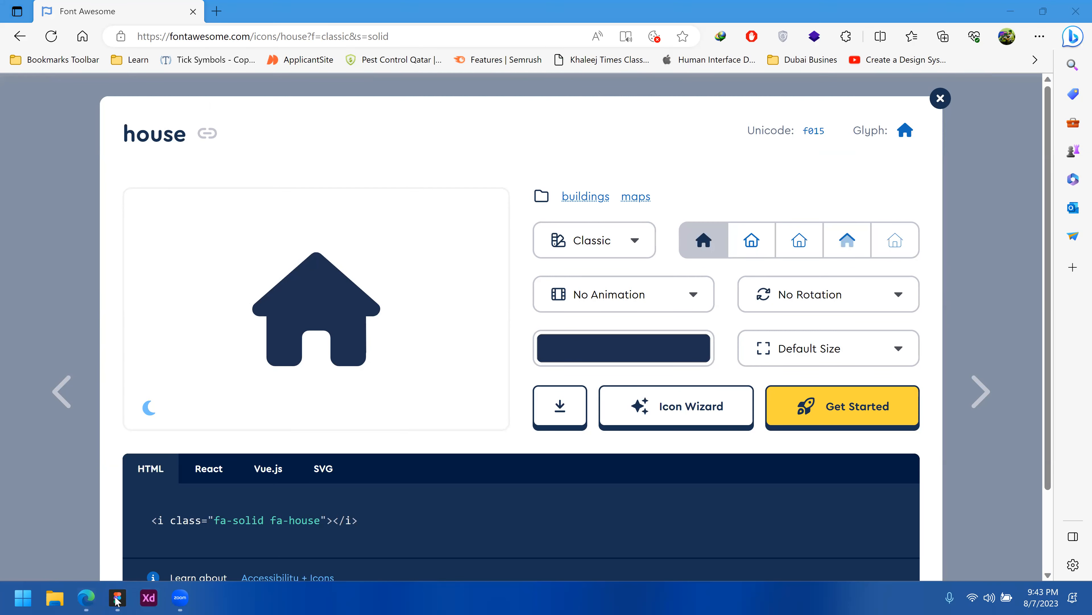
pyautogui.click(959, 38)
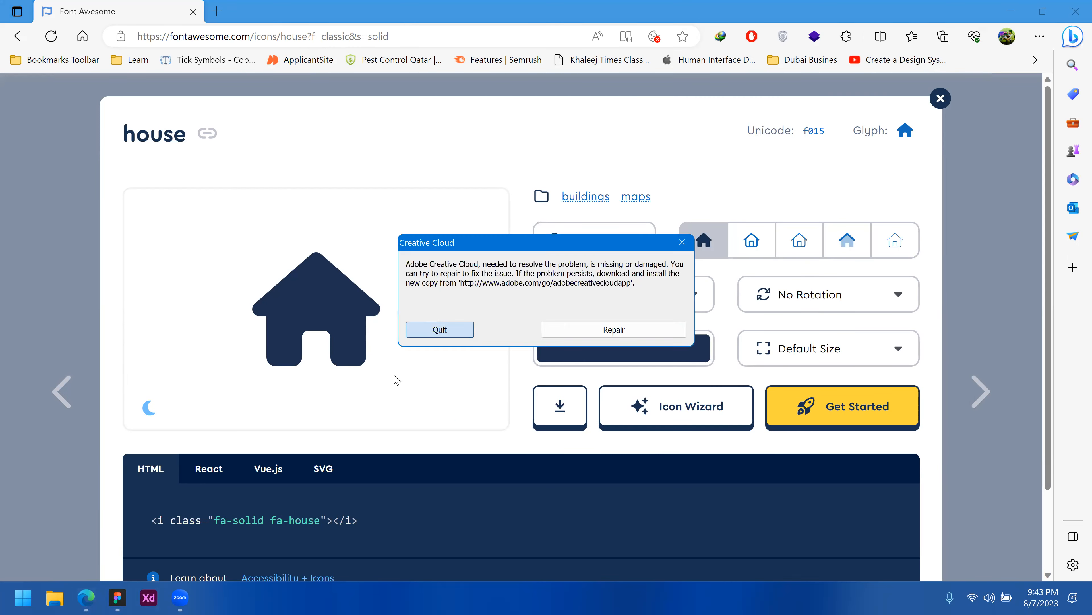
pyautogui.click(443, 332)
# Switch to Figma and paste the captured house icon image beside the mockup.
pyautogui.click(117, 597)
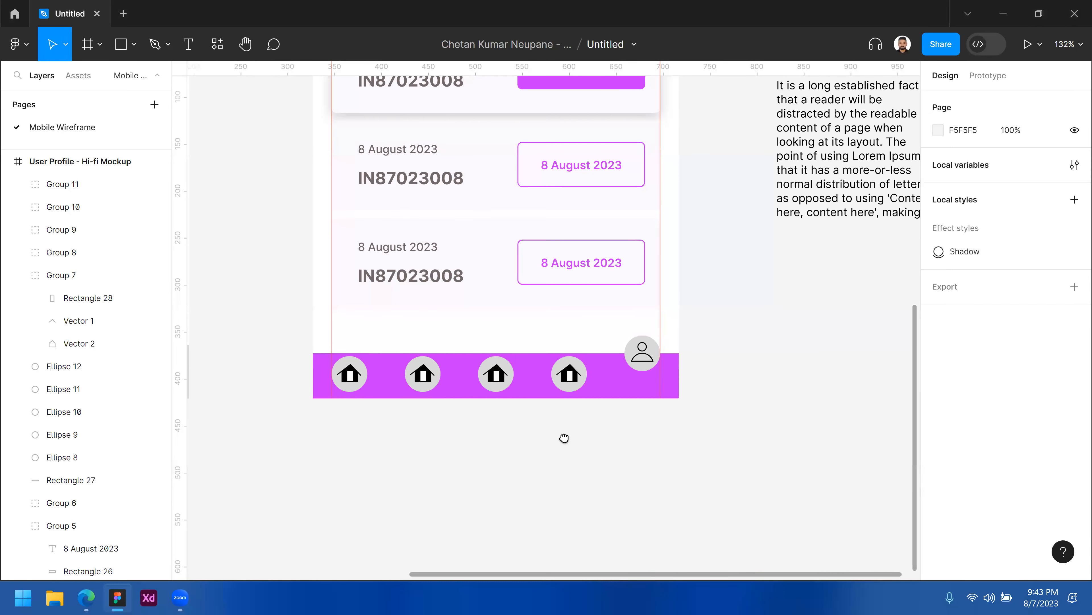
pyautogui.hscroll(5, 566, 323)
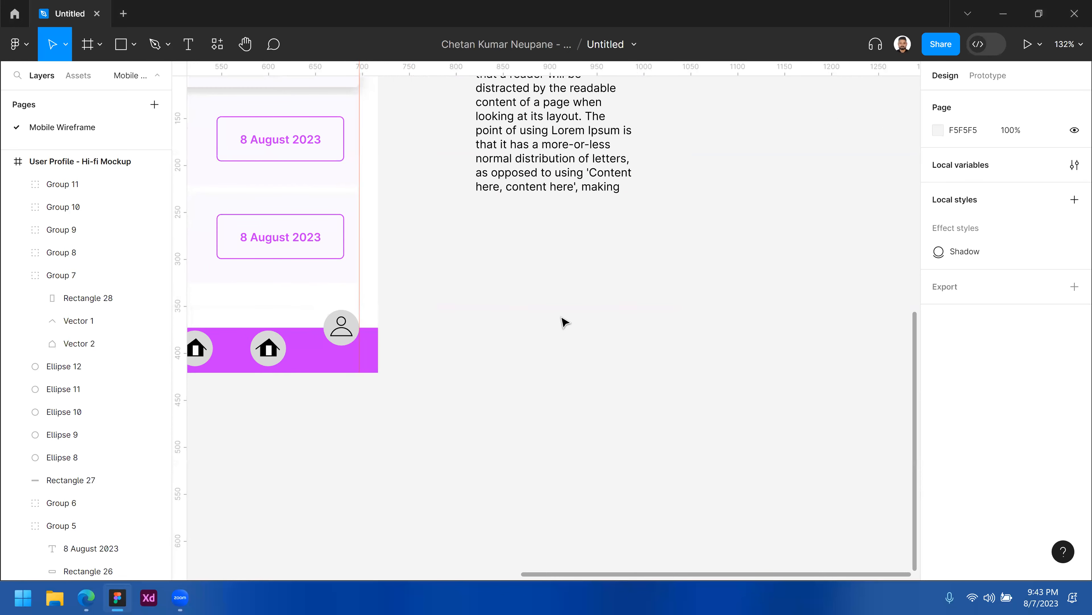
pyautogui.hotkey('ctrl', 'v')
pyautogui.moveTo(649, 329); pyautogui.dragTo(748, 366)
pyautogui.moveTo(631, 335); pyautogui.dragTo(517, 293)
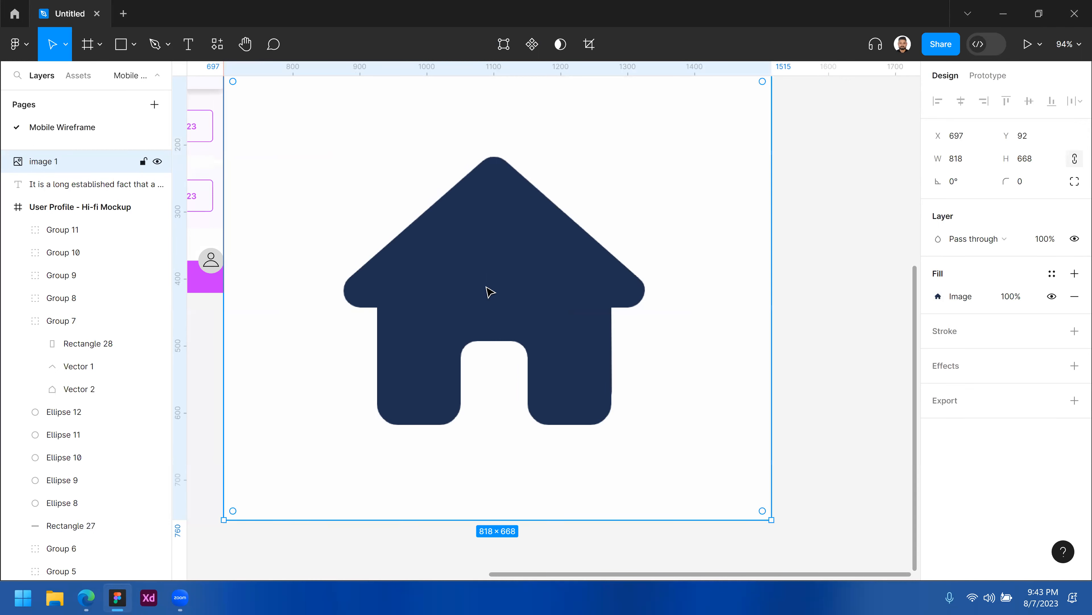
# Start tracing the house over the pasted image with the Pen tool, placing points down the left wall and around the door opening.
pyautogui.click(159, 47)
pyautogui.click(364, 301)
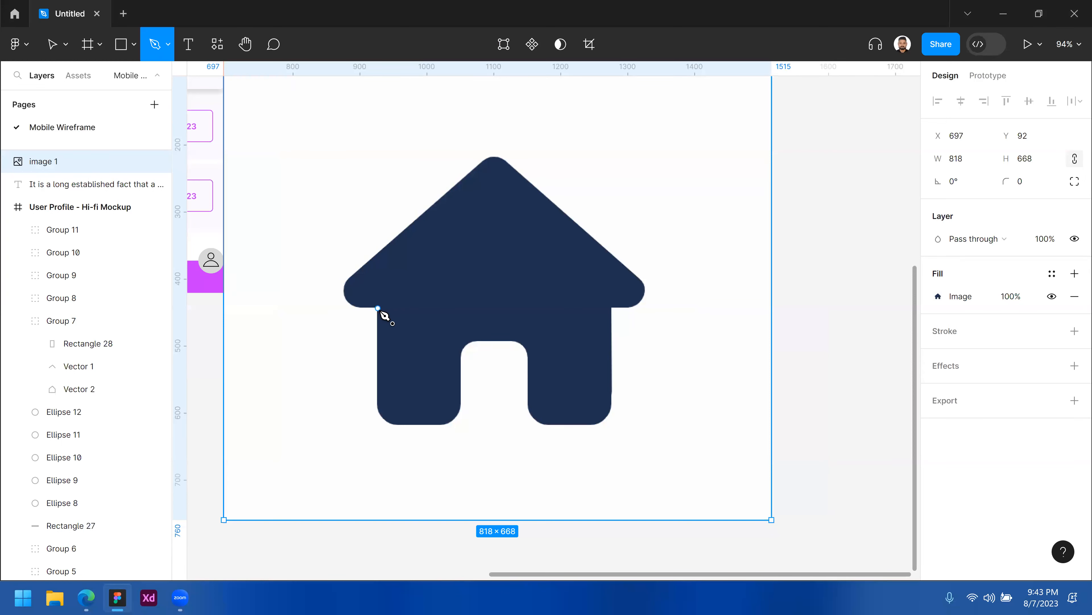
pyautogui.click(378, 308)
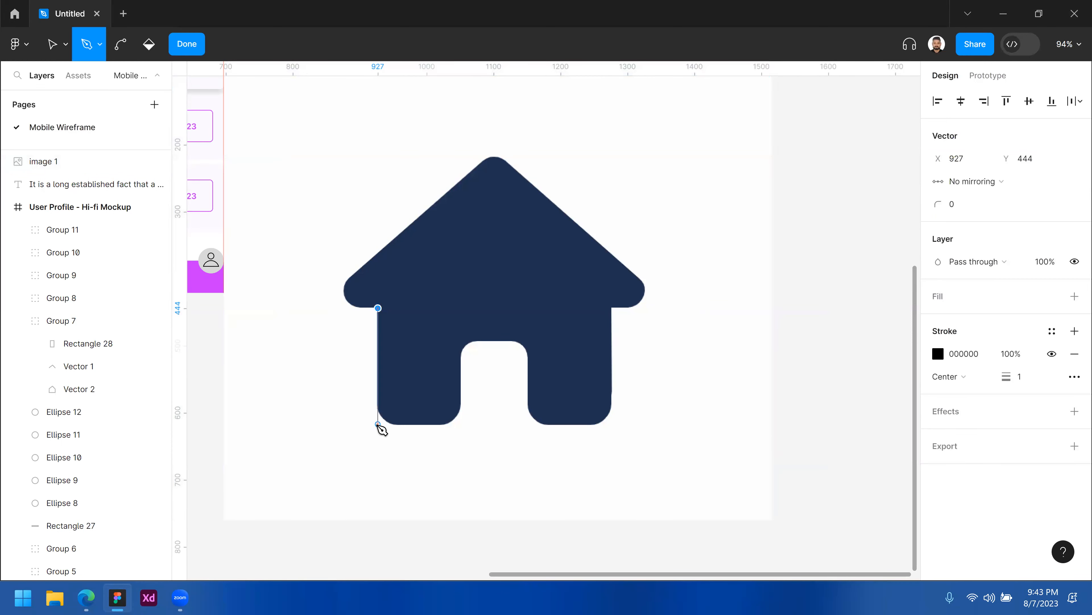
pyautogui.click(378, 424)
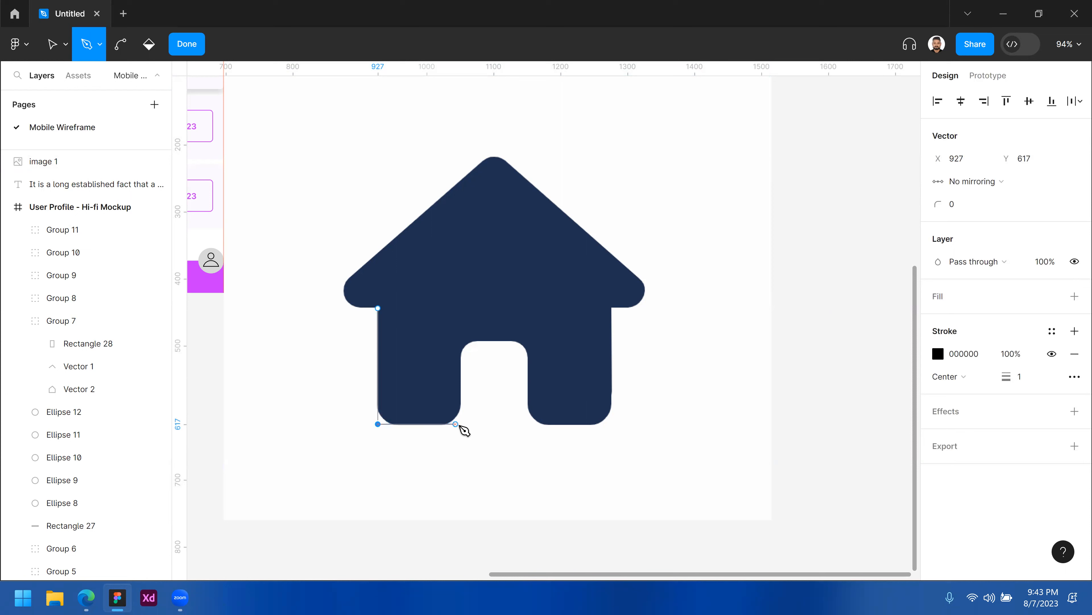
pyautogui.click(460, 424)
pyautogui.click(459, 339)
pyautogui.click(529, 340)
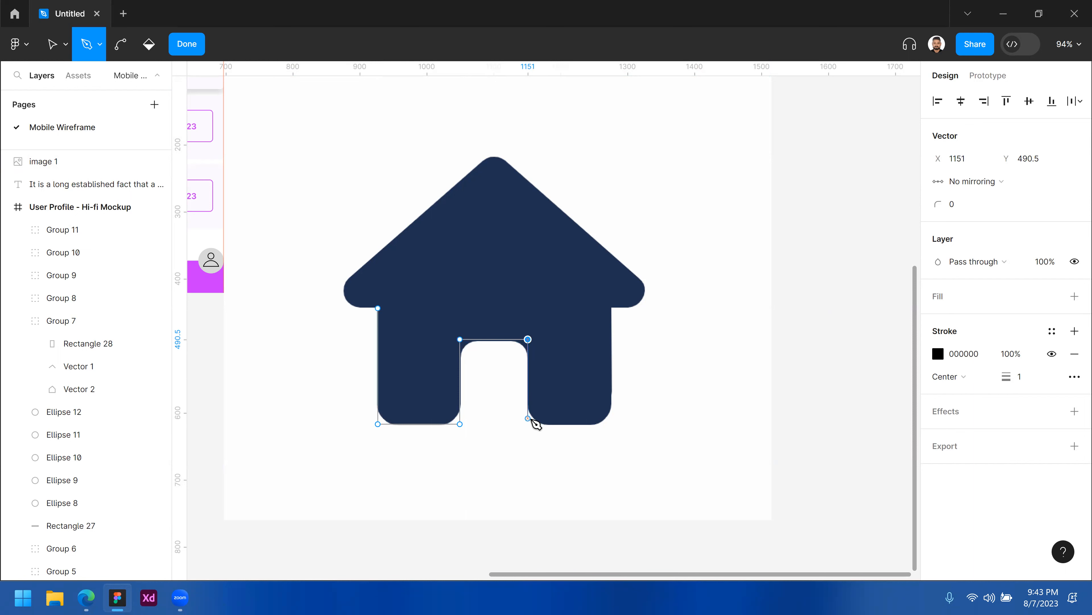
pyautogui.click(528, 424)
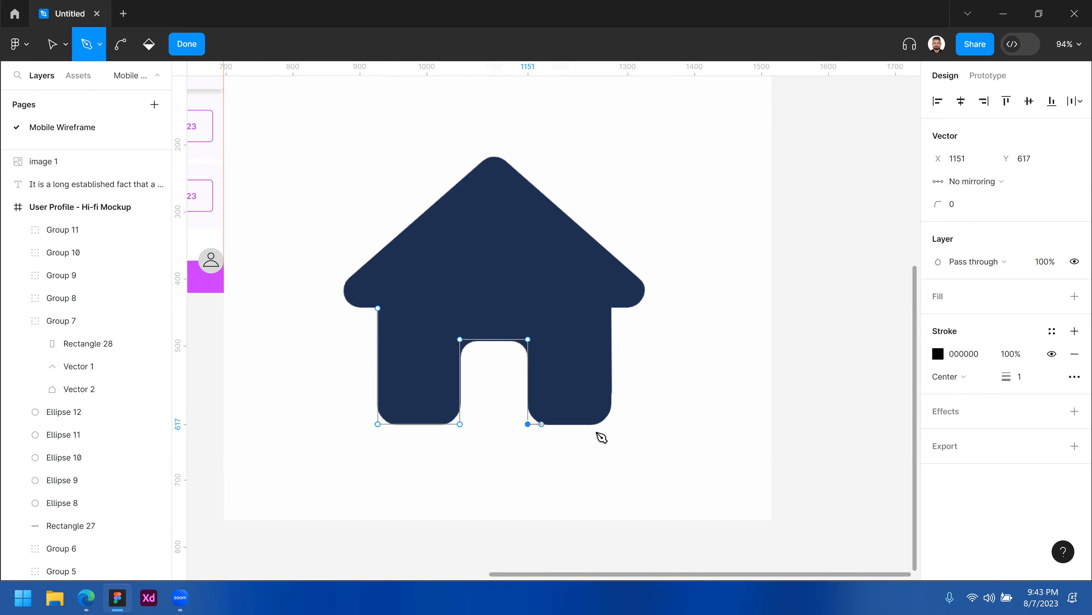
# Complete the house path through the right wall, the roof eaves and the peak, then finish editing the vector.
pyautogui.click(611, 424)
pyautogui.click(612, 308)
pyautogui.click(658, 308)
pyautogui.click(499, 148)
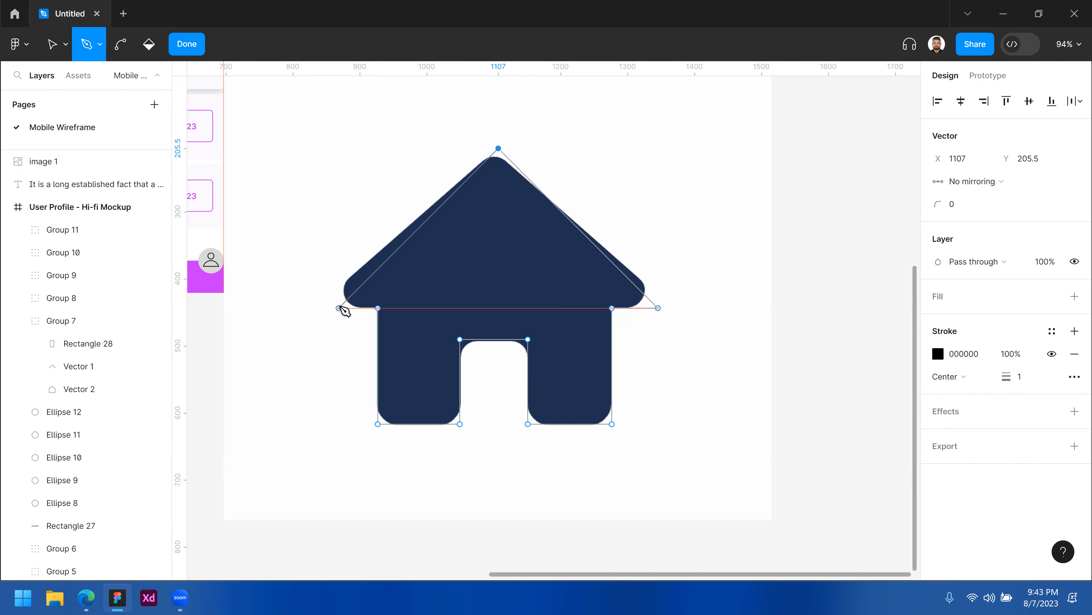
pyautogui.click(338, 308)
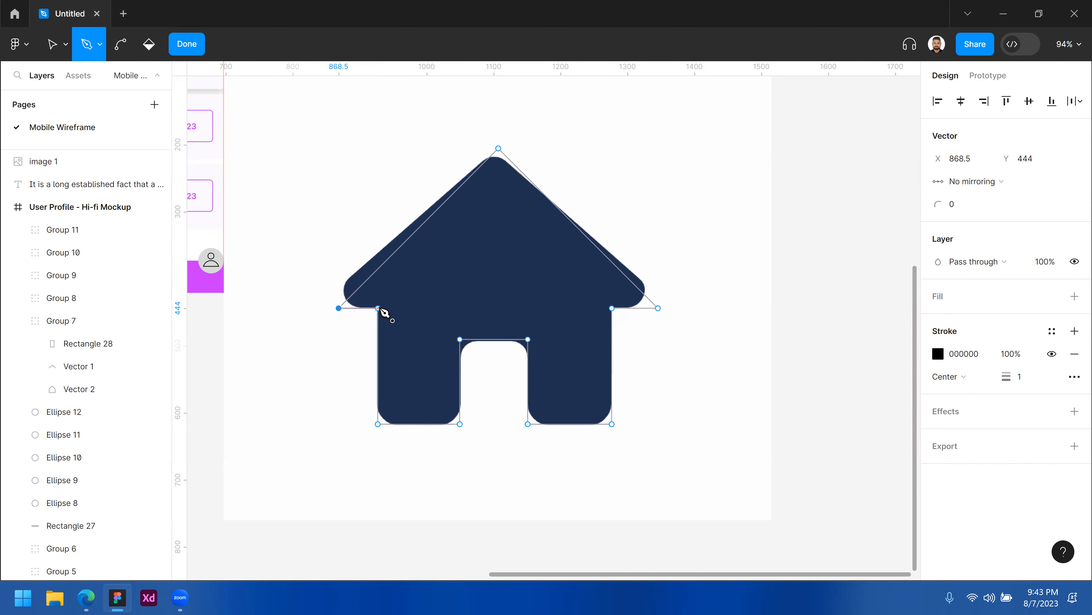
pyautogui.click(578, 228)
pyautogui.press('v')
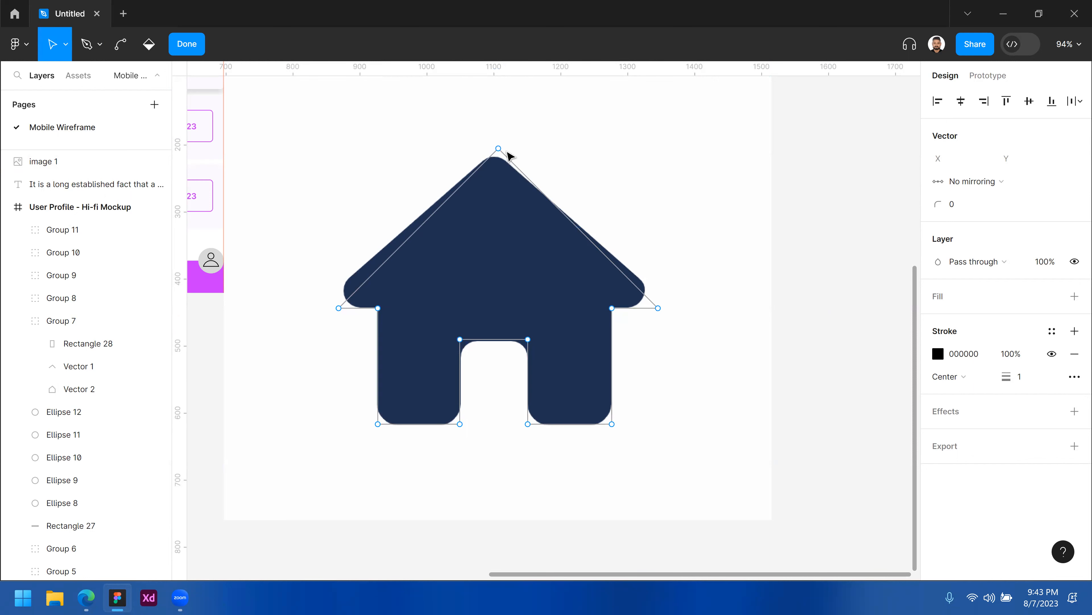
pyautogui.hotkey('ctrl', 'z')
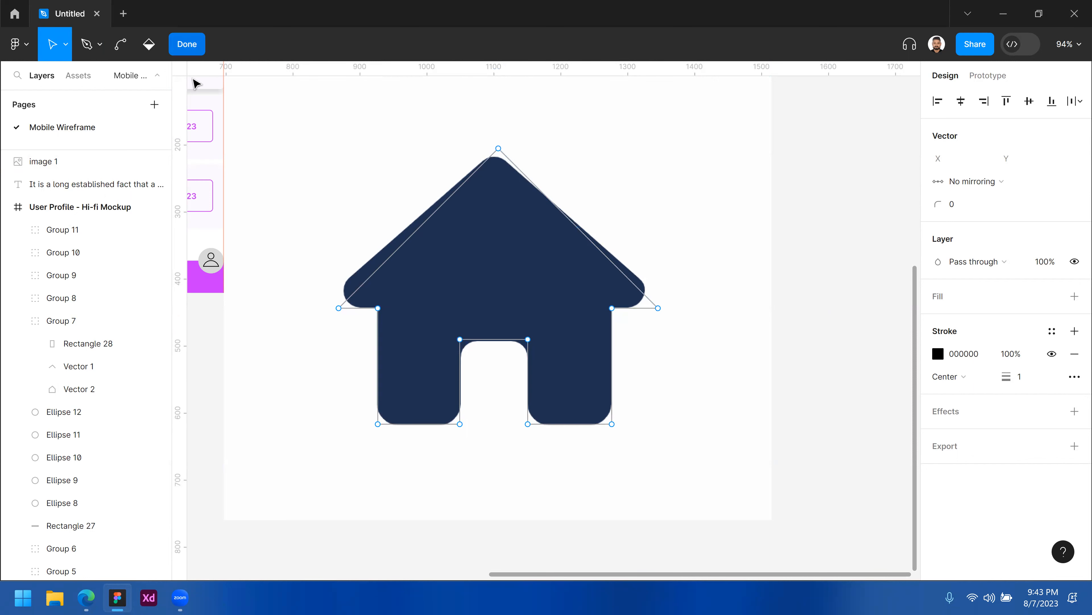
pyautogui.click(187, 44)
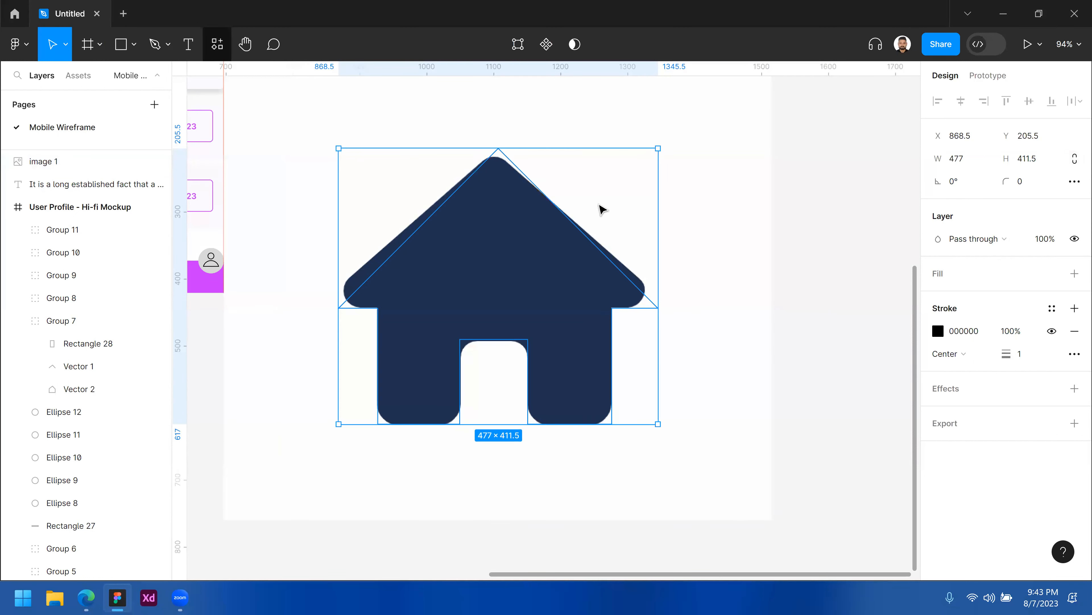
# Set the traced house shape's corner radius to 18.
pyautogui.click(505, 154)
pyautogui.click(504, 149)
pyautogui.click(1028, 182)
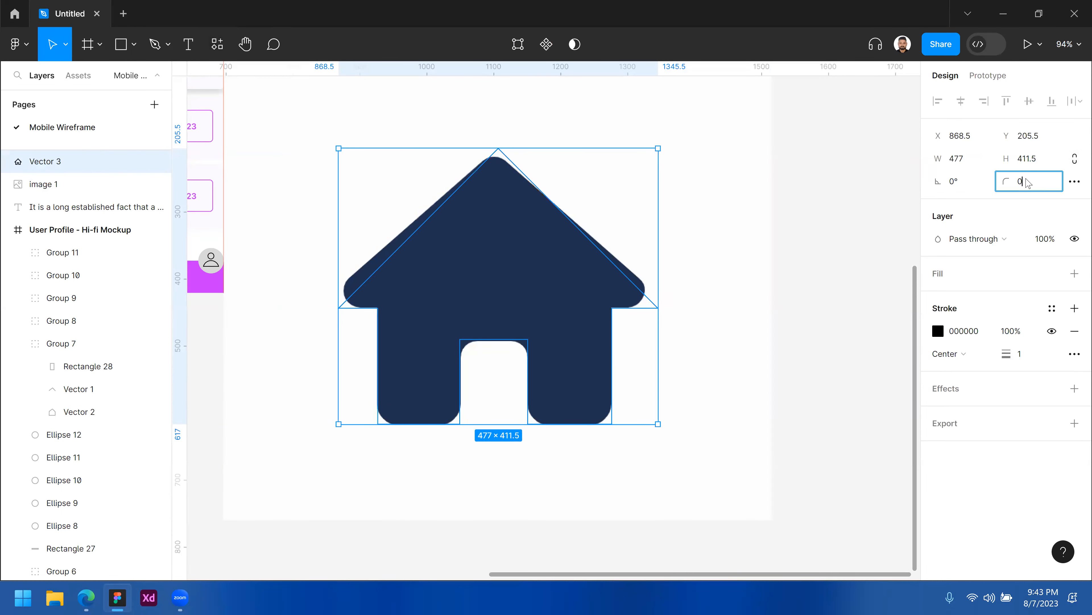
pyautogui.press('Up')
pyautogui.press('Up')
pyautogui.press('Up')
pyautogui.press('Up')
pyautogui.press('Up')
pyautogui.press('Up')
pyautogui.press('Up')
pyautogui.press('Up')
pyautogui.press('Up')
pyautogui.press('Up')
pyautogui.press('Up')
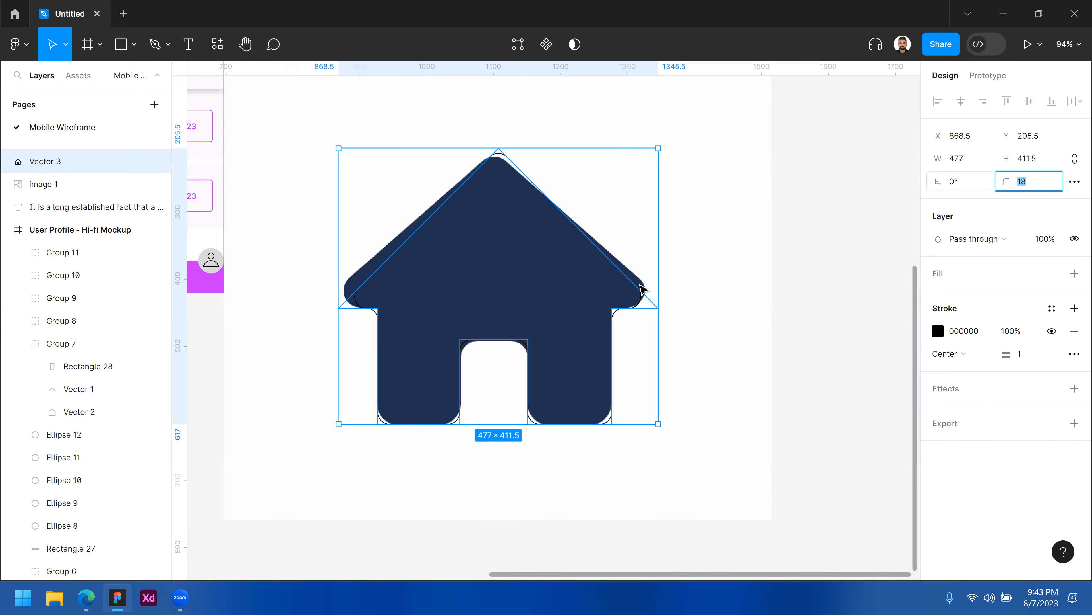
# Give the house shape a fill instead of its stroke and move it beside the reference image.
pyautogui.click(1073, 332)
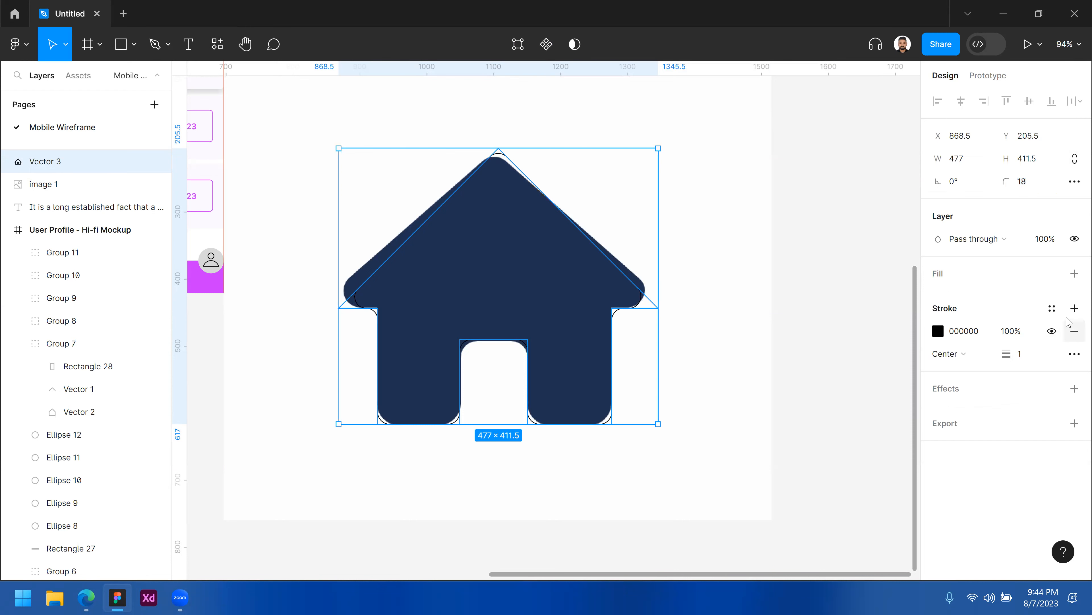
pyautogui.click(1074, 274)
pyautogui.moveTo(502, 273); pyautogui.dragTo(834, 264)
pyautogui.moveTo(835, 267); pyautogui.dragTo(882, 263)
pyautogui.hotkey('shift', 'space')
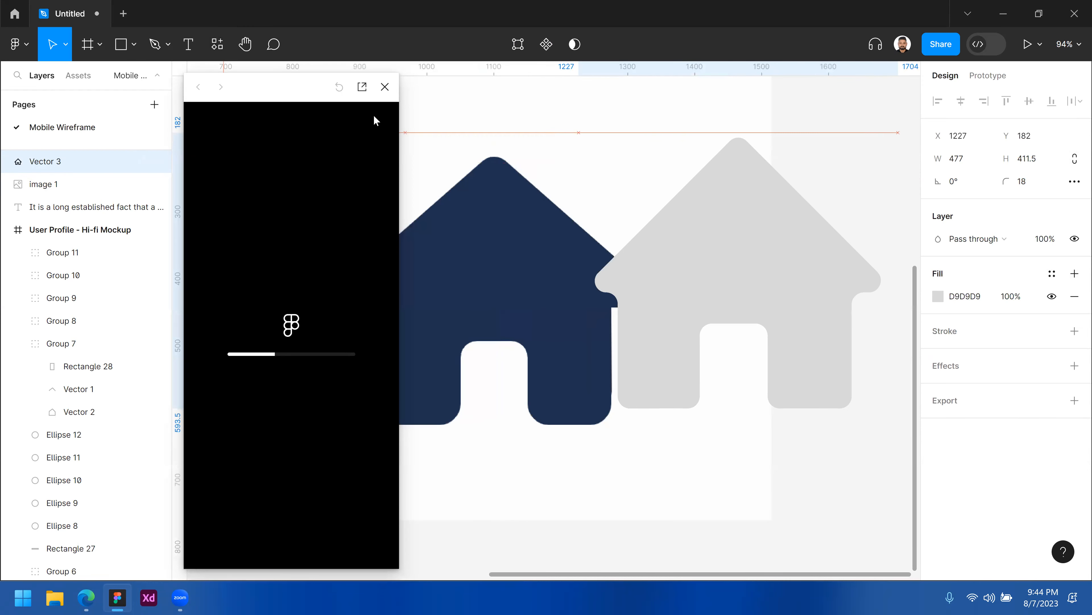
pyautogui.click(385, 87)
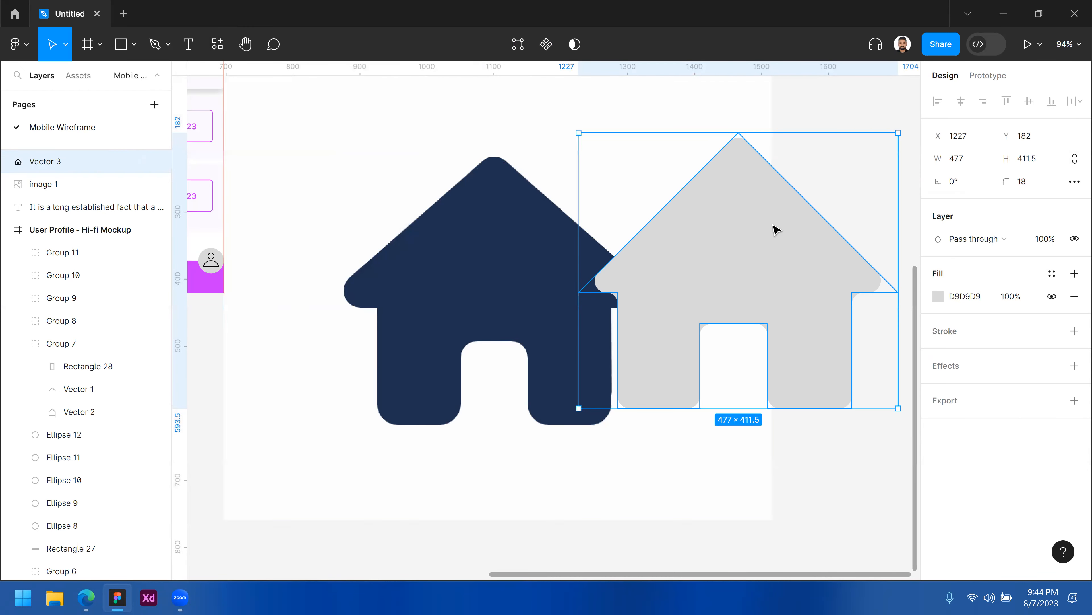
# Select the house shape again and nudge it further right.
pyautogui.click(821, 174)
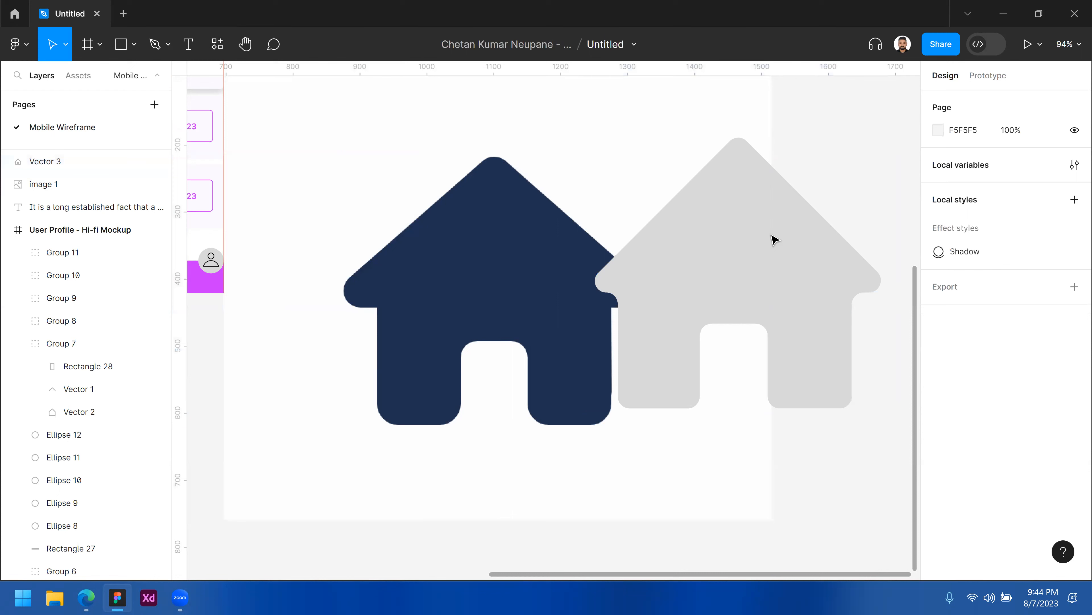
pyautogui.click(707, 254)
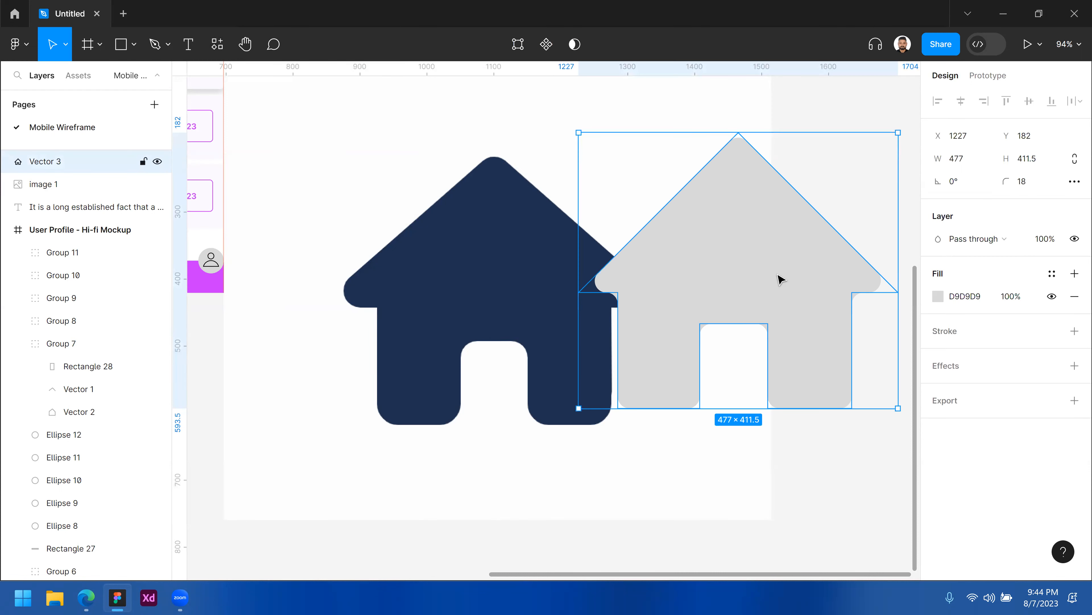
pyautogui.hotkey('shift', 'Right')
pyautogui.hotkey('shift', 'Right')
pyautogui.hotkey('shift', 'Right')
pyautogui.hotkey('shift', 'Right')
pyautogui.hotkey('shift', 'Right')
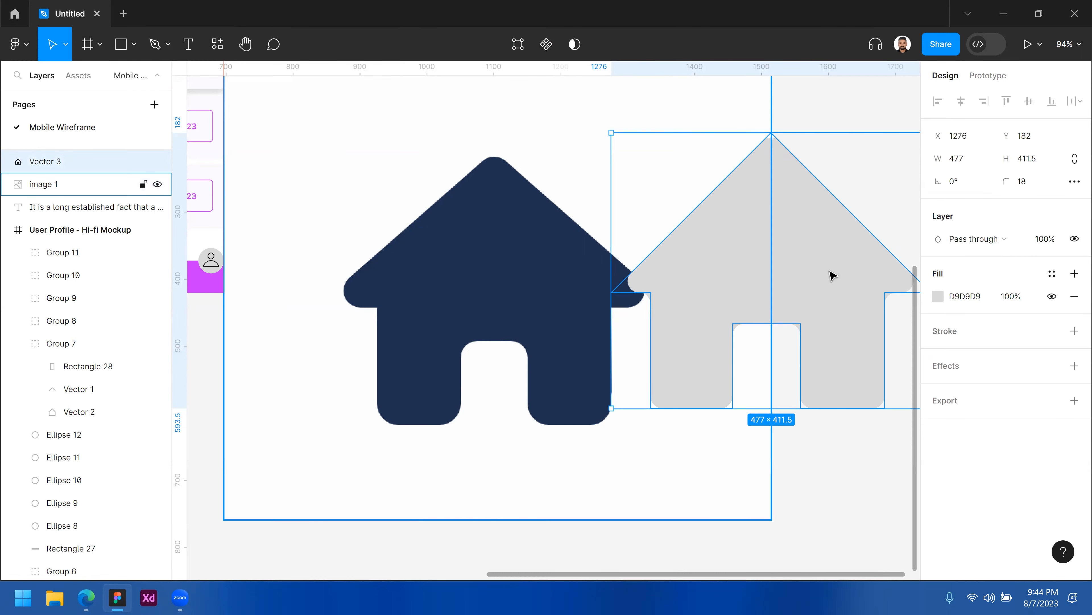
# Sample the reference icon's navy colour with the eyedropper as the house shape's fill.
pyautogui.click(938, 296)
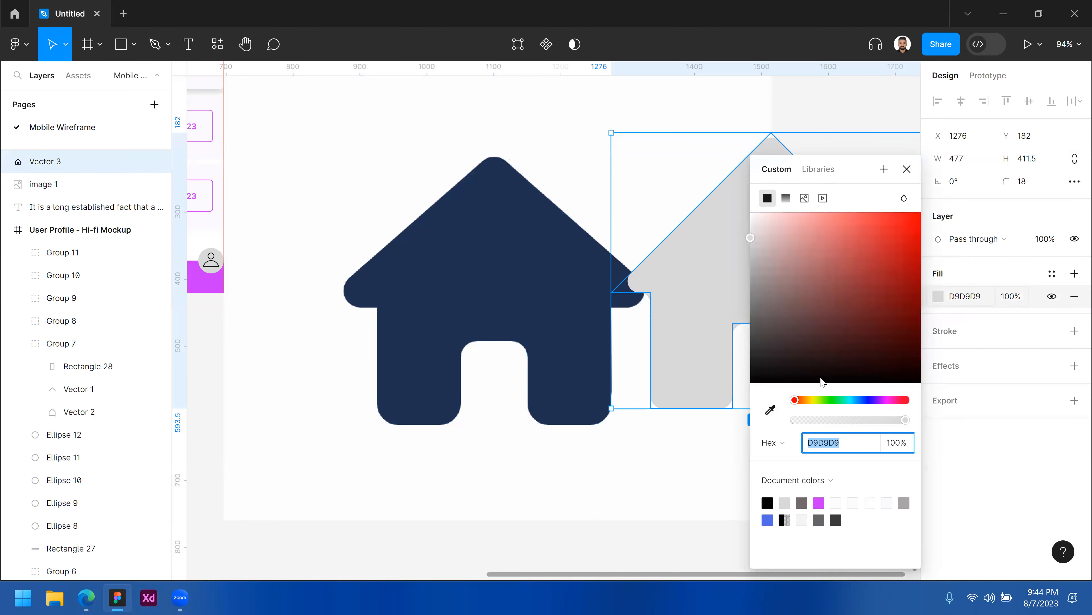
pyautogui.click(770, 410)
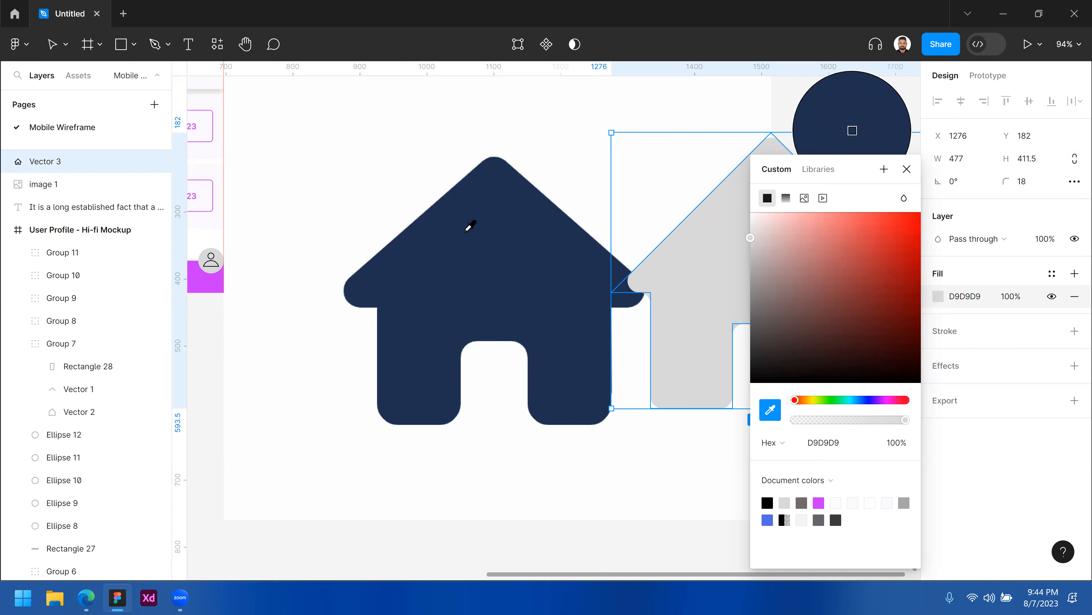
pyautogui.click(460, 258)
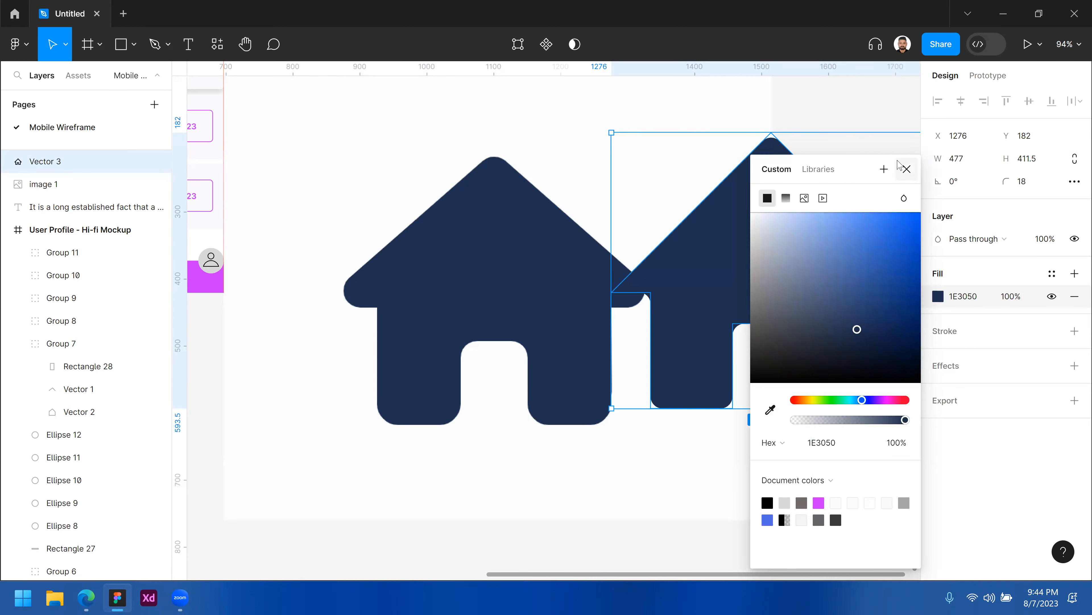
pyautogui.click(907, 169)
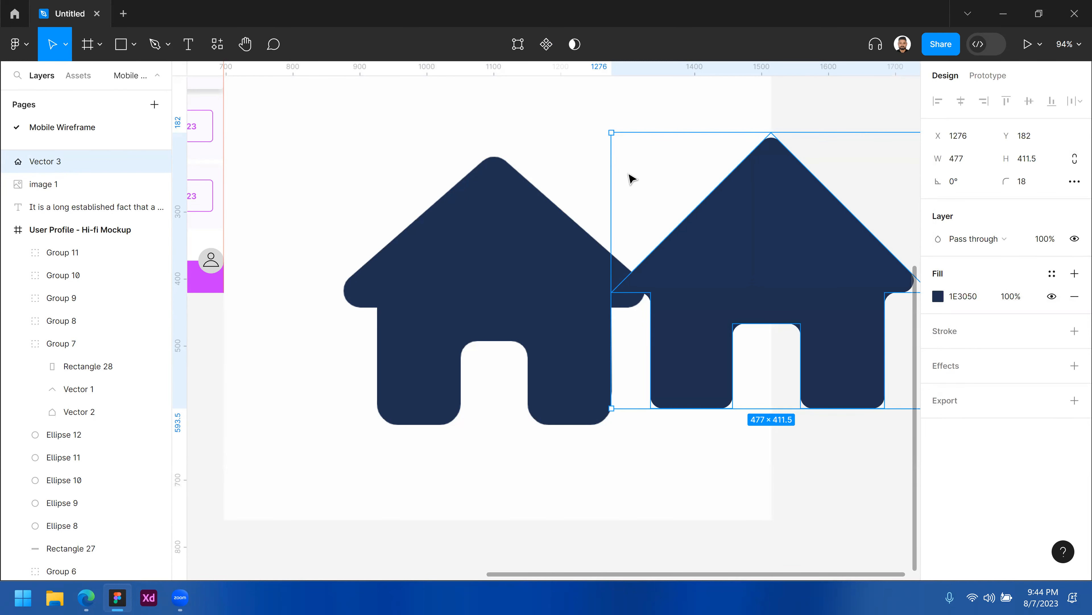
# Delete the pasted reference image, keeping the traced house shape.
pyautogui.click(505, 178)
pyautogui.press('Delete')
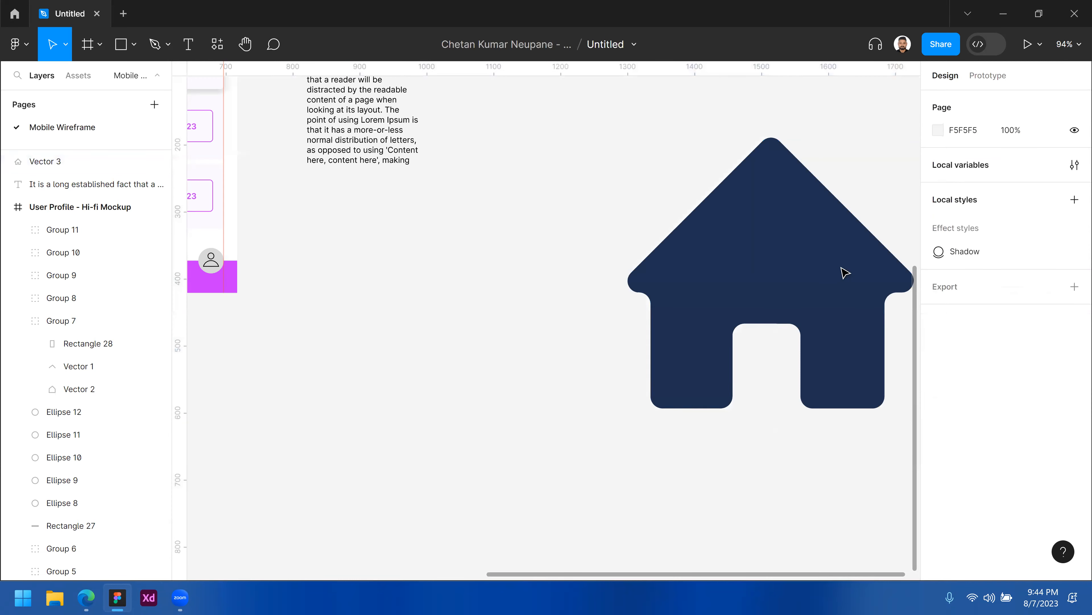
pyautogui.click(766, 263)
pyautogui.hotkey('ctrl', 'z')
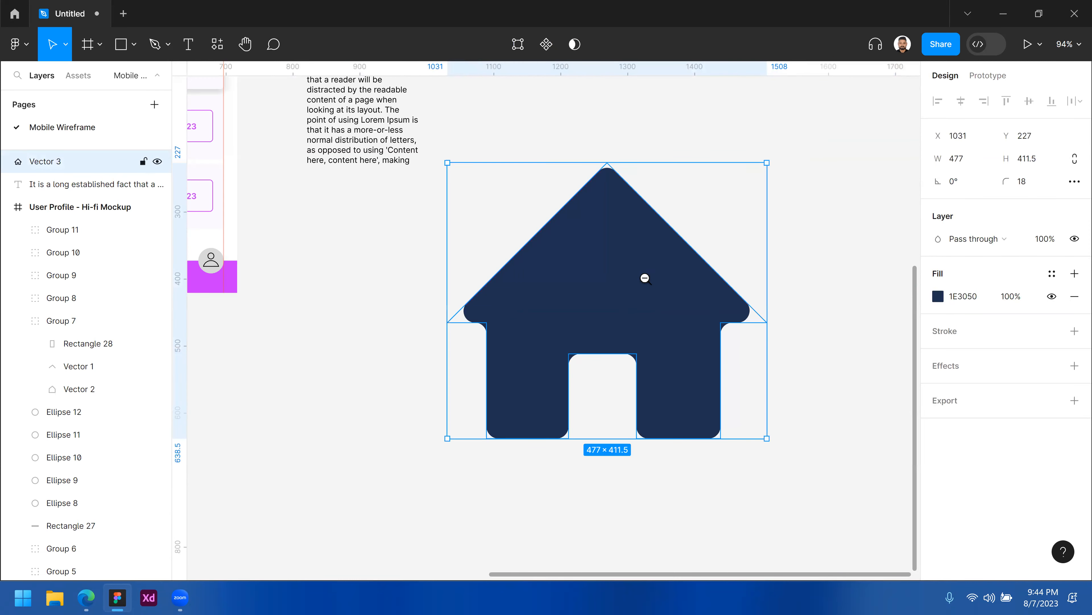
# Scale the house shape down and place it over the second home button in the navigation bar.
pyautogui.press('-')
pyautogui.hscroll(-2, 725, 291)
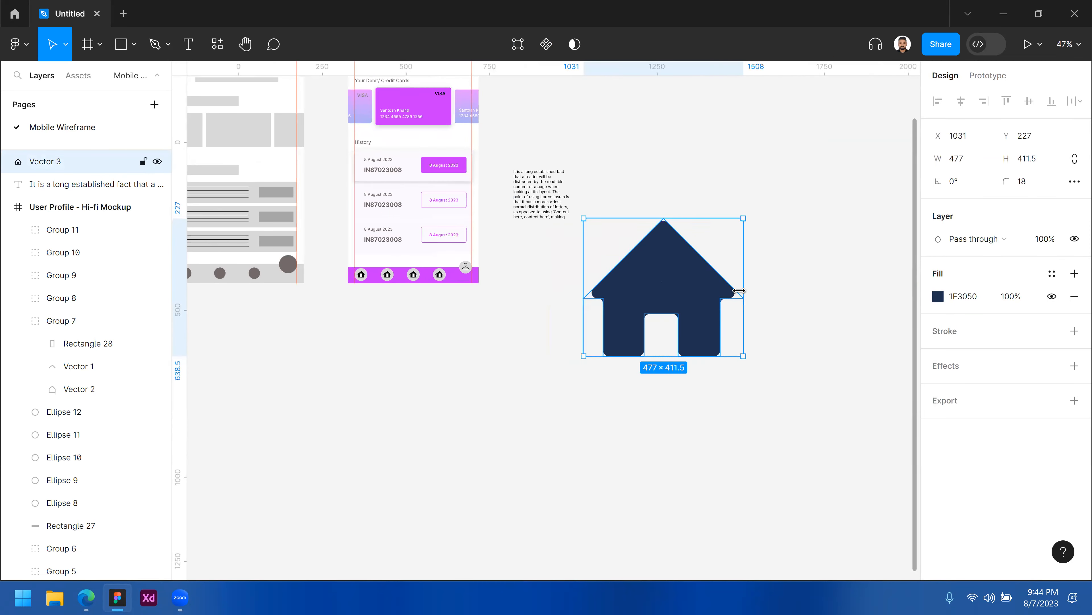
pyautogui.moveTo(711, 290); pyautogui.dragTo(420, 274)
pyautogui.scroll(8, 419, 273)
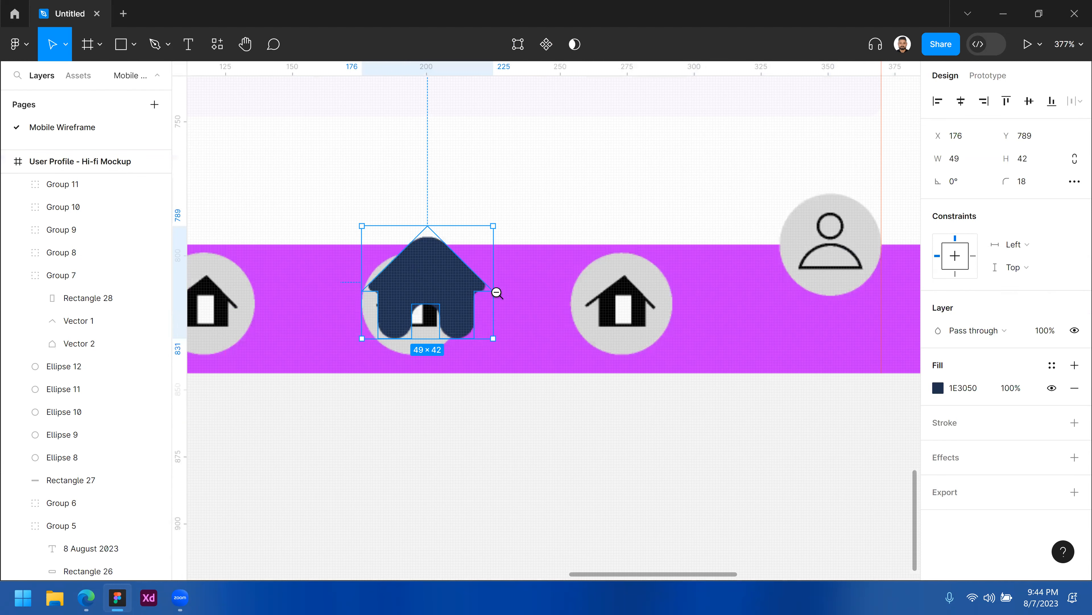
pyautogui.hotkey('shift', '2')
pyautogui.moveTo(697, 335); pyautogui.dragTo(670, 337)
pyautogui.moveTo(519, 302); pyautogui.dragTo(473, 328)
pyautogui.press('Right')
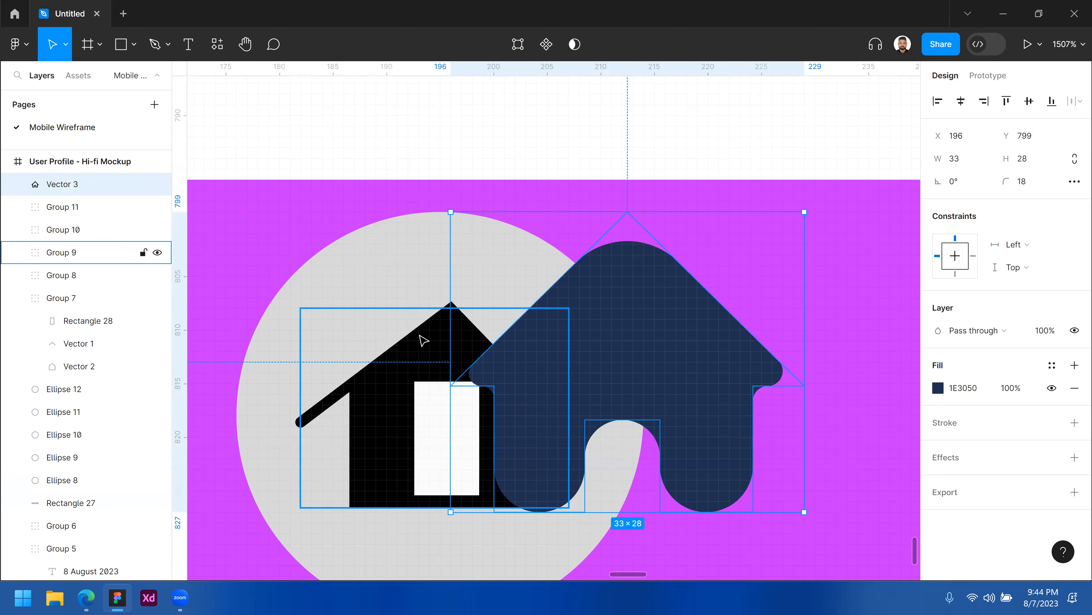
# Delete the old black home icon in that button and move the new house into its circle.
pyautogui.click(423, 340)
pyautogui.press('Delete')
pyautogui.moveTo(703, 355); pyautogui.dragTo(537, 377)
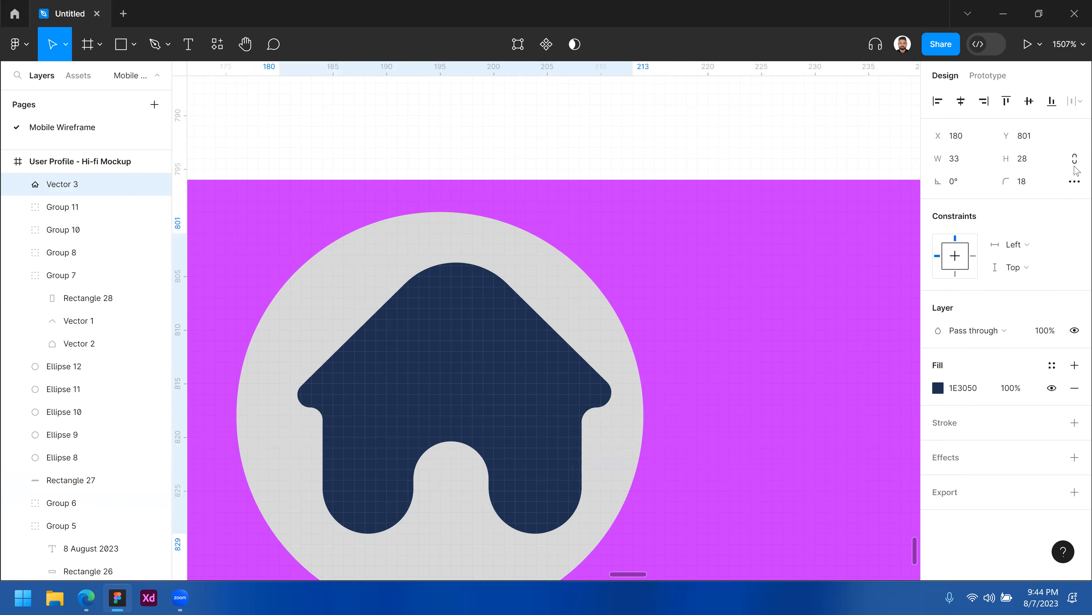
# Resize the house icon to 29 × 24 and nudge it to the circle's centre.
pyautogui.moveTo(603, 408)
pyautogui.mouseDown()
pyautogui.moveTo(536, 406)
pyautogui.moveTo(611, 405)
pyautogui.mouseUp()
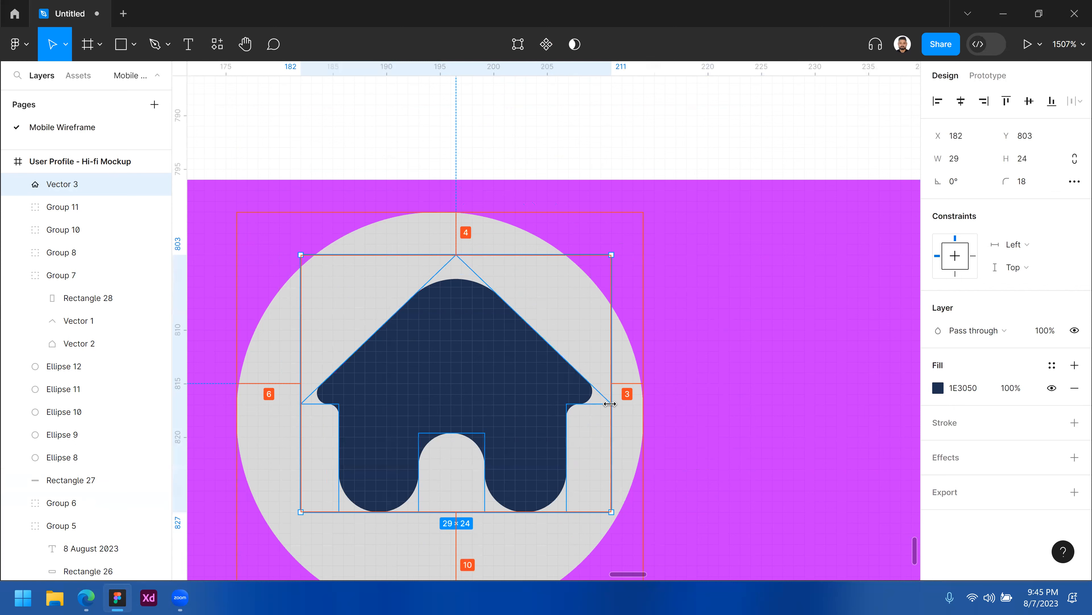
pyautogui.press('Left')
pyautogui.press('Left')
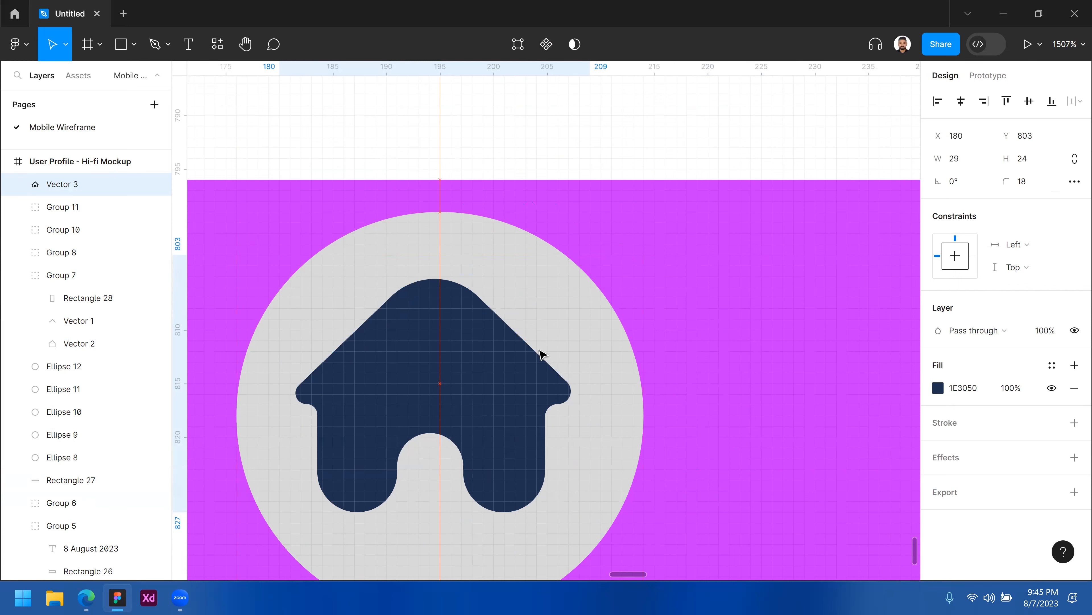
# Set the house icon's corner radius to 3.
pyautogui.click(1029, 189)
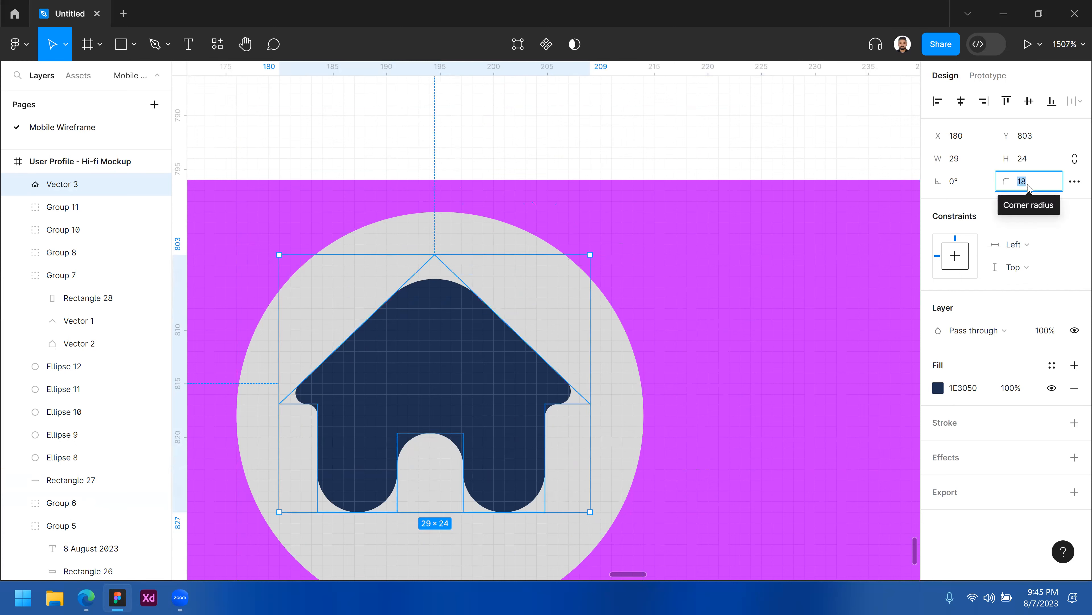
pyautogui.press('Down')
pyautogui.press('Down')
pyautogui.press('Down')
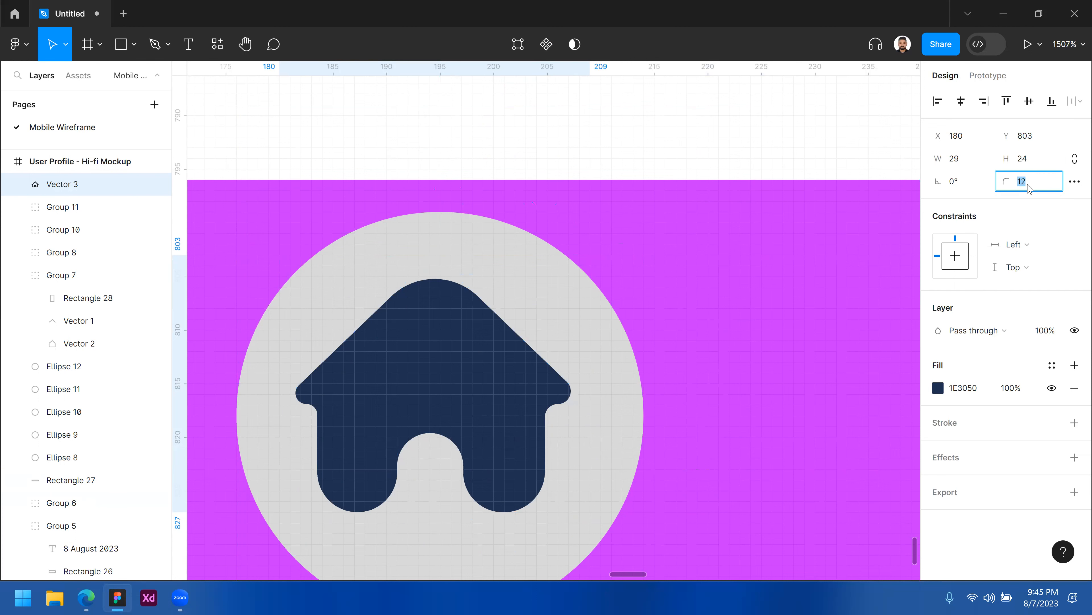
pyautogui.press('Down')
pyautogui.press('Down')
pyautogui.press('Down')
pyautogui.press('Down')
pyautogui.press('Down')
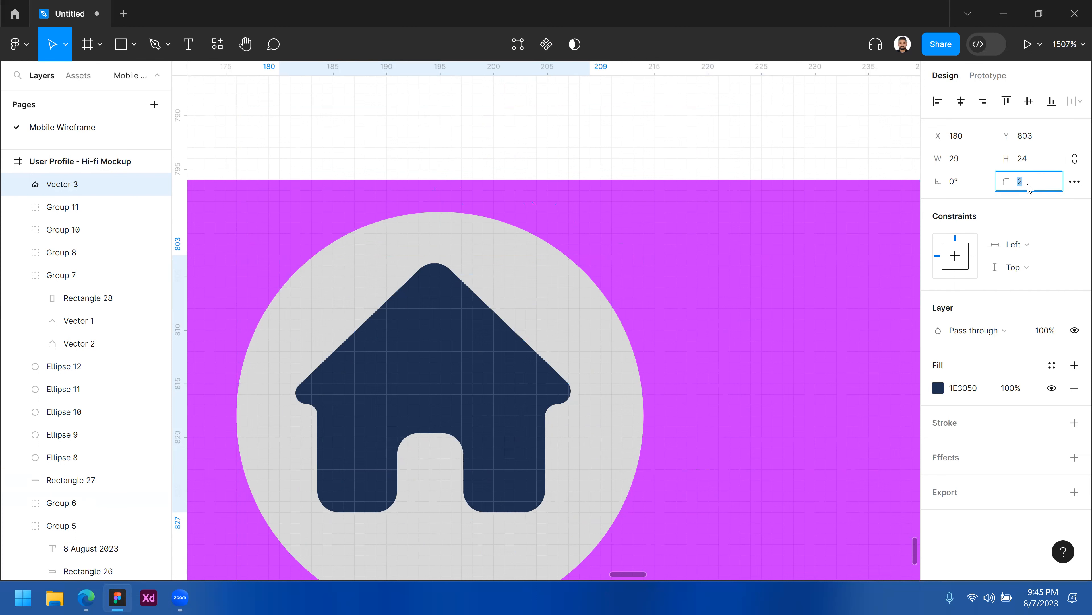
pyautogui.press('Up')
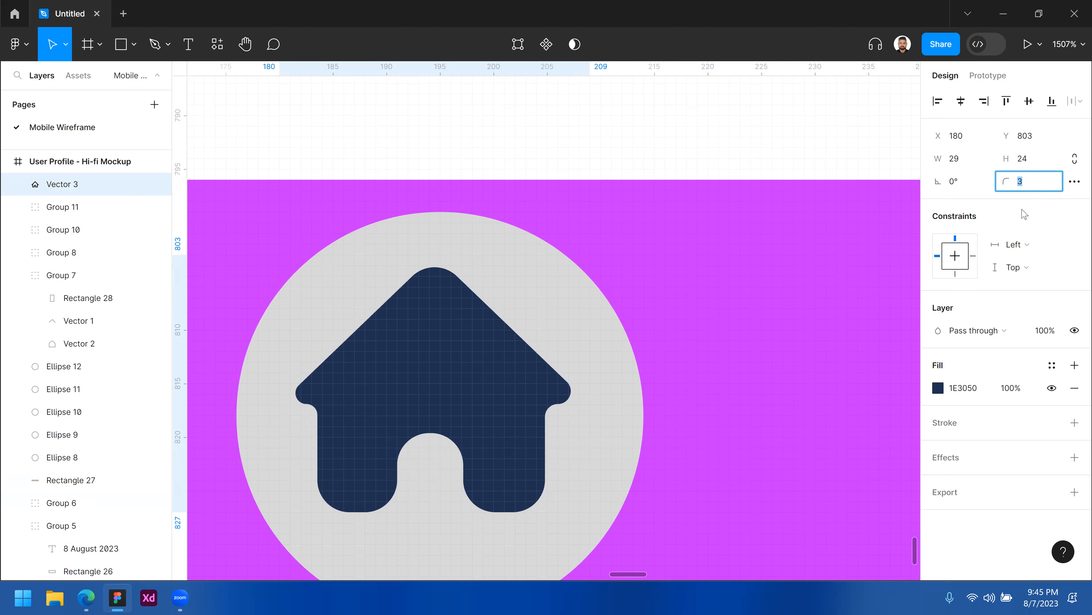
pyautogui.press('Escape')
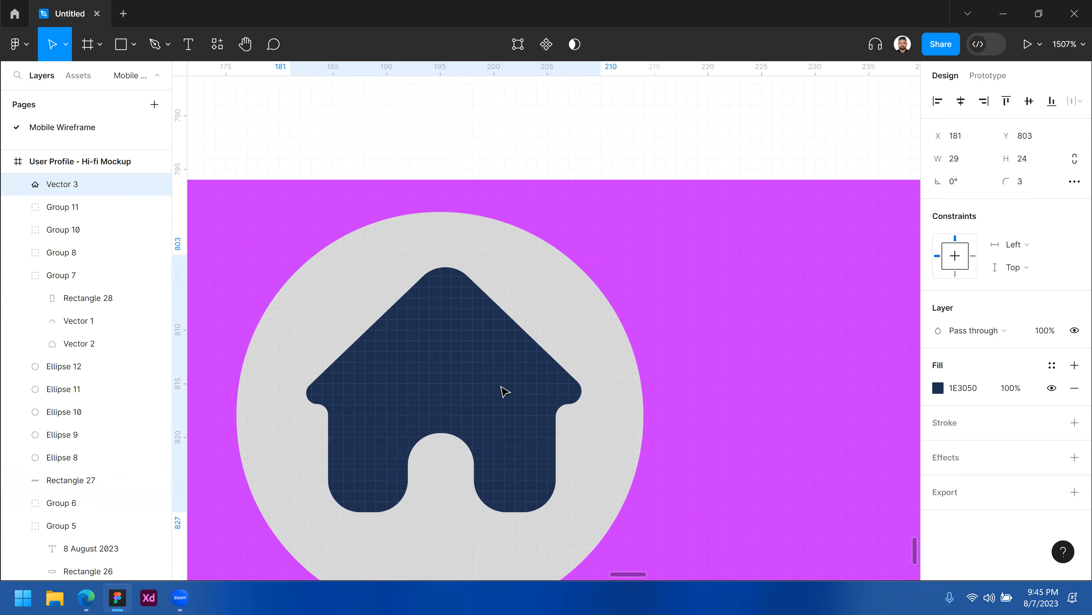
# Nudge the house icon one pixel down so it sits centred in its circle.
pyautogui.press('Down')
pyautogui.press('Right')
pyautogui.keyDown('alt'); pyautogui.click(500, 386); pyautogui.keyUp('alt')
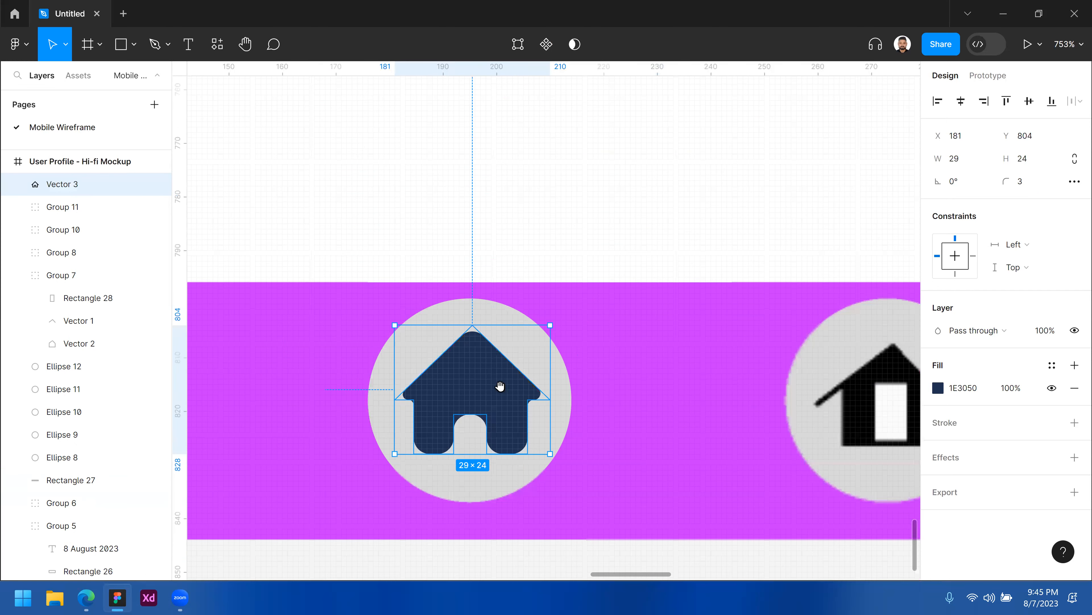
pyautogui.keyDown('alt'); pyautogui.click(468, 285); pyautogui.keyUp('alt')
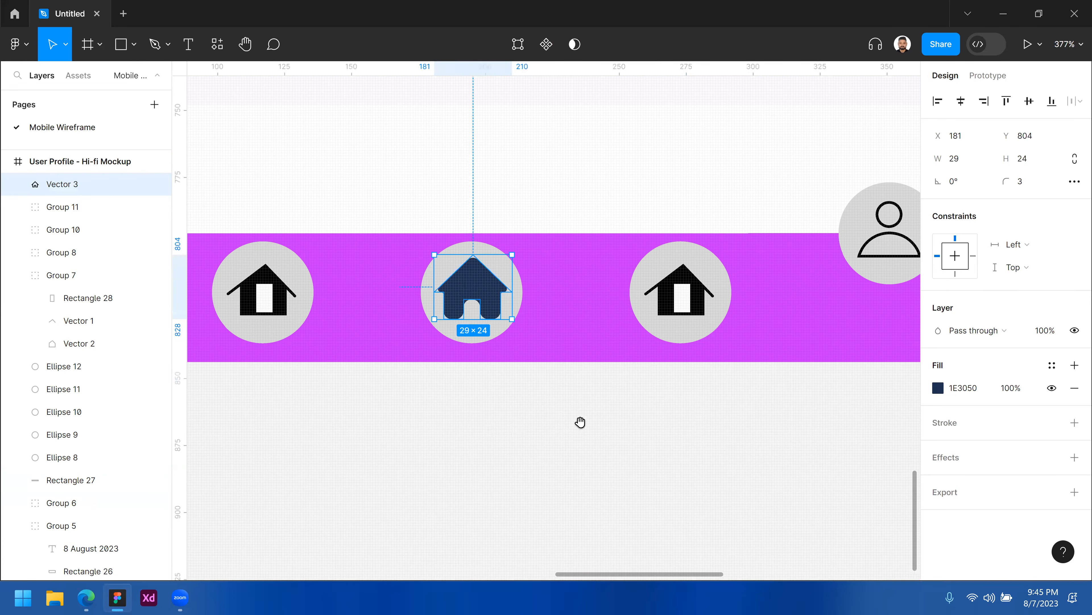
pyautogui.click(473, 425)
pyautogui.hscroll(3, 473, 425)
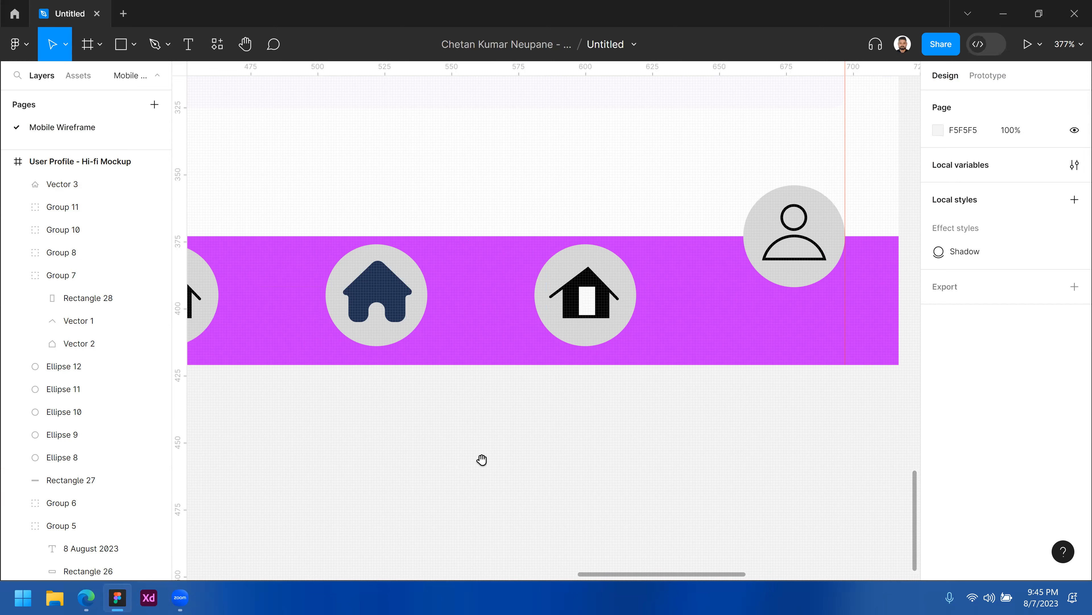
pyautogui.scroll(-5, 493, 458)
pyautogui.scroll(-3, 516, 441)
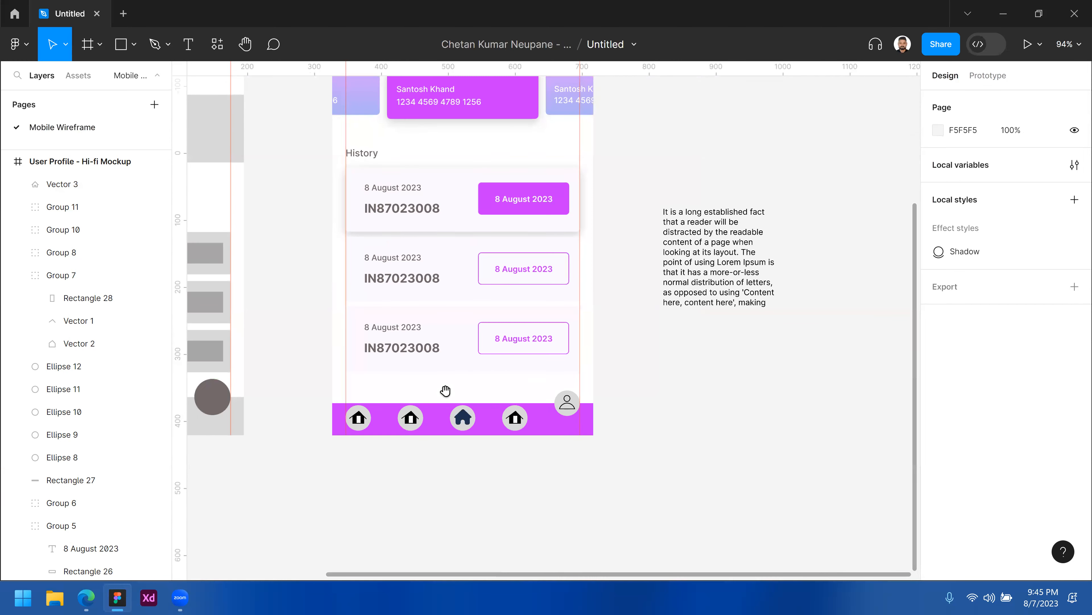
# Change the house icon's fill colour to white, FFFFFF.
pyautogui.click(463, 416)
pyautogui.click(938, 387)
pyautogui.moveTo(752, 218); pyautogui.dragTo(736, 208)
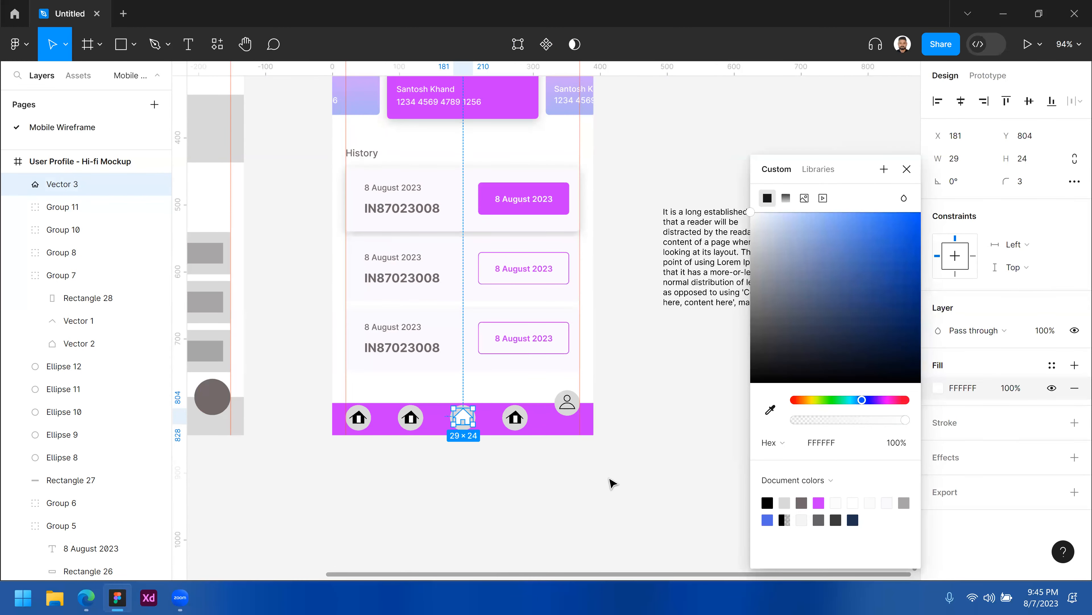
pyautogui.click(613, 484)
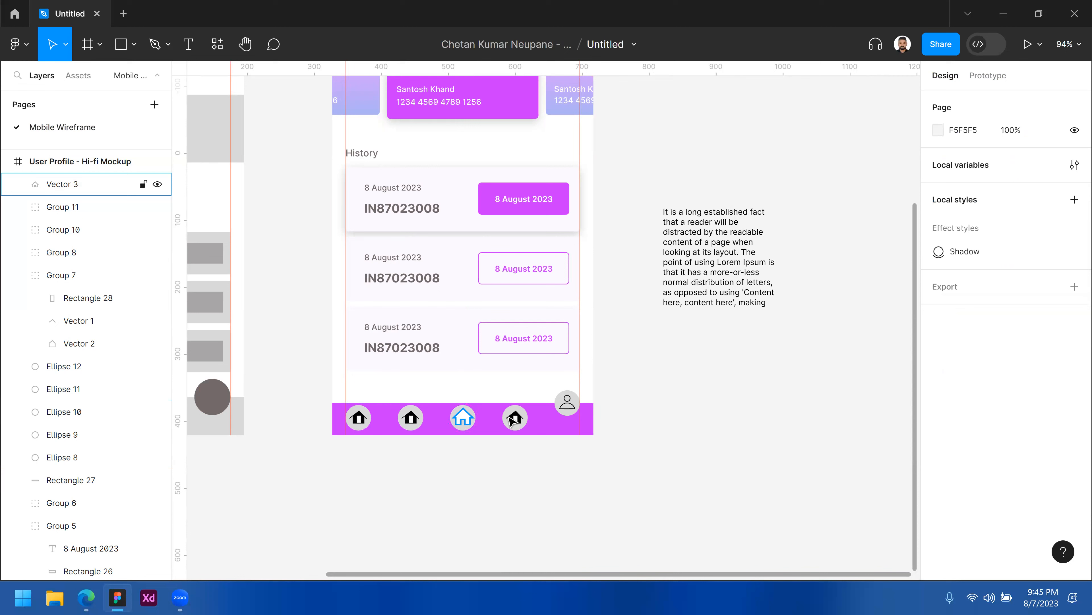
# Examine the profile icon at the end of the navigation bar and the overall mockup layout.
pyautogui.click(569, 405)
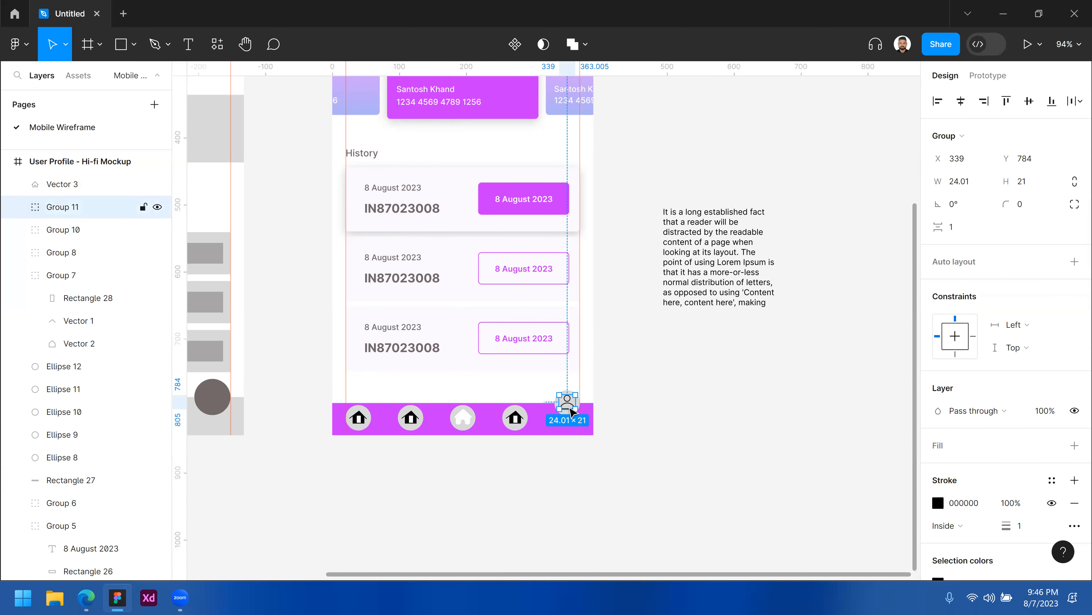
pyautogui.keyDown('ctrl'); pyautogui.click(637, 421); pyautogui.keyUp('ctrl')
pyautogui.keyDown('ctrl'); pyautogui.click(636, 422); pyautogui.keyUp('ctrl')
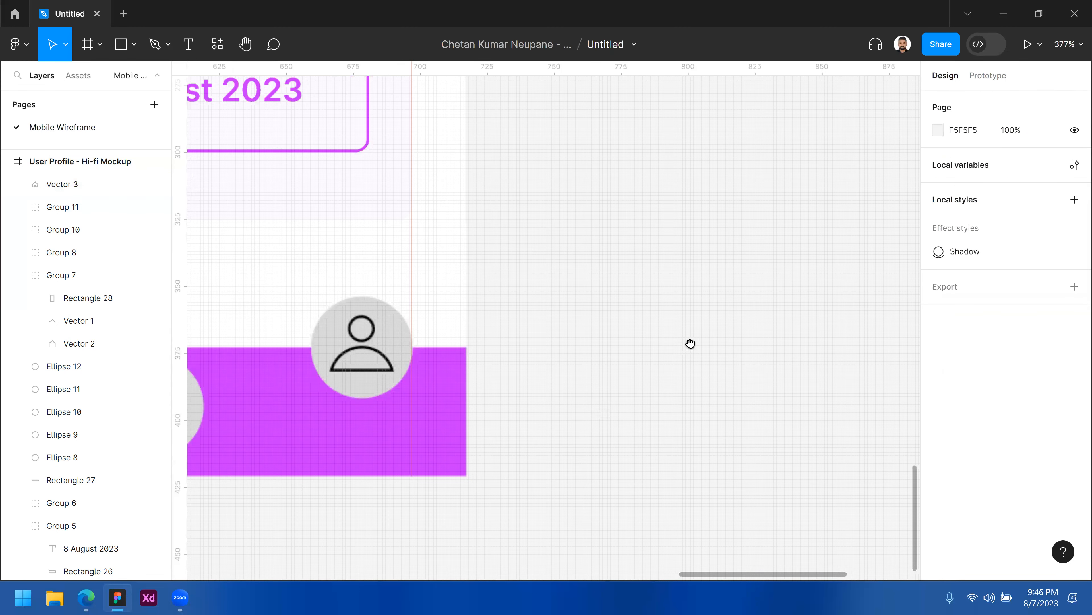
pyautogui.keyDown('ctrl'); pyautogui.keyDown('alt'); pyautogui.click(775, 286); pyautogui.keyUp('alt'); pyautogui.keyUp('ctrl')
pyautogui.keyDown('ctrl'); pyautogui.keyDown('alt'); pyautogui.click(774, 287); pyautogui.keyUp('alt'); pyautogui.keyUp('ctrl')
pyautogui.moveTo(739, 289); pyautogui.dragTo(734, 417)
pyautogui.scroll(2, 710, 327)
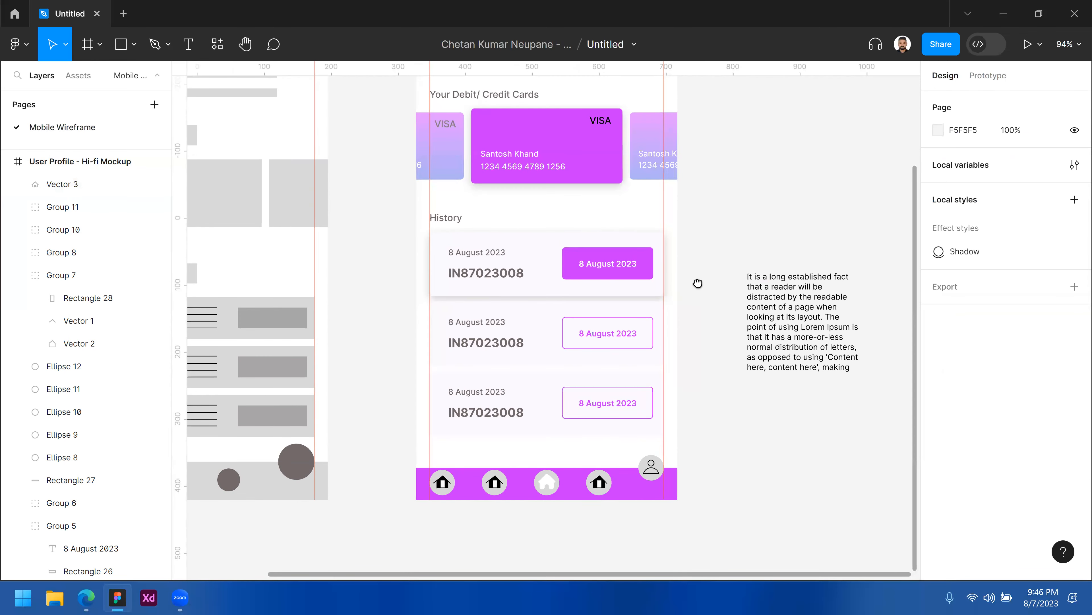
pyautogui.scroll(2, 705, 267)
pyautogui.scroll(2, 712, 250)
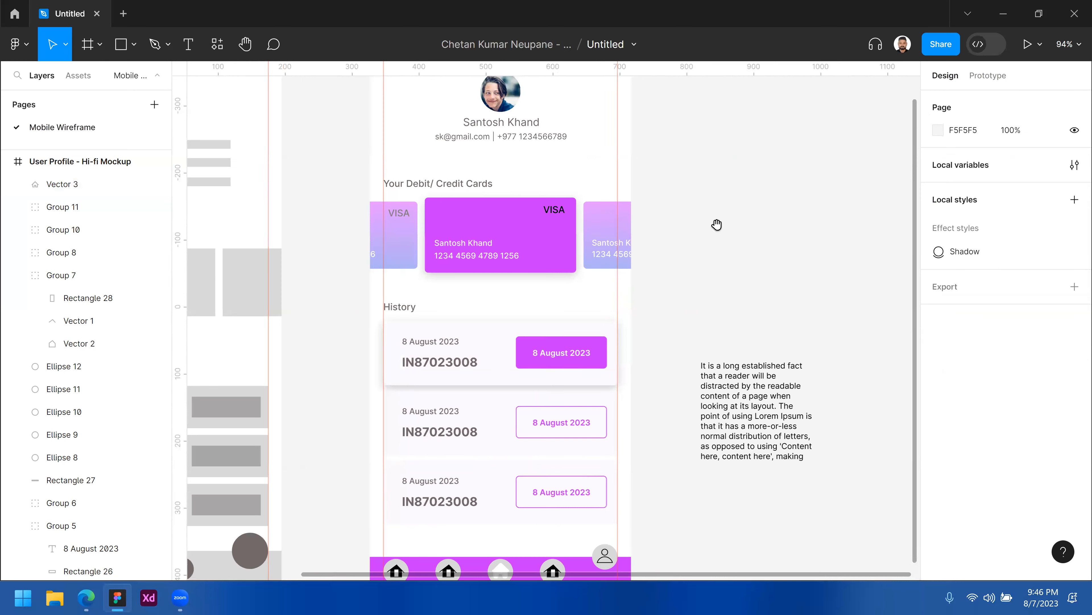
pyautogui.keyDown('ctrl'); pyautogui.keyDown('alt'); pyautogui.click(714, 222); pyautogui.keyUp('alt'); pyautogui.keyUp('ctrl')
pyautogui.hscroll(1, 709, 209)
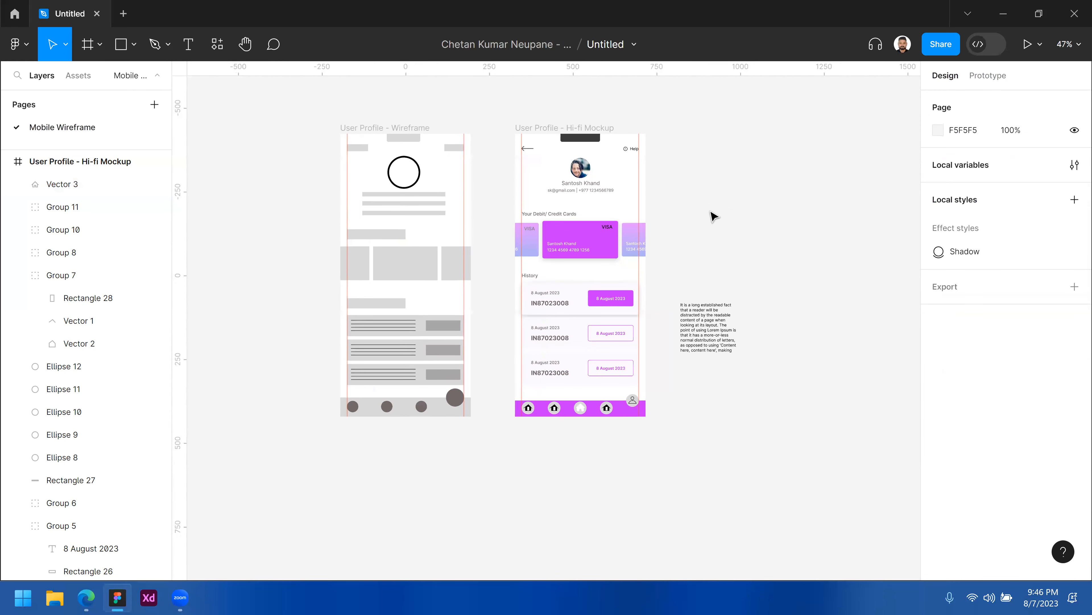